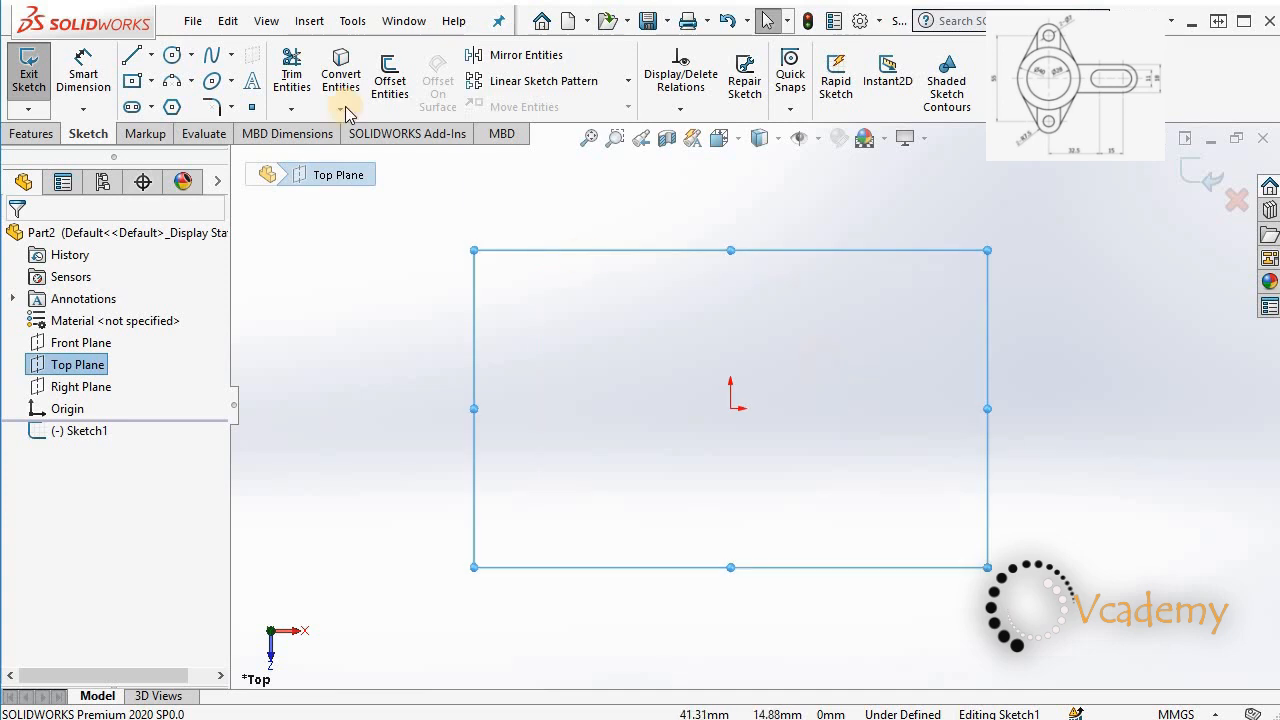
Sketch two concentric circles centred on the origin, the inner one about 76 mm in diameter
left_click(173, 56)
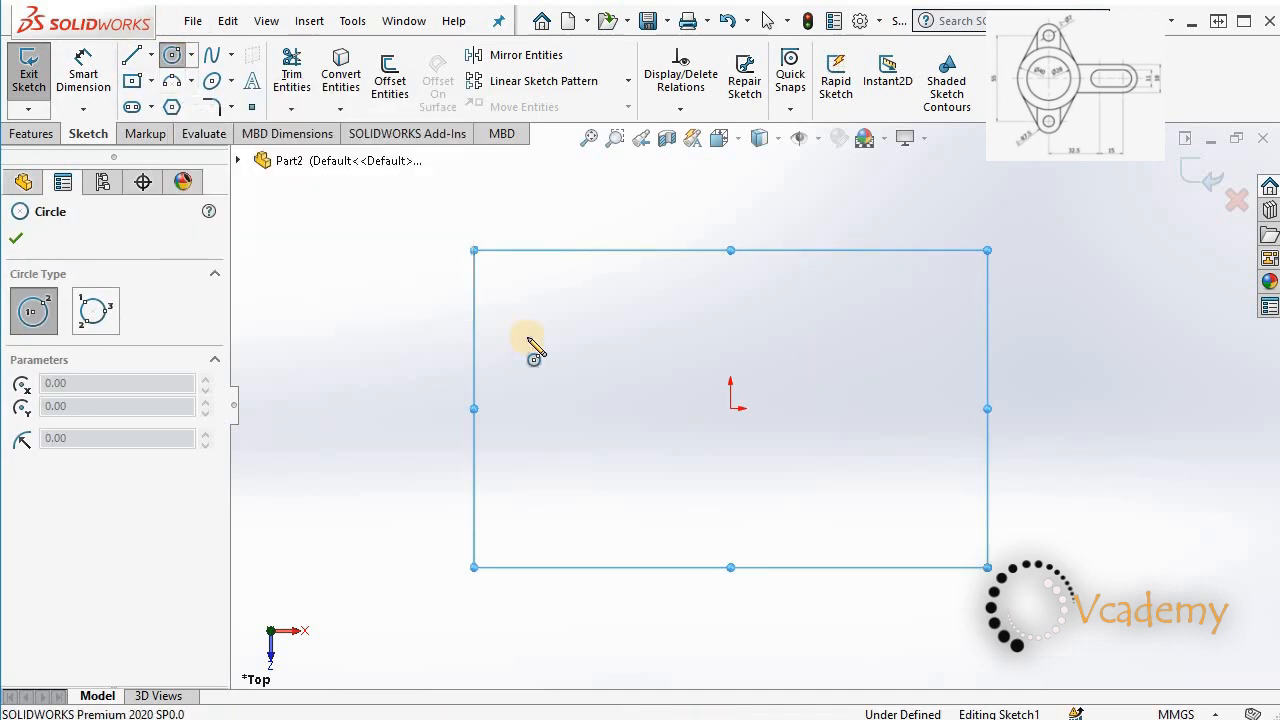
left_click(731, 408)
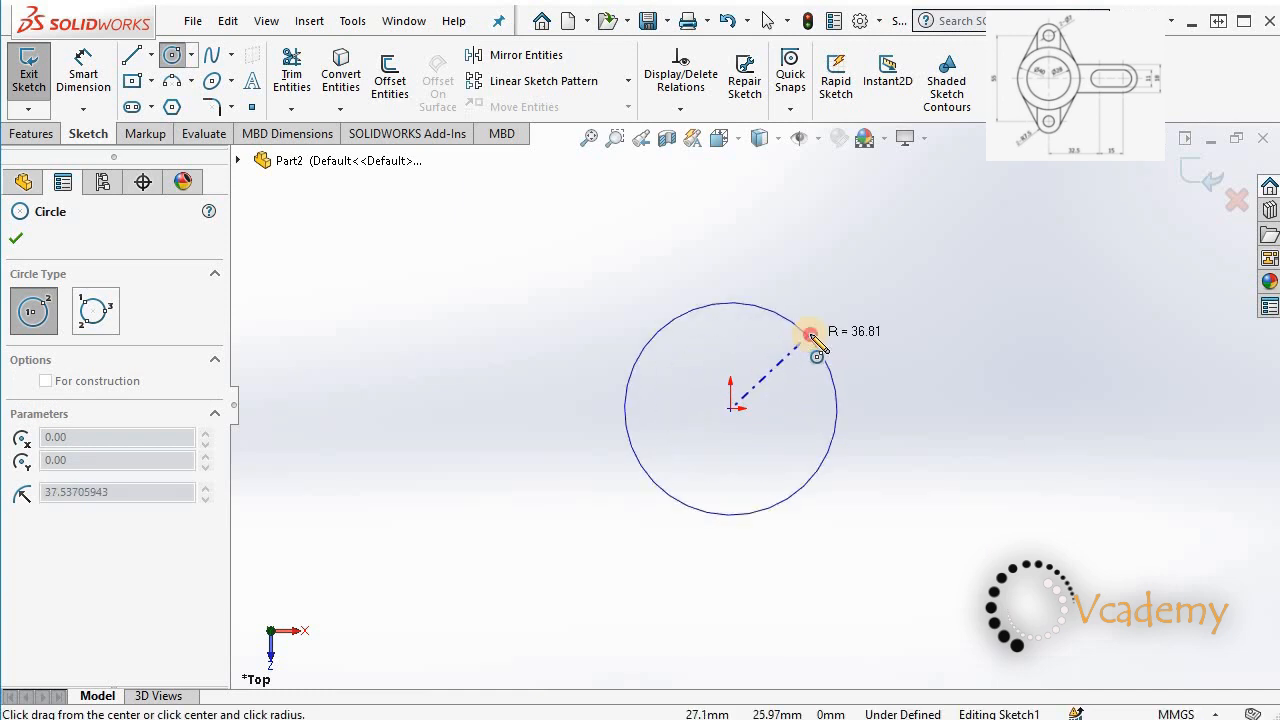
left_click(812, 337)
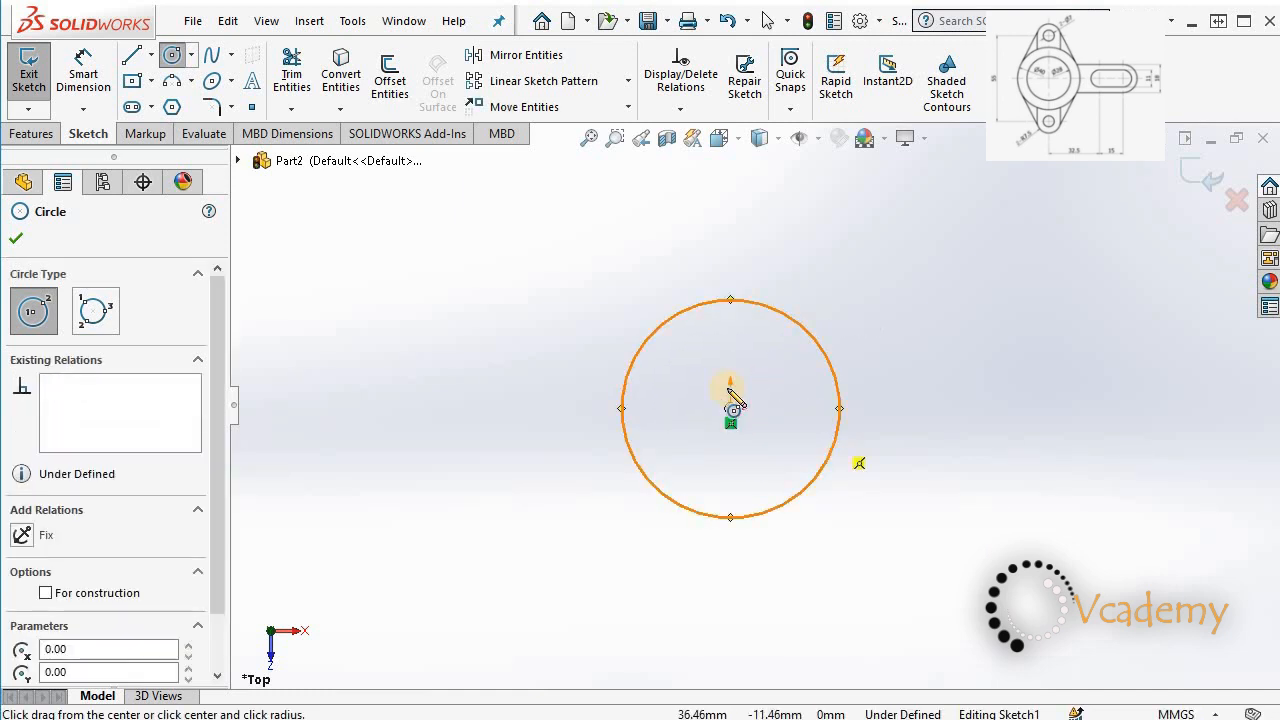
left_click(731, 408)
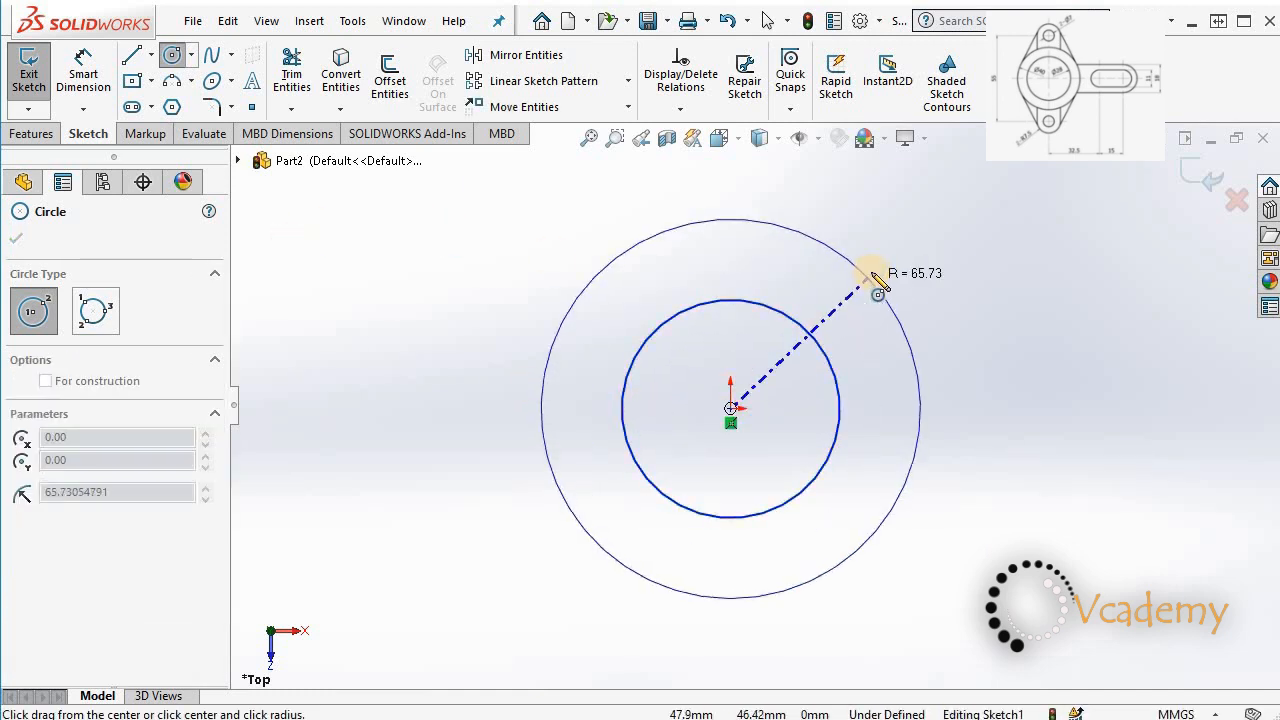
left_click(858, 295)
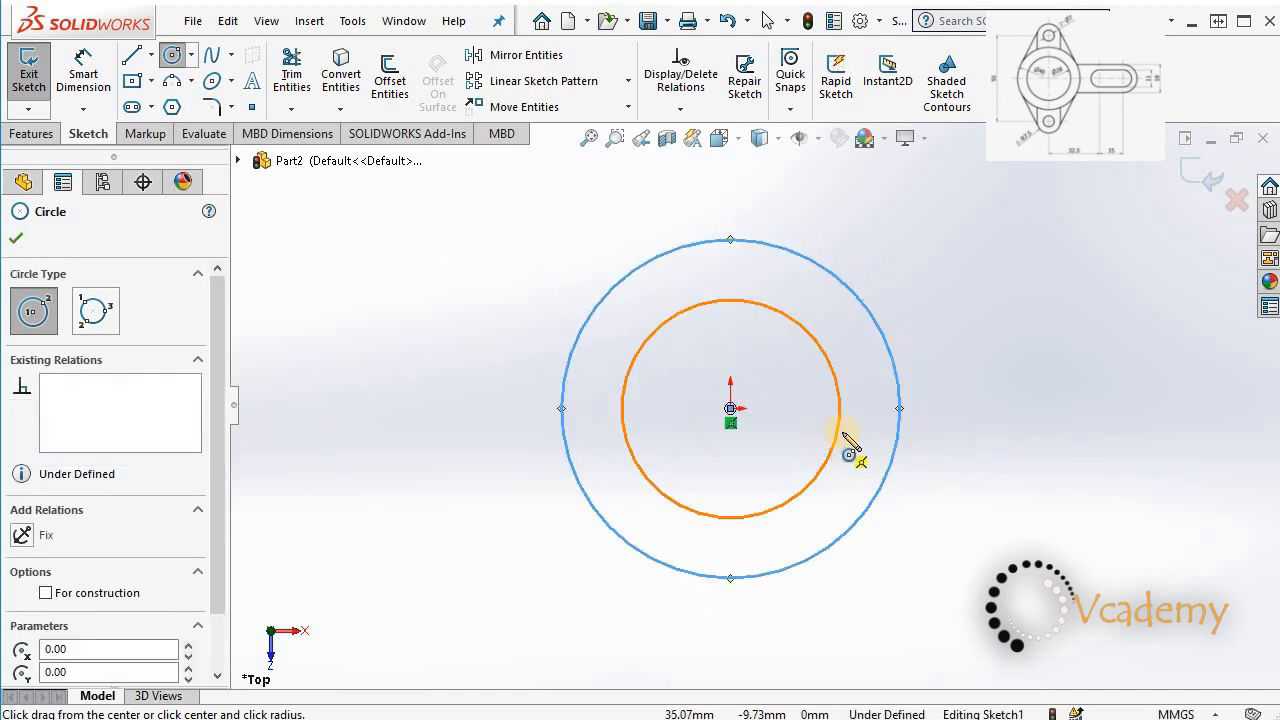
key("Escape")
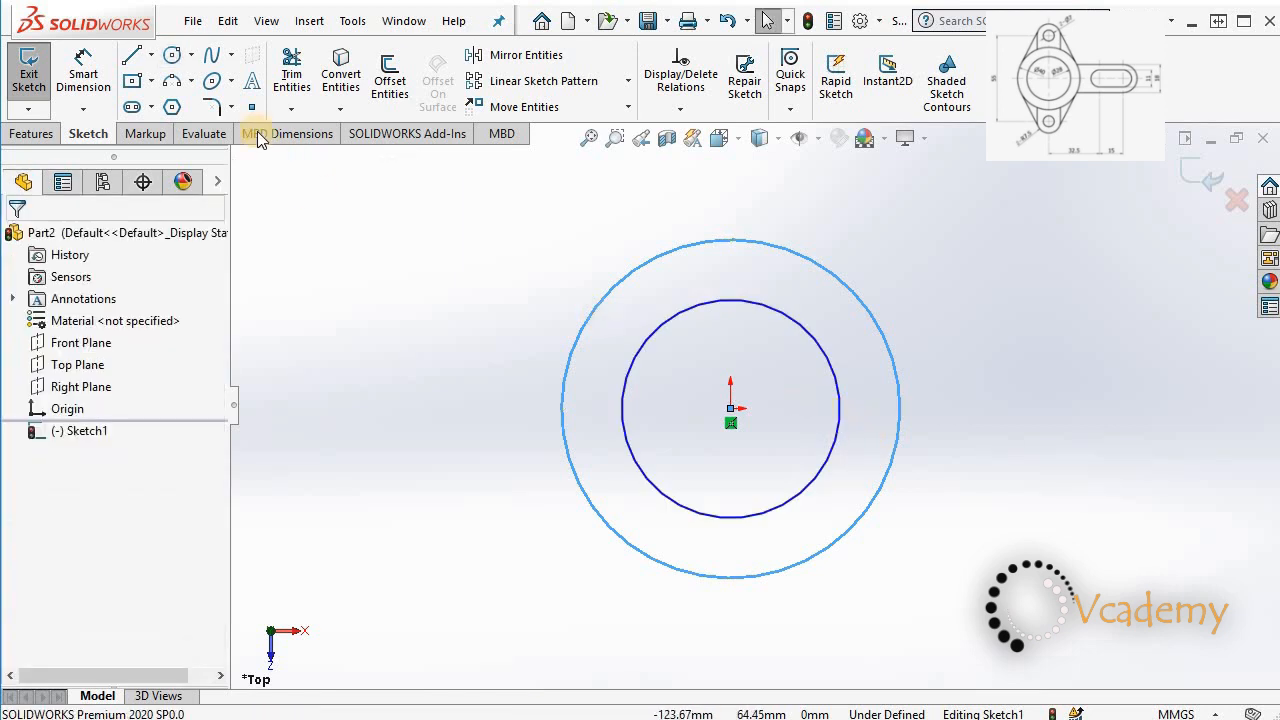
Dimension the inner circle's diameter as 28 mm and place the dimension to the left of both circles
left_click(83, 80)
left_click(826, 472)
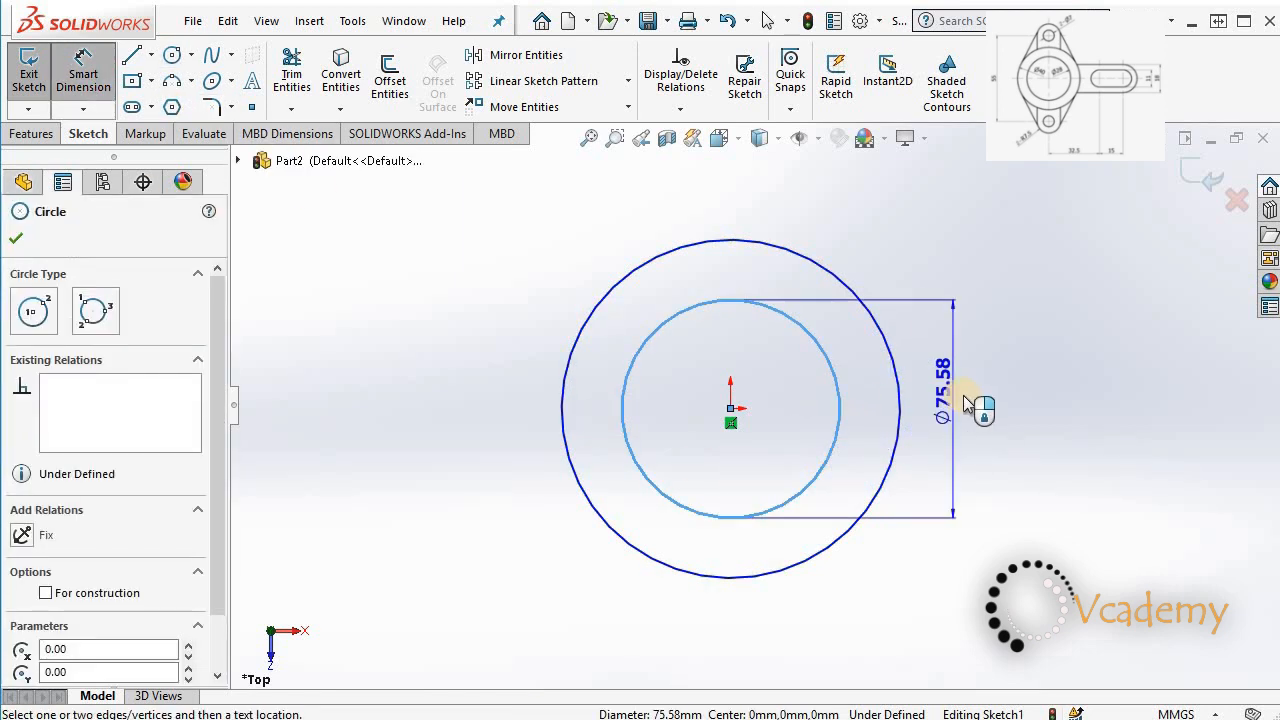
left_click(963, 402)
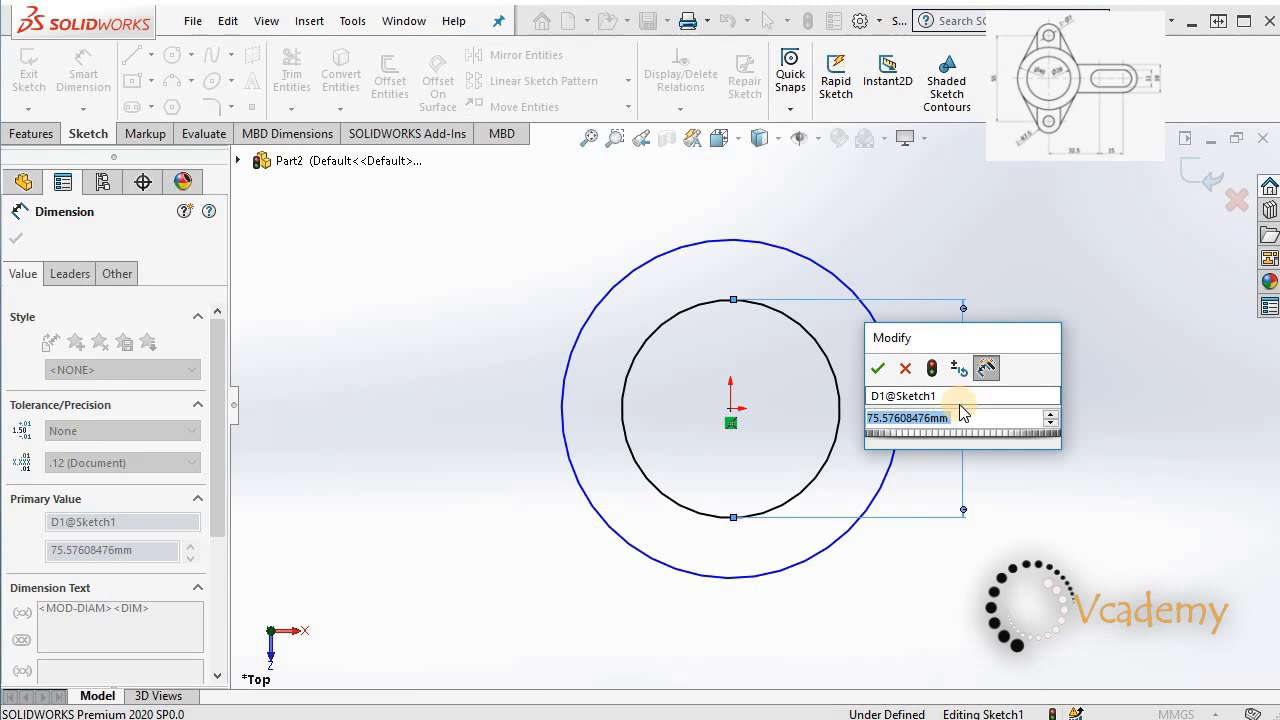
type("28")
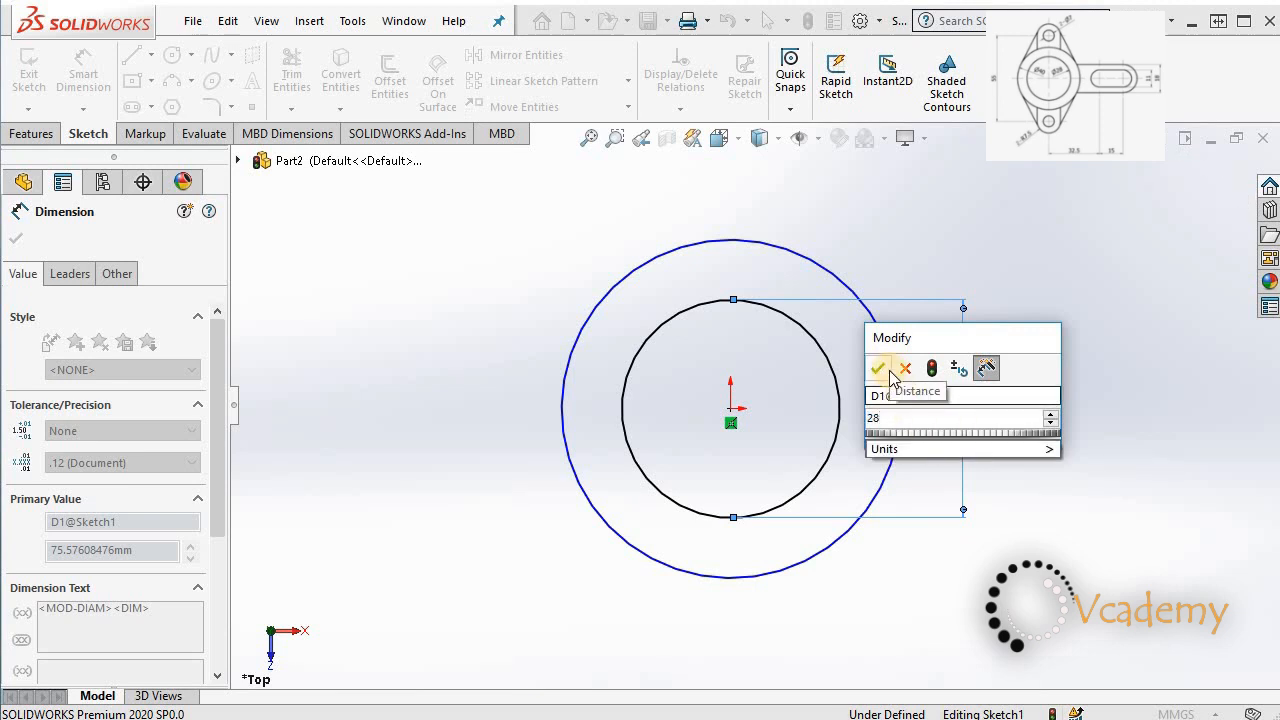
left_click(879, 369)
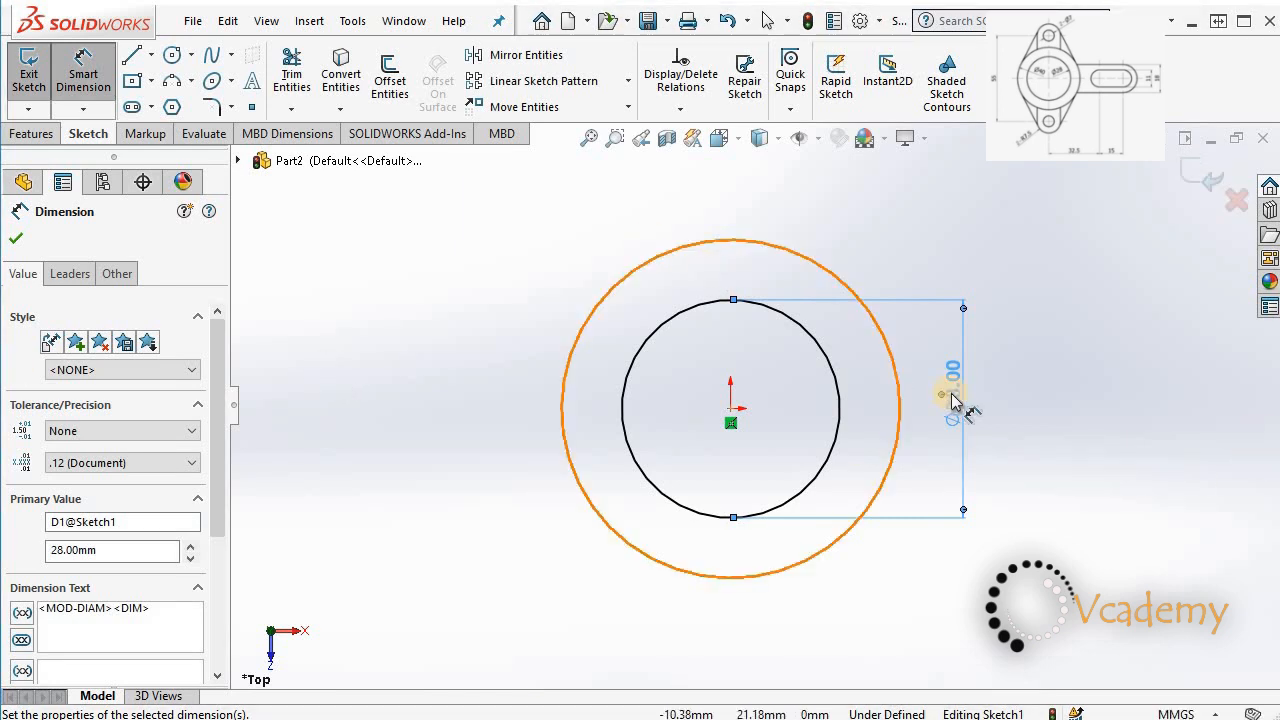
left_click_drag(957, 406, 515, 418)
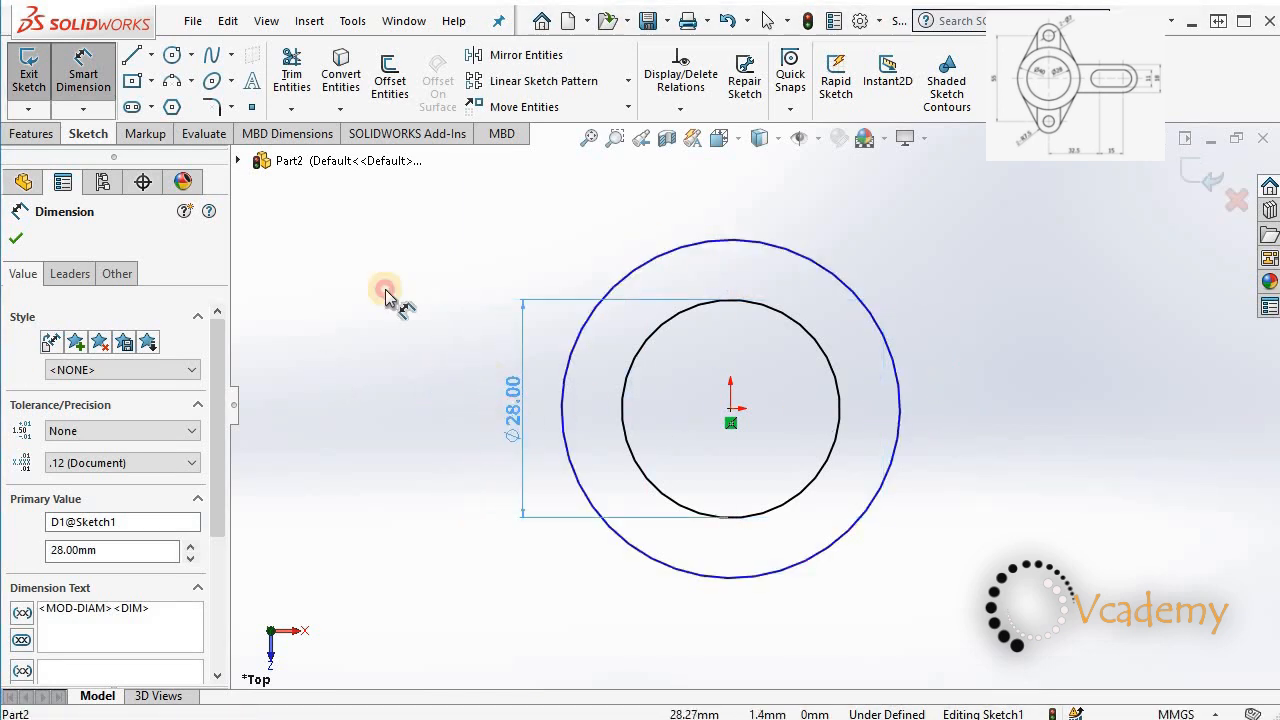
left_click(174, 55)
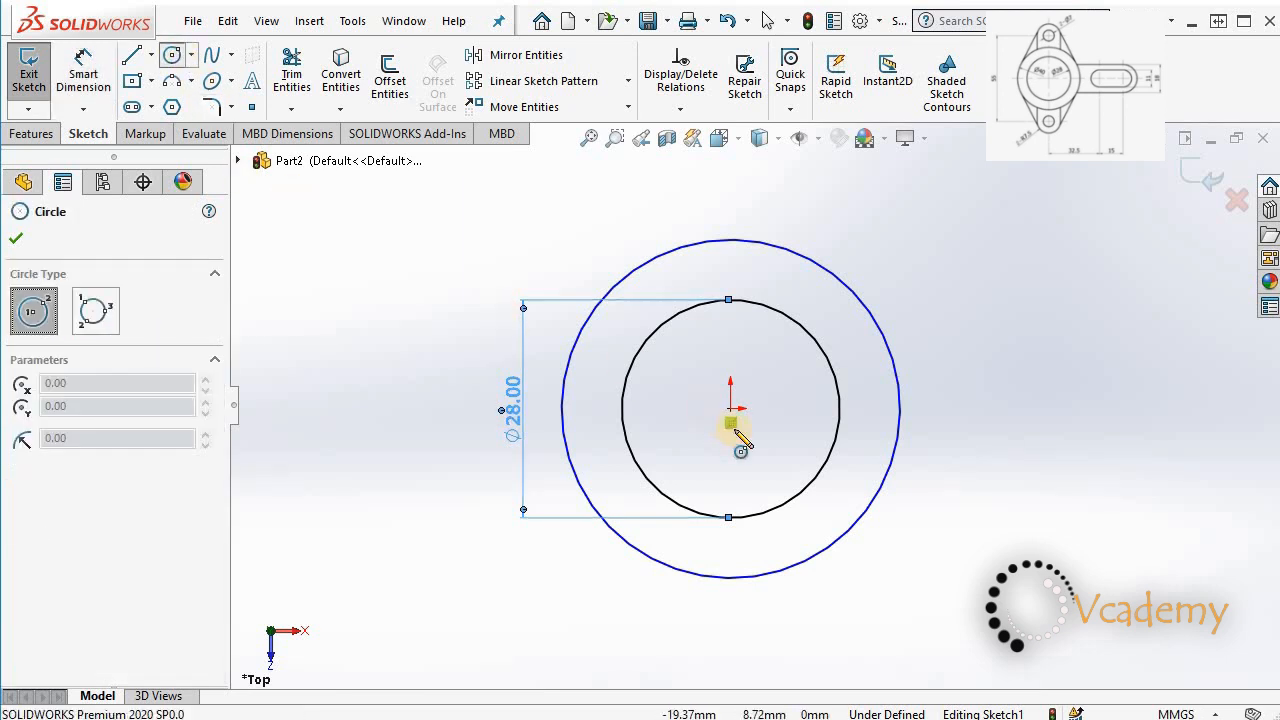
left_click(820, 266)
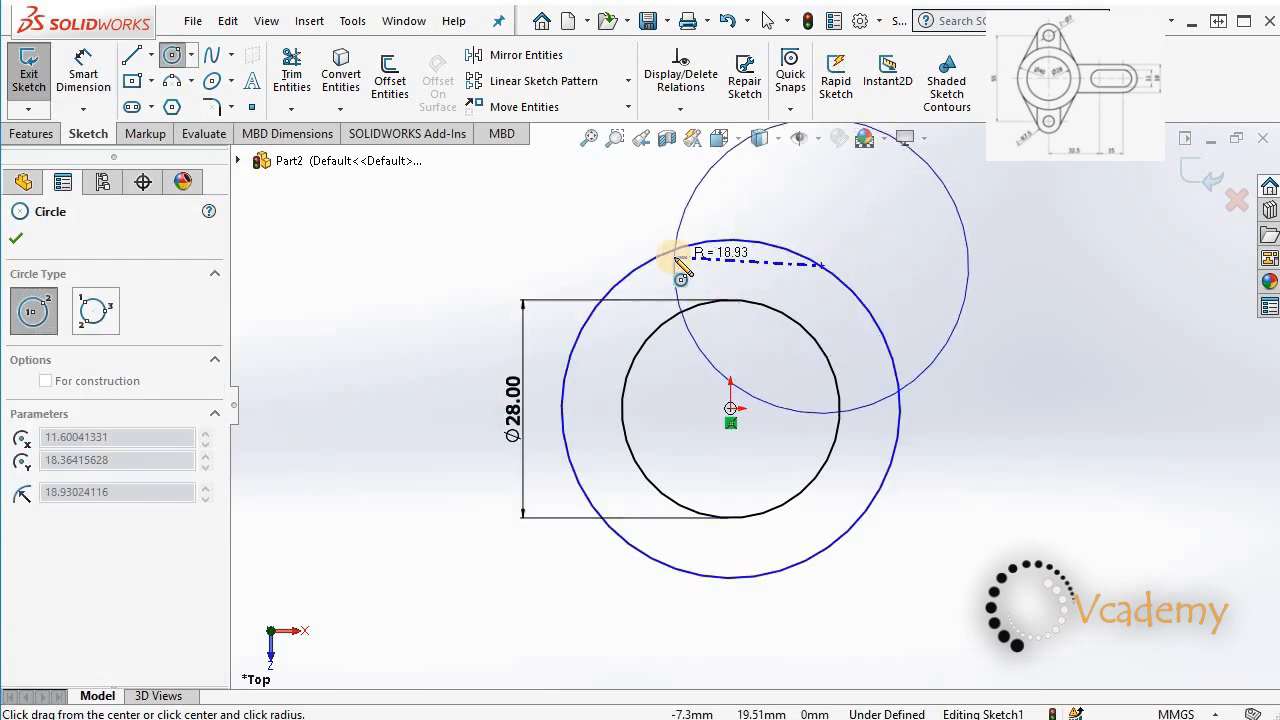
key("Escape")
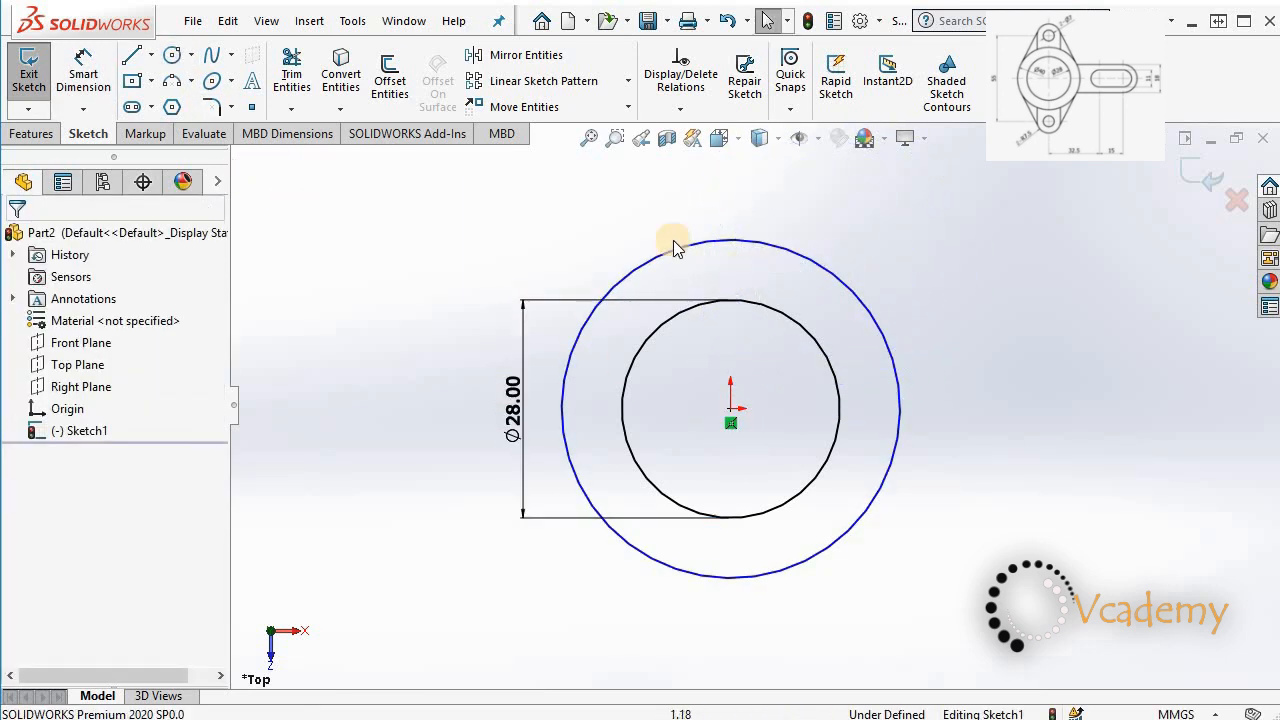
Dimension the outer circle's diameter as 40 mm, placing it left of the 28 mm dimension
left_click(84, 75)
left_click(682, 255)
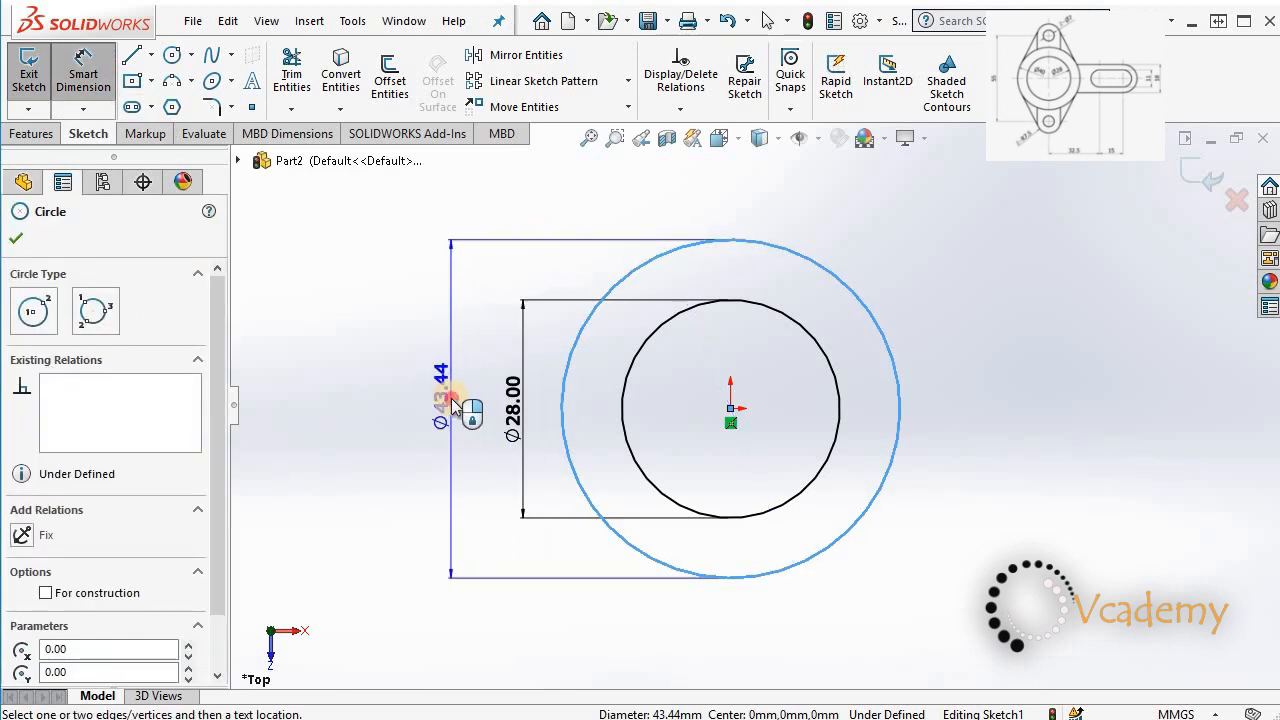
left_click(451, 402)
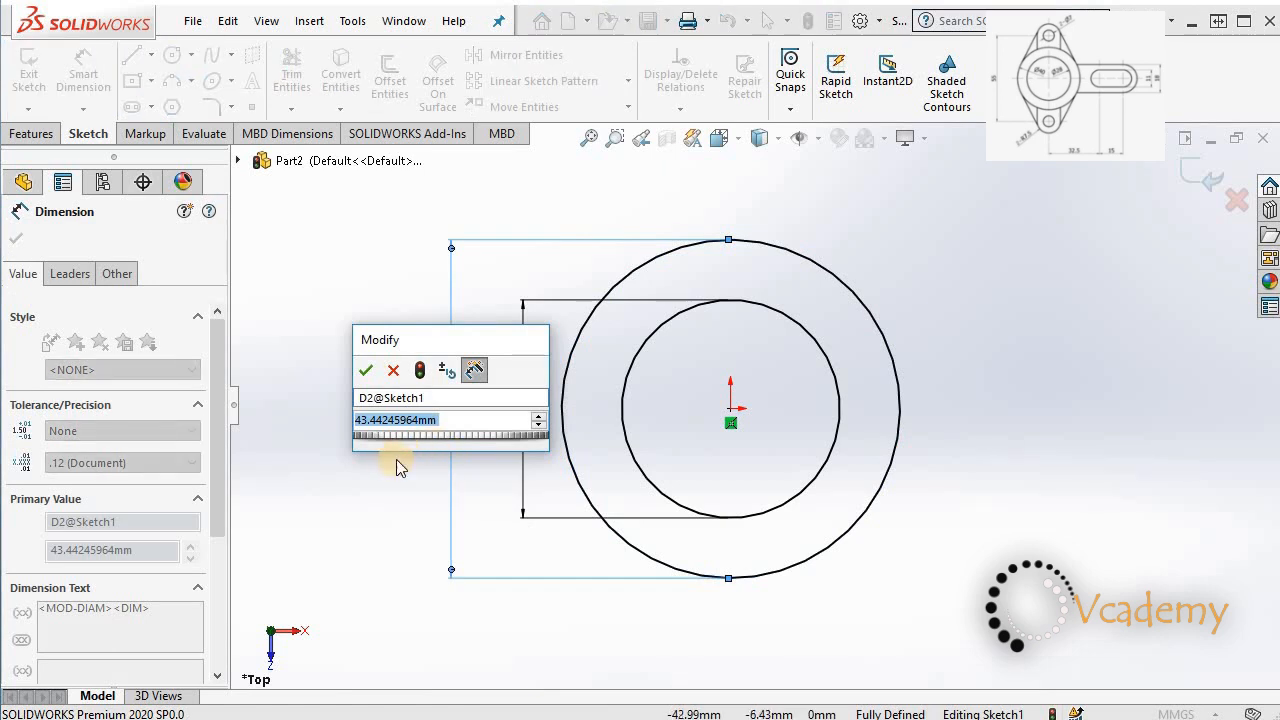
type("40")
key("Return")
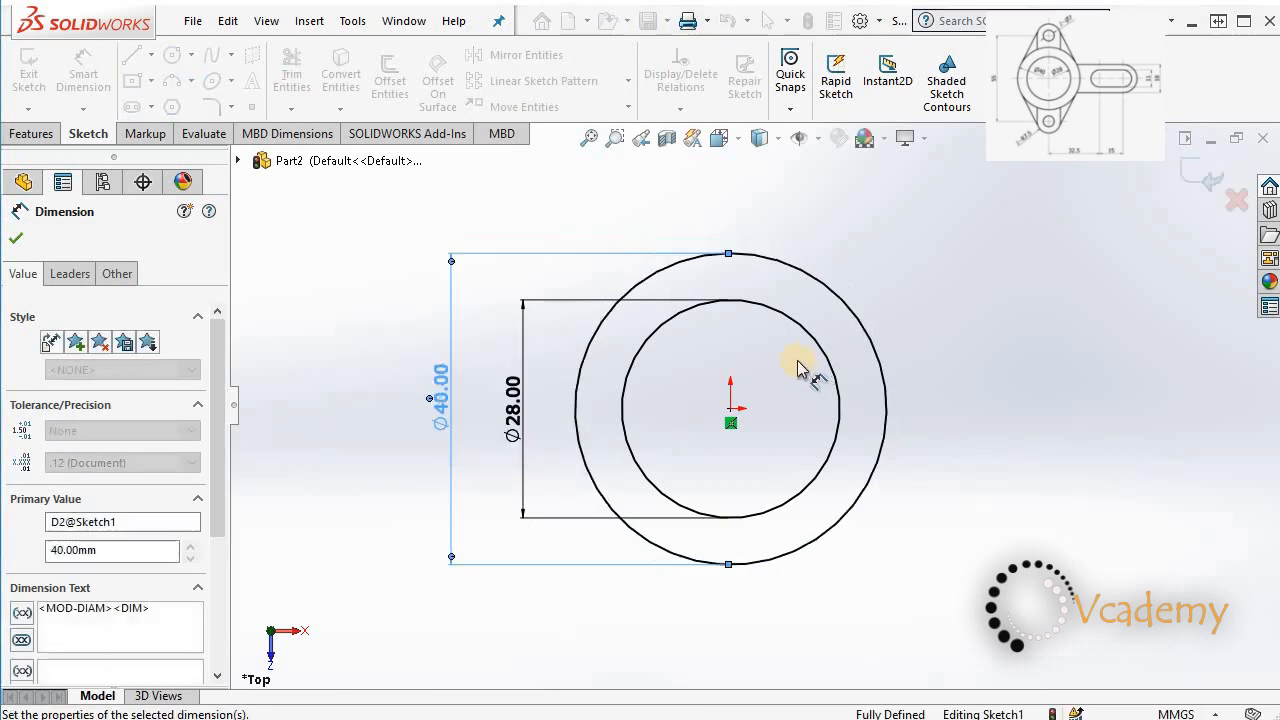
Sketch two concentric circles about 5 mm and 14 mm in diameter, centred about 31 mm directly above the origin
scroll(798, 362, "up", 1)
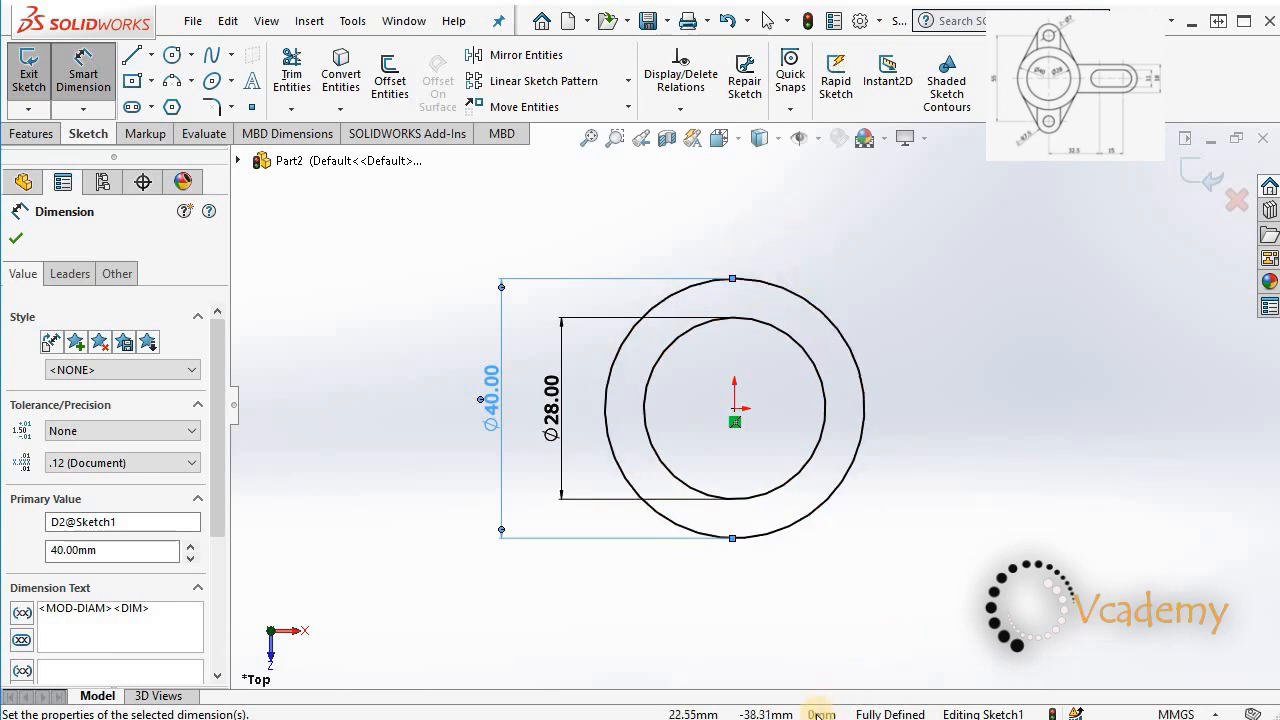
scroll(766, 262, "up", 1)
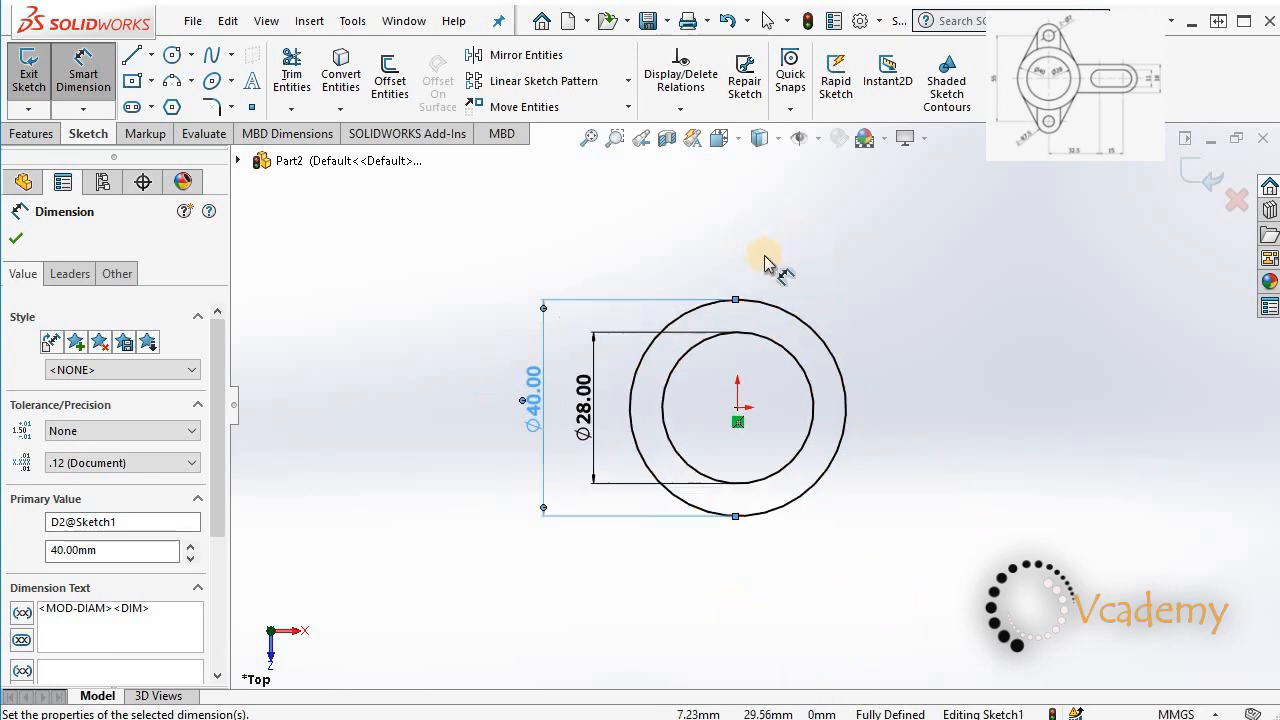
scroll(766, 262, "down", 1)
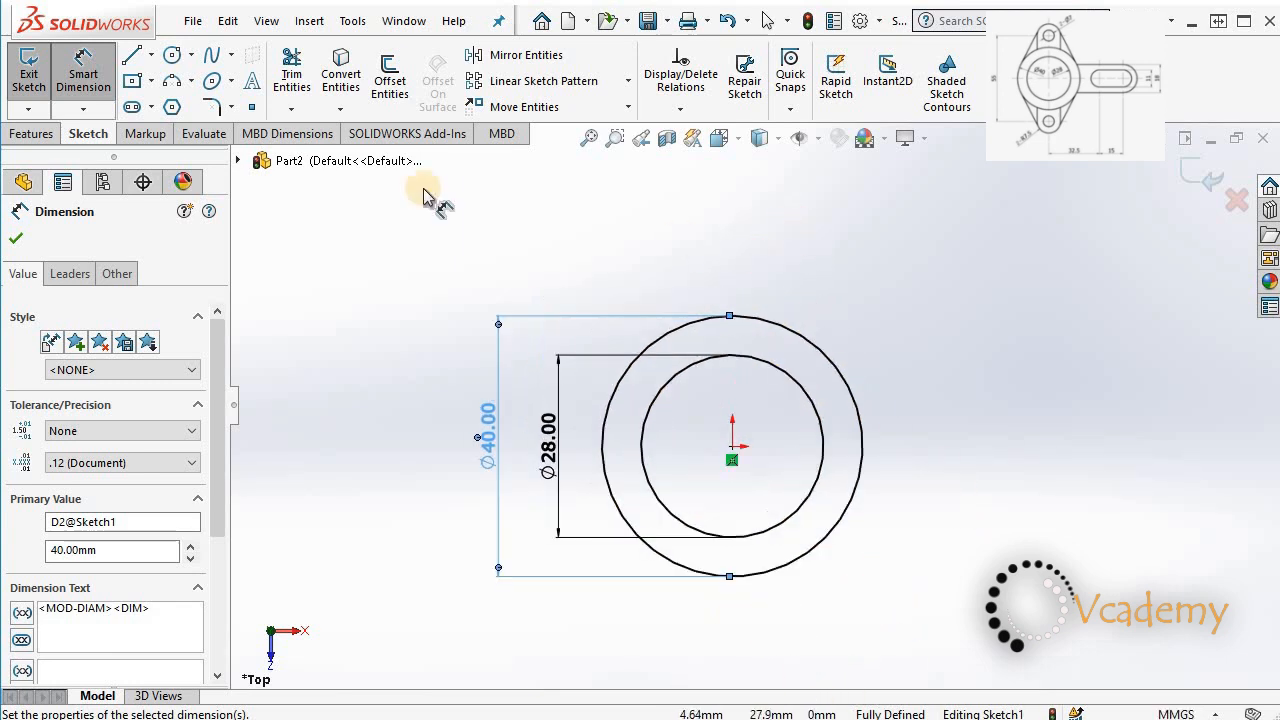
left_click(172, 56)
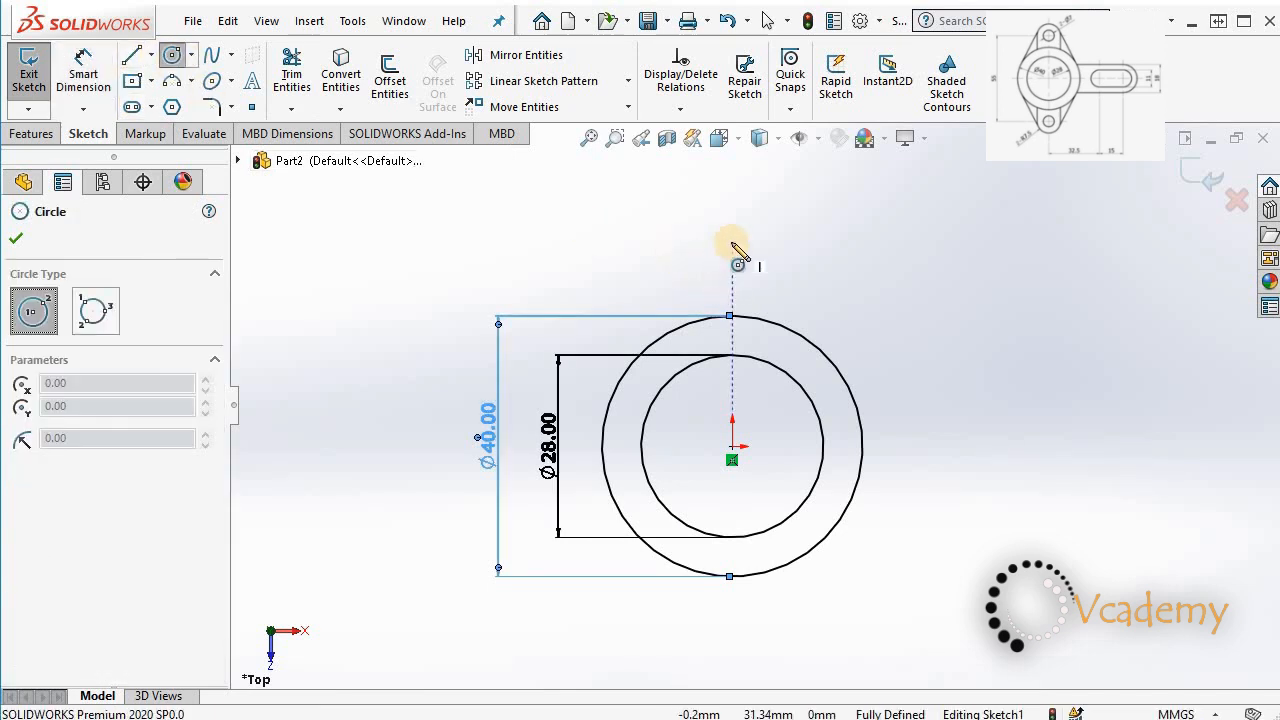
left_click(732, 244)
left_click(738, 222)
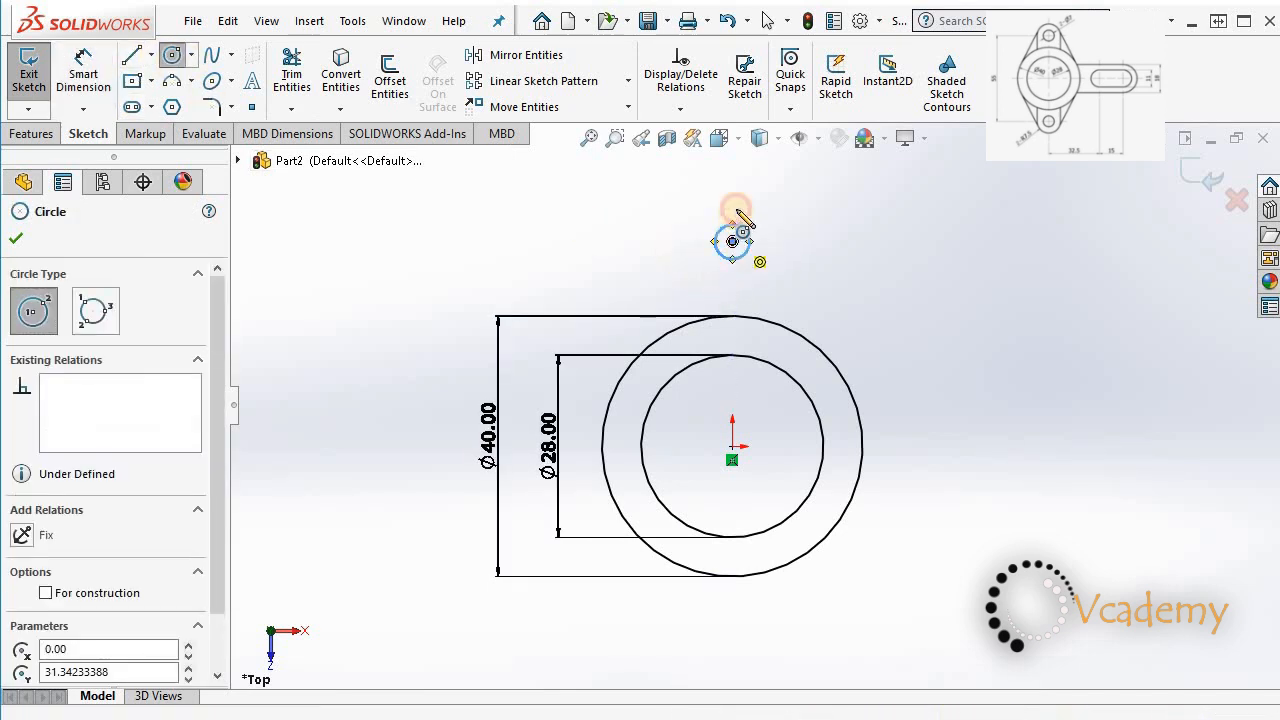
left_click(732, 241)
left_click(757, 203)
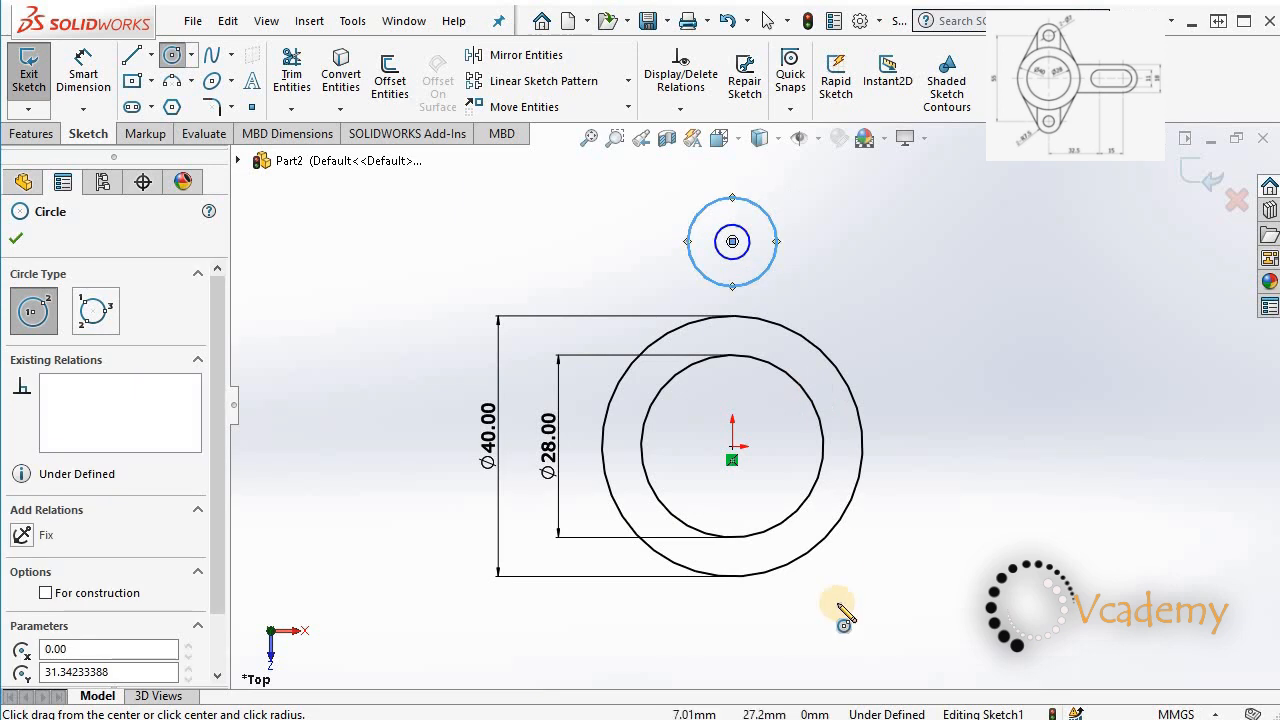
Sketch a small circle and a concentric one about 13 mm in diameter, centred about 26 mm directly below the origin
left_click(732, 619)
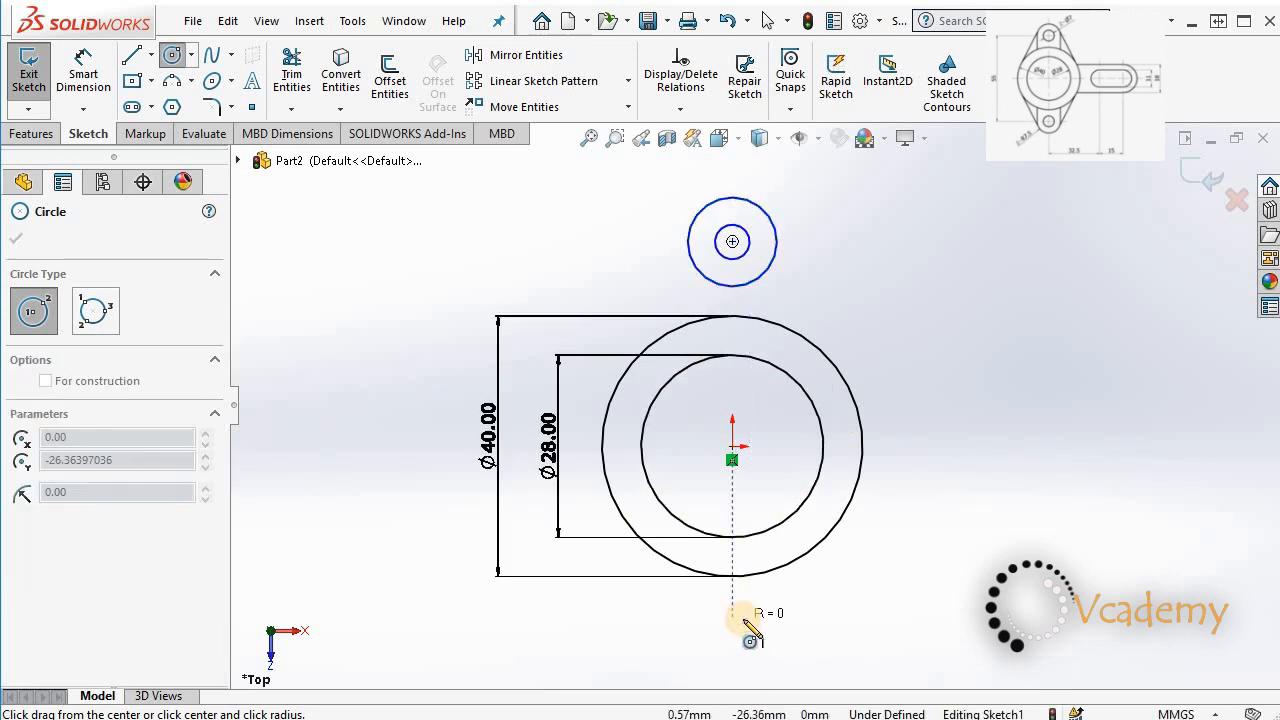
left_click(734, 622)
left_click(733, 619)
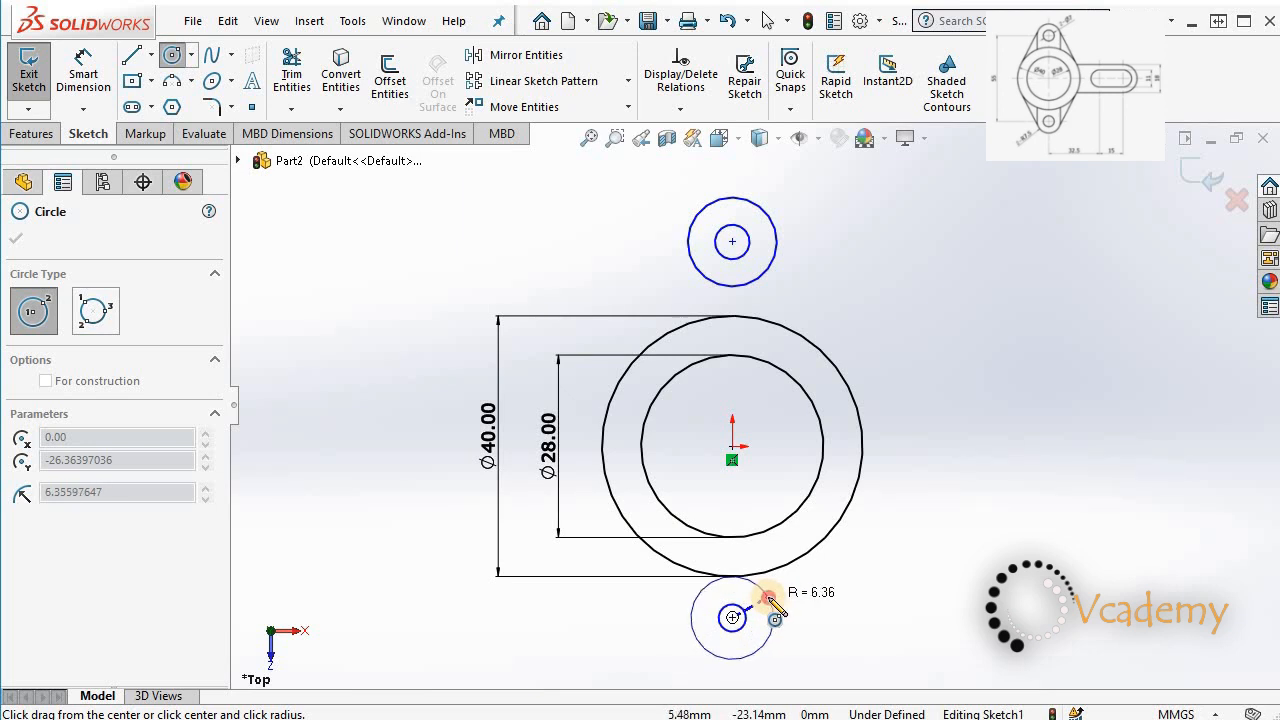
left_click(768, 598)
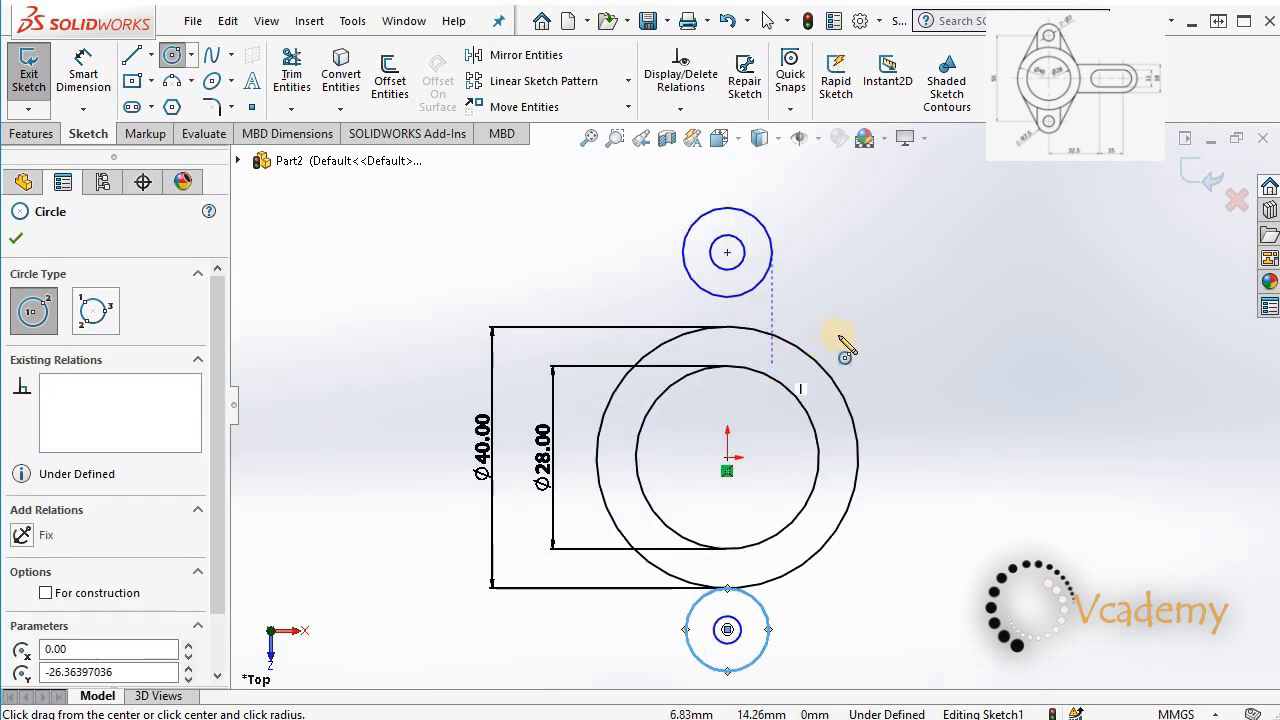
scroll(880, 514, "up", 1)
scroll(843, 518, "down", 1)
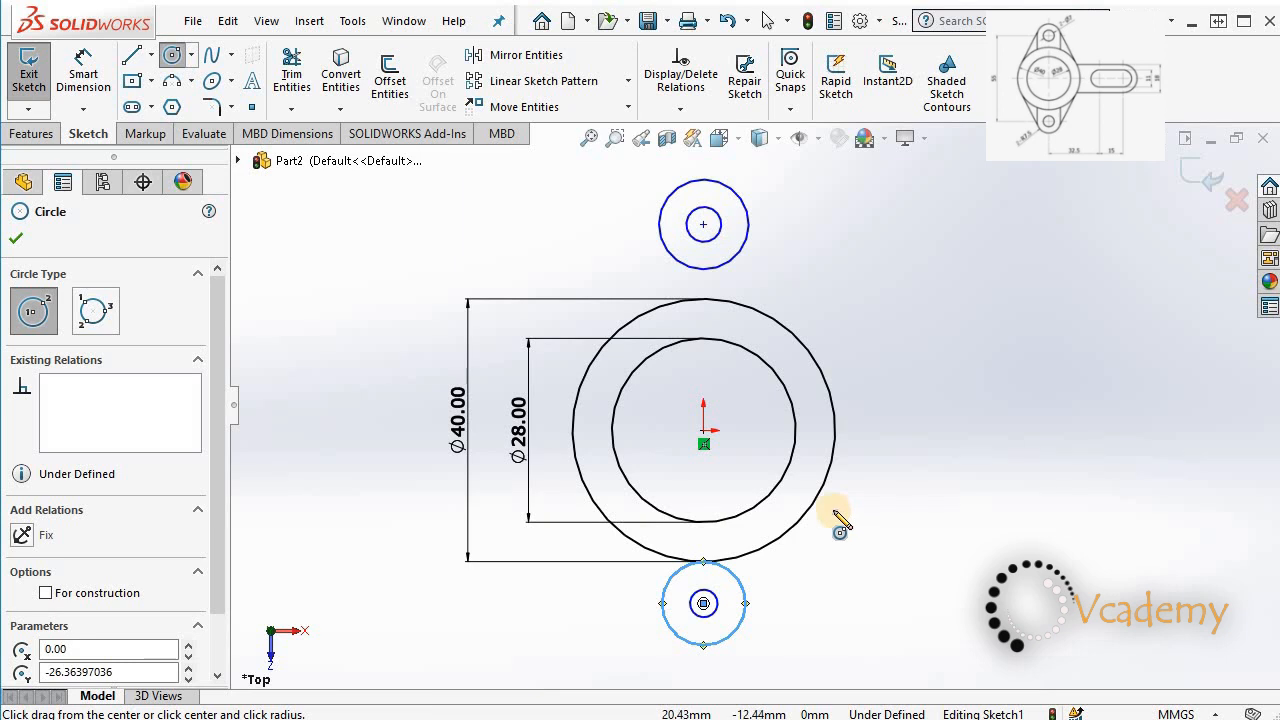
key("Escape")
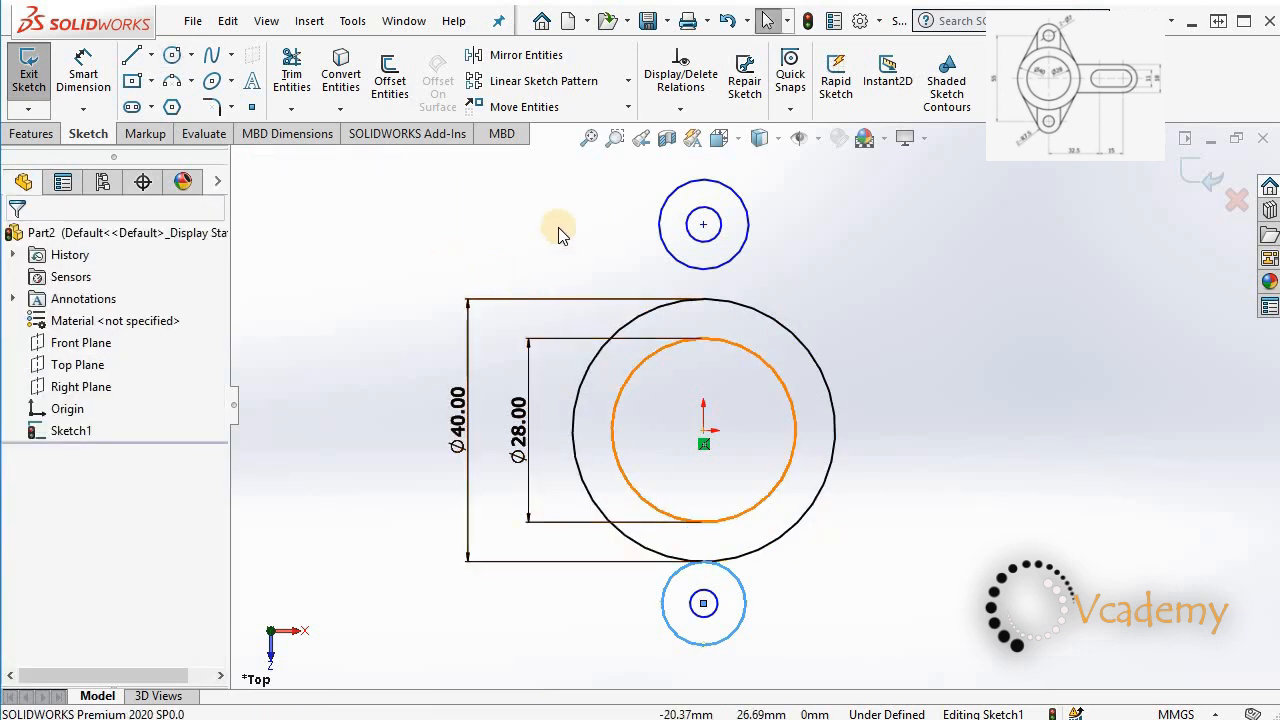
Dimension the diameter of the upper pair's inner circle as 7 mm
left_click(83, 78)
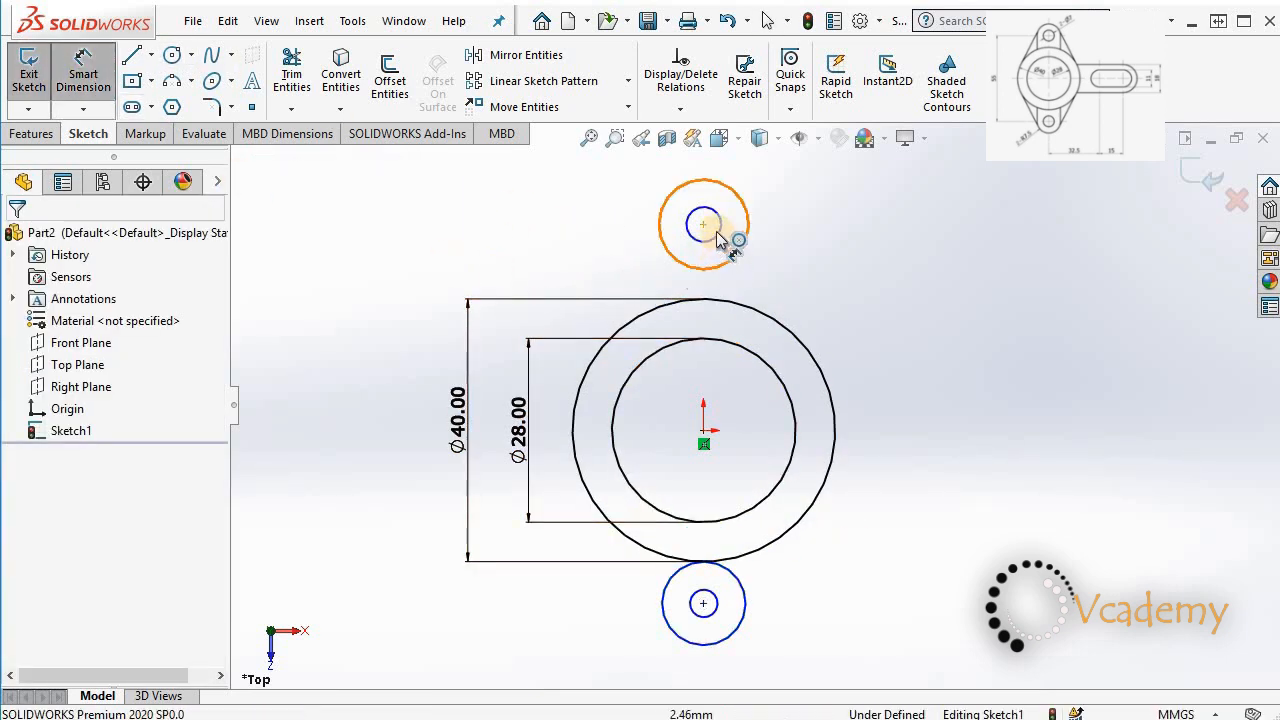
left_click(717, 236)
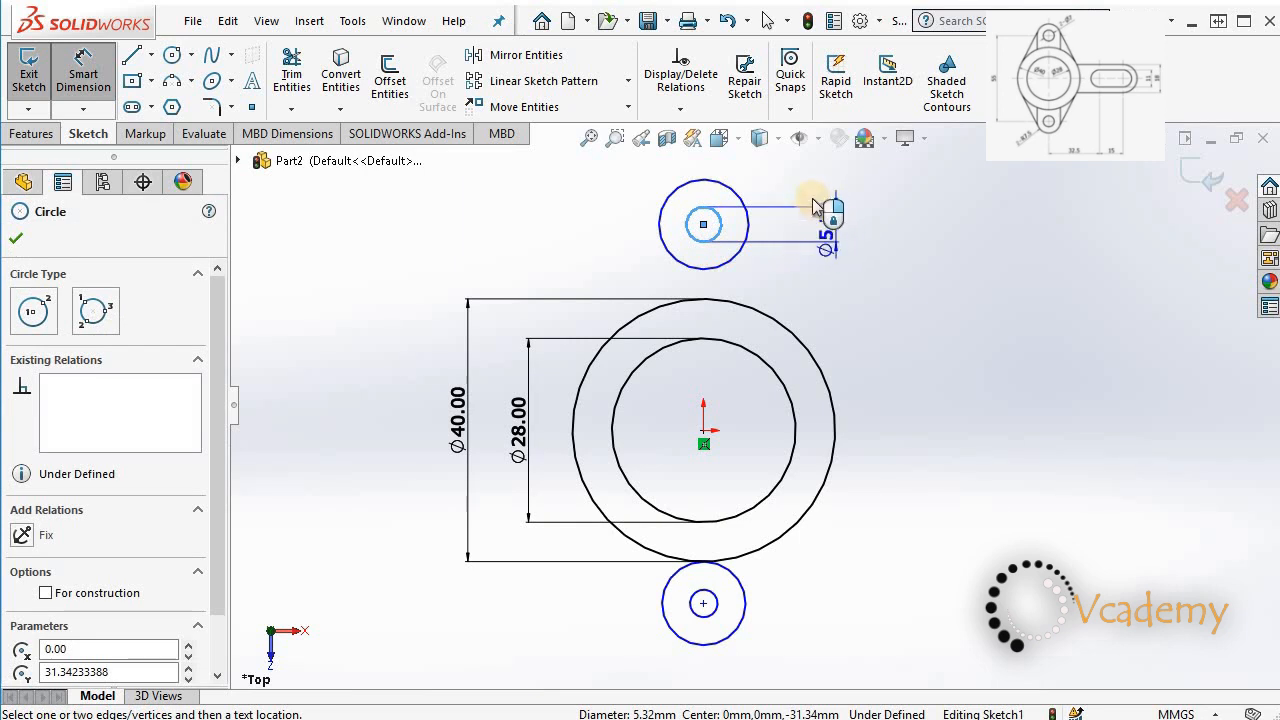
left_click(822, 225)
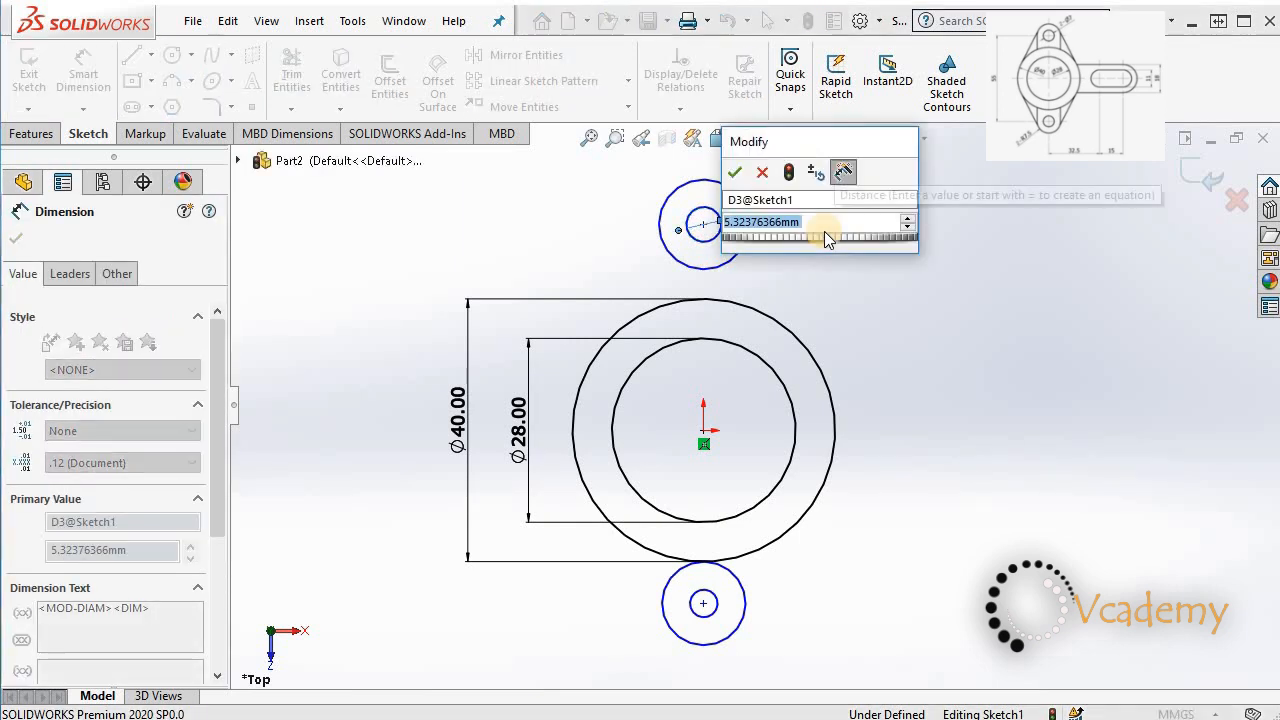
left_click(735, 172)
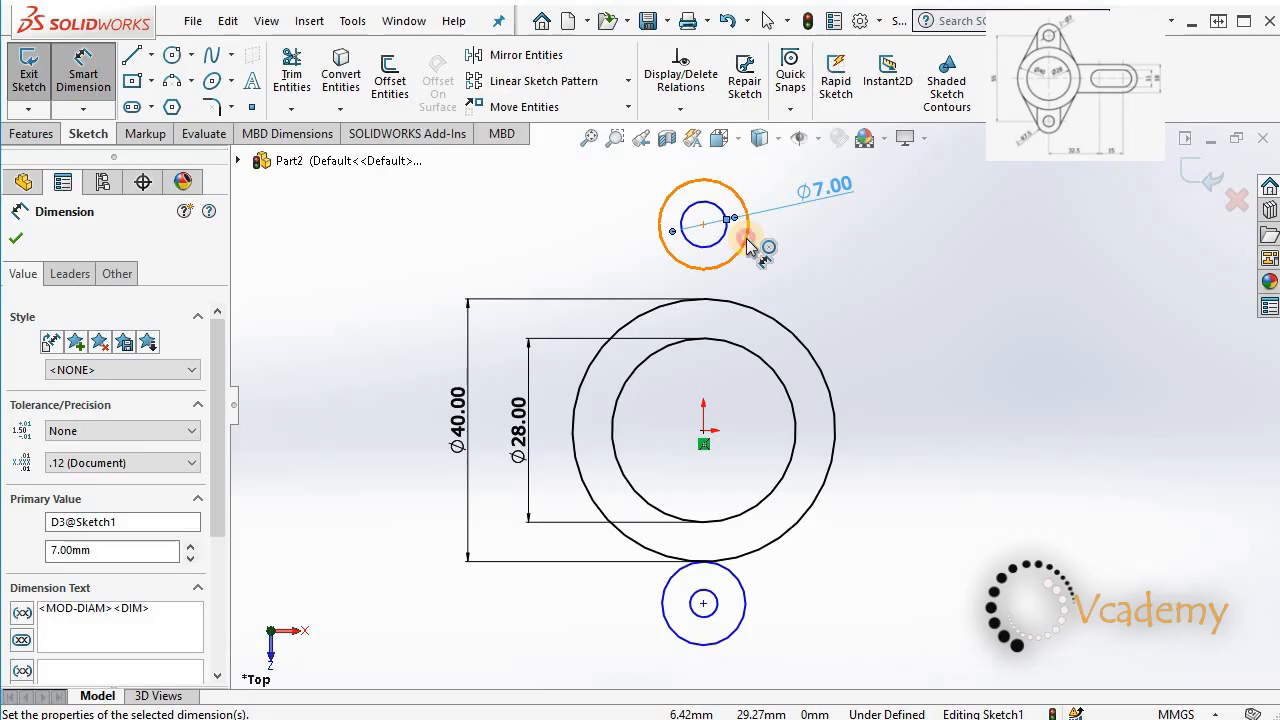
Dimension the diameter of the upper pair's outer circle as 15 mm, placing the dimension at its upper left
left_click(757, 248)
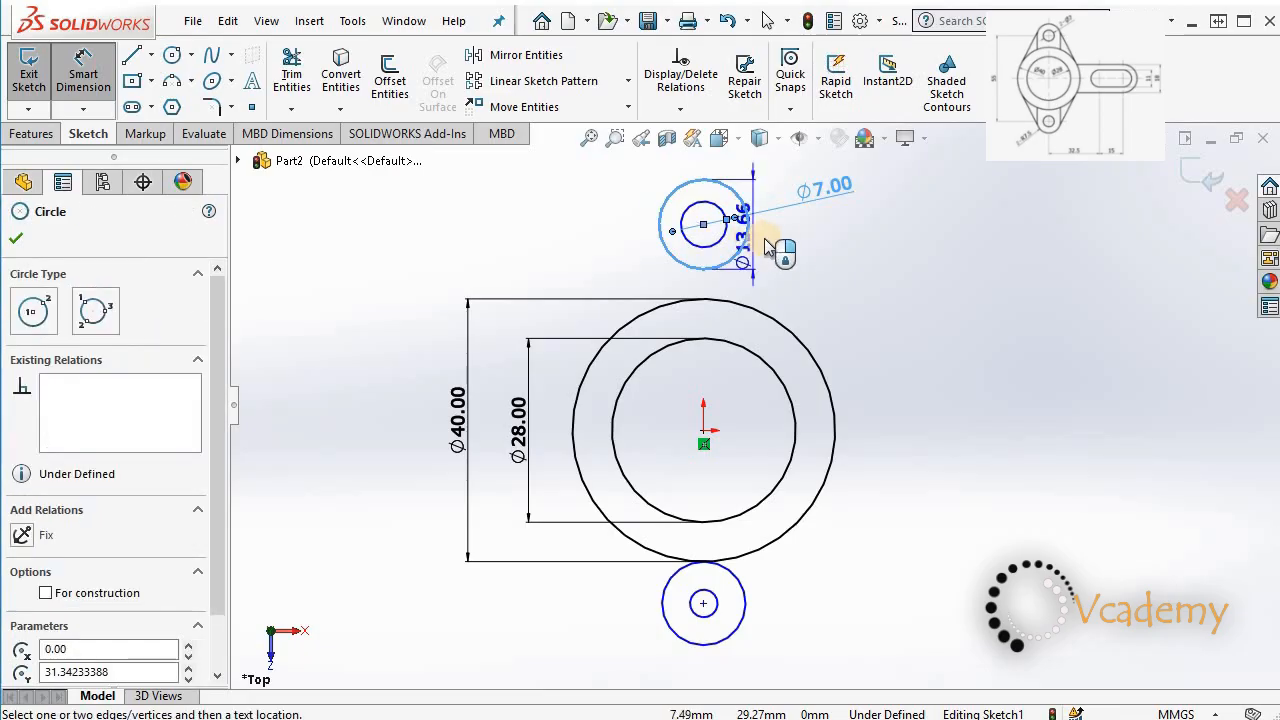
left_click(625, 170)
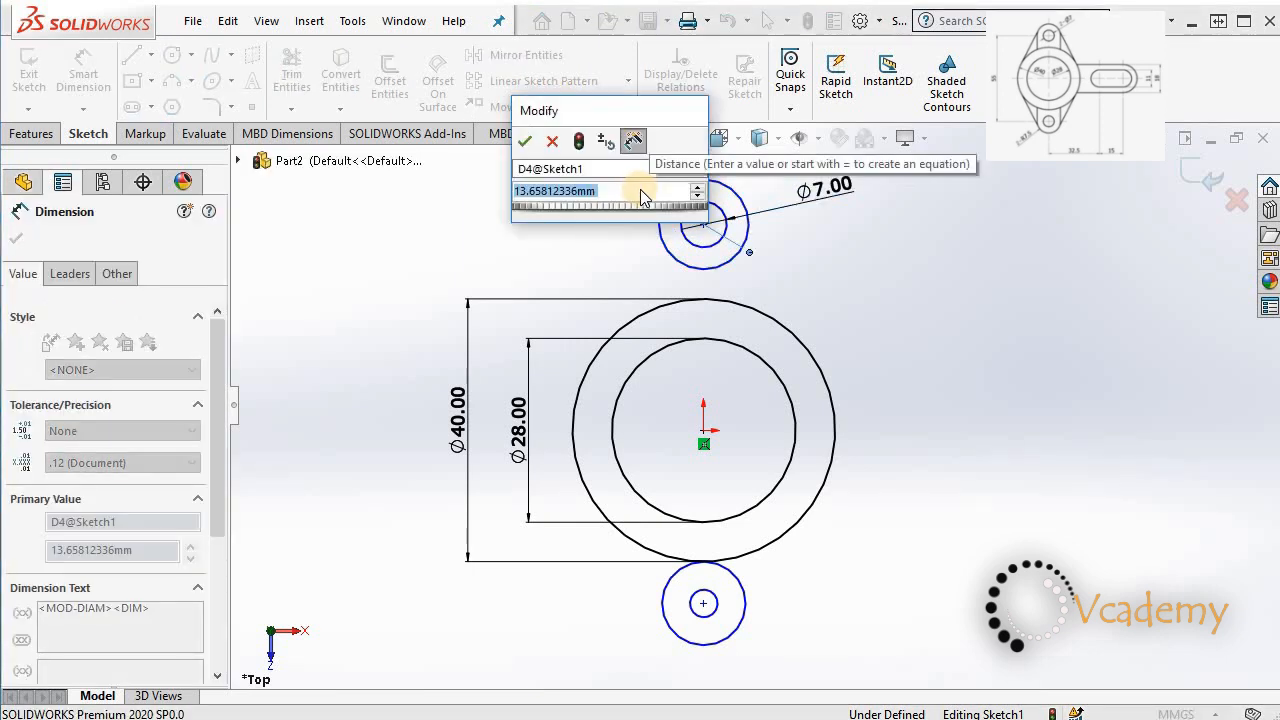
type("15")
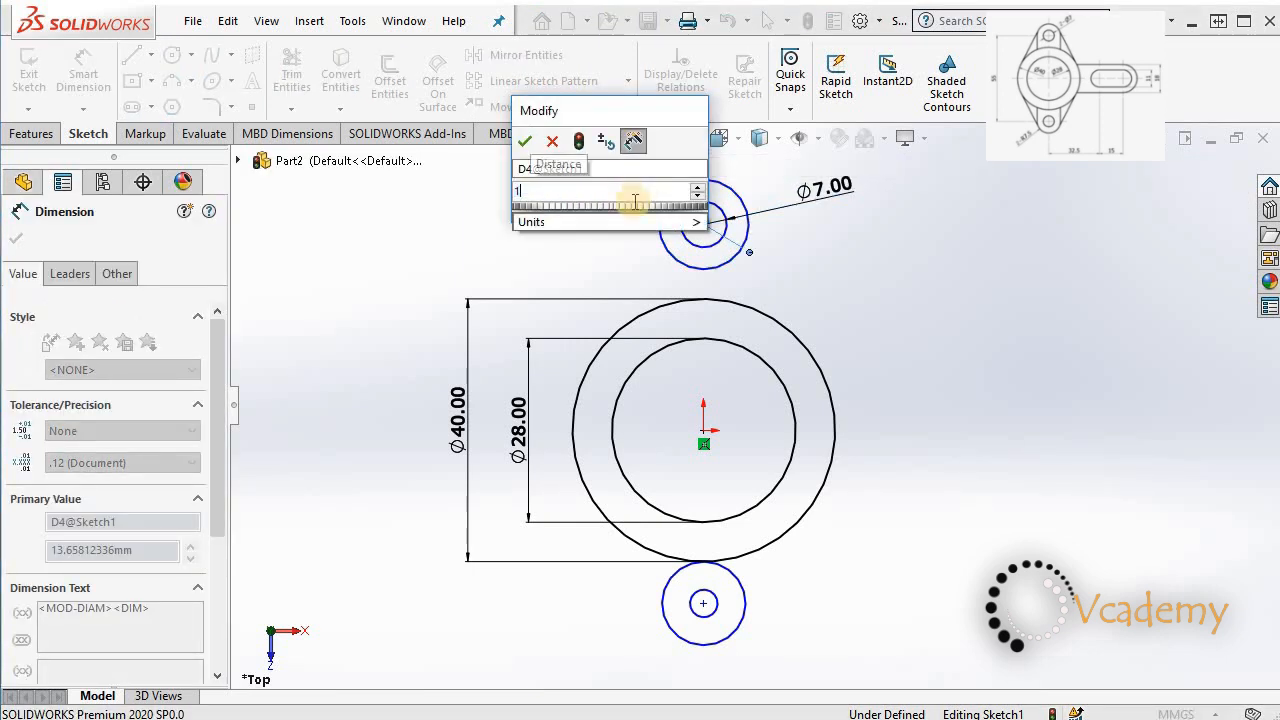
left_click(524, 146)
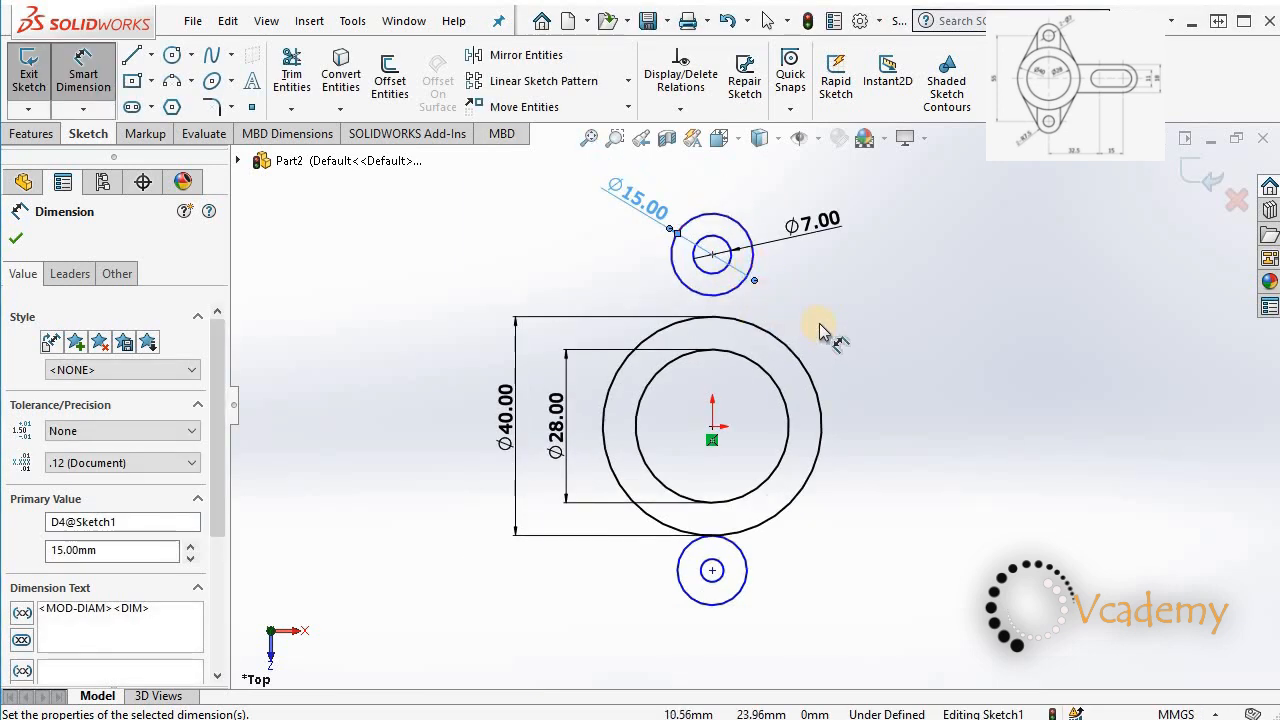
scroll(806, 313, "up", 1)
scroll(804, 328, "down", 1)
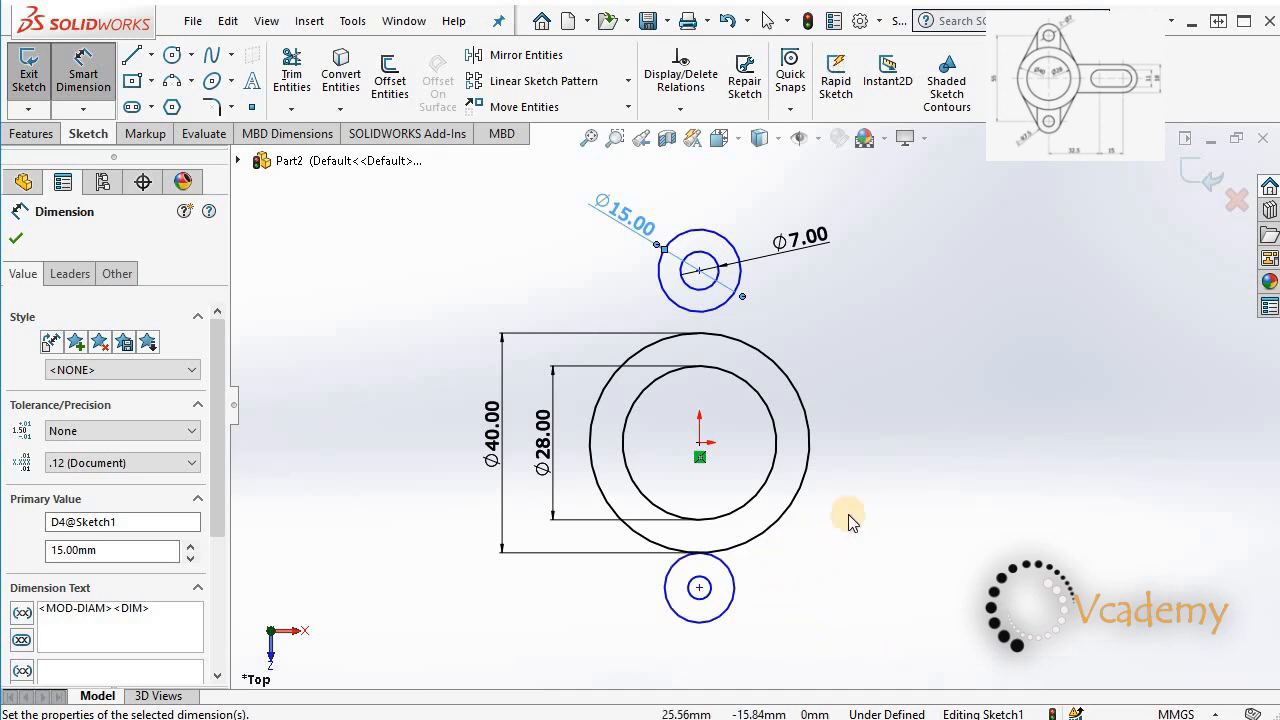
key("Escape")
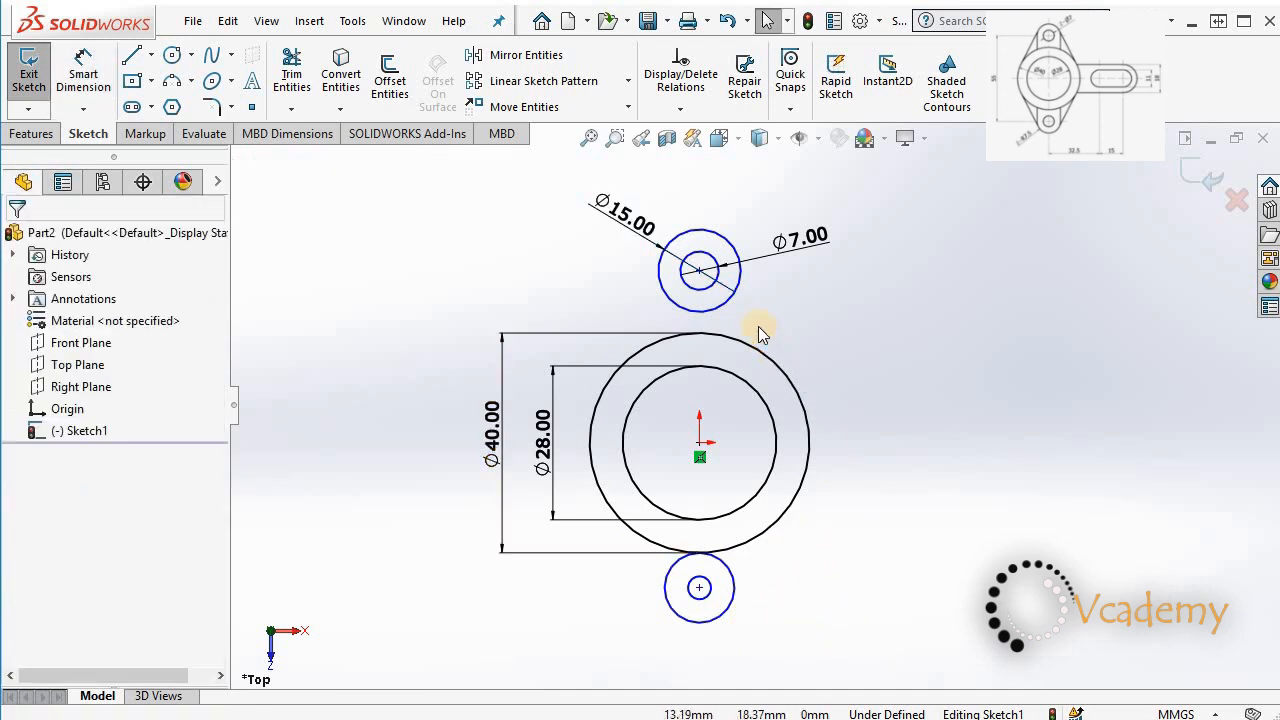
Apply an Equal relation between the inner circles of the upper and lower lug pairs
left_click(704, 294)
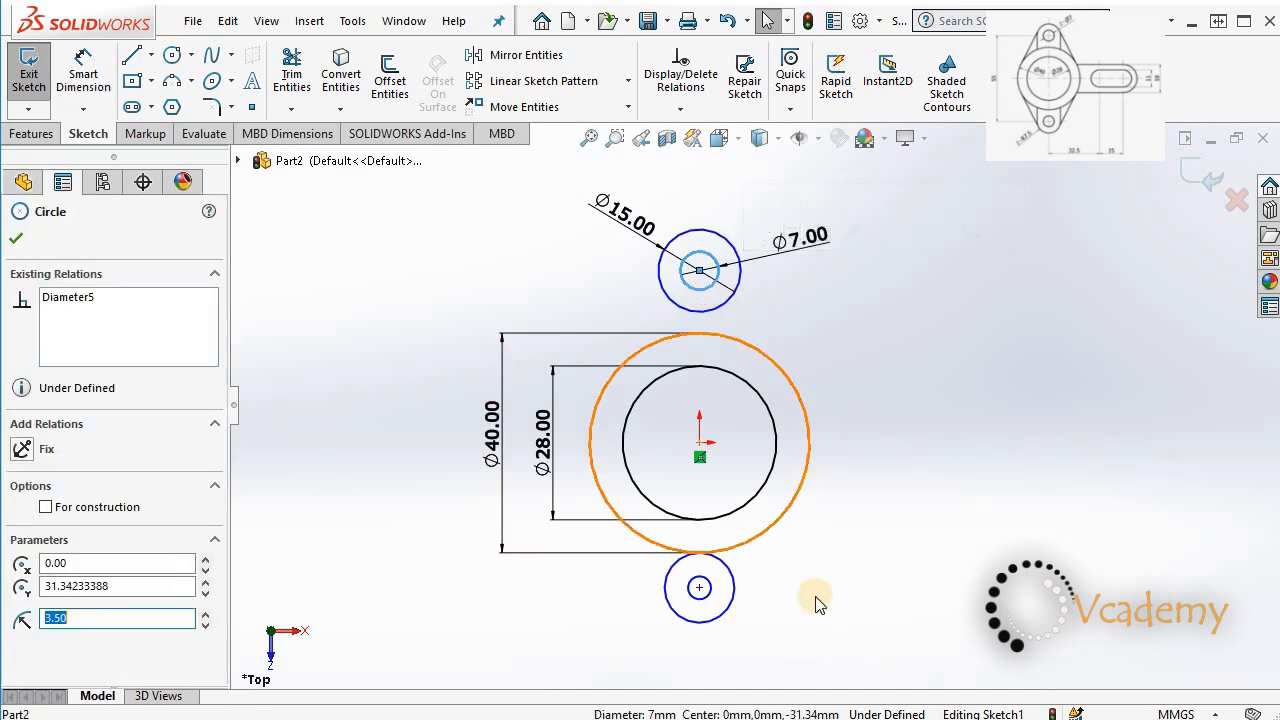
left_click(706, 597, "ctrl")
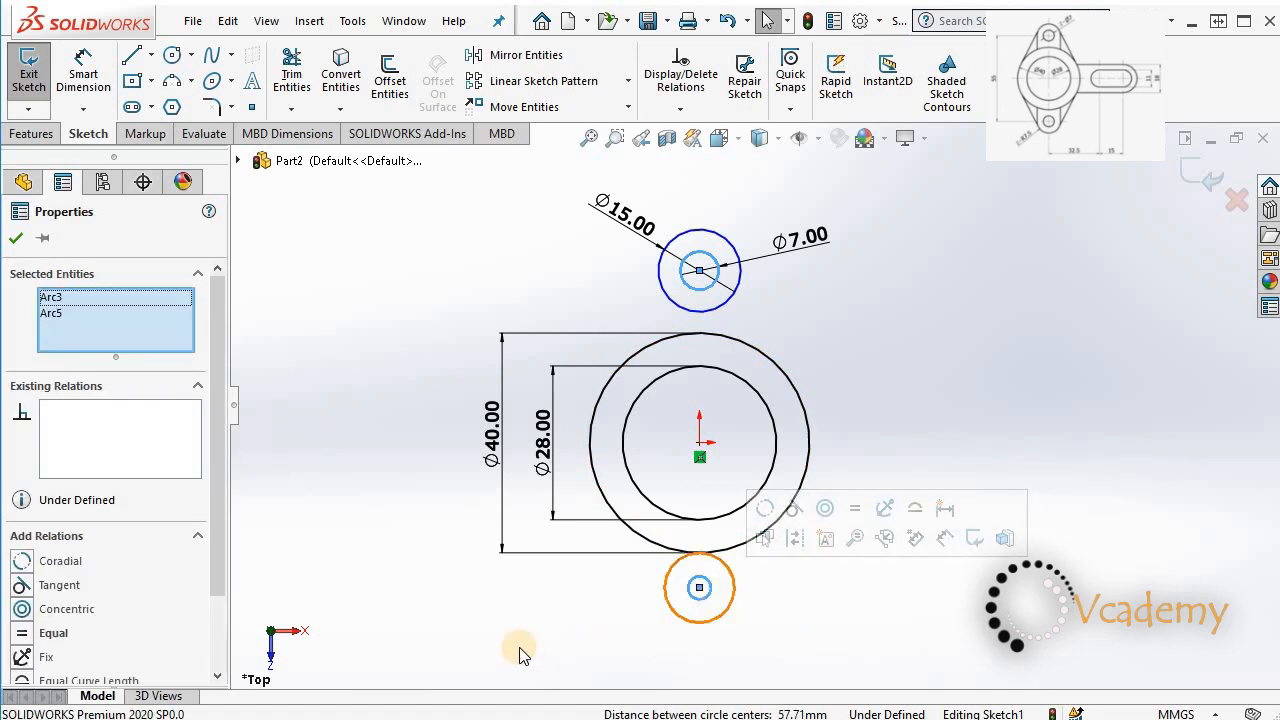
left_click(22, 636)
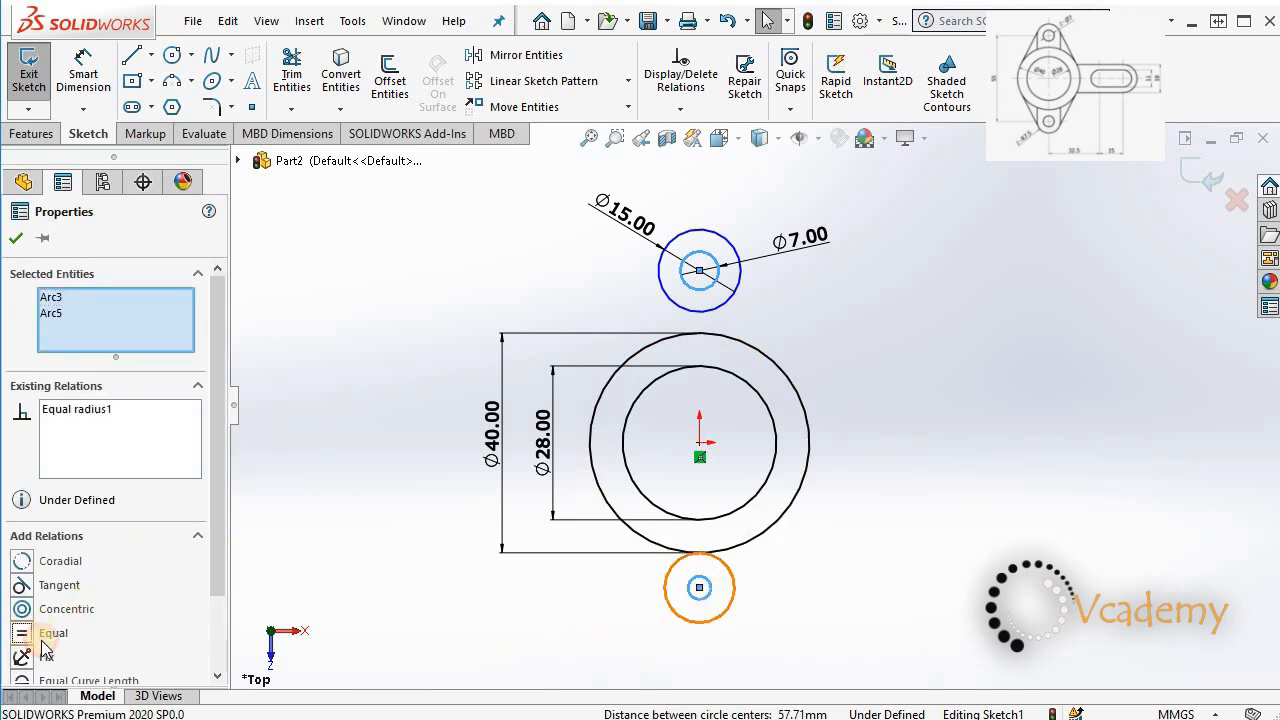
left_click(935, 480)
Apply an Equal relation between the outer circles of the upper and lower lug pairs
left_click(773, 341)
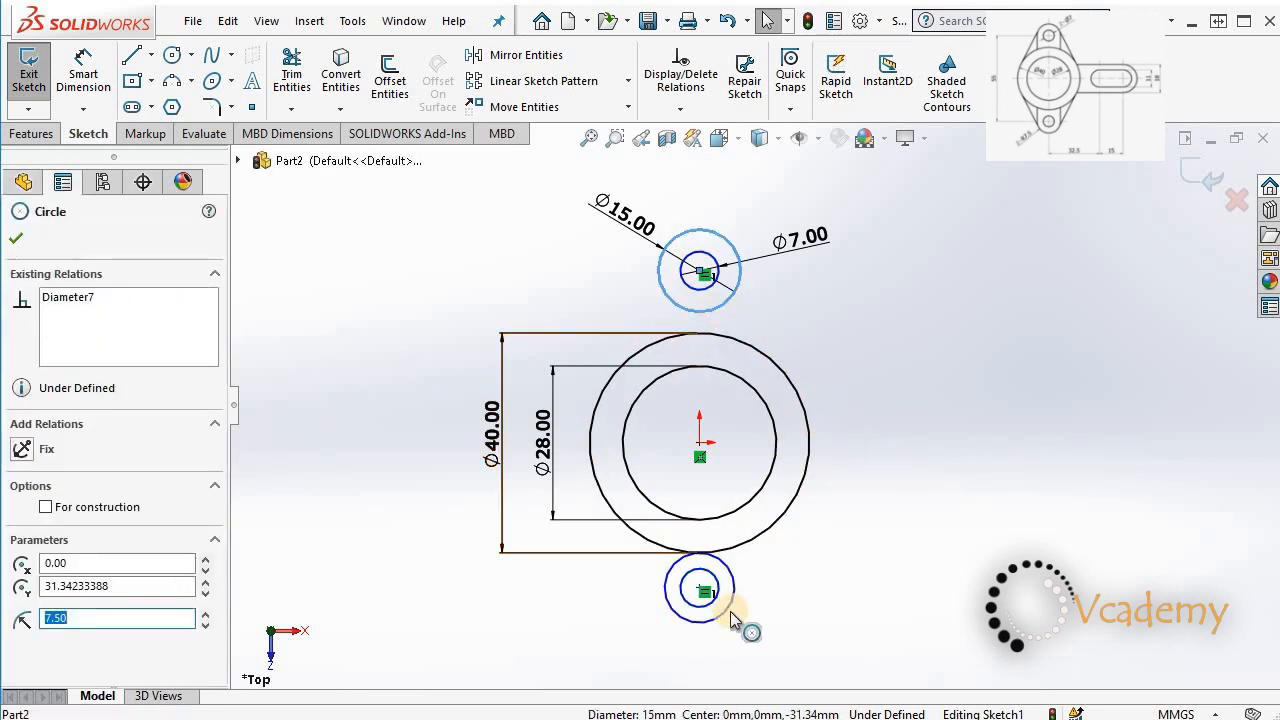
left_click(727, 611, "ctrl")
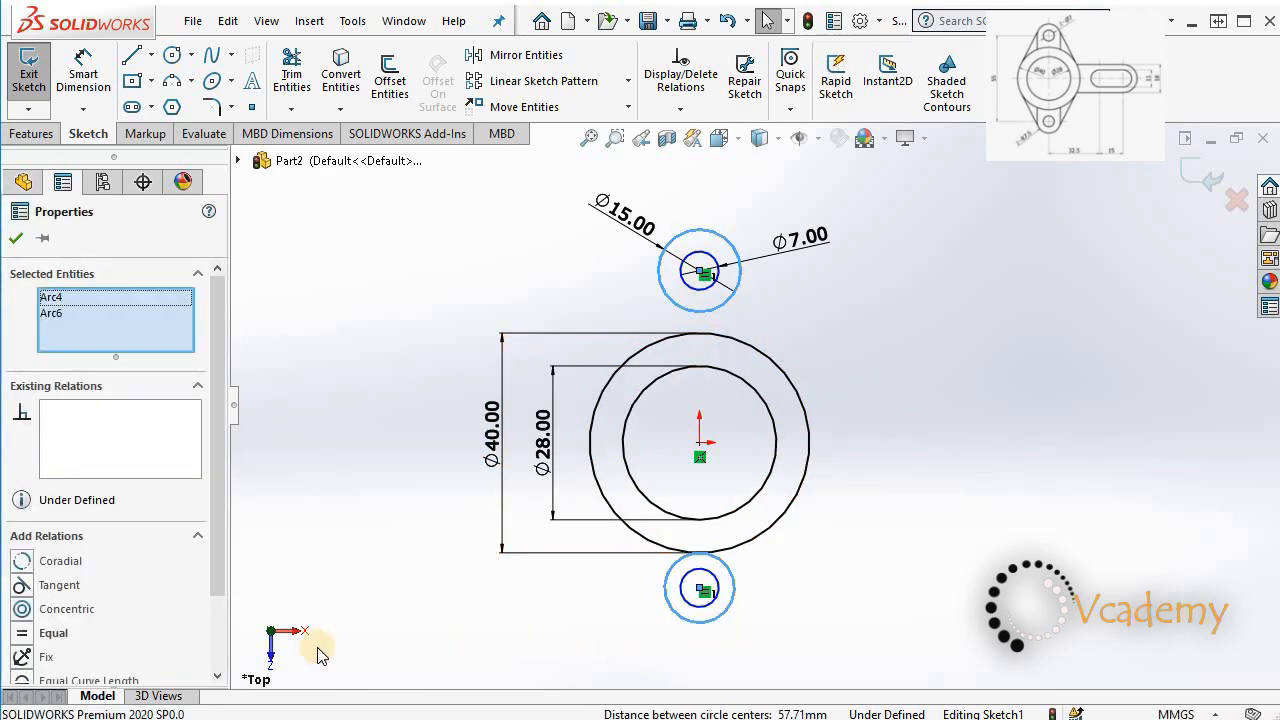
left_click(68, 638)
scroll(762, 560, "up", 1)
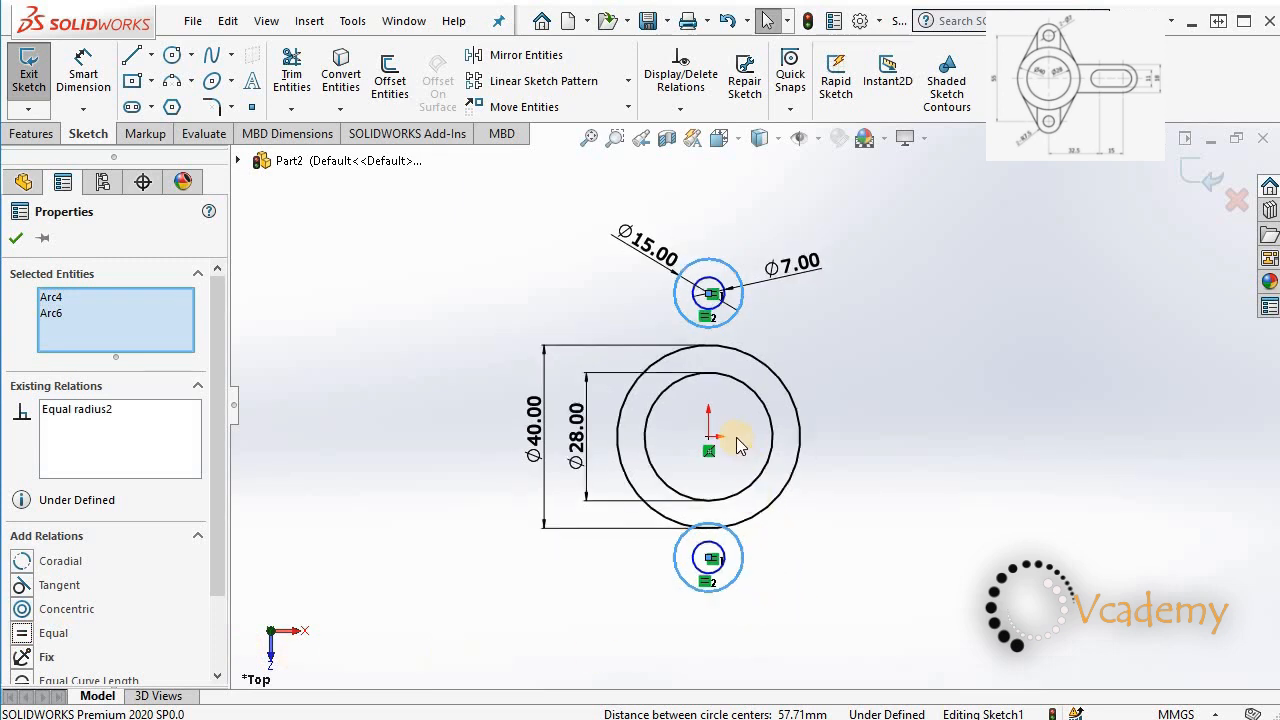
scroll(736, 445, "down", 1)
left_click(932, 520)
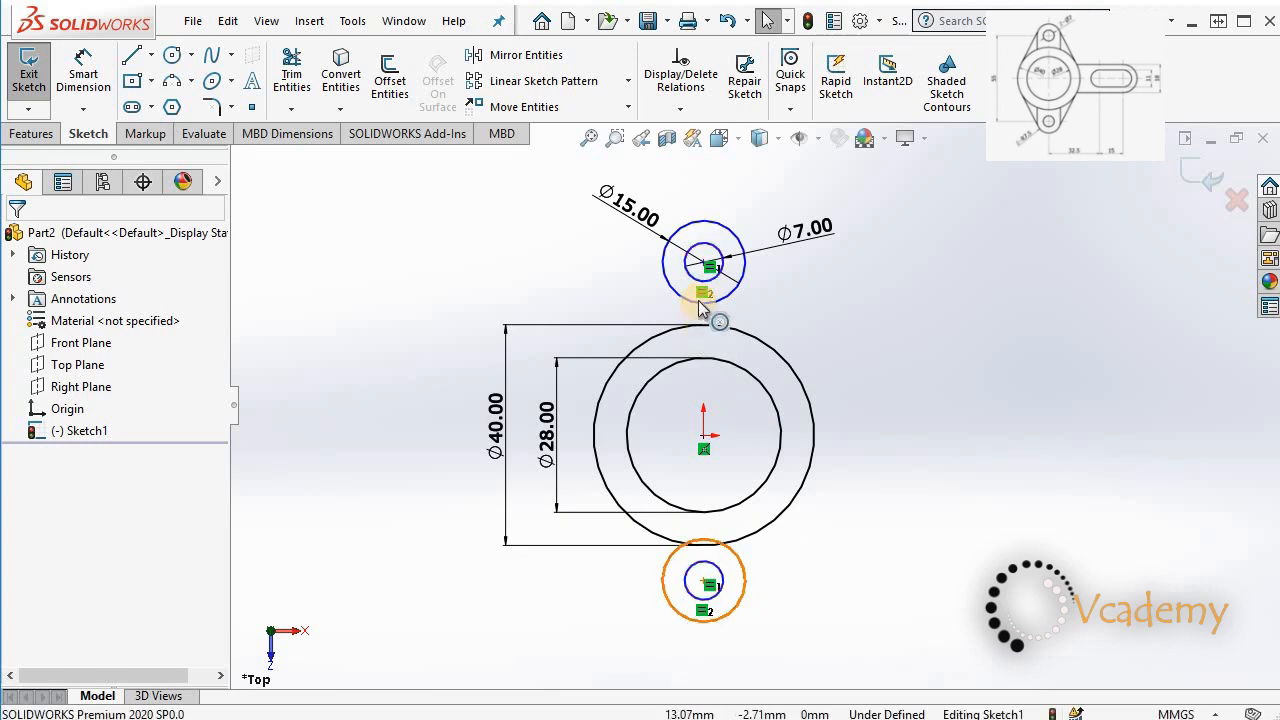
Dimension the vertical distance between the two lug centres as 55 mm, placing it left of the 40 mm dimension
left_click(83, 75)
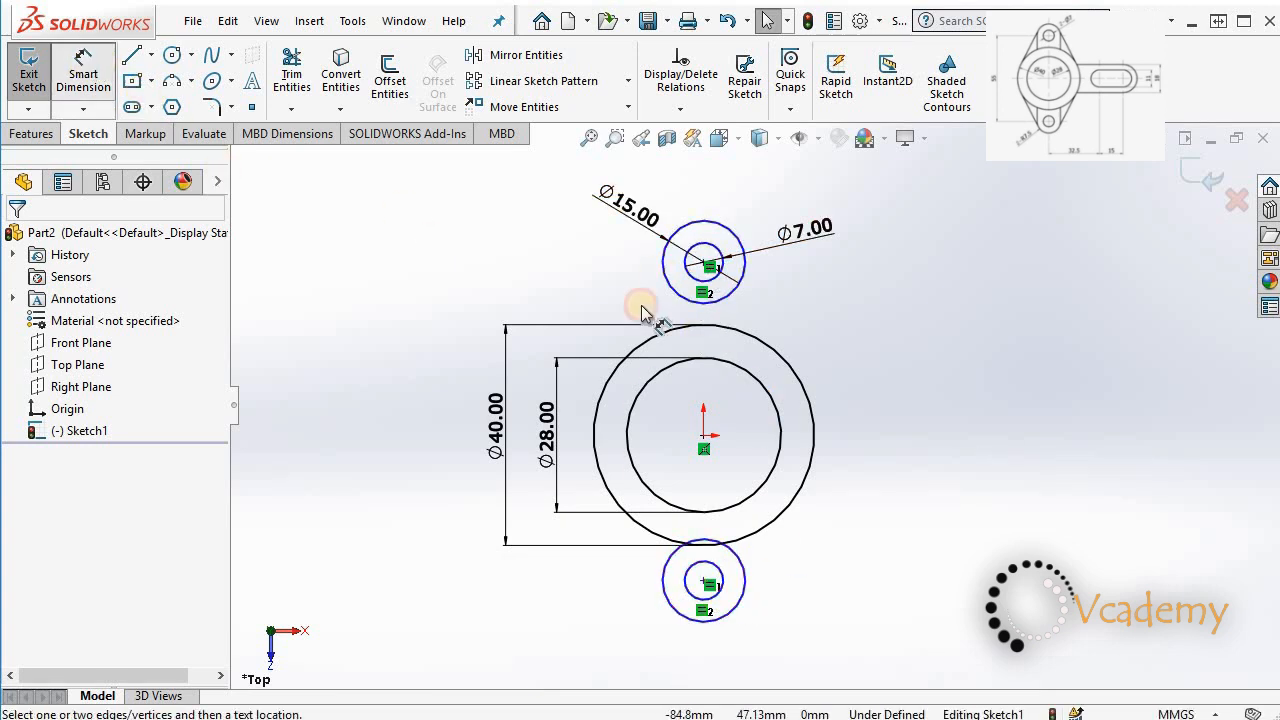
left_click(704, 264)
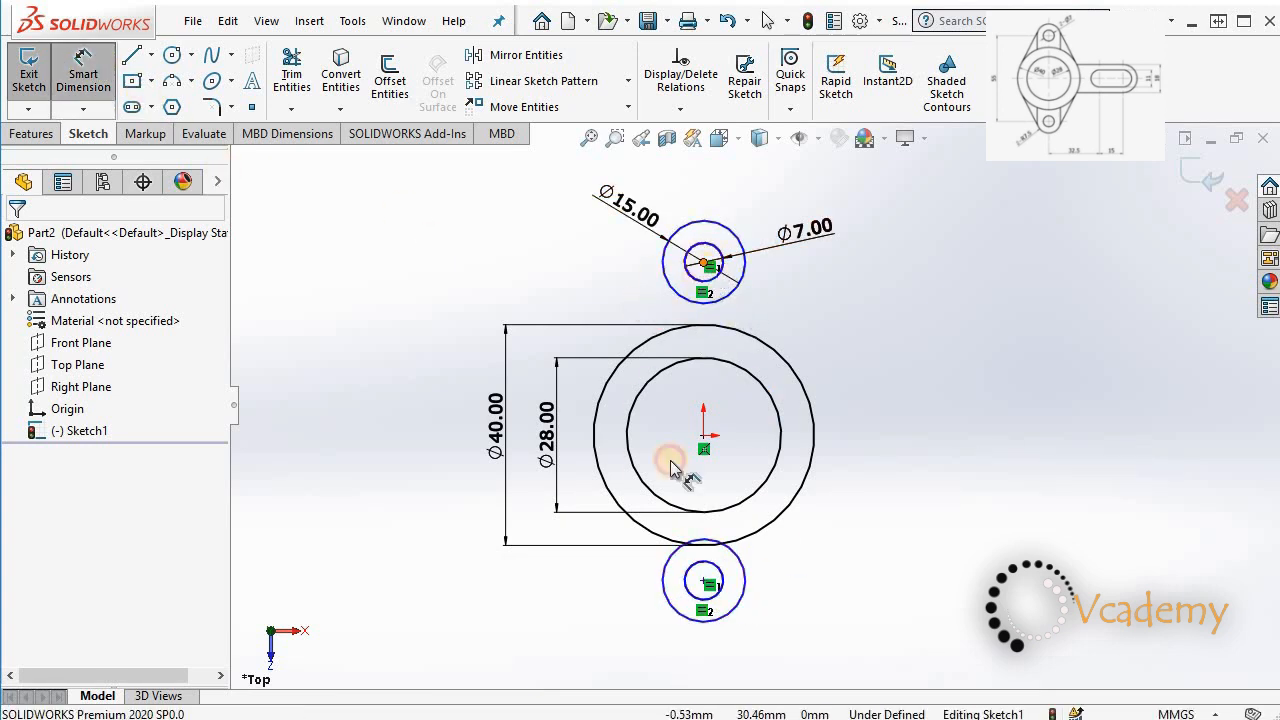
left_click(702, 584)
left_click(452, 435)
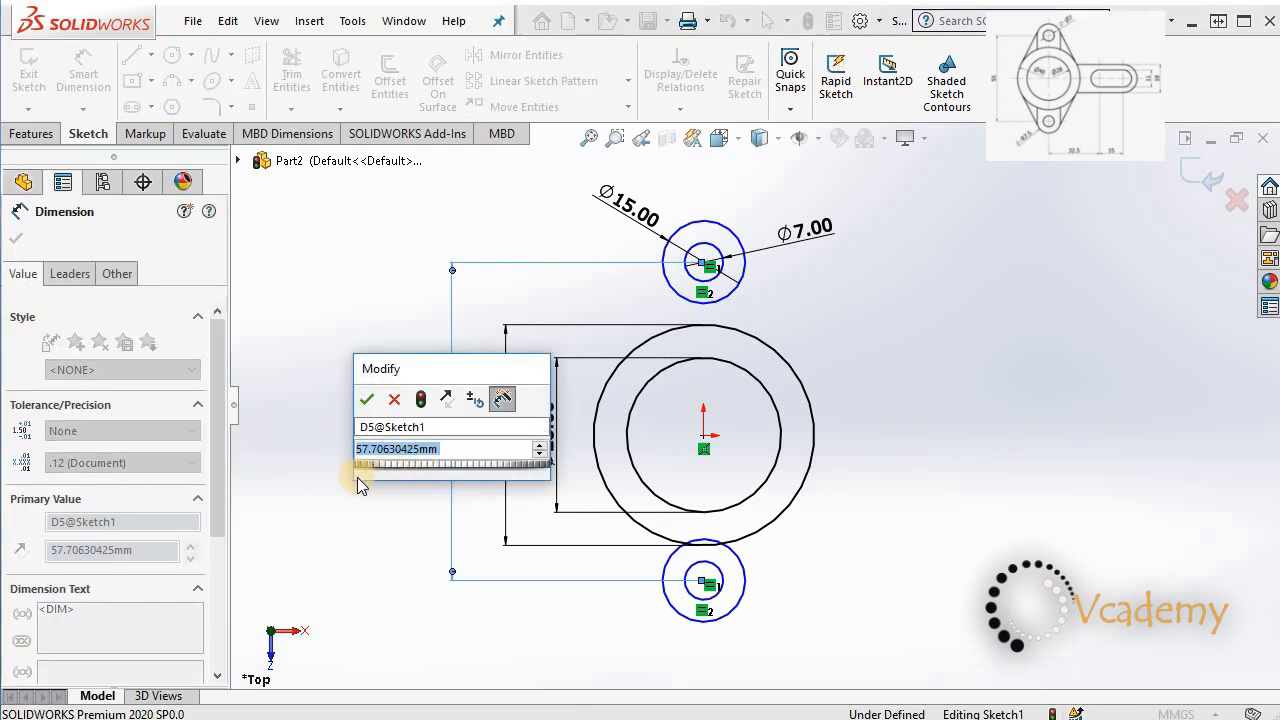
type("55")
key("Return")
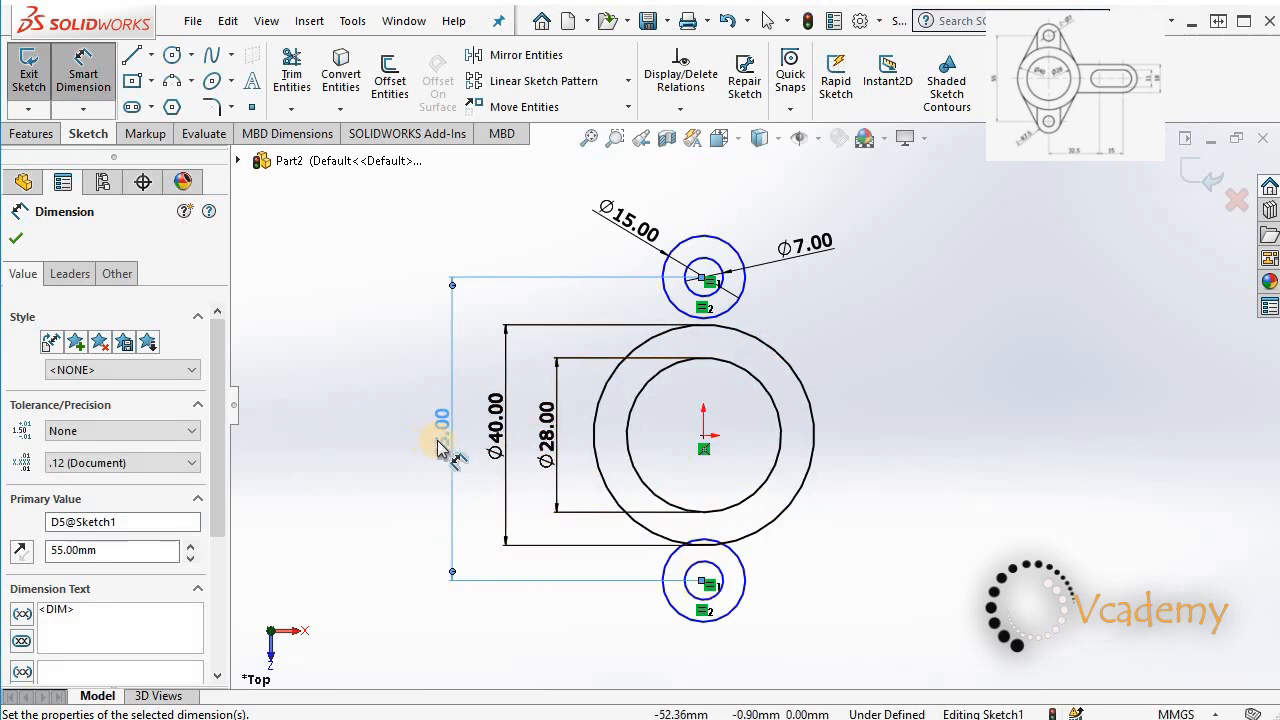
left_click_drag(413, 437, 392, 424)
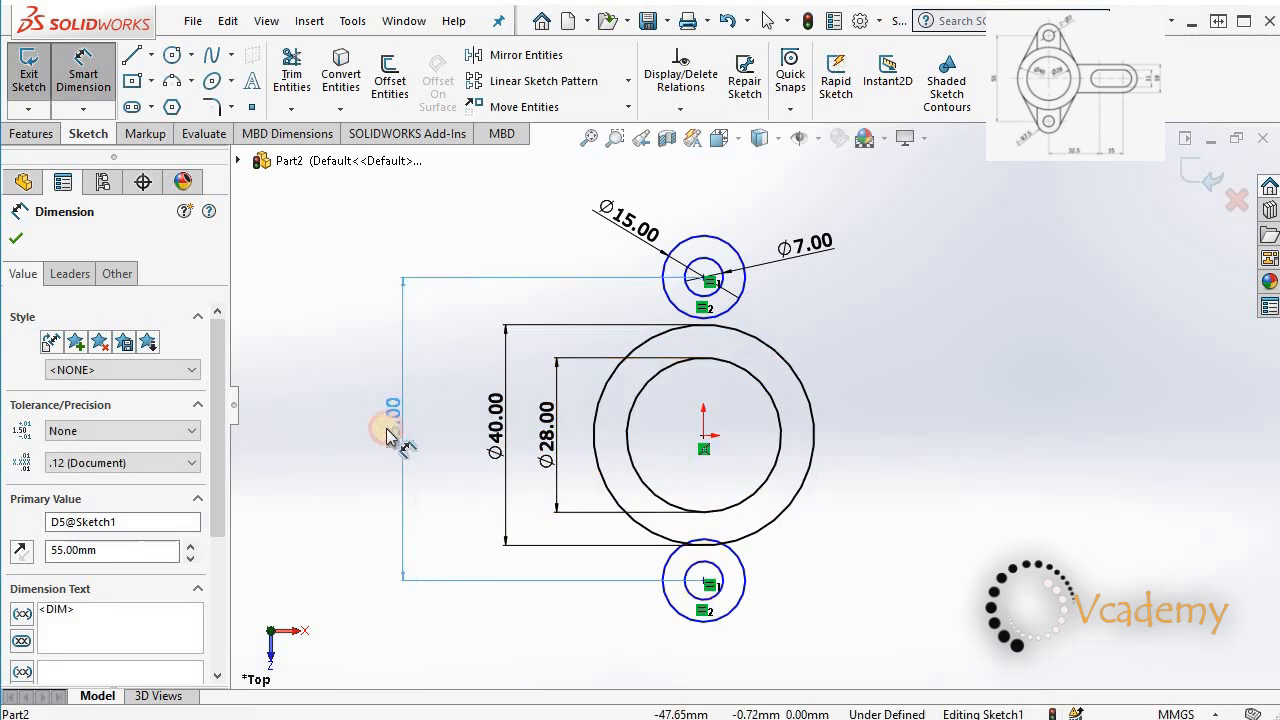
Dimension the vertical distance from the origin to the lower lug centre with the equation ="D5@Sketch1"/2, half the 55 mm dimension
left_click(703, 436)
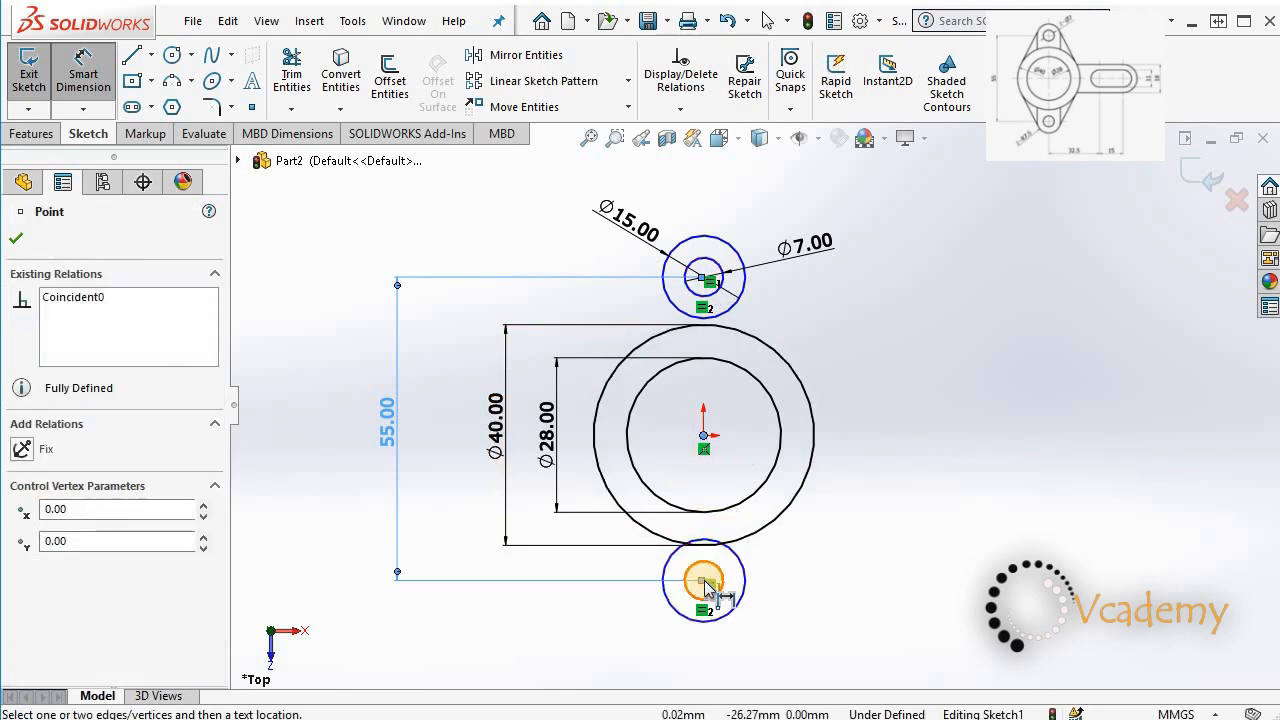
left_click(703, 584)
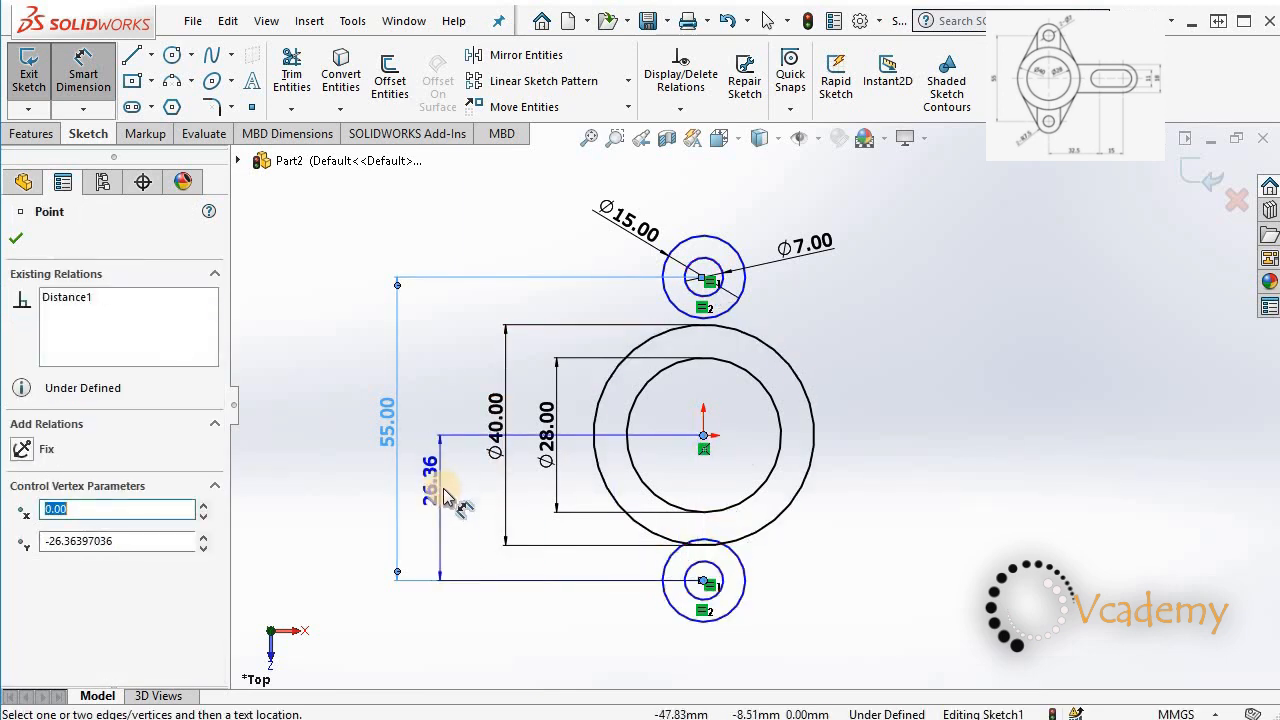
left_click(447, 521)
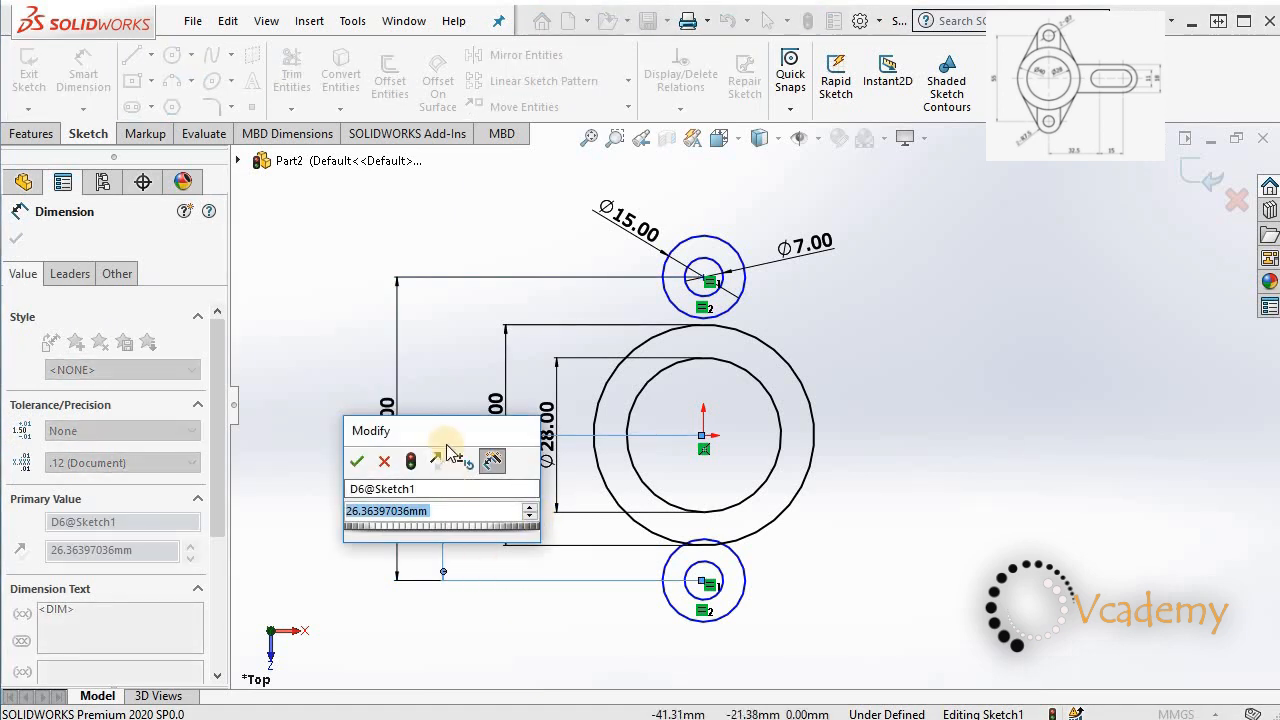
mouse_move(450, 437)
left_mouse_down()
mouse_move(837, 423)
mouse_move(966, 380)
mouse_move(930, 405)
left_mouse_up()
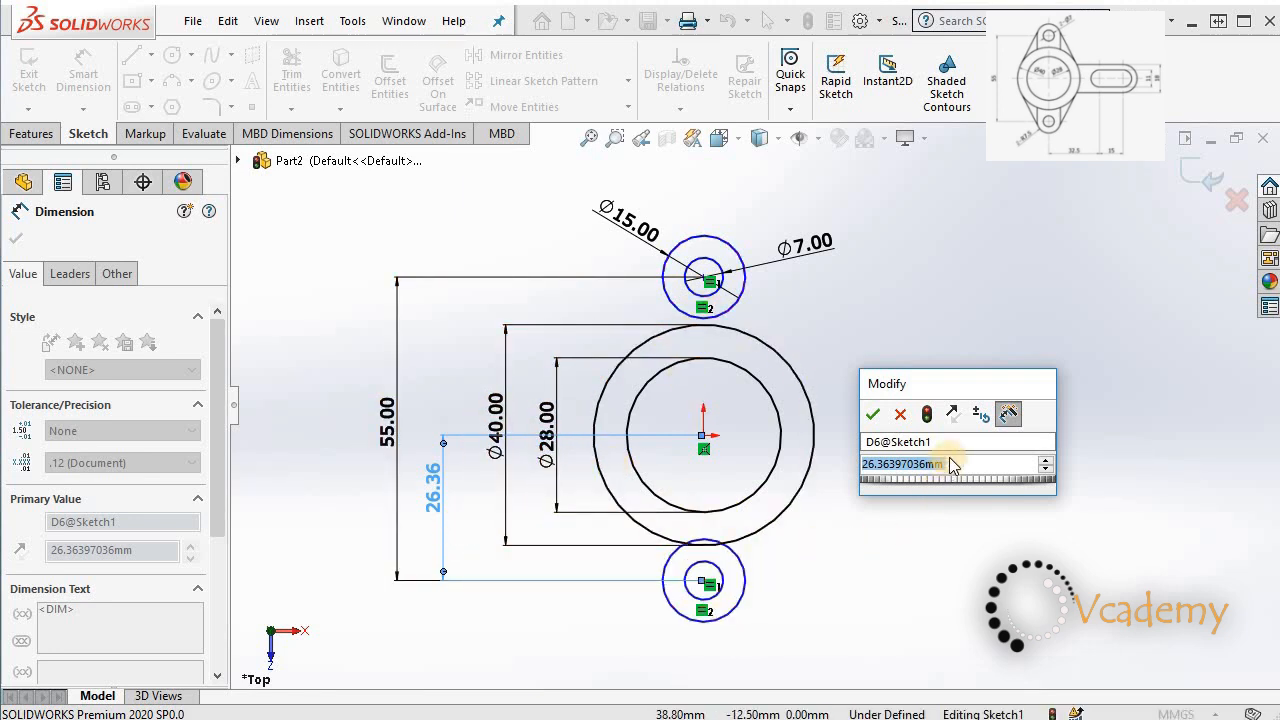
type("=")
key("Down")
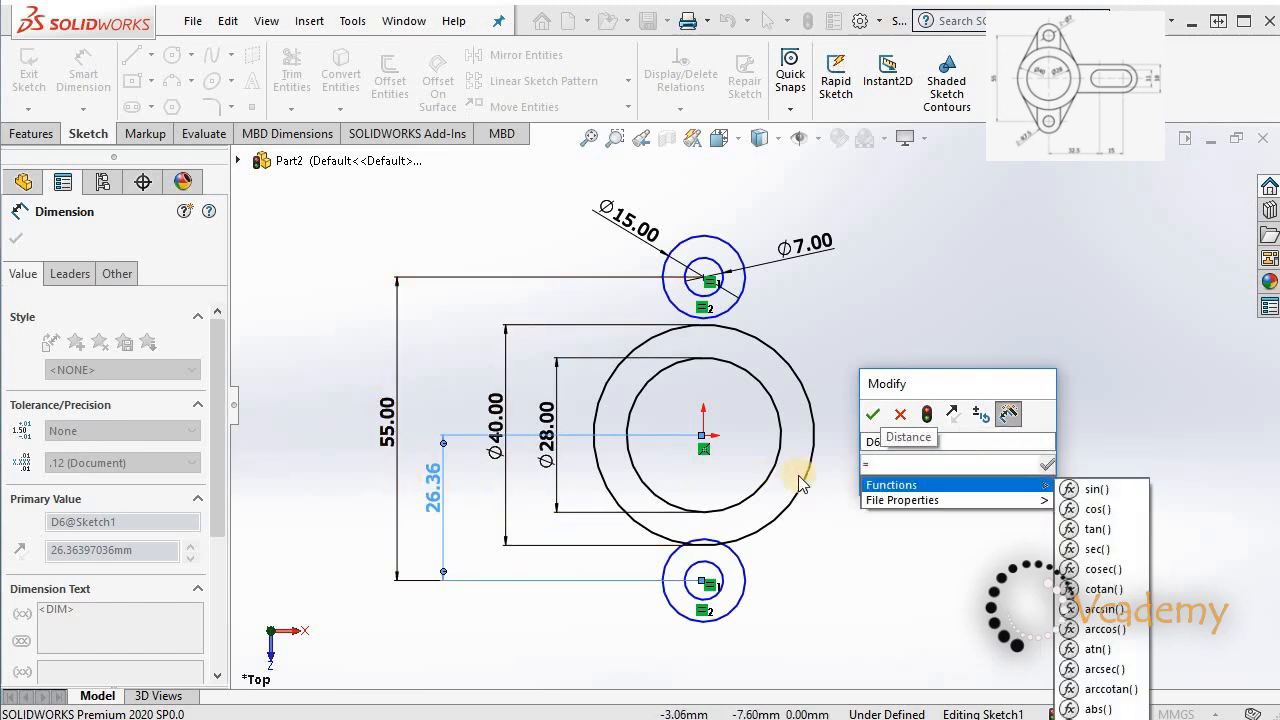
left_click(389, 438)
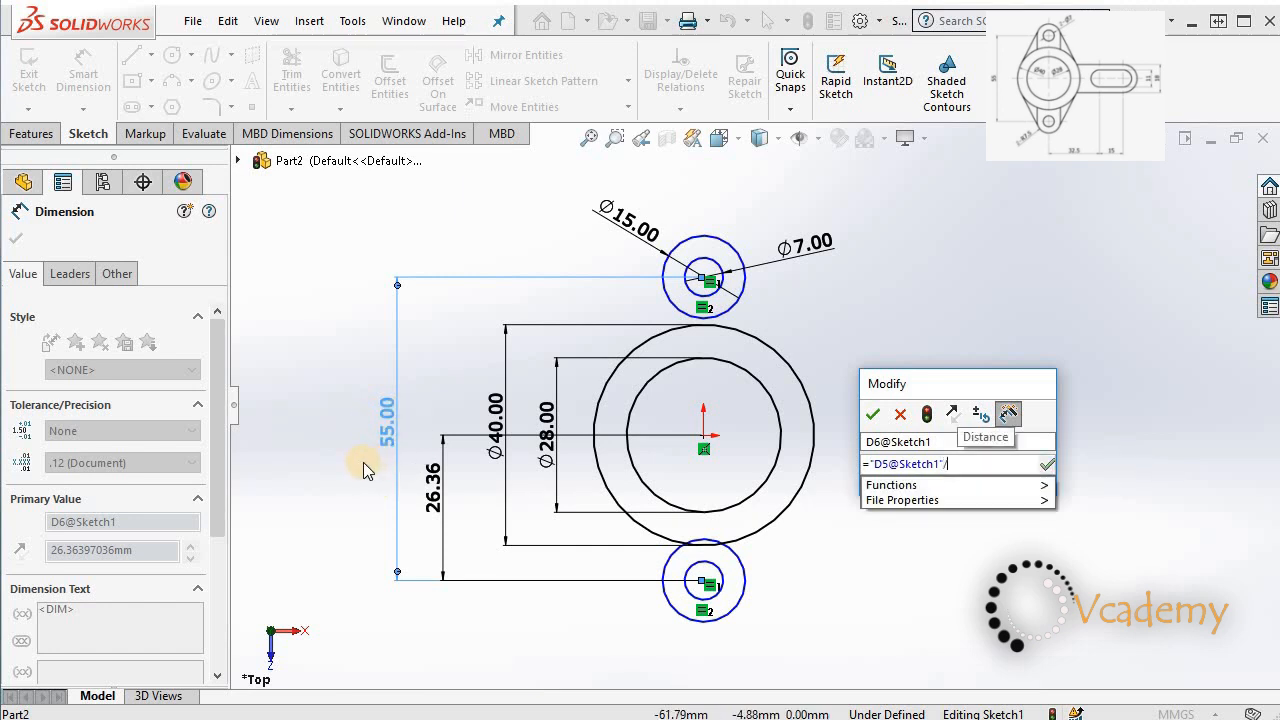
type("/2")
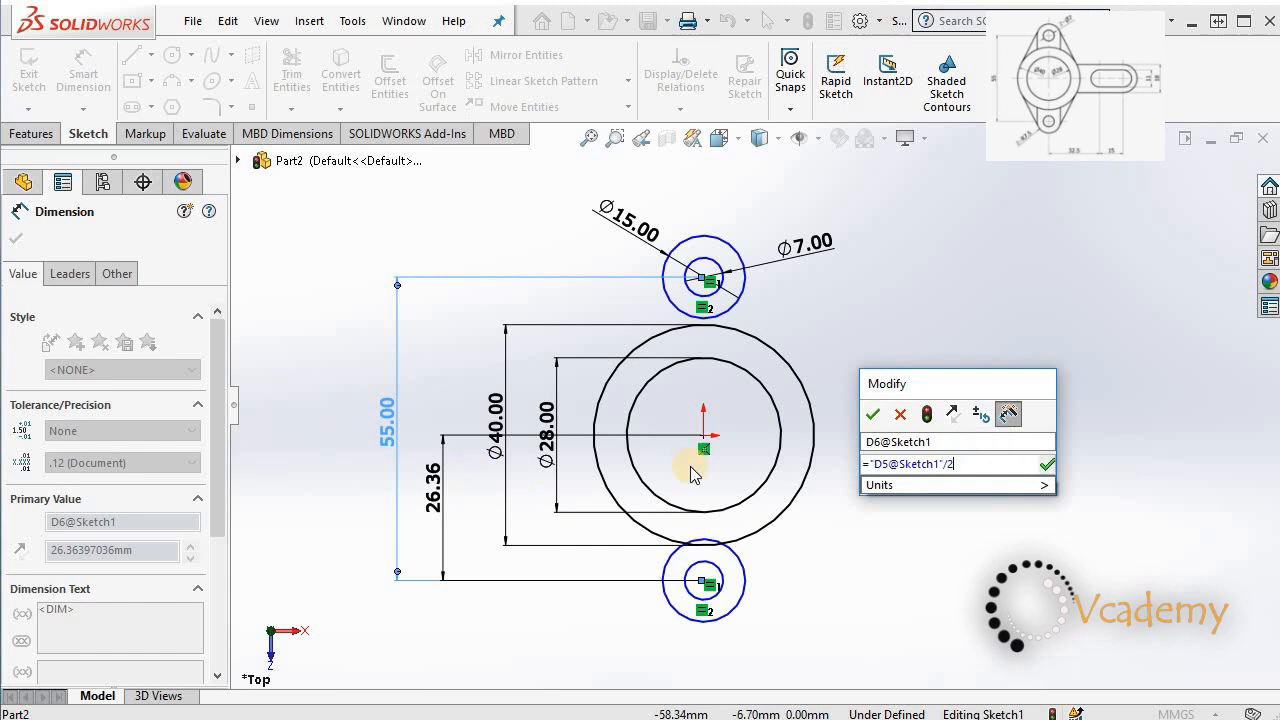
left_click(872, 413)
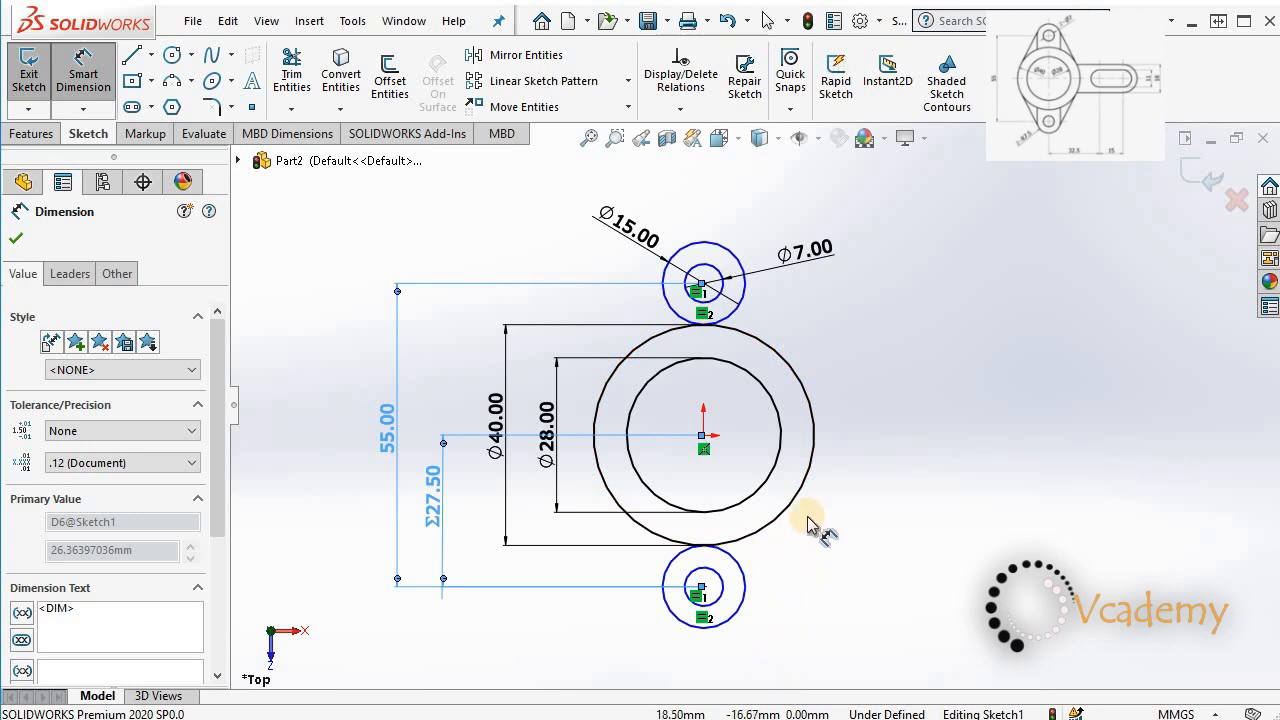
key("Escape")
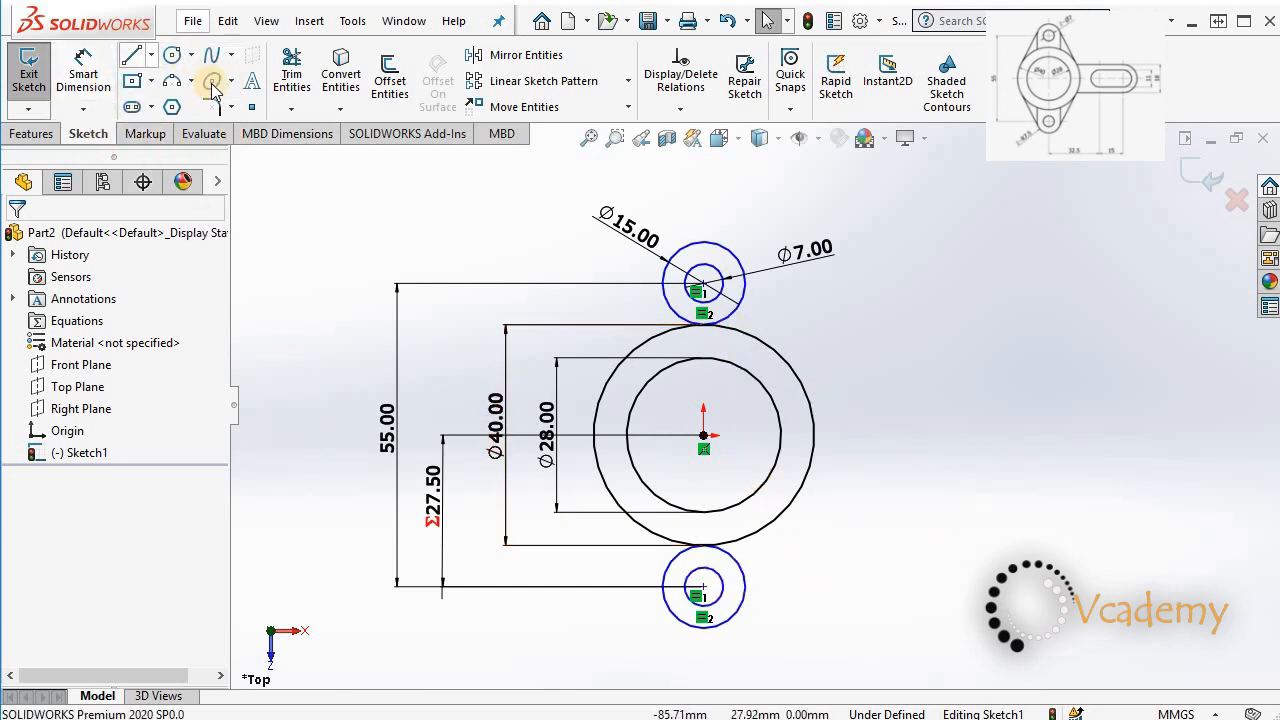
Sketch a horizontal straight slot right of the circles, level with the origin, about 27 mm between centres and 6.5 mm wide
left_click(151, 107)
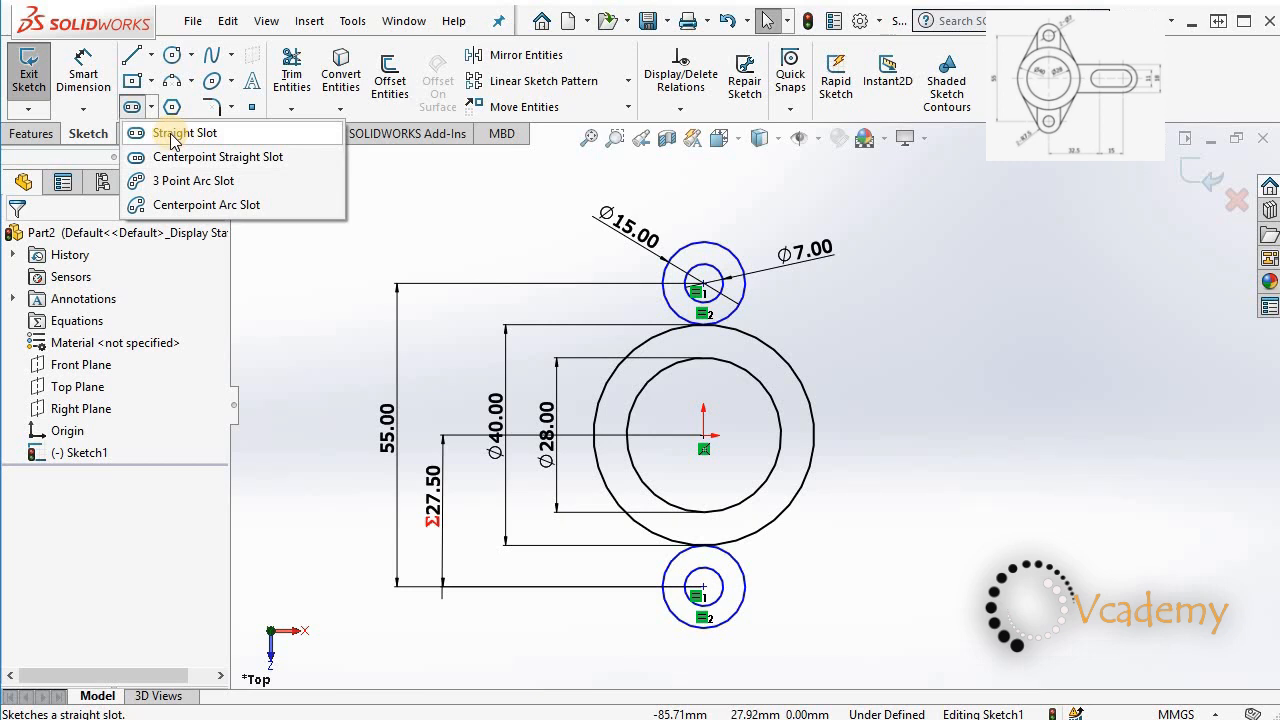
left_click(175, 136)
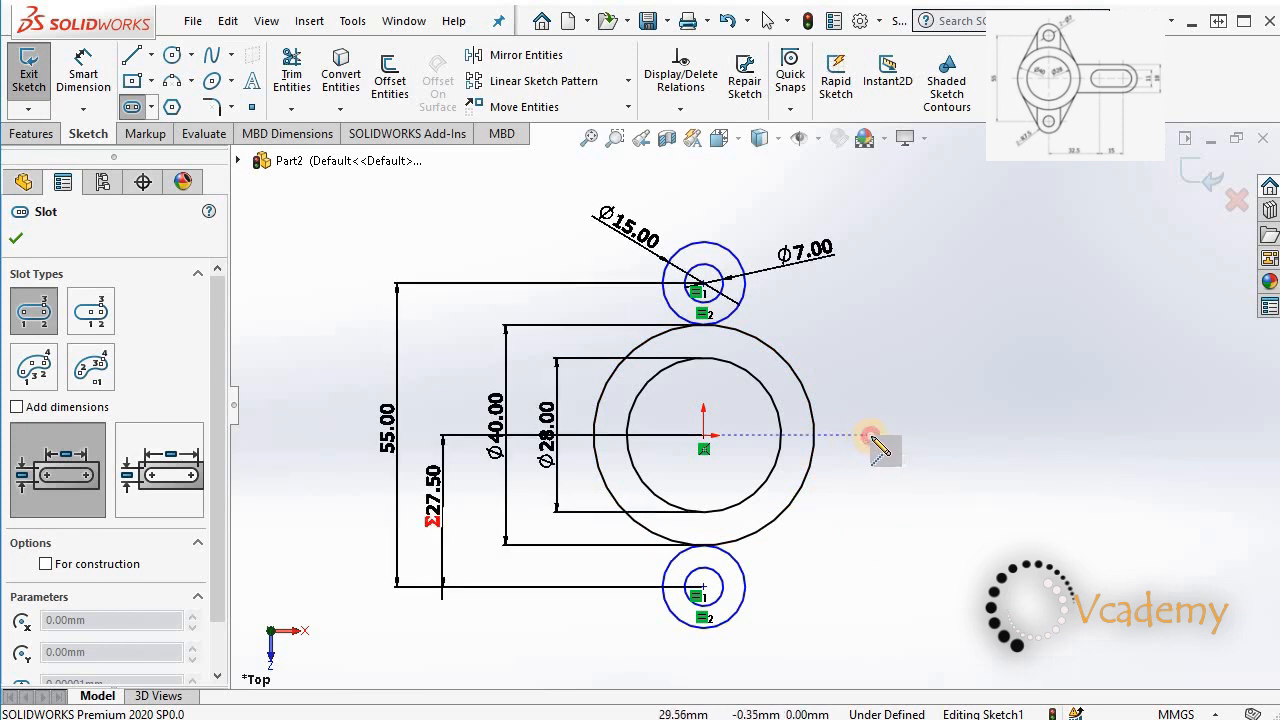
left_click(868, 435)
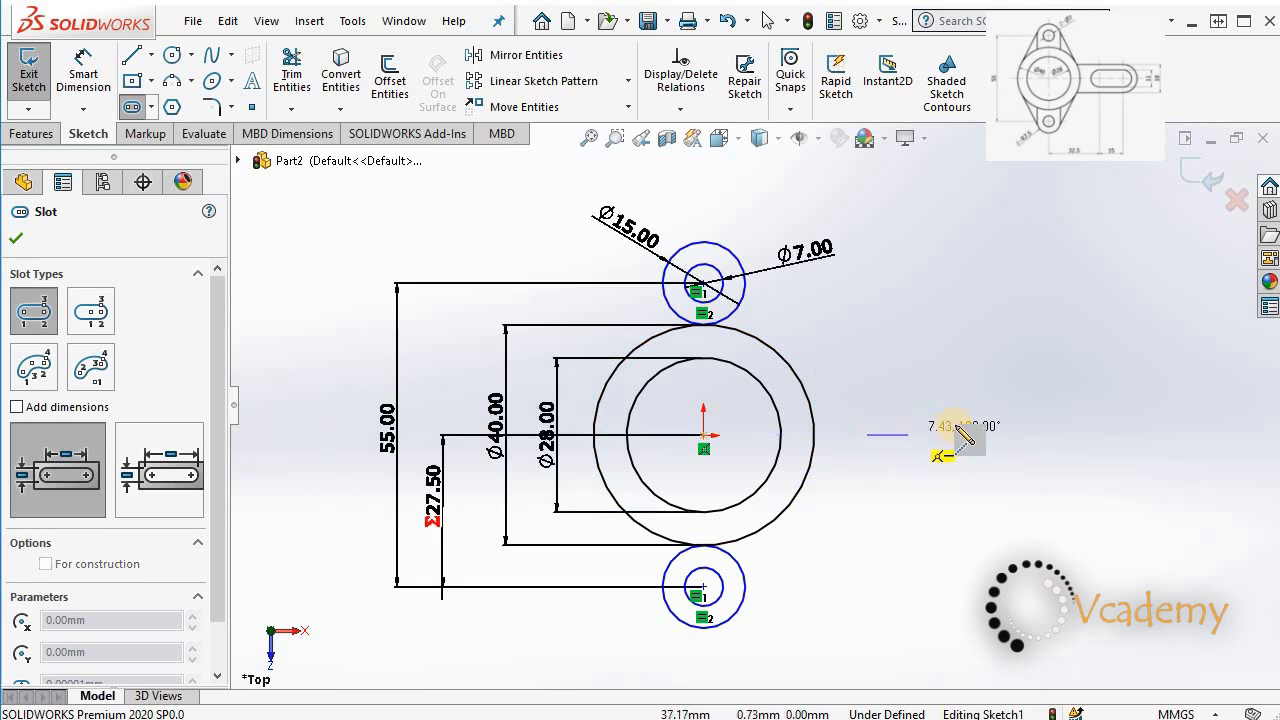
left_click(1017, 435)
left_click(1020, 422)
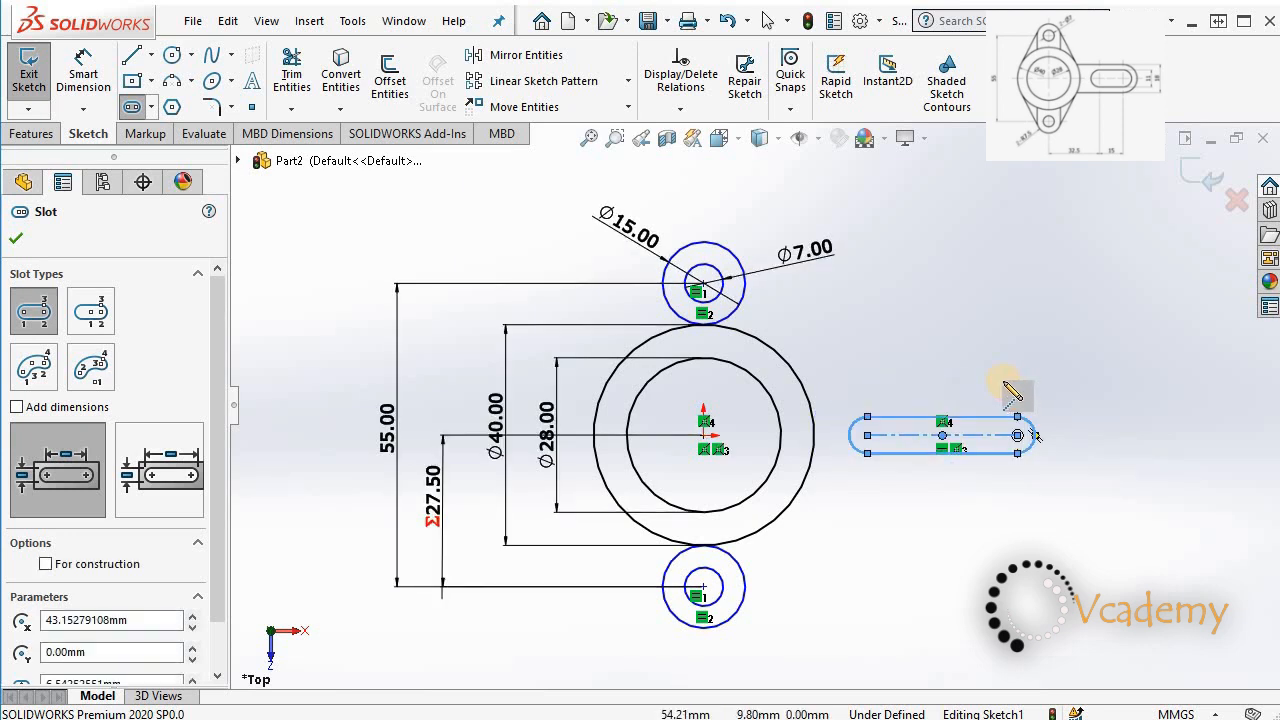
key("Escape")
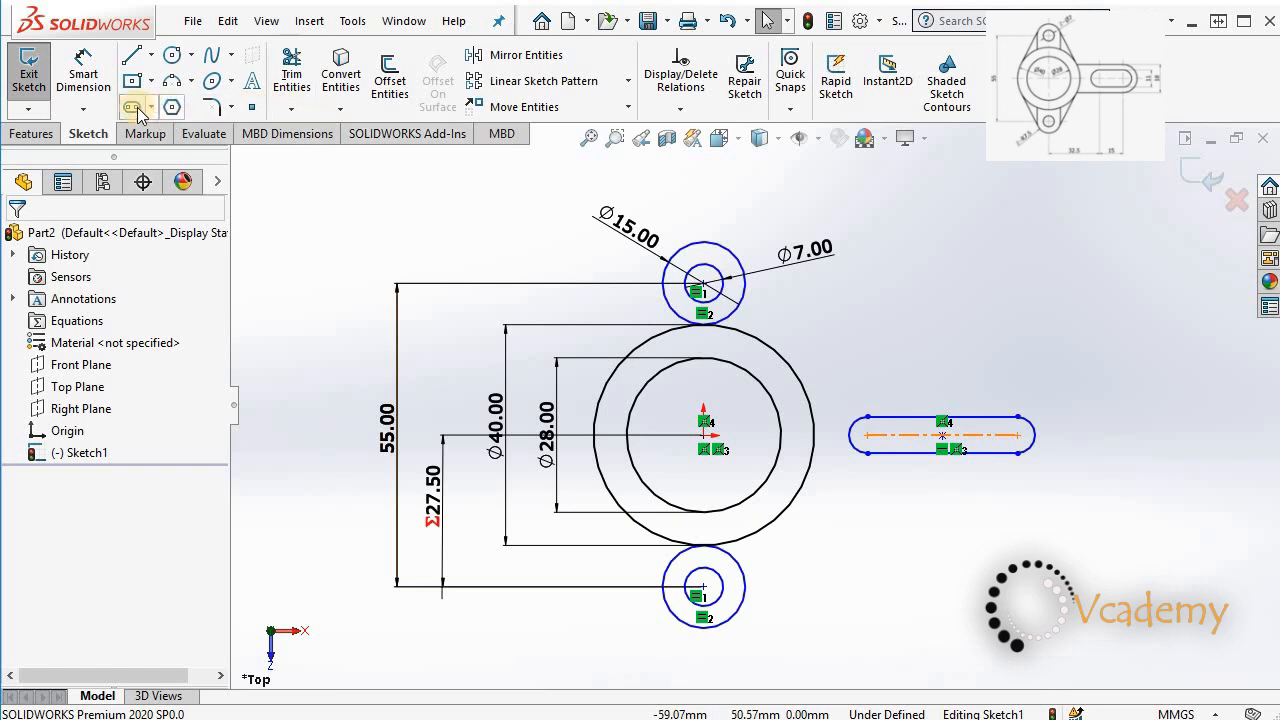
Sketch a second straight slot about 20 mm wide around the first one, using the same two arc centres
left_click(136, 108)
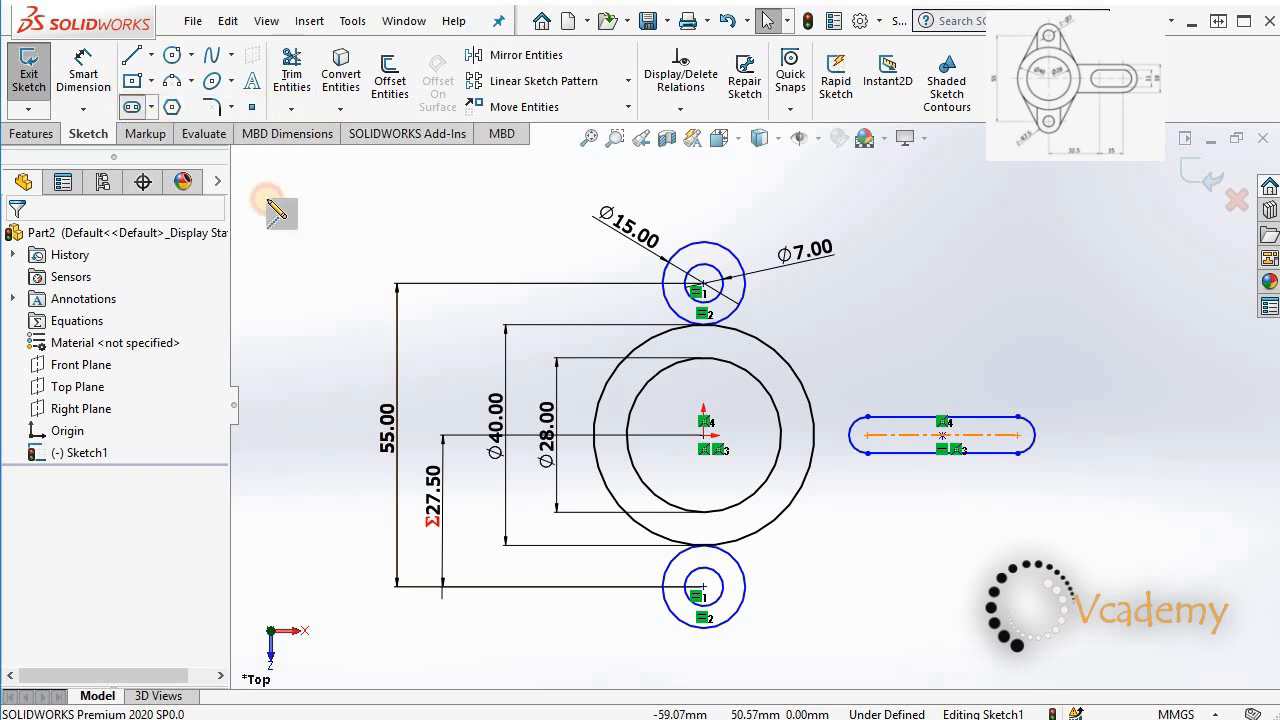
left_click(866, 435)
left_click(1017, 435)
left_click(1030, 393)
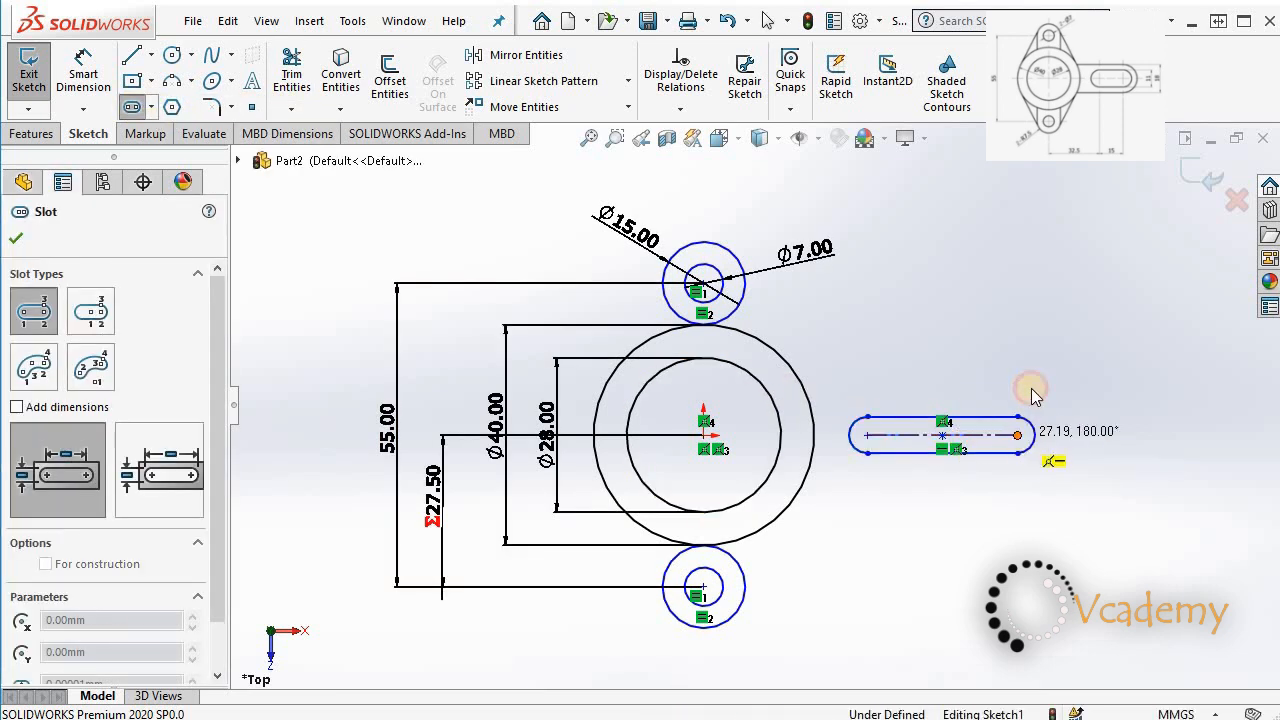
left_click(1037, 379)
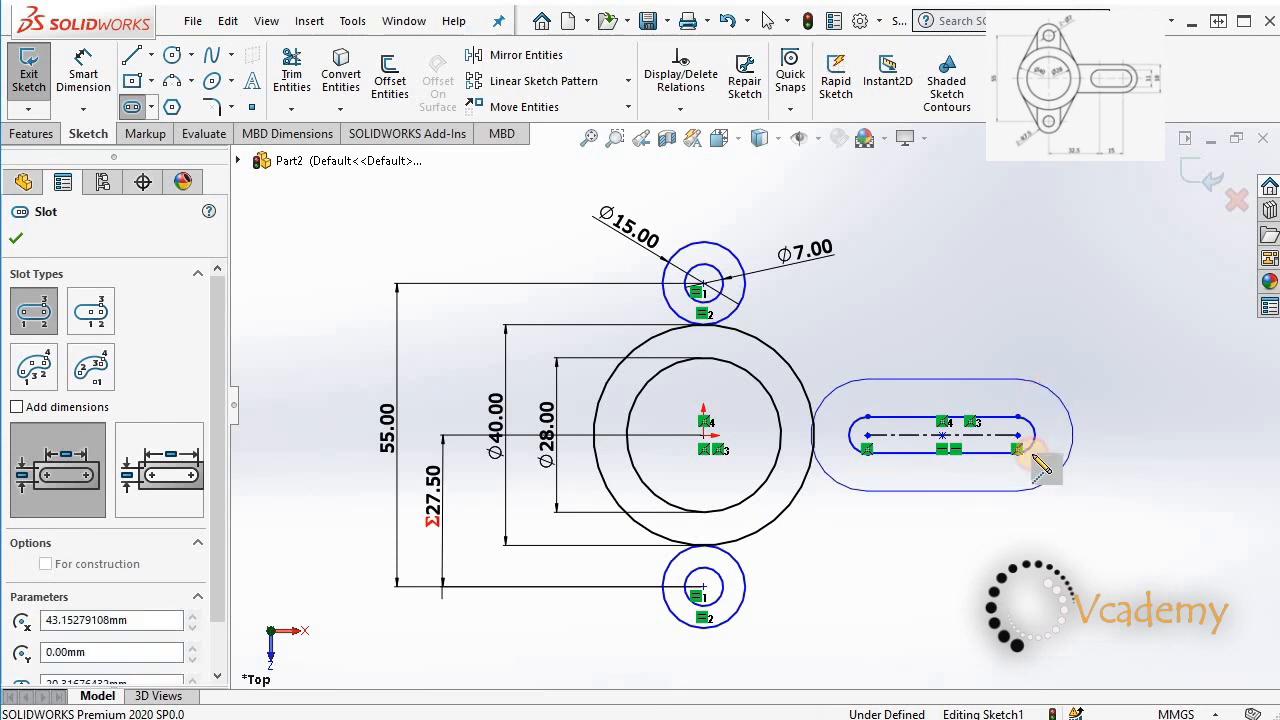
Dimension the width of the inner slot as 11 mm, placing the dimension beyond the slot's far end
left_click(767, 20)
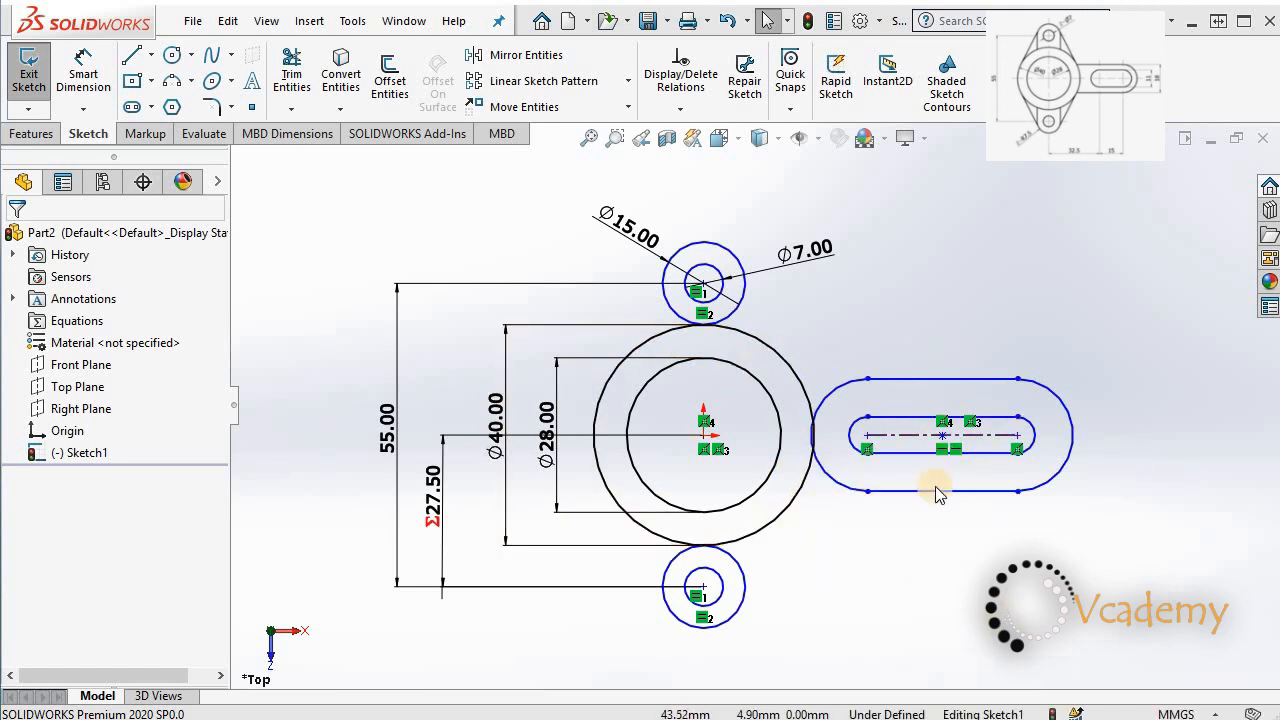
scroll(936, 448, "down", 1)
scroll(792, 385, "up", 1)
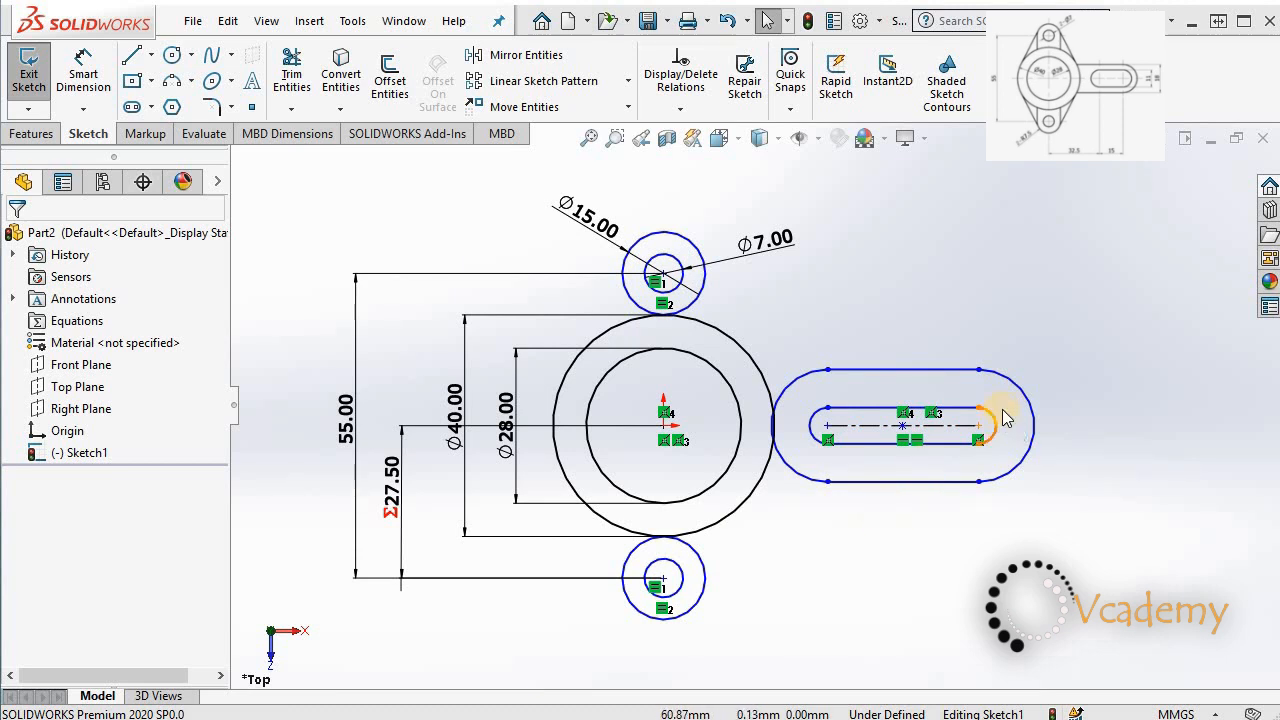
left_click(83, 75)
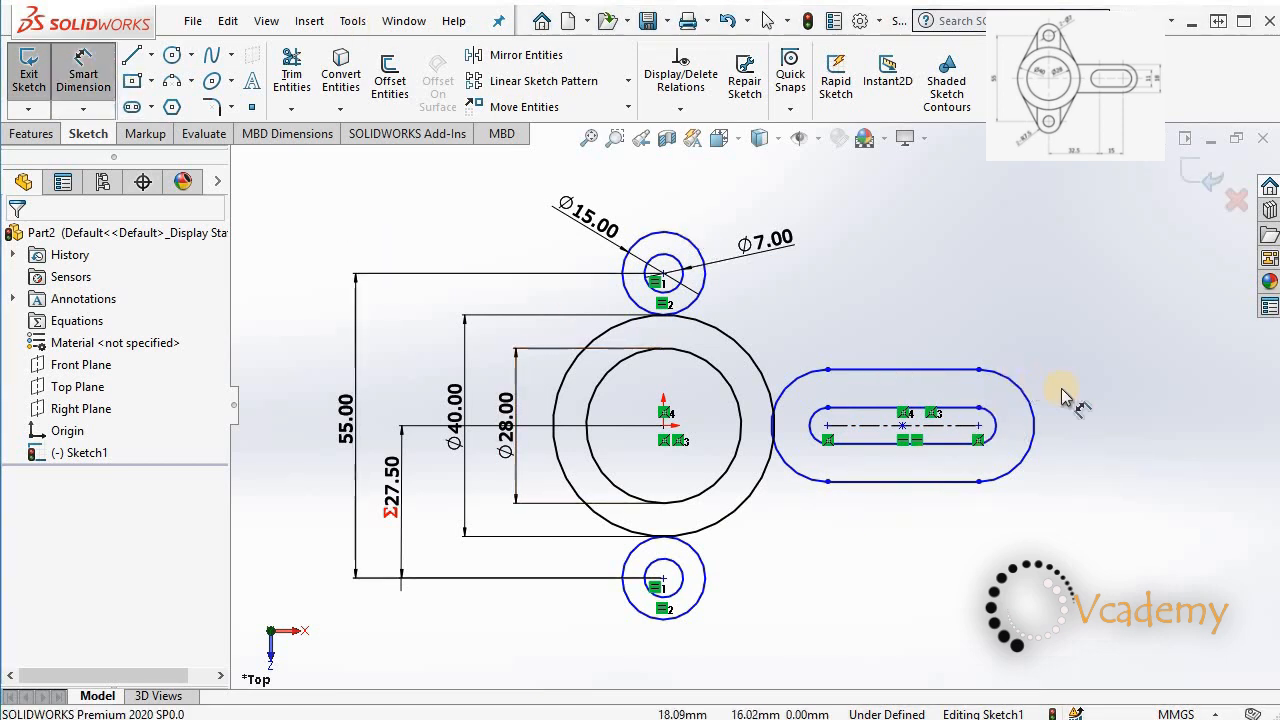
left_click(960, 418)
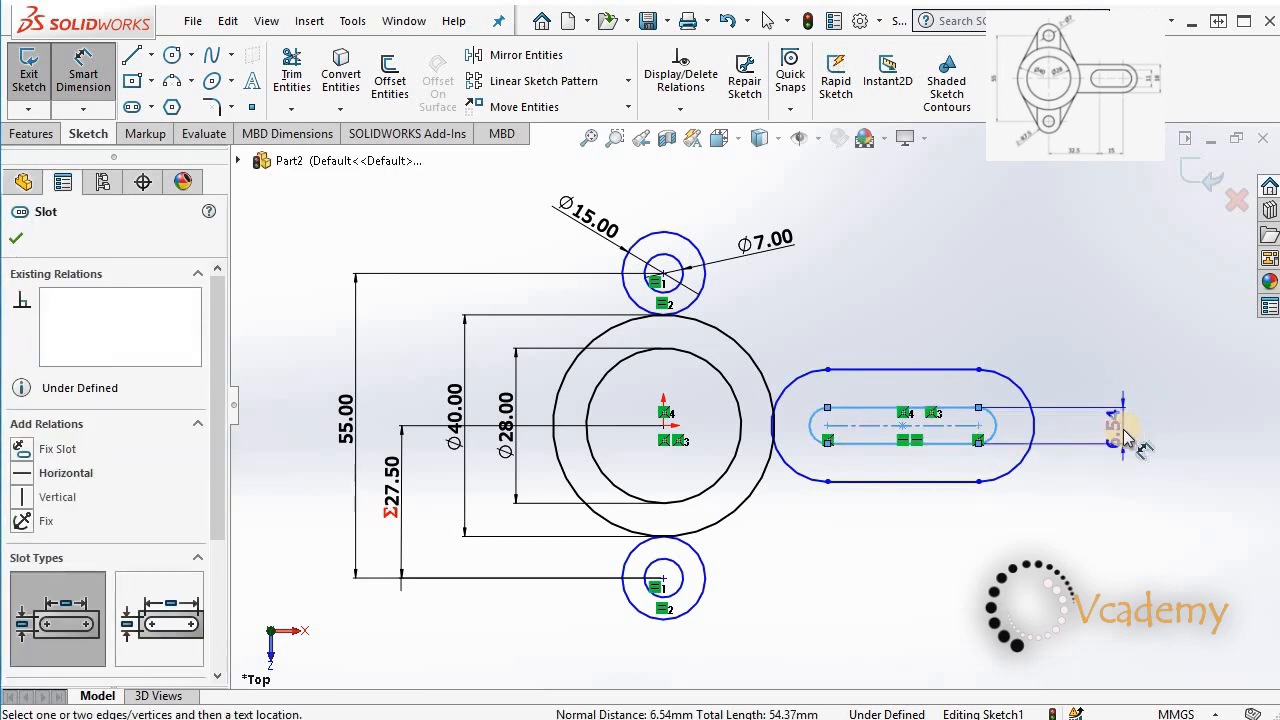
left_click(1123, 429)
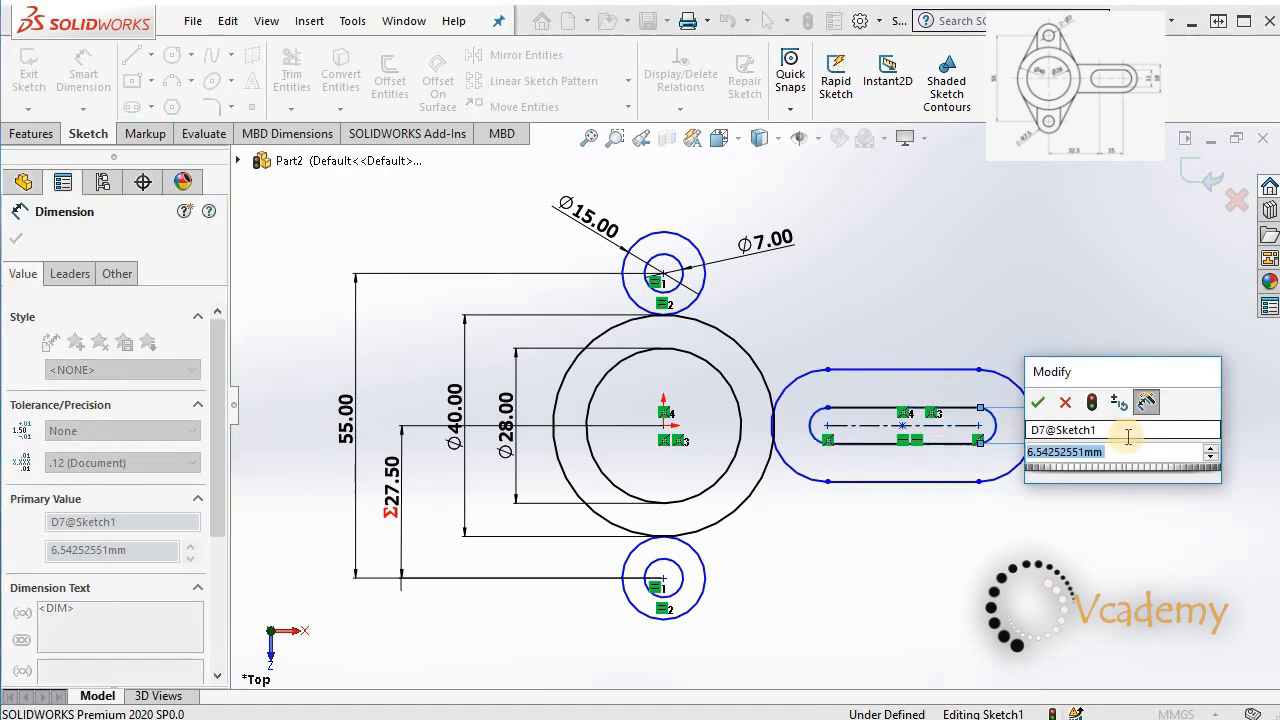
type("11")
key("Return")
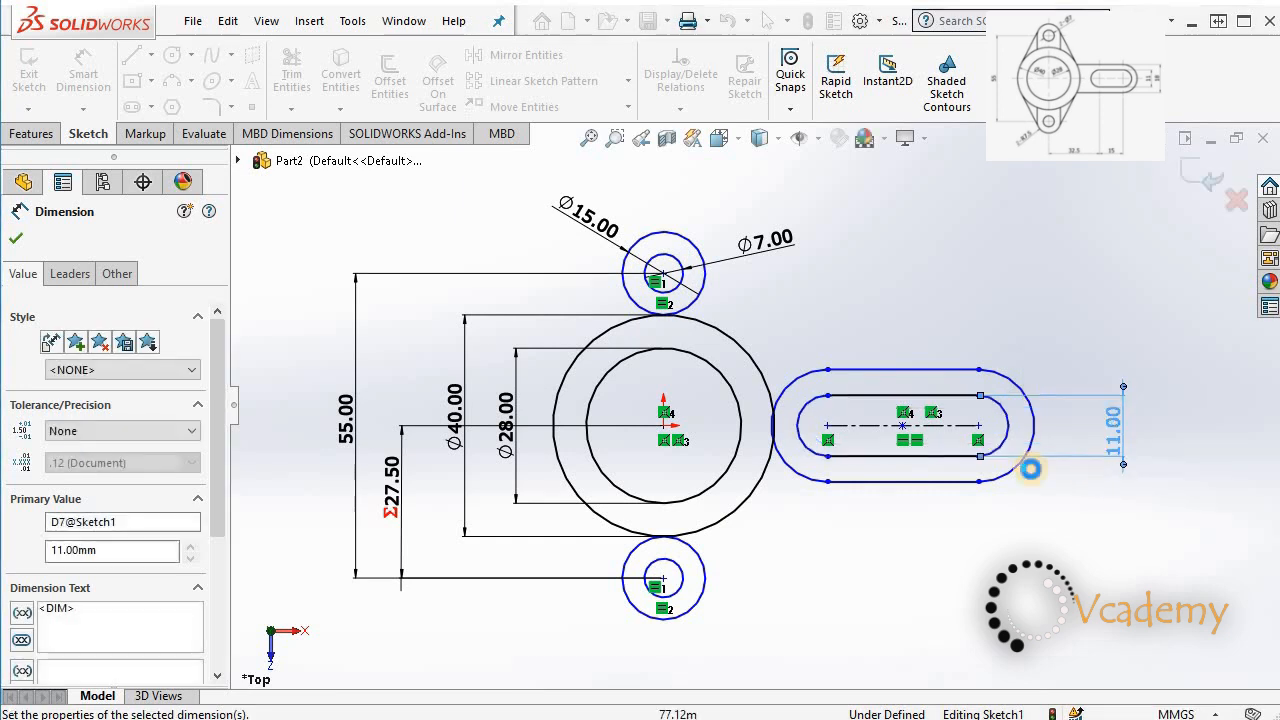
Dimension the width of the outer slot as 18 mm, placing it outside the 11 mm dimension
left_click(966, 373)
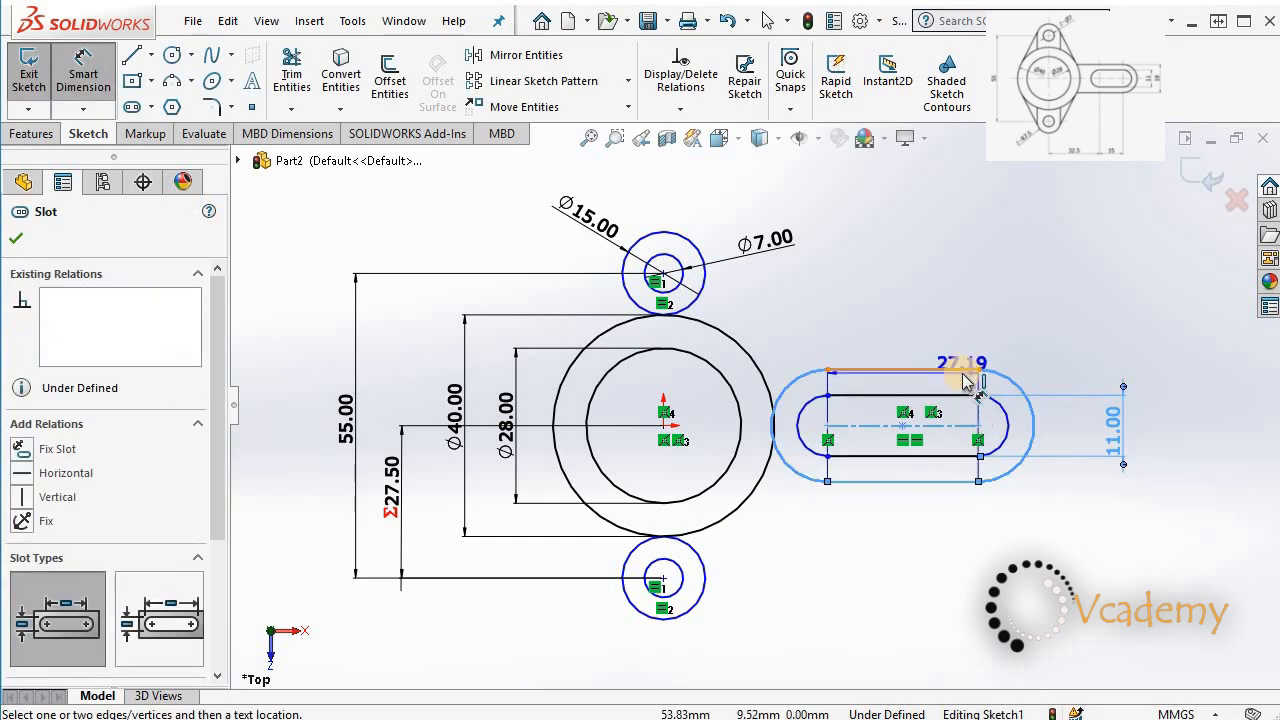
left_click(973, 370)
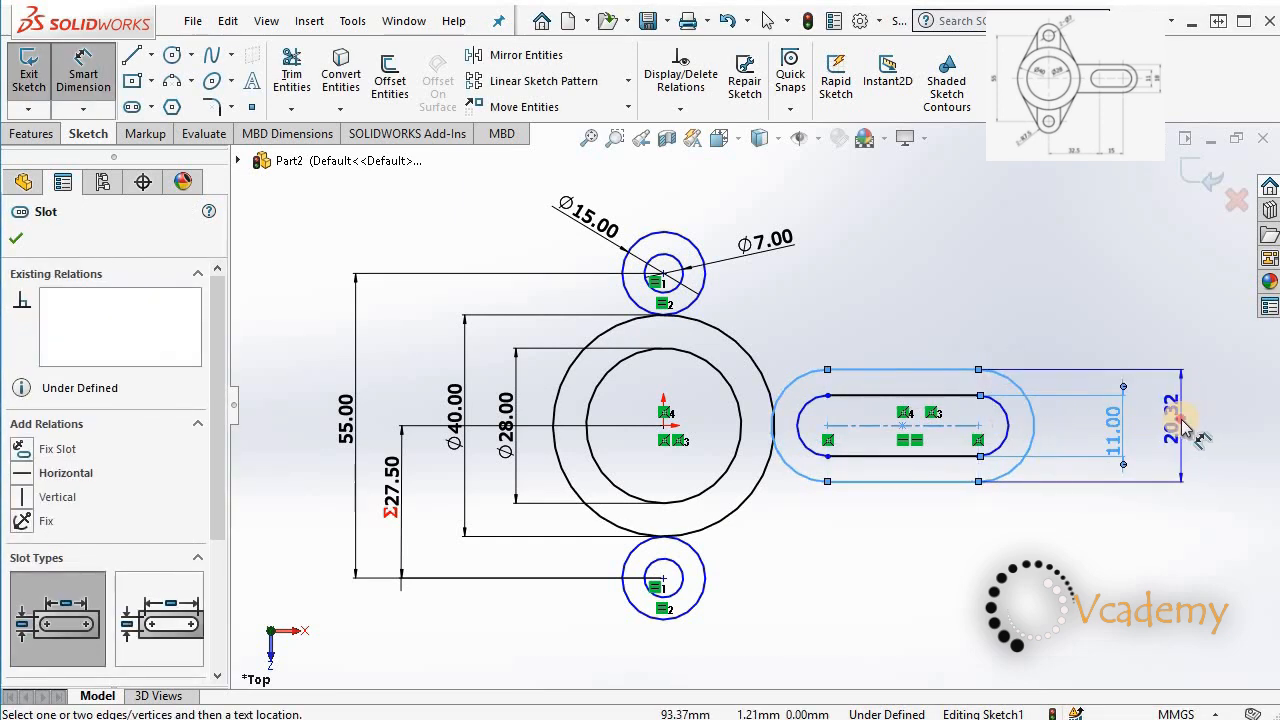
left_click(1183, 425)
type("18")
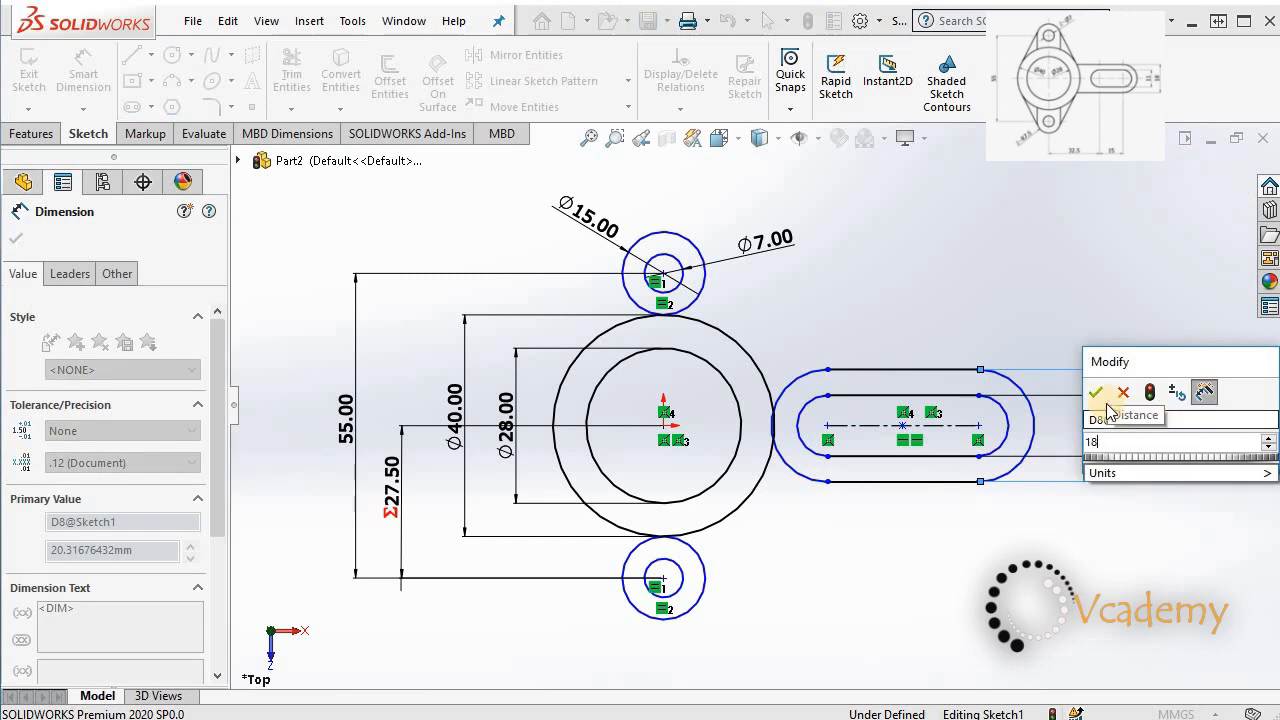
left_click(1098, 391)
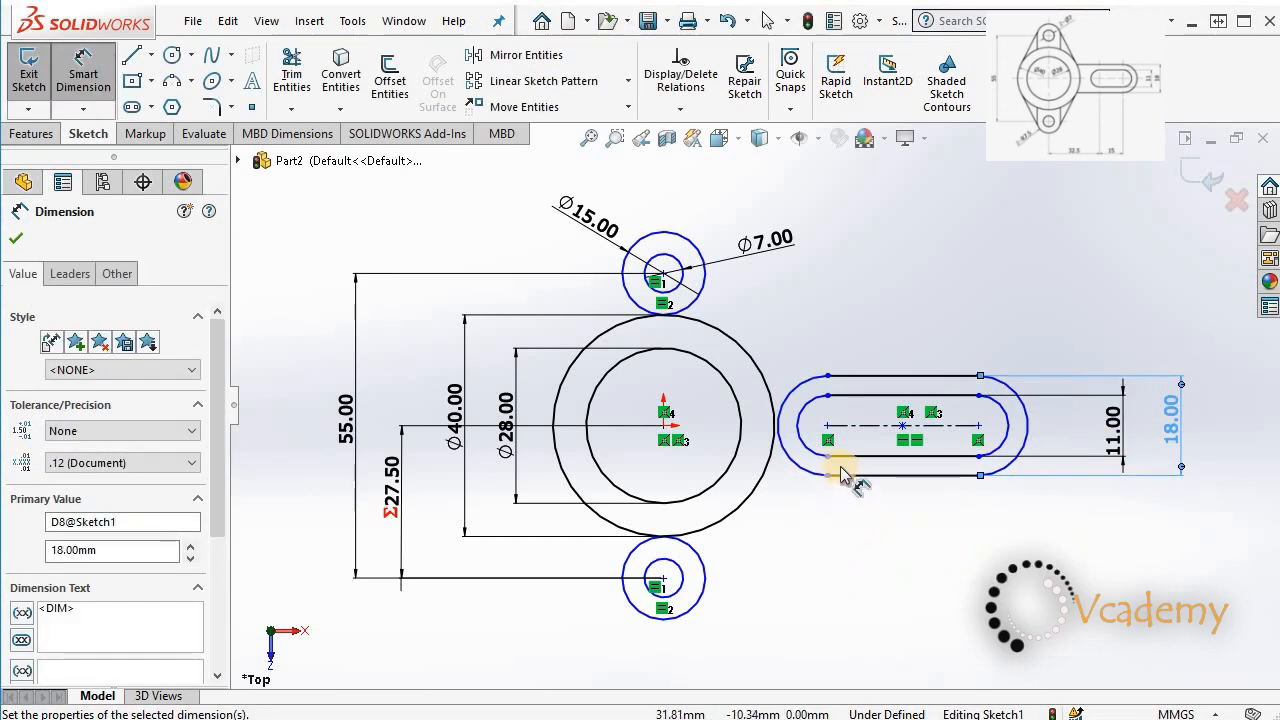
Dimension the horizontal distance from the lower lug centre to the slots' nearer arc centre as 32.5 mm, placing it below the profile
left_click(831, 428)
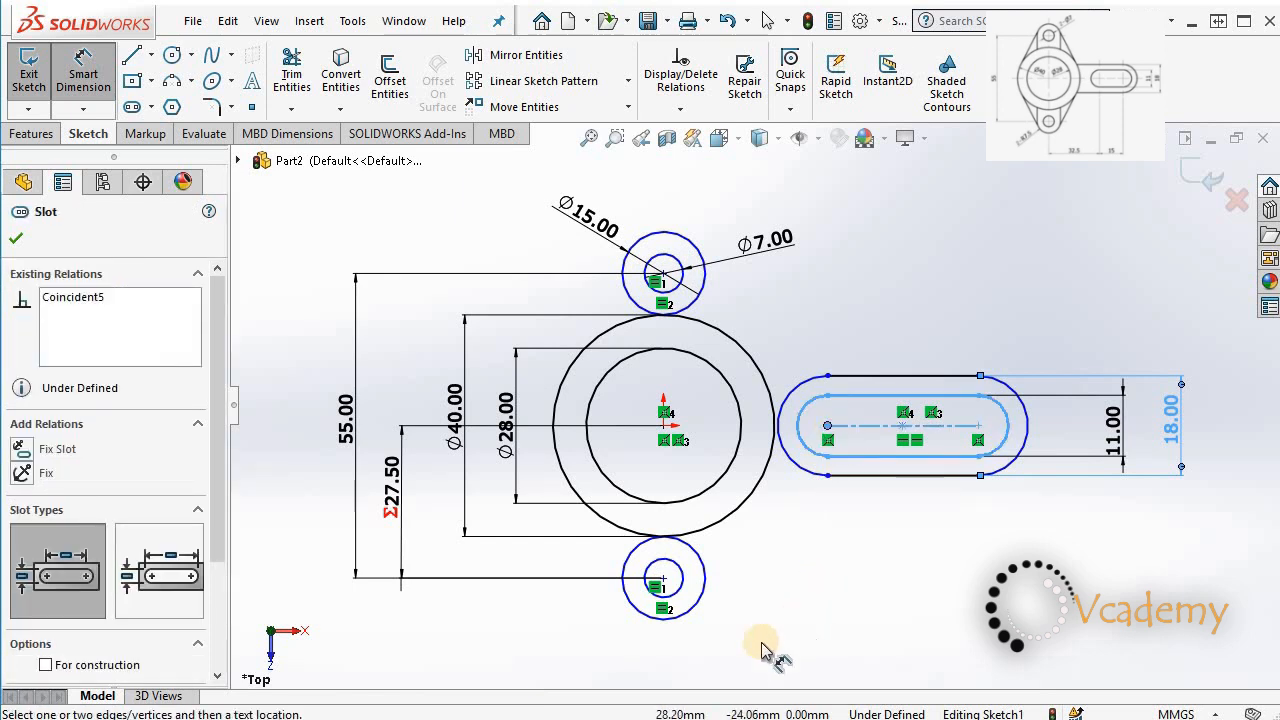
left_click(665, 584)
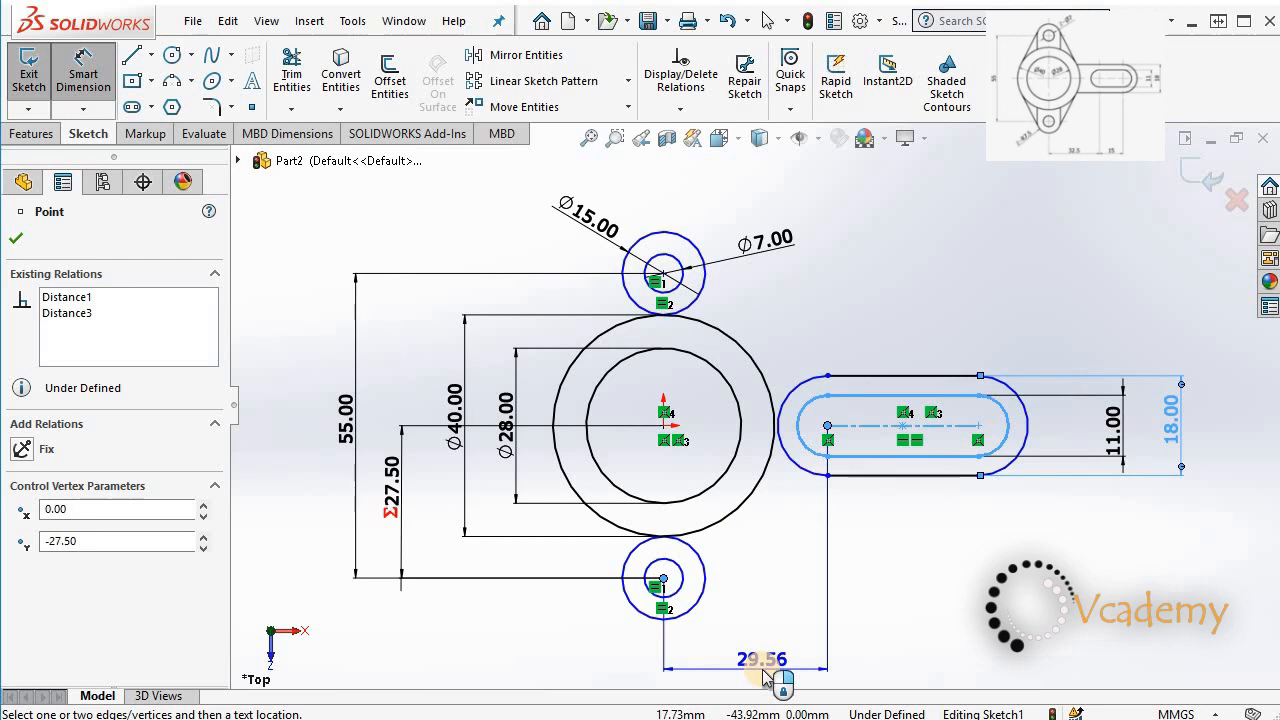
left_click(765, 677)
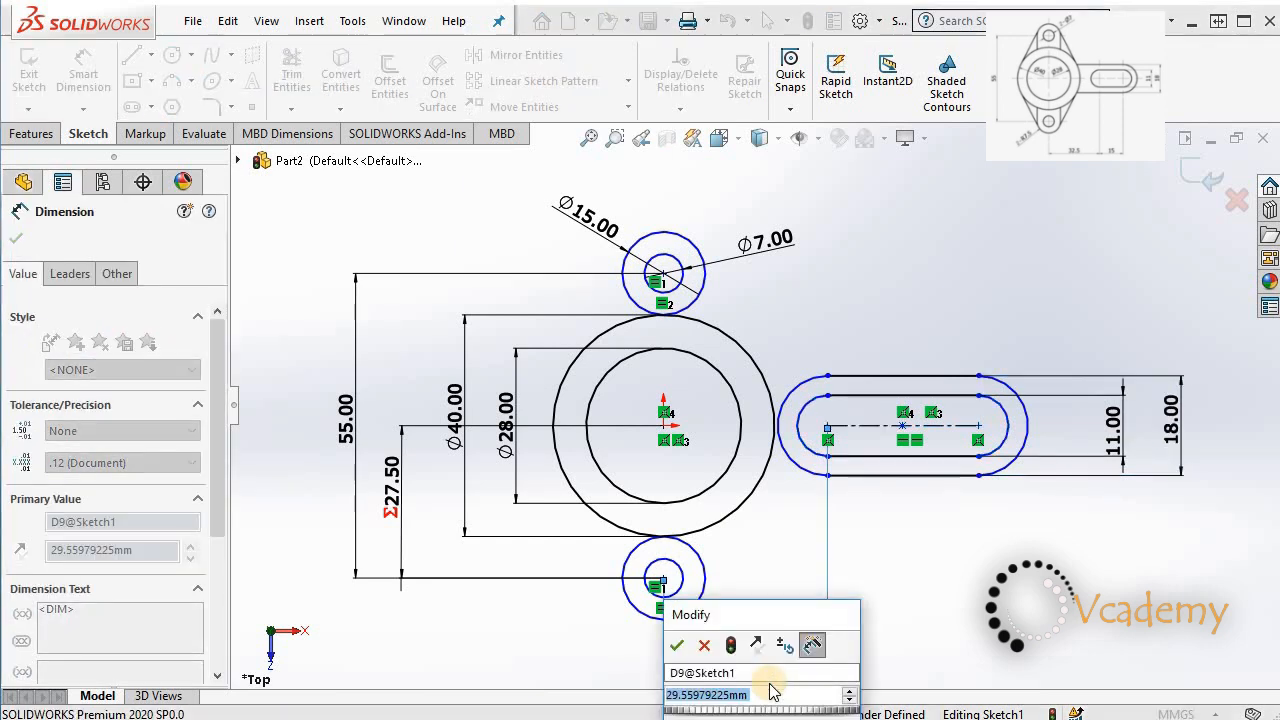
type("32.5")
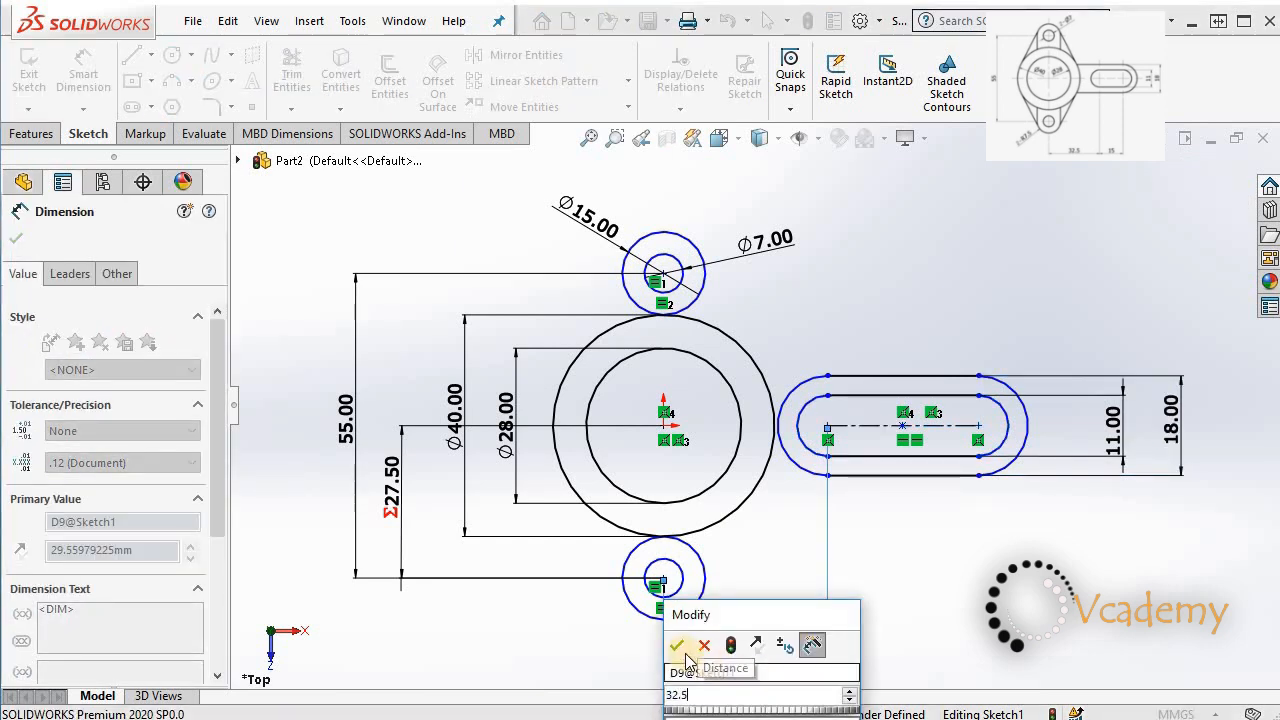
left_click(679, 647)
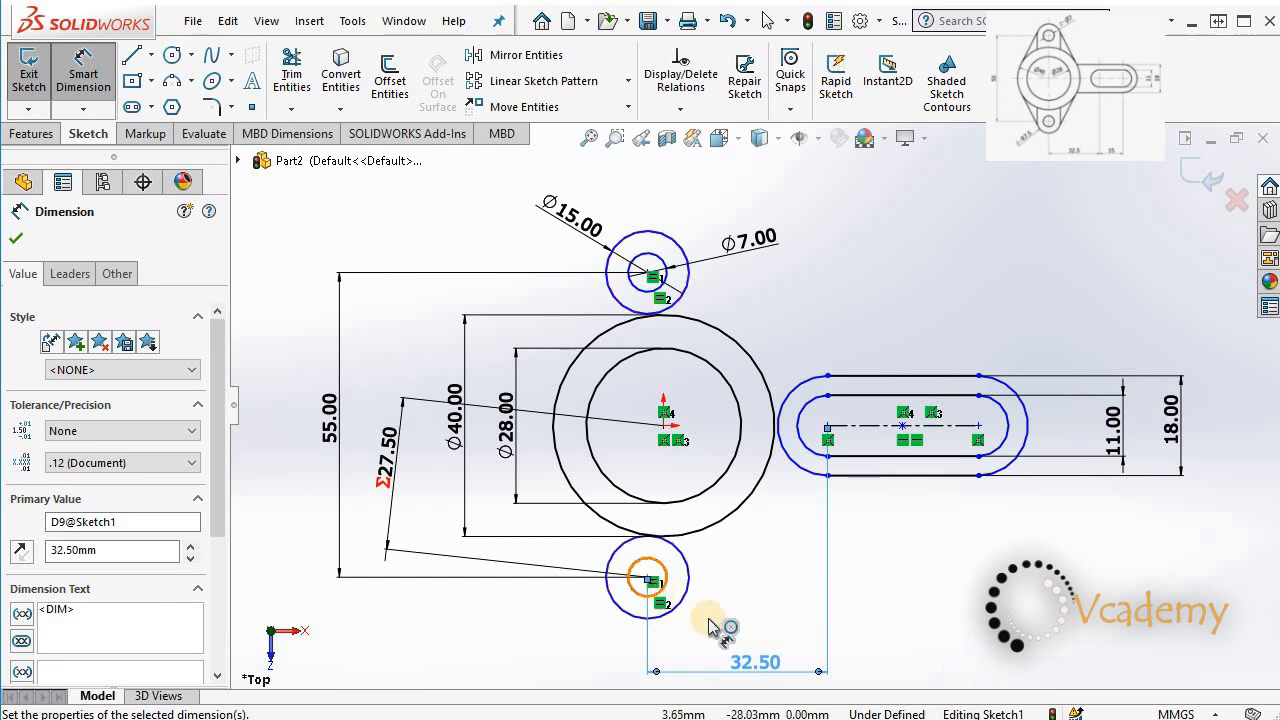
key("Escape")
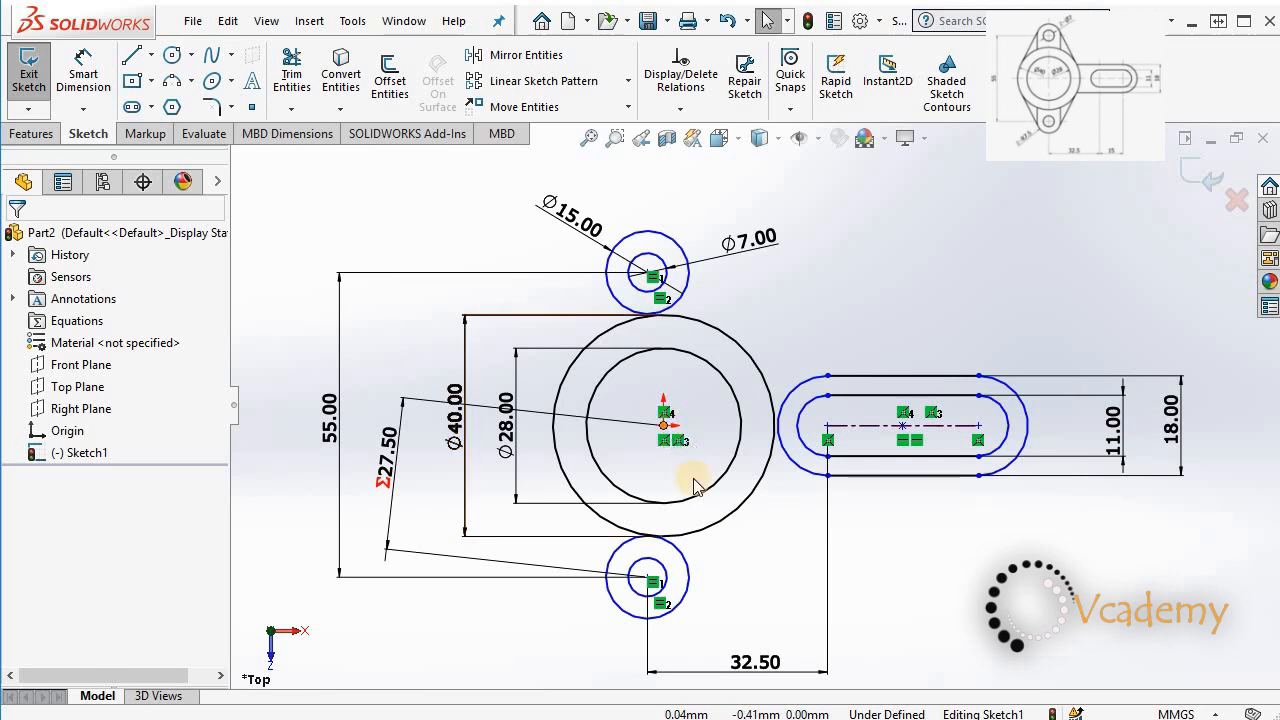
Sketch a vertical centerline about 17 mm long upward from the origin
left_click(151, 57)
left_click(175, 103)
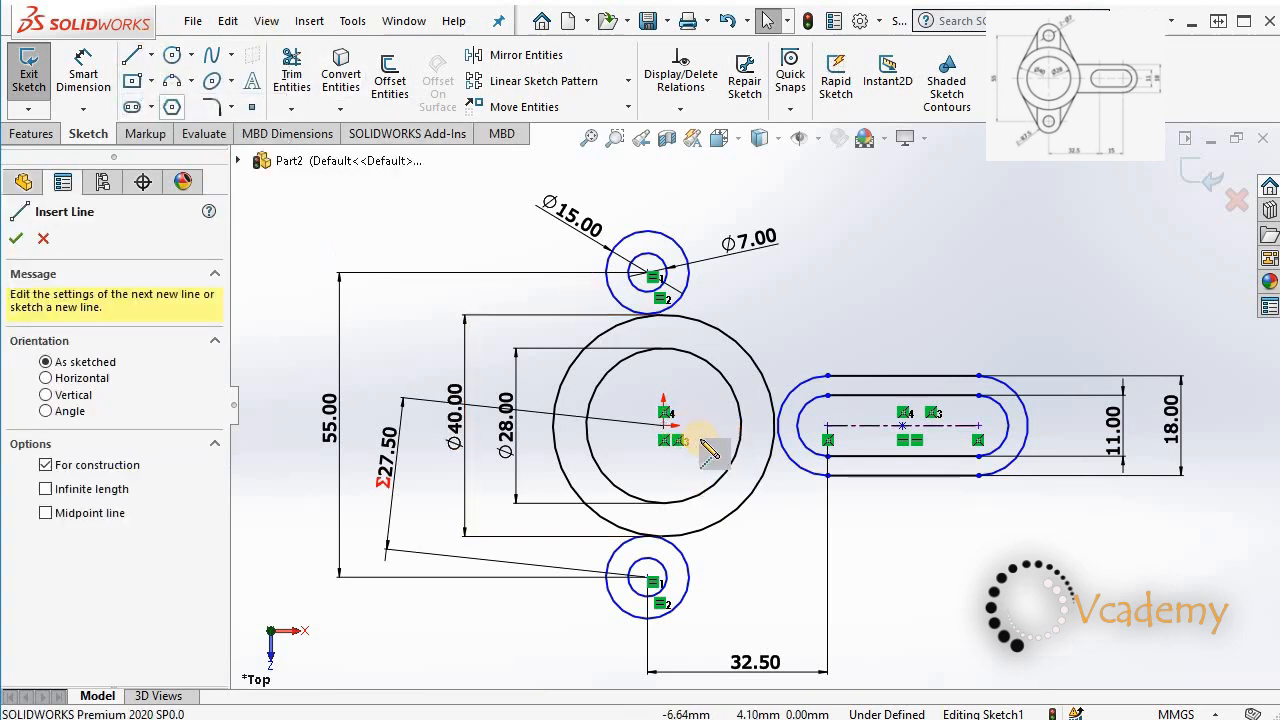
left_click(663, 425)
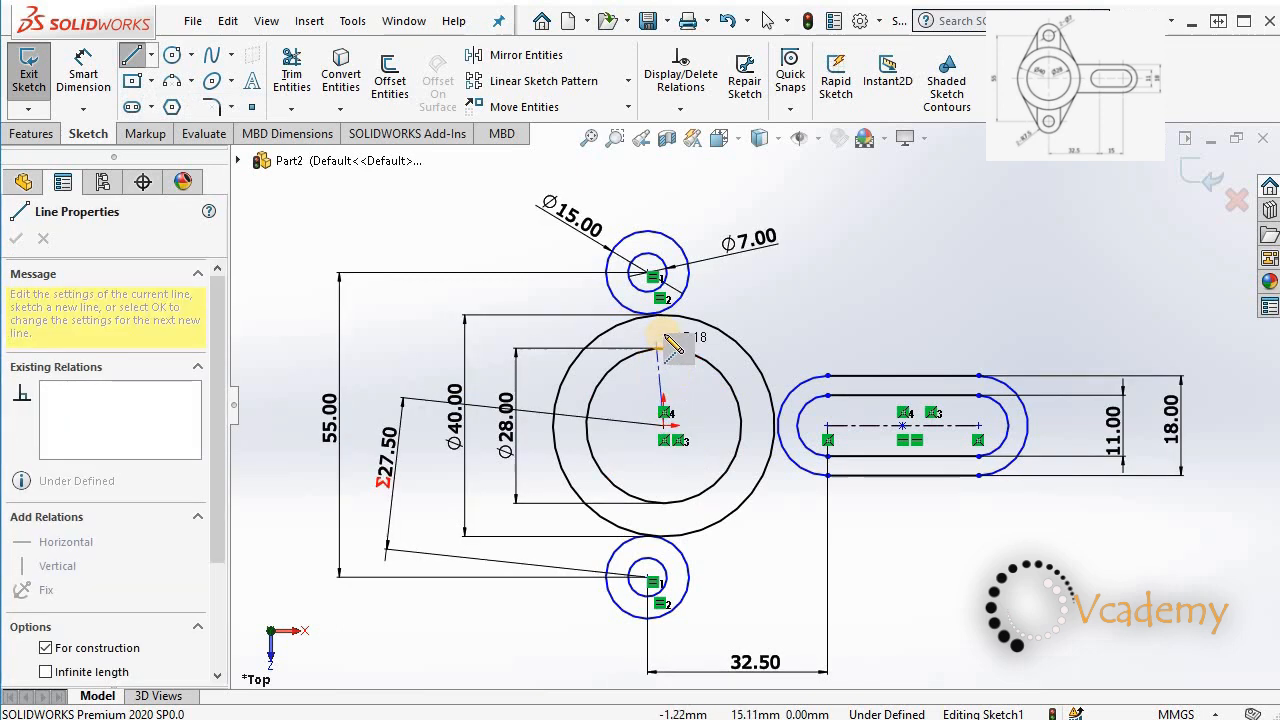
left_click(664, 330)
key("Escape")
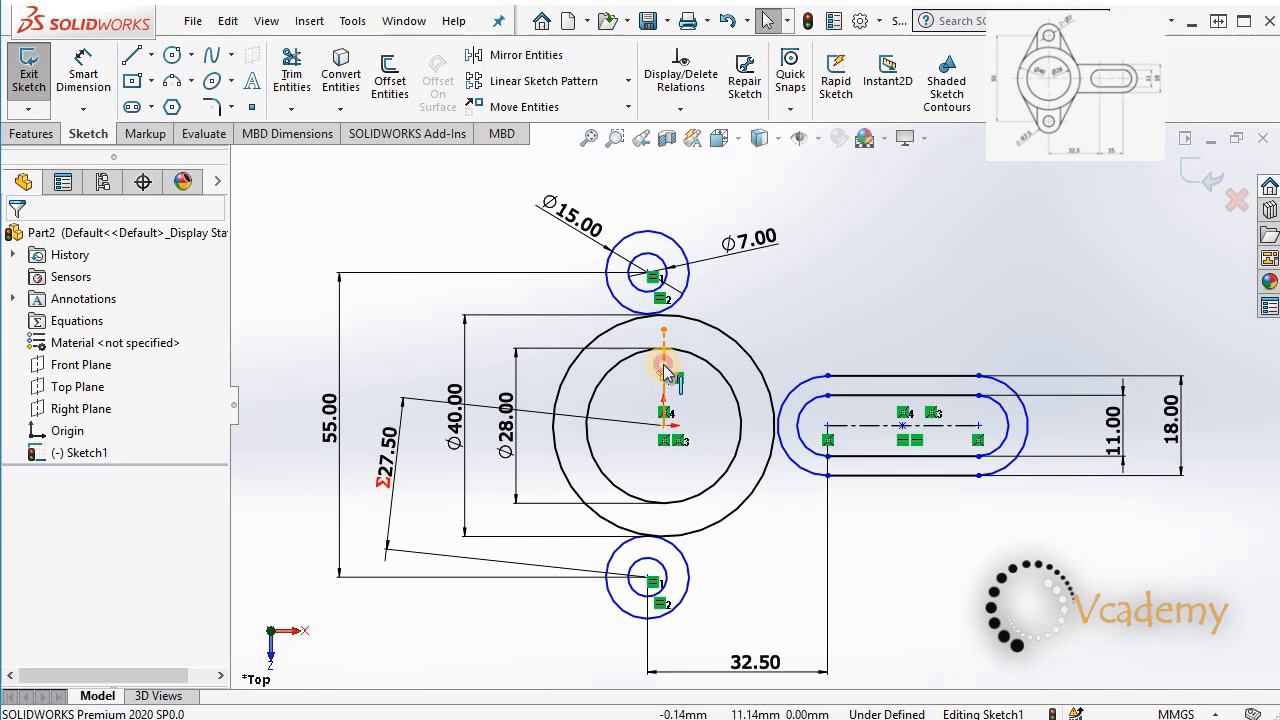
Give the vertical centerline through the origin infinite length, keeping it as construction geometry
left_click(664, 370)
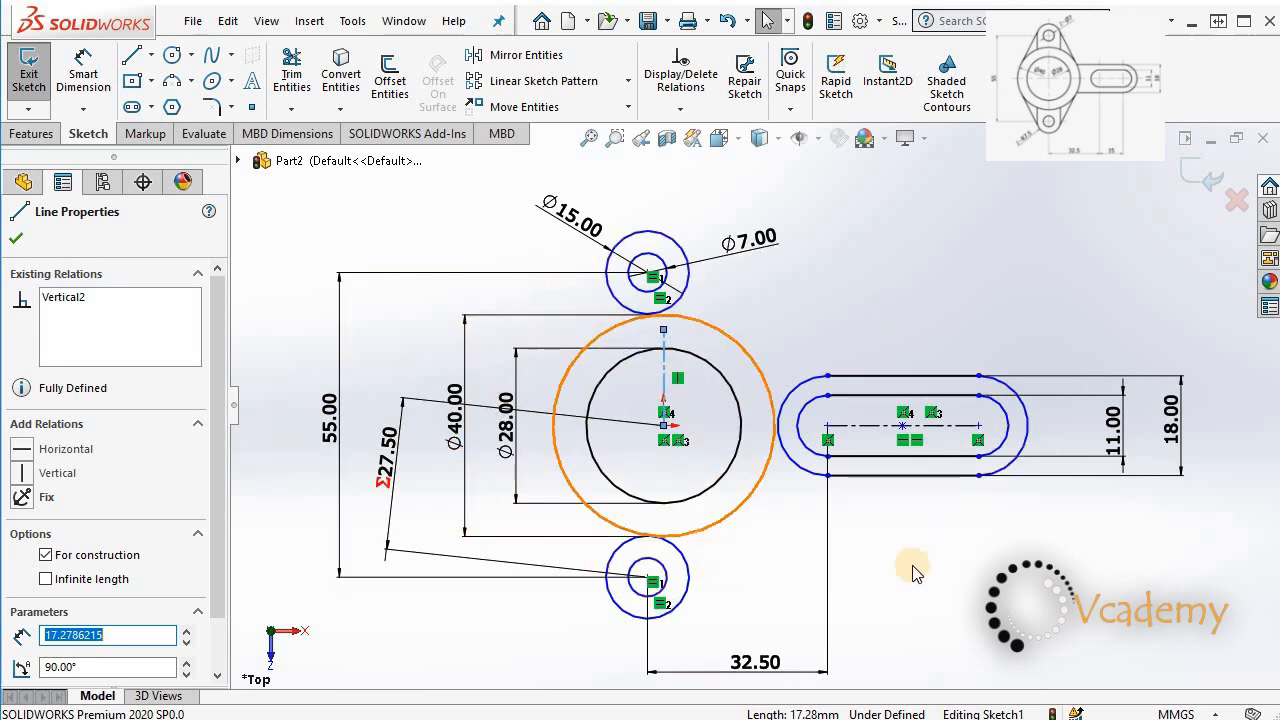
left_click(46, 579)
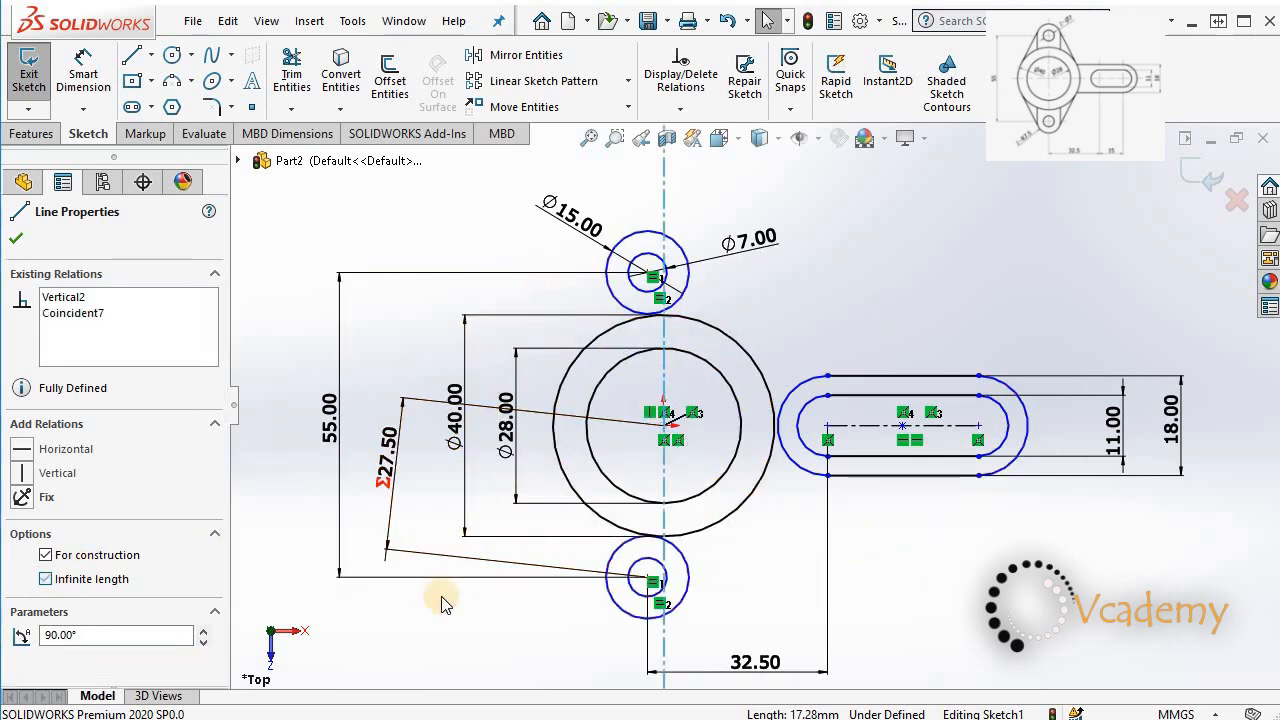
scroll(920, 509, "up", 1)
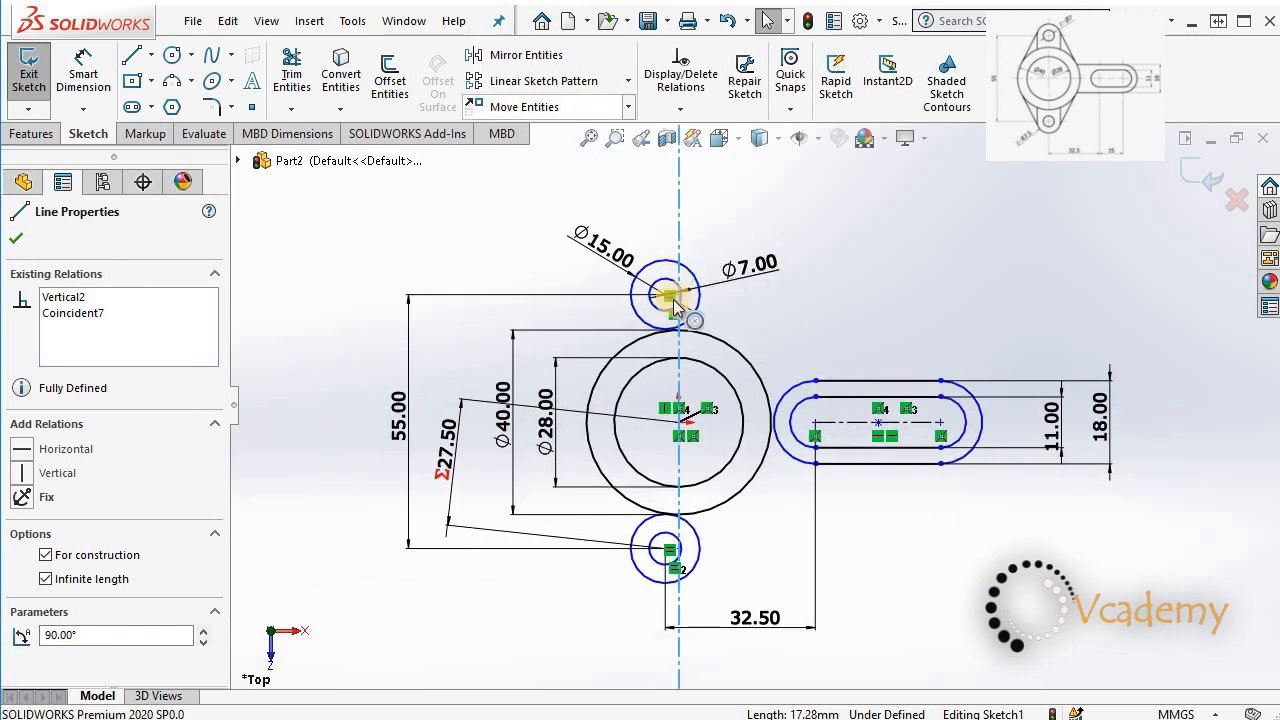
scroll(755, 400, "up", 3)
scroll(785, 340, "up", 1)
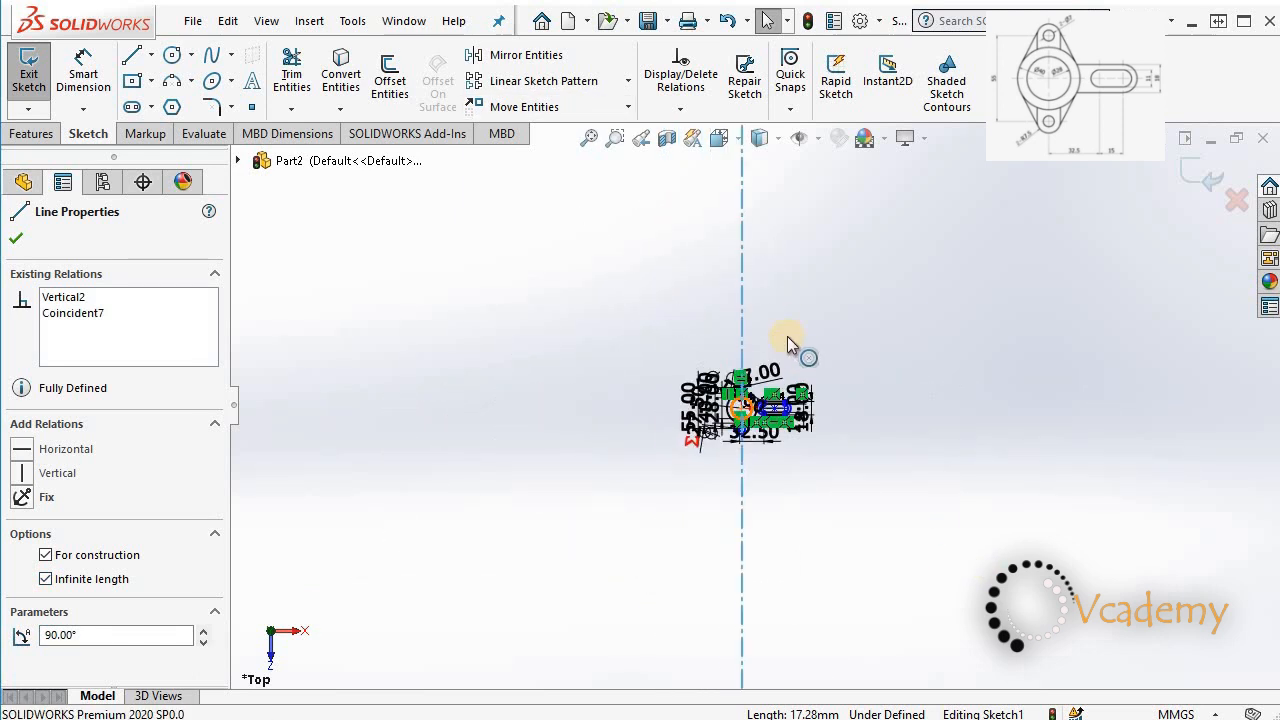
scroll(712, 440, "down", 4)
scroll(712, 445, "down", 3)
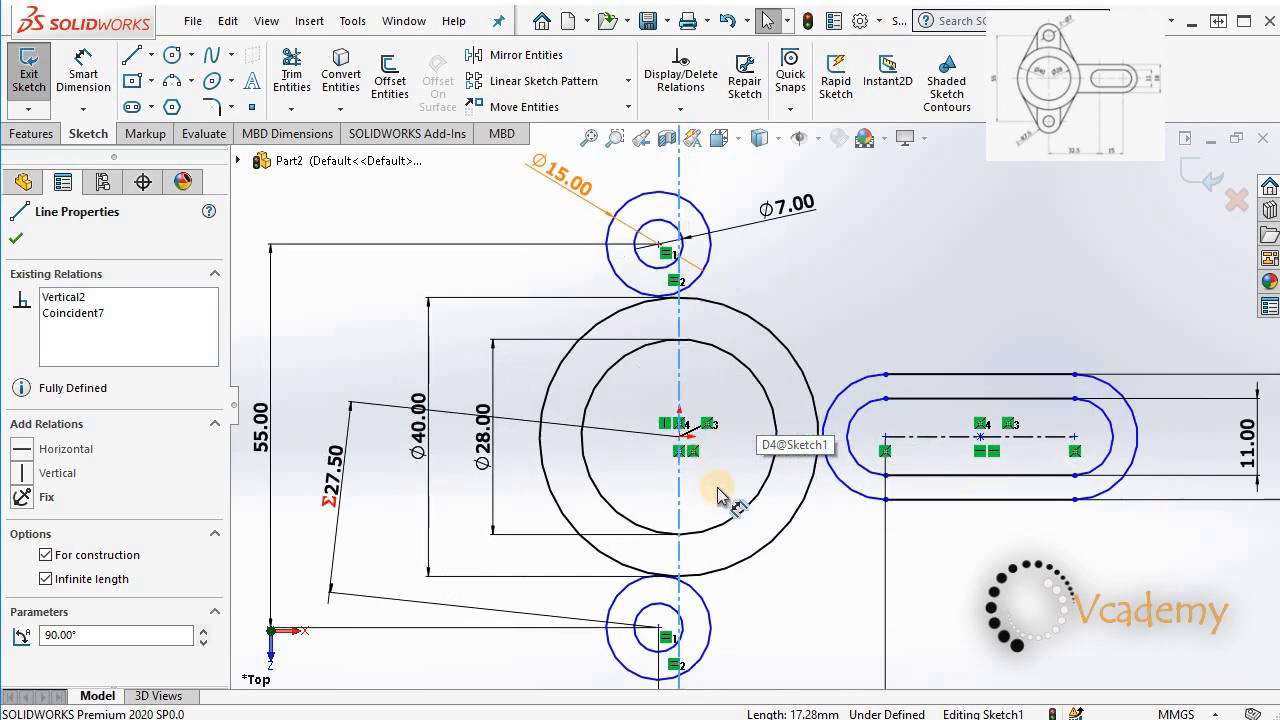
left_click(925, 592)
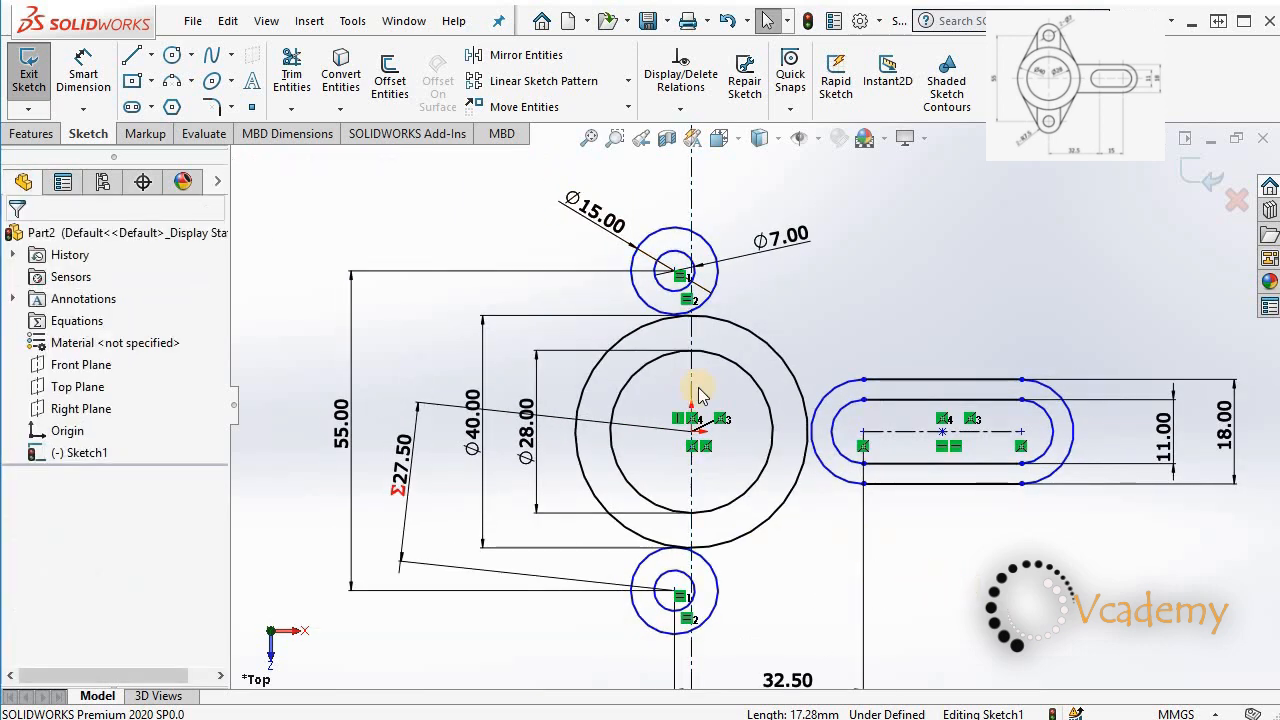
Add a coincident relation between the upper lug centre and the vertical centerline
left_click(675, 272)
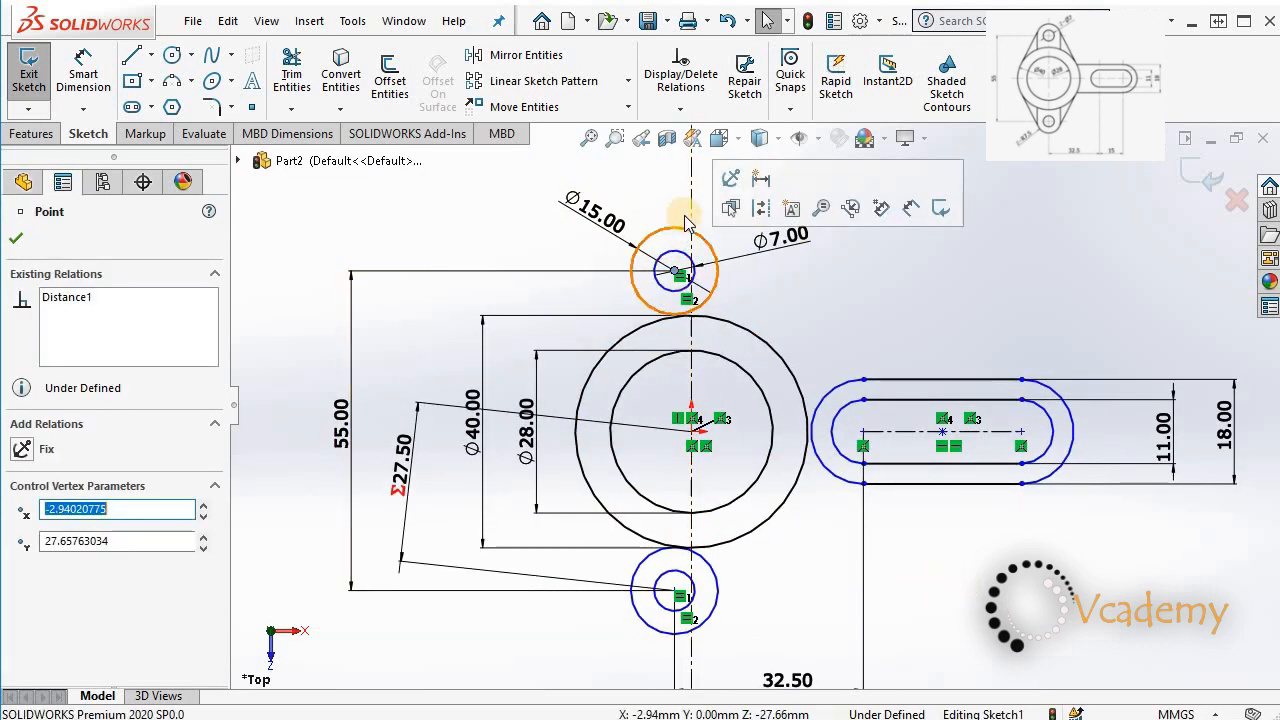
left_click(684, 280)
left_click(677, 274, "ctrl")
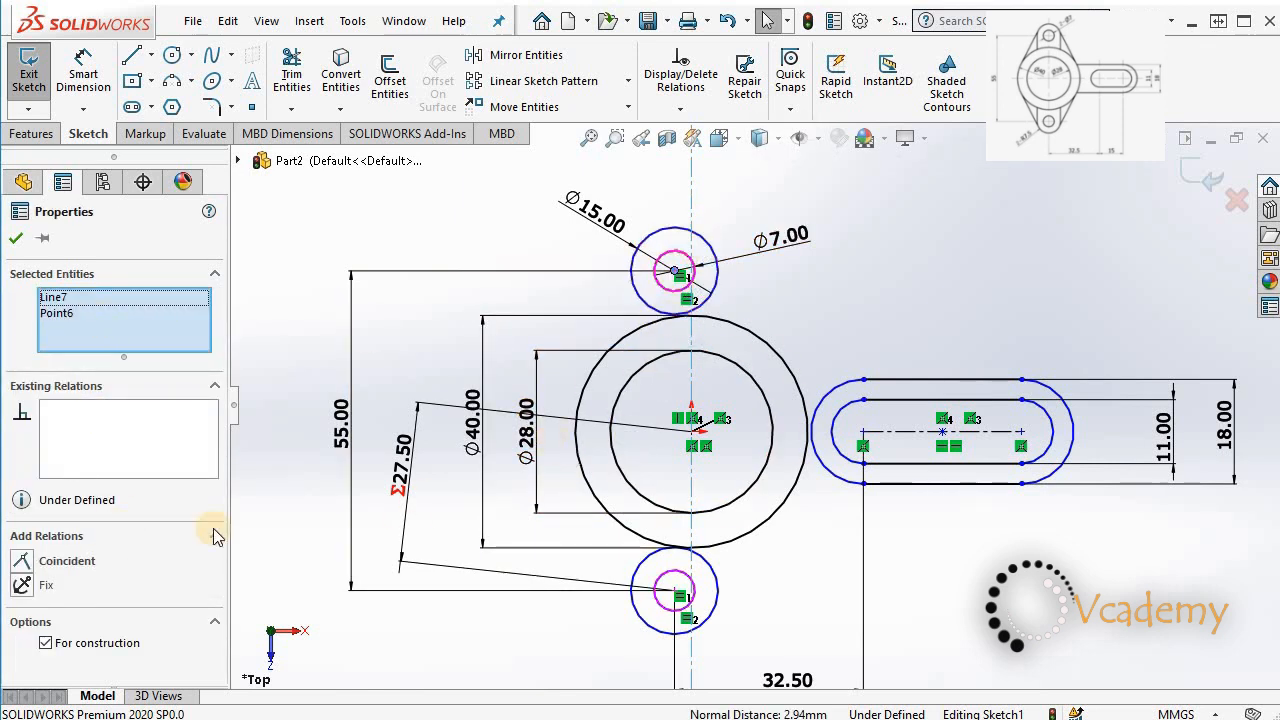
left_click(23, 561)
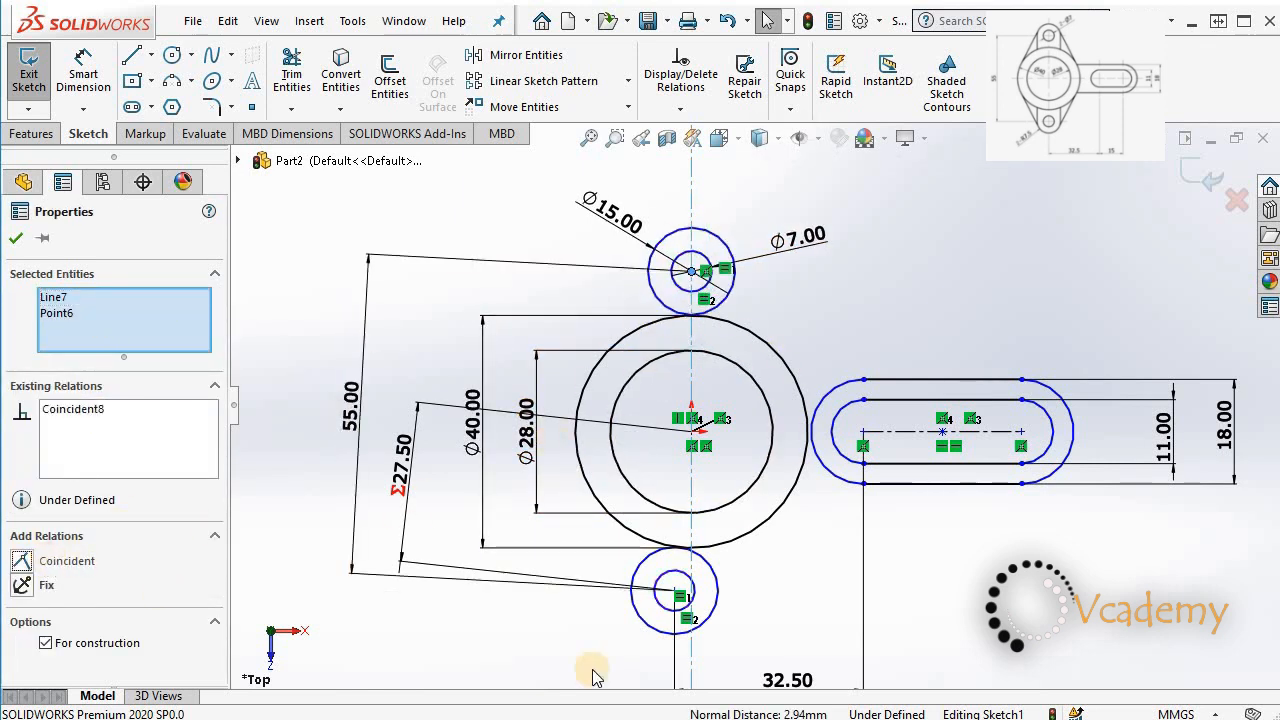
left_click(990, 625)
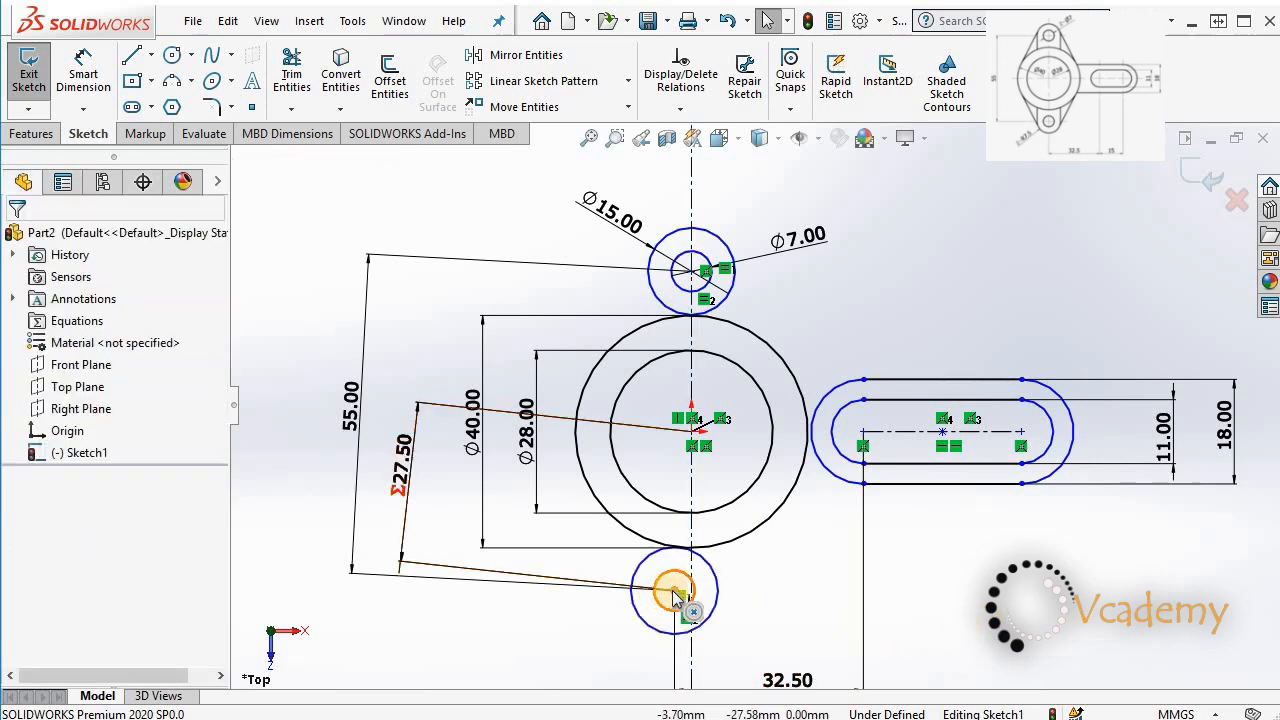
Add a coincident relation between the lower lug centre and the vertical centerline
left_click(677, 594)
left_click(691, 566)
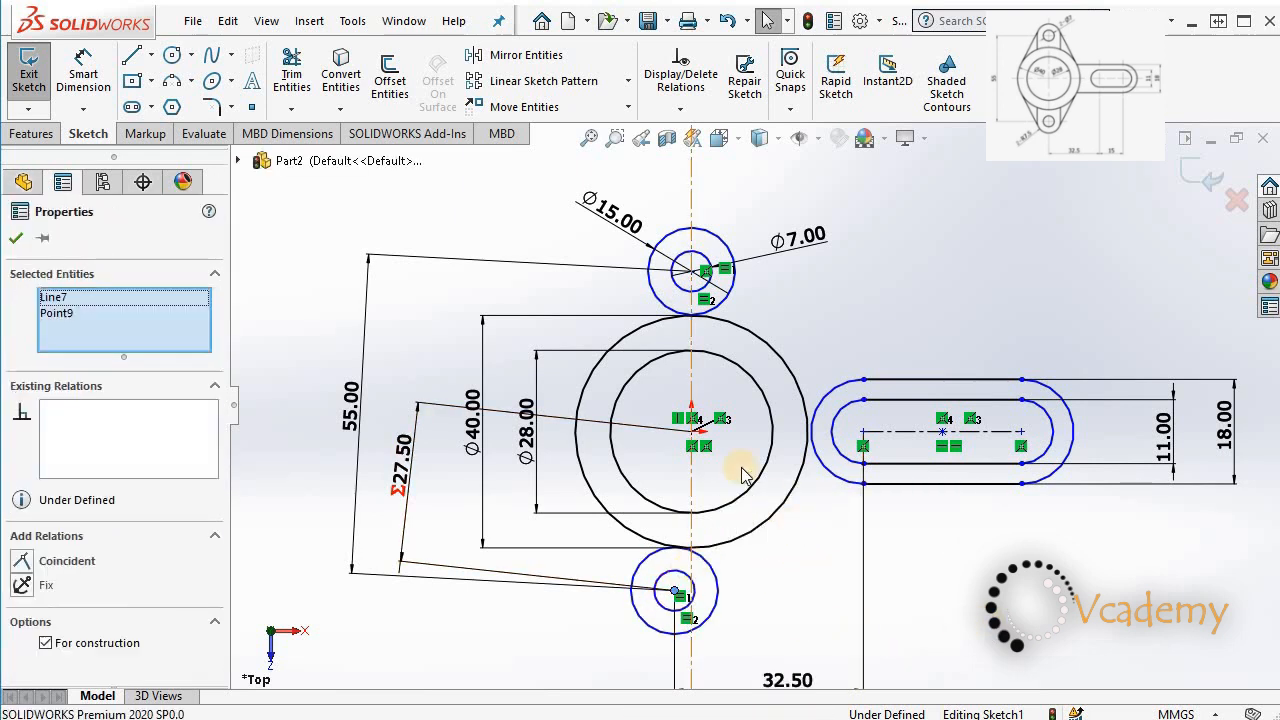
left_click(22, 564)
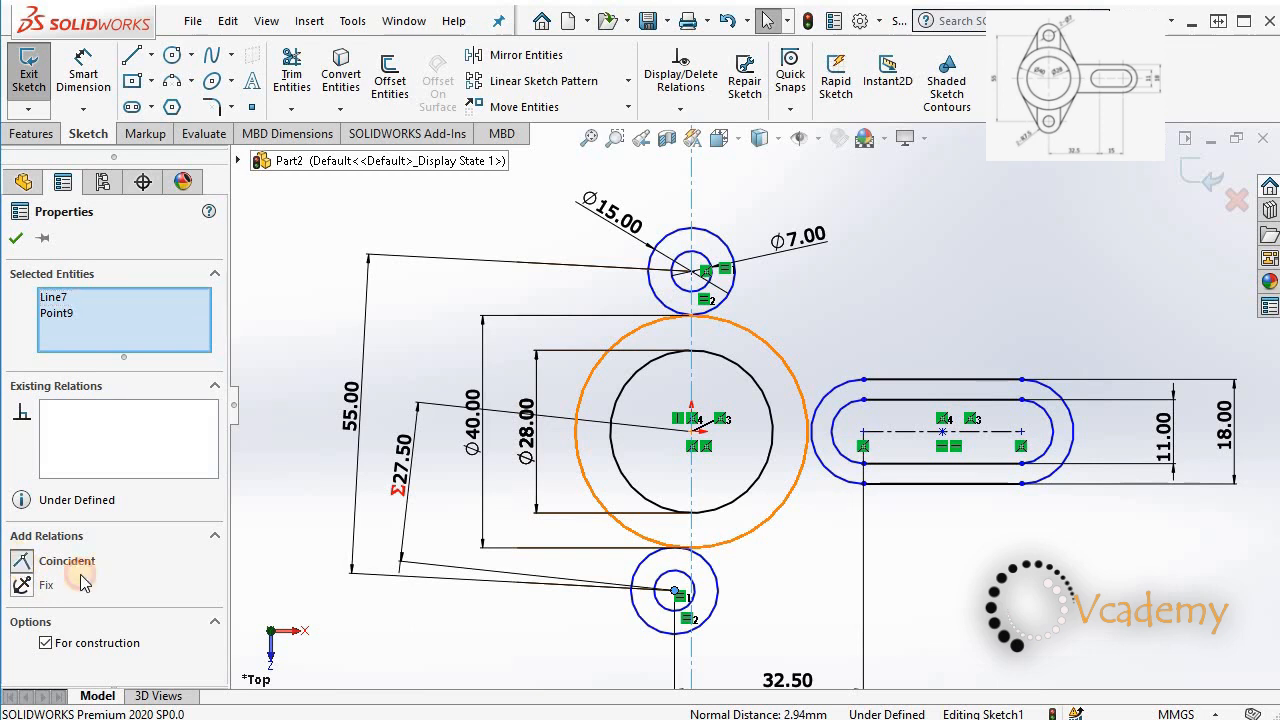
left_click(660, 405)
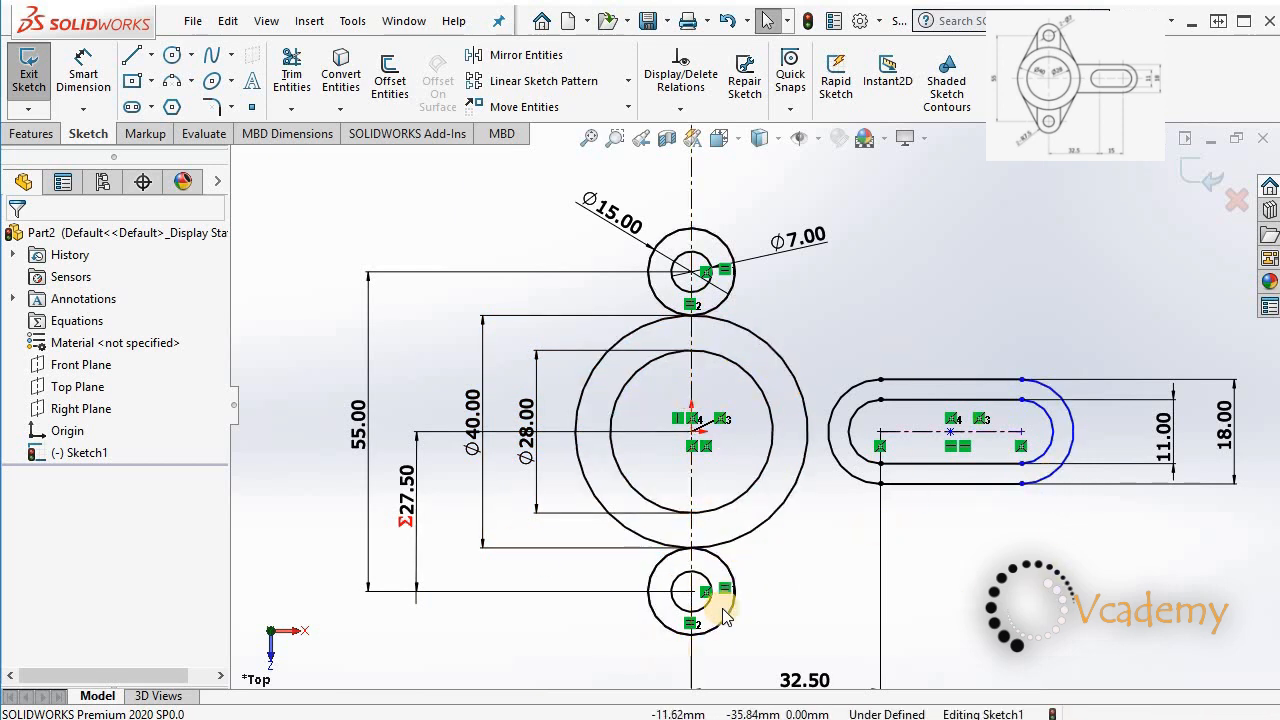
Check whether the 40 mm circle, the 28 mm circle and the upper lug's outer circle can still be moved
left_click_drag(741, 539, 754, 567)
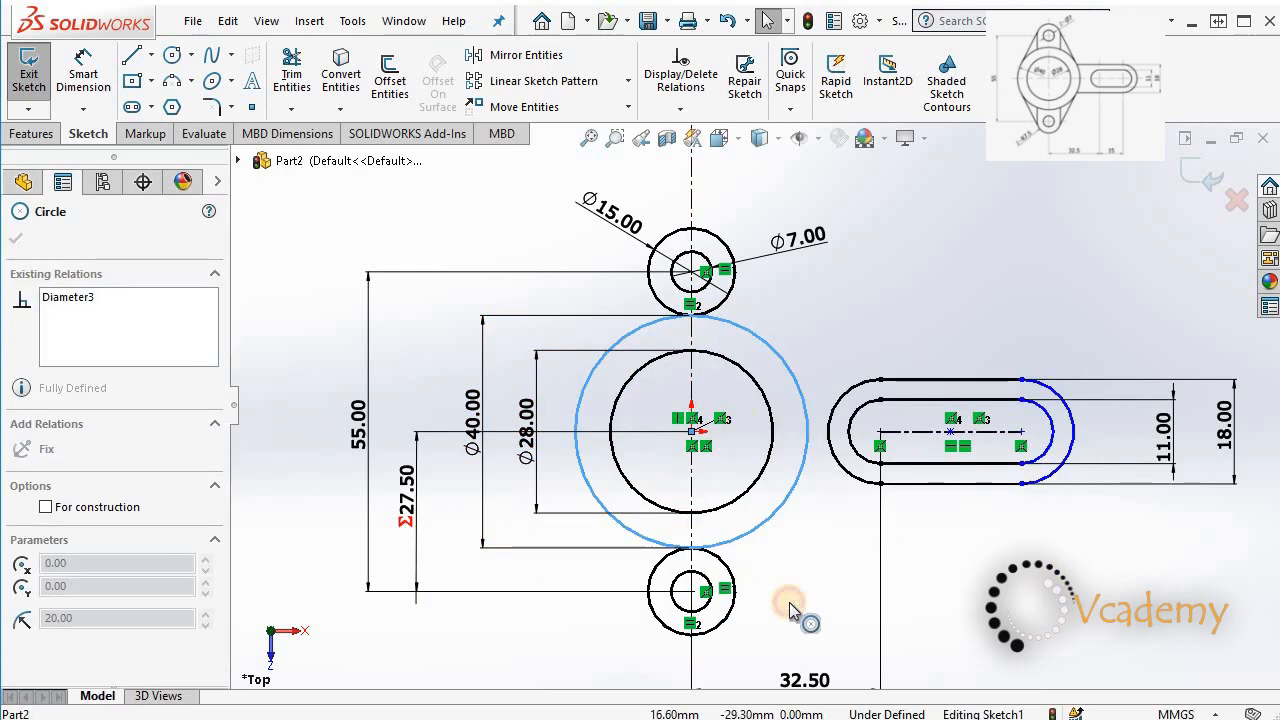
left_click(611, 453)
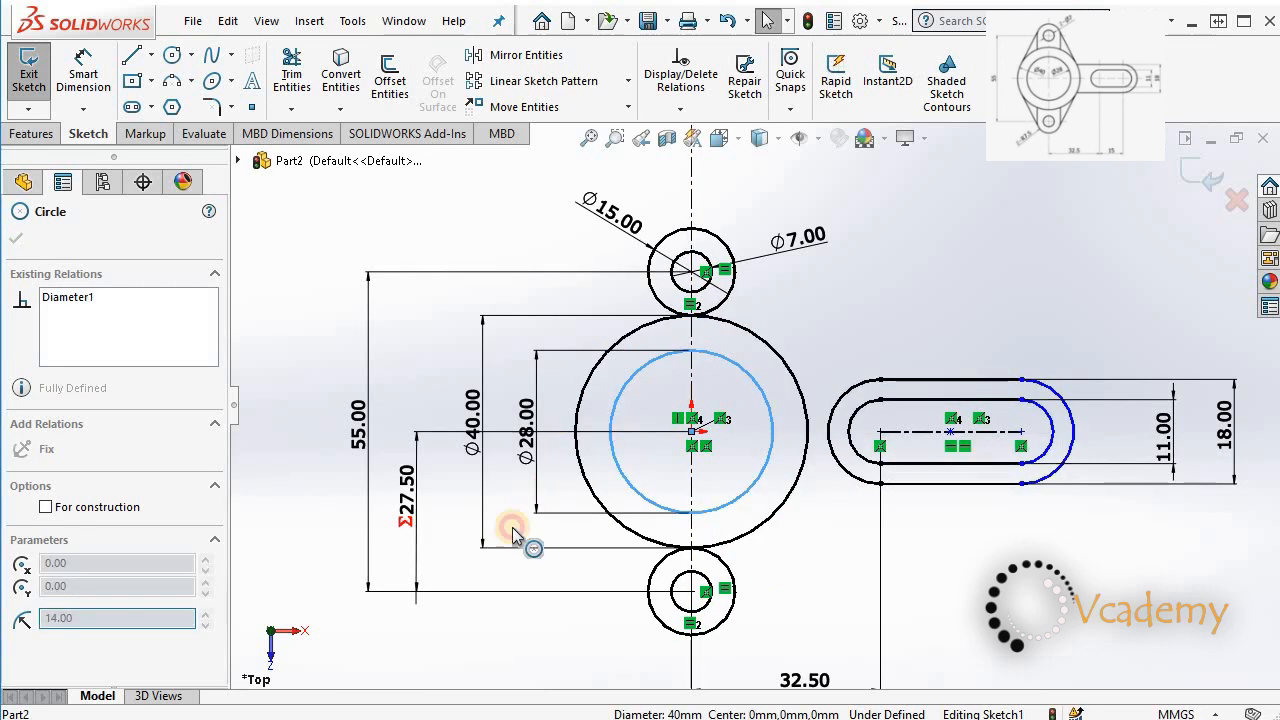
left_click(660, 300)
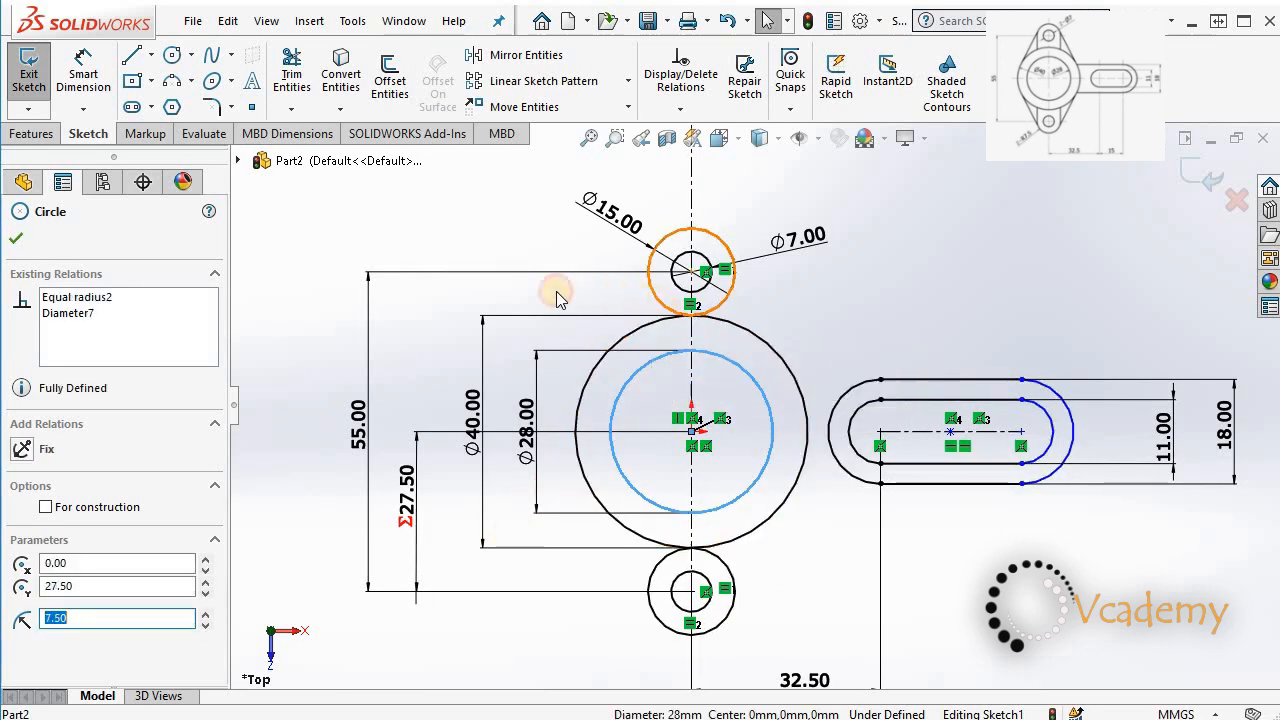
Dimension the distance between the side slot's two arc centres as 15 mm
left_click(893, 275)
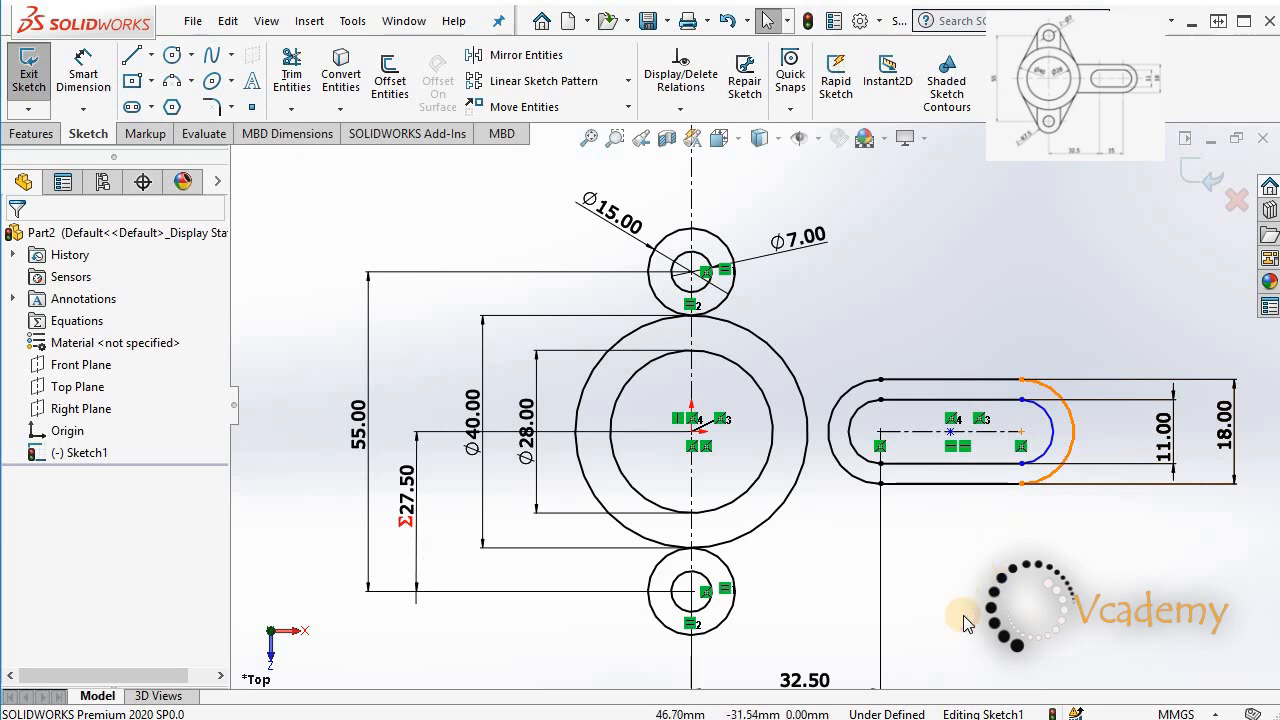
scroll(933, 601, "up", 1)
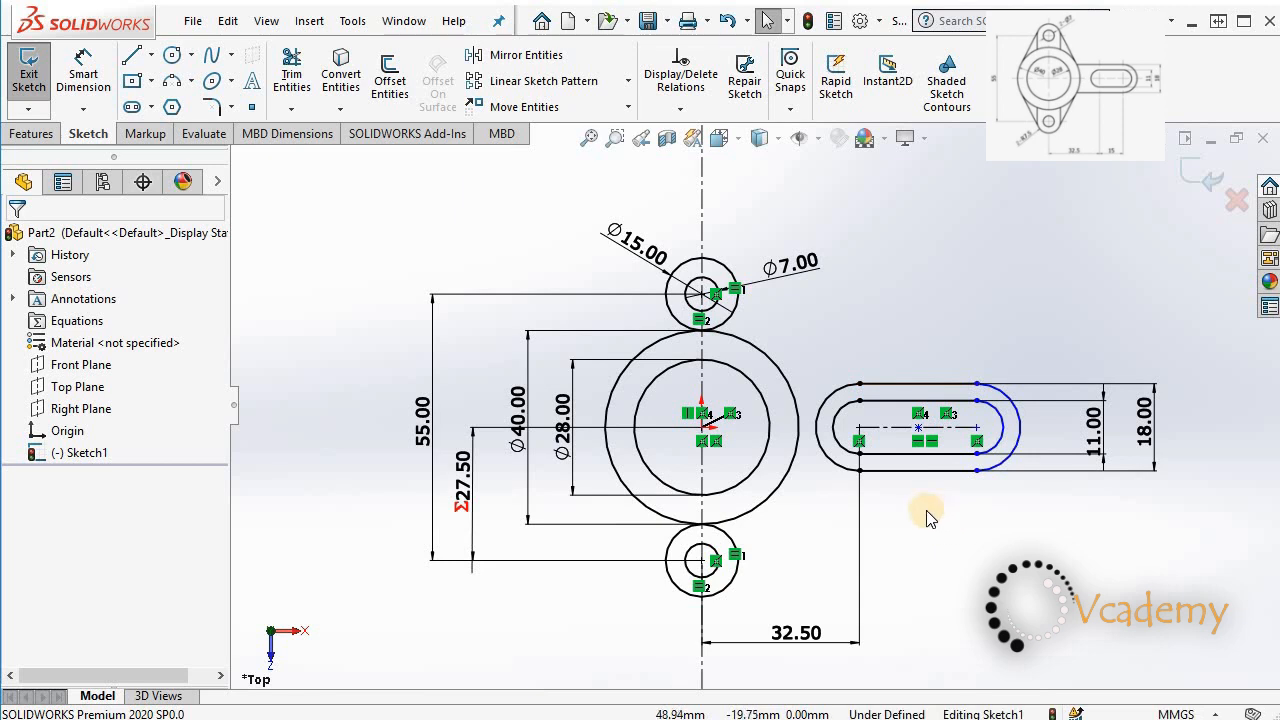
left_click(934, 544)
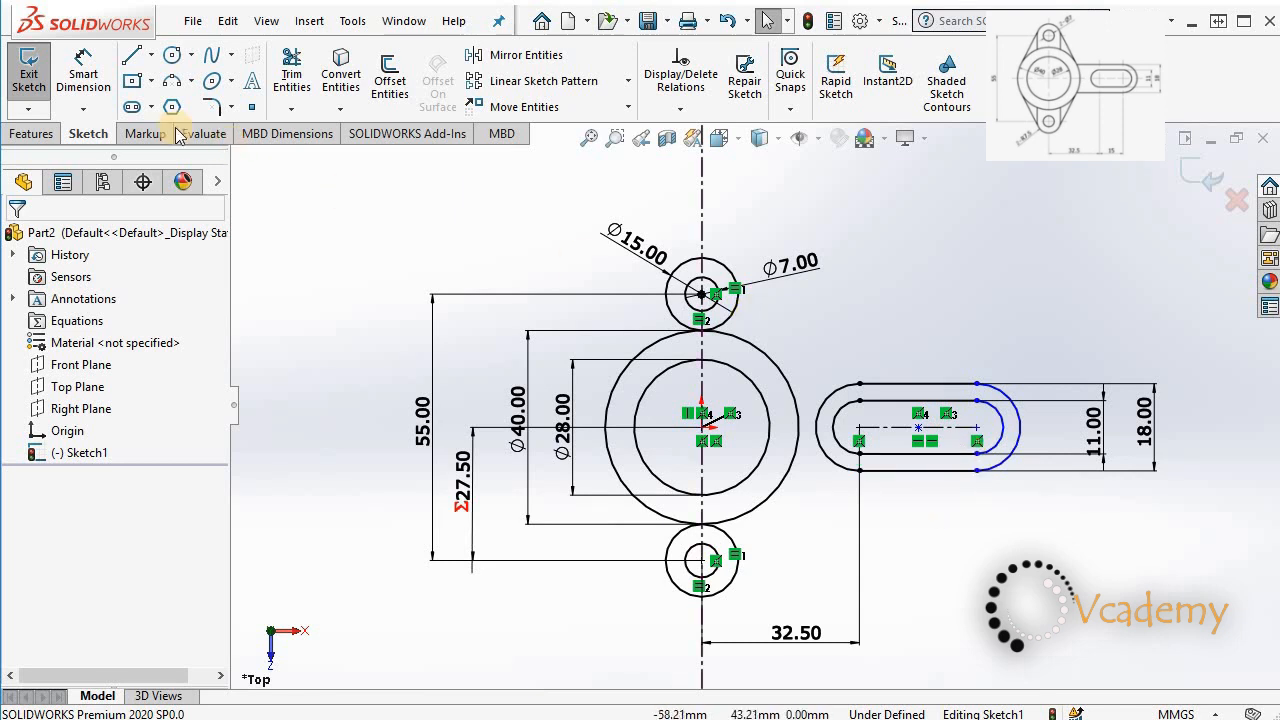
left_click(83, 70)
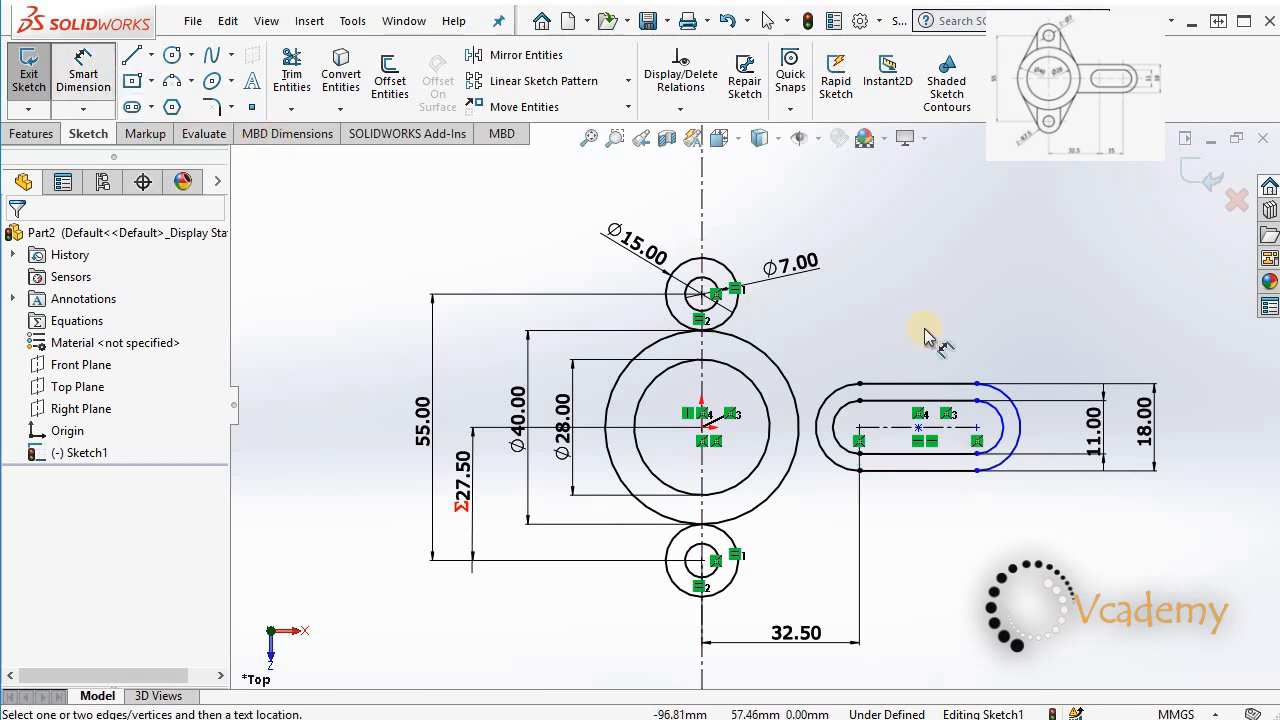
left_click(980, 437)
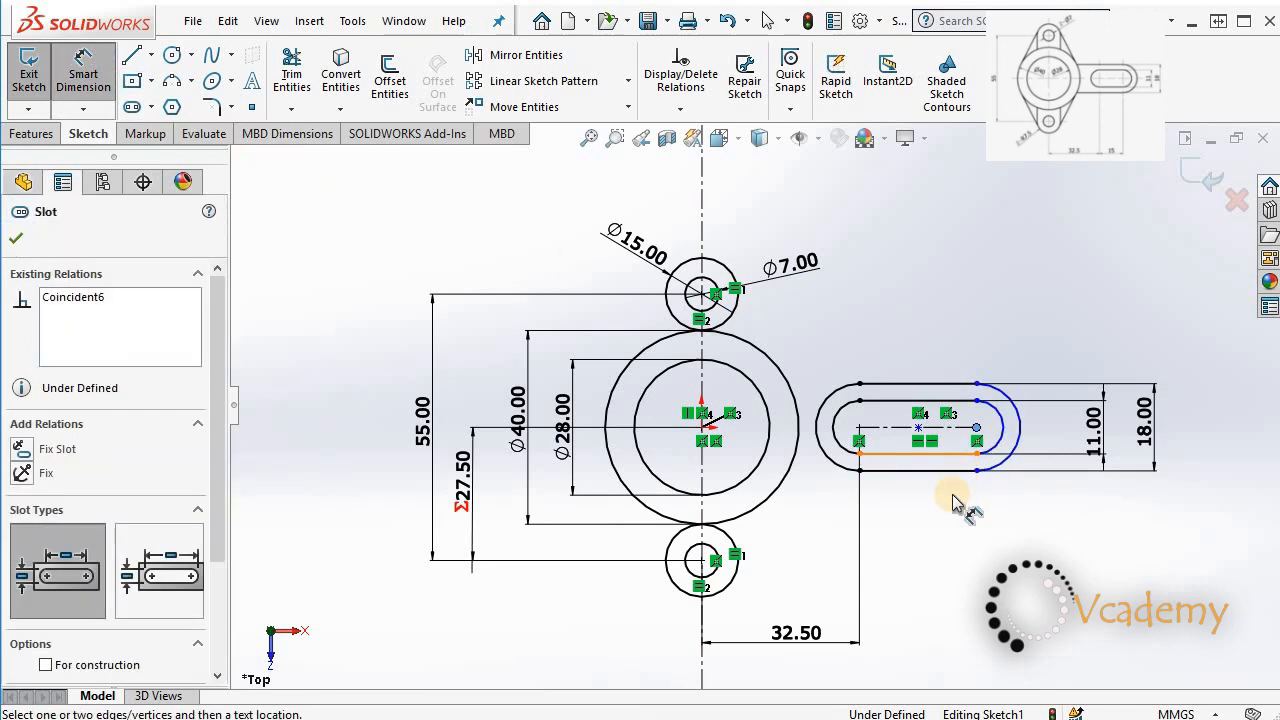
left_click(860, 437)
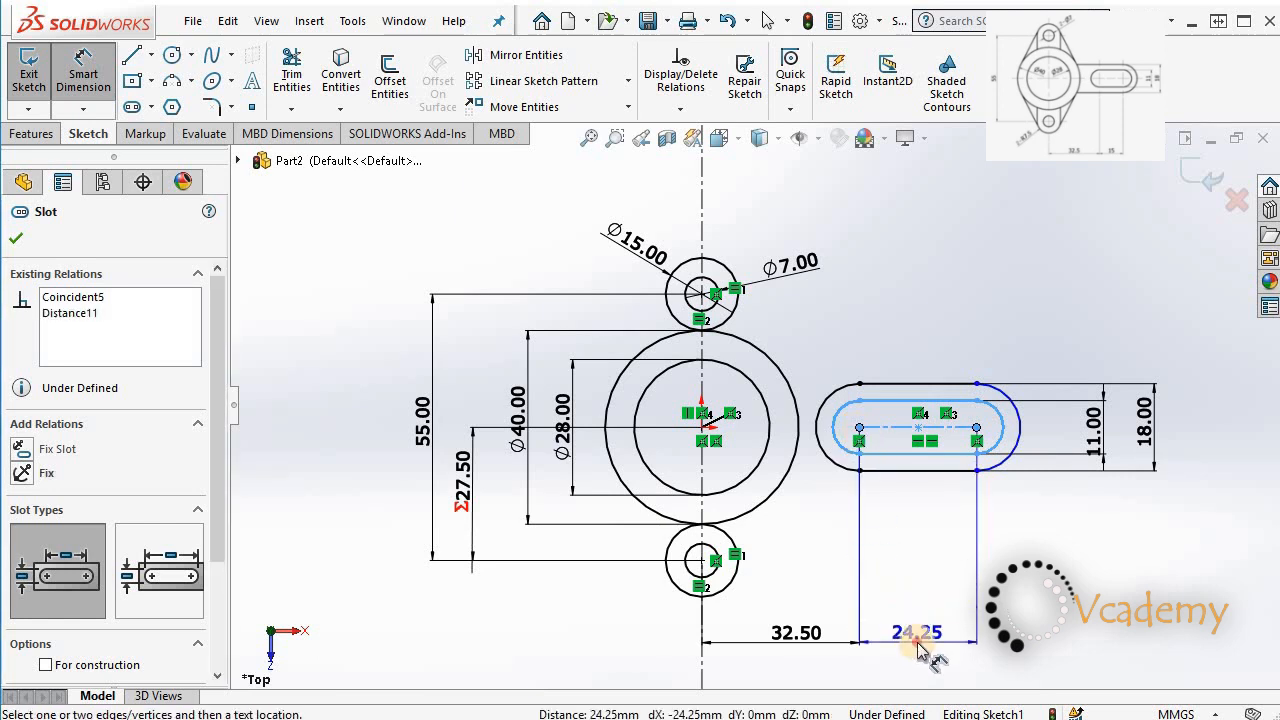
left_click(917, 642)
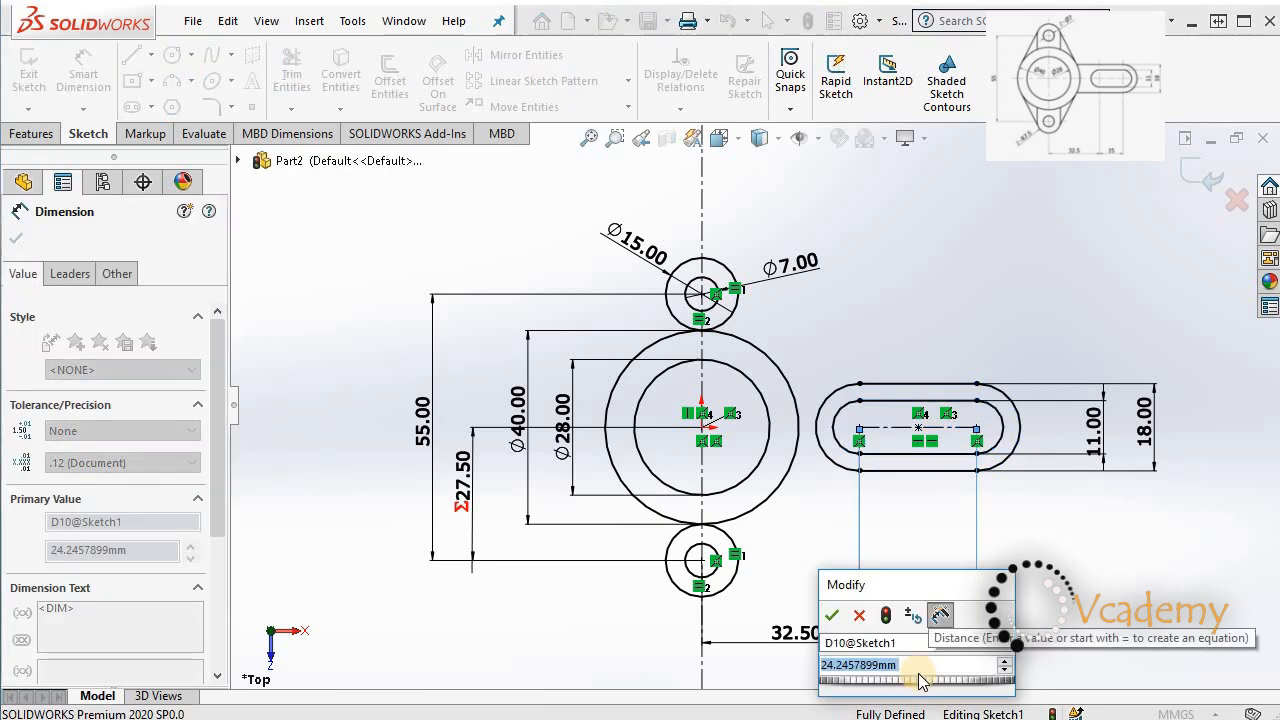
type("15")
left_click(831, 615)
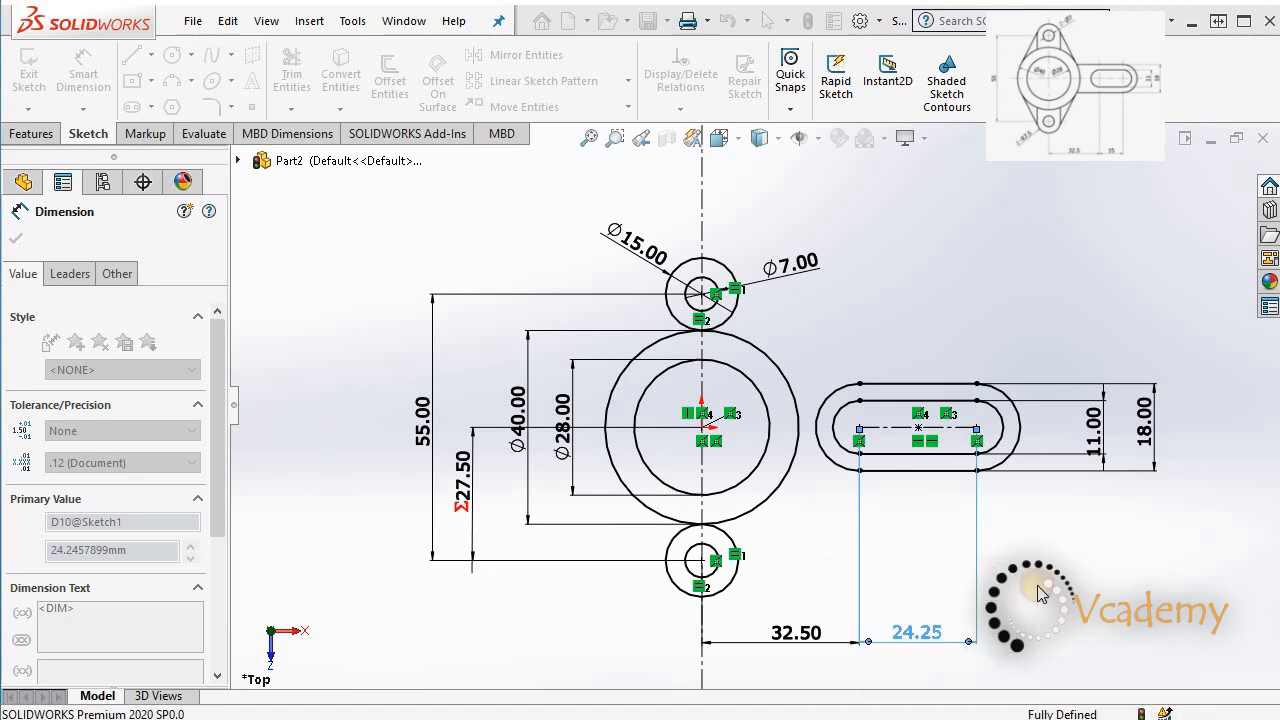
key("Escape")
scroll(785, 437, "up", 1)
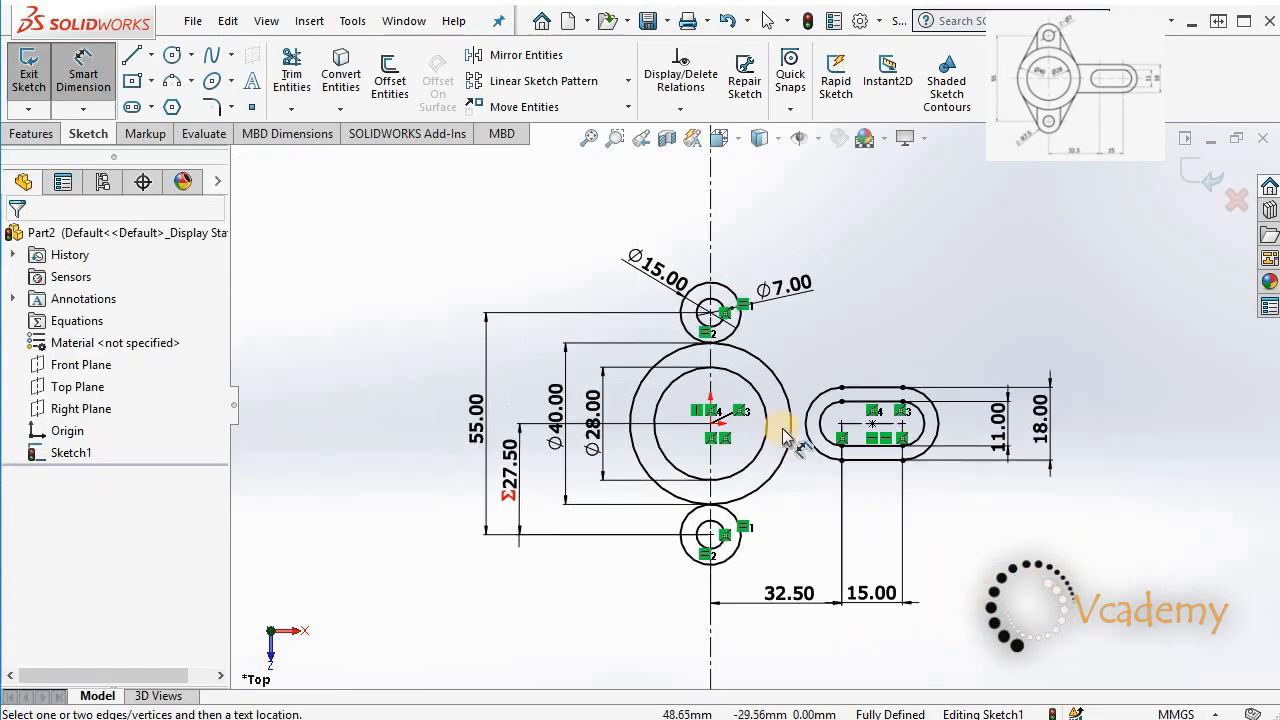
scroll(730, 412, "down", 1)
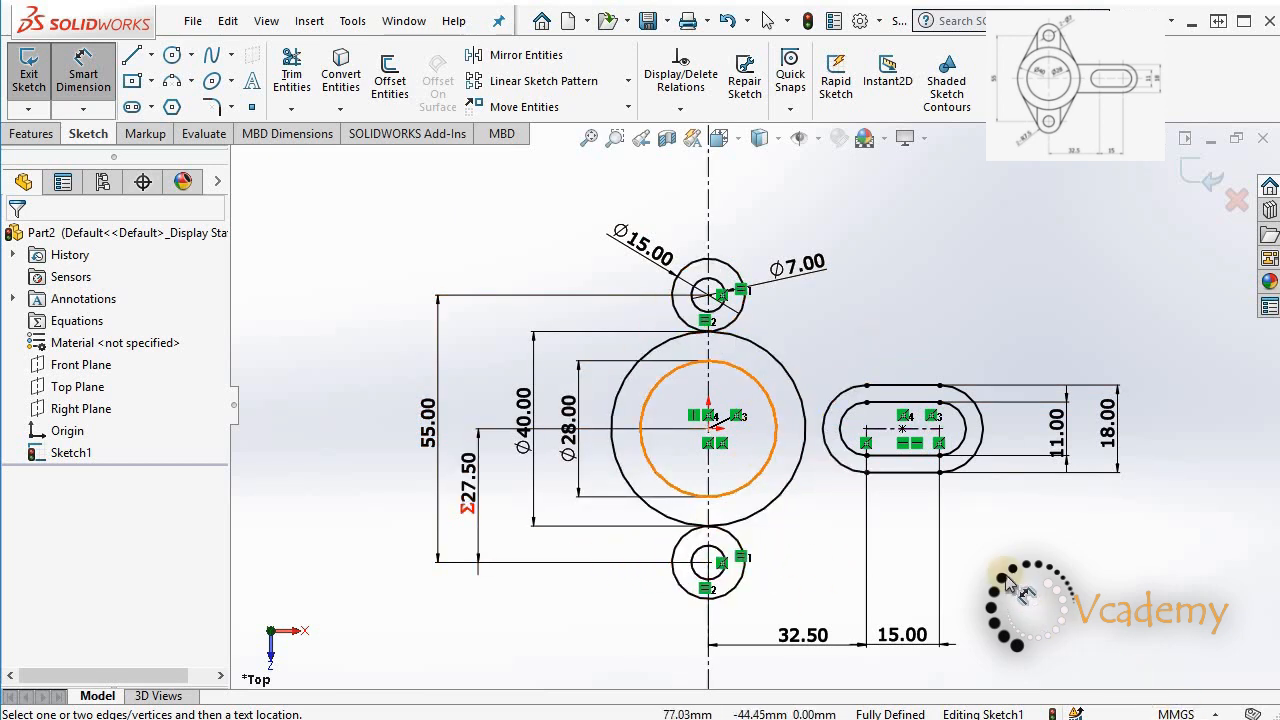
key("Escape")
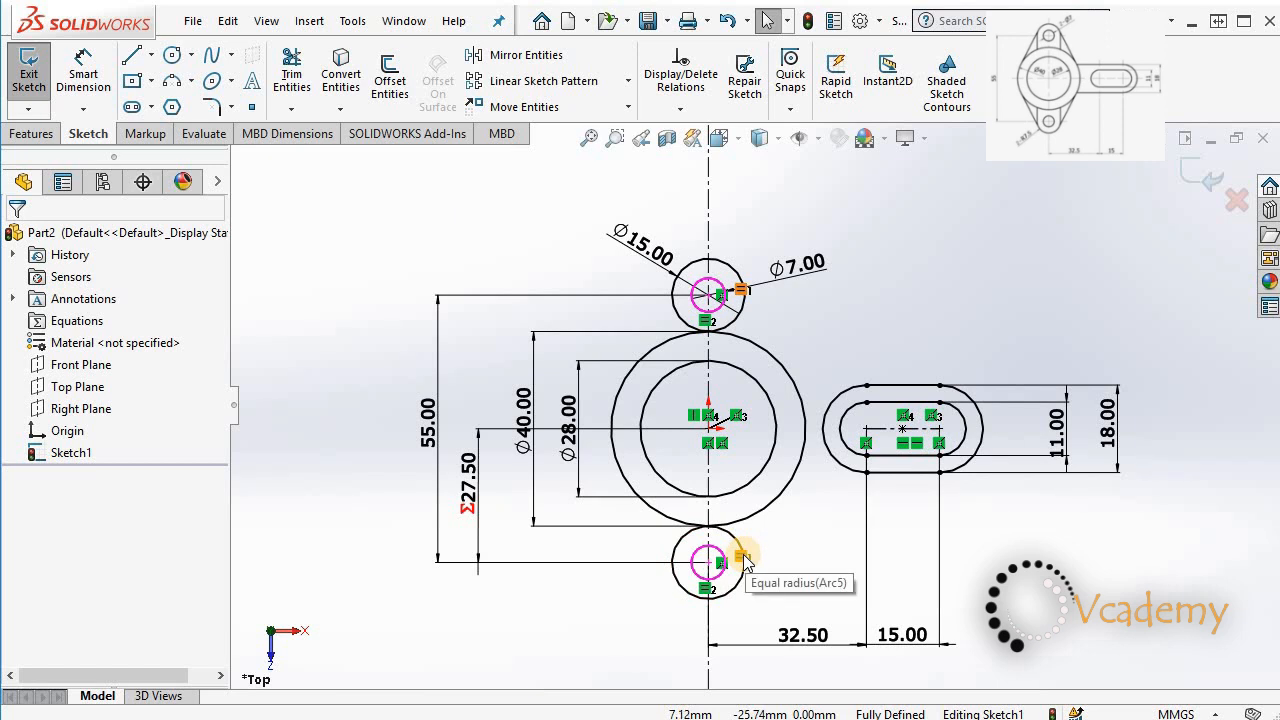
Examine the equal lug circles, the lower lug's contact with the 40 mm circle, and the dimensioned side slots
scroll(743, 562, "down", 5)
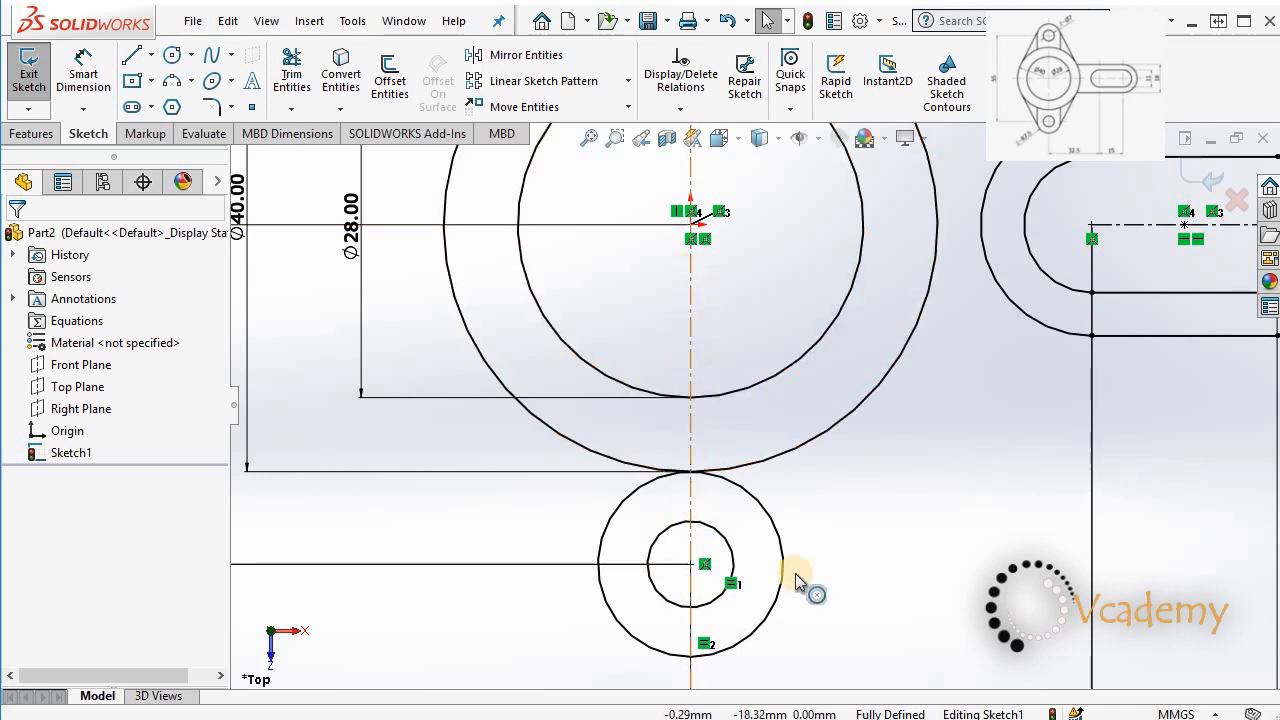
scroll(940, 480, "up", 1)
scroll(938, 467, "up", 4)
scroll(843, 248, "down", 1)
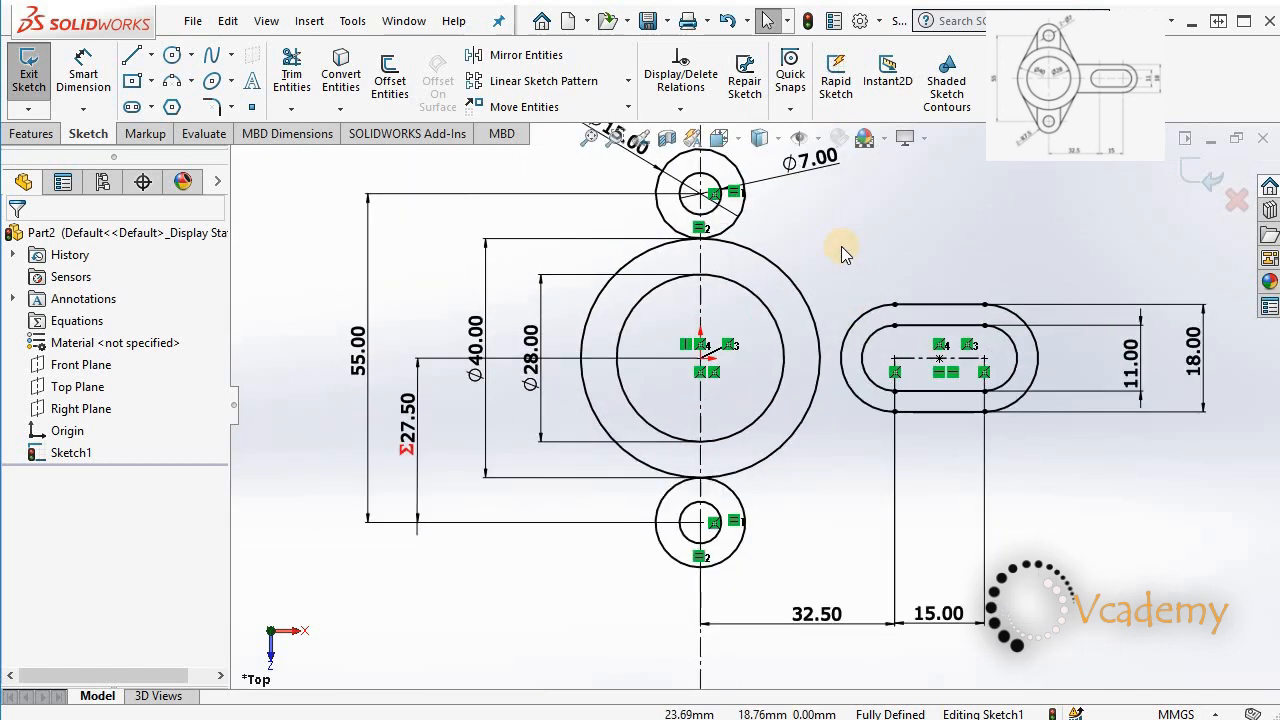
scroll(811, 262, "up", 1)
scroll(811, 262, "down", 1)
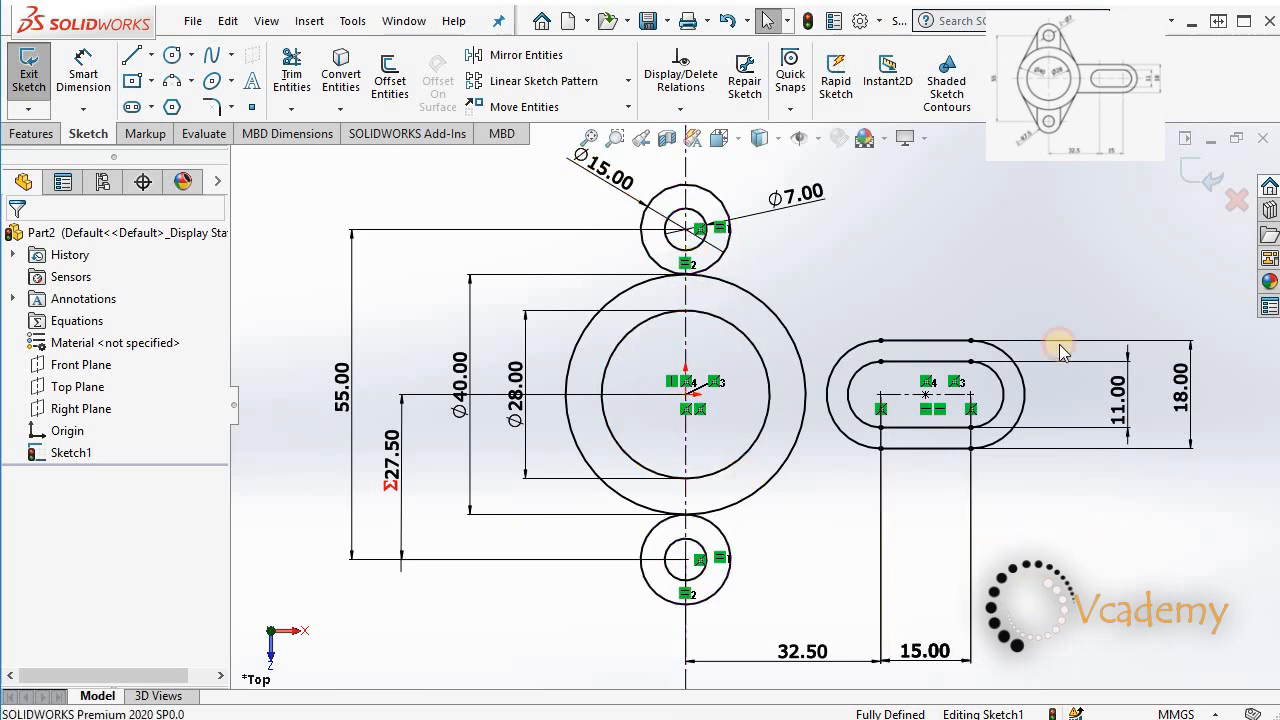
scroll(911, 278, "up", 1)
scroll(910, 278, "down", 1)
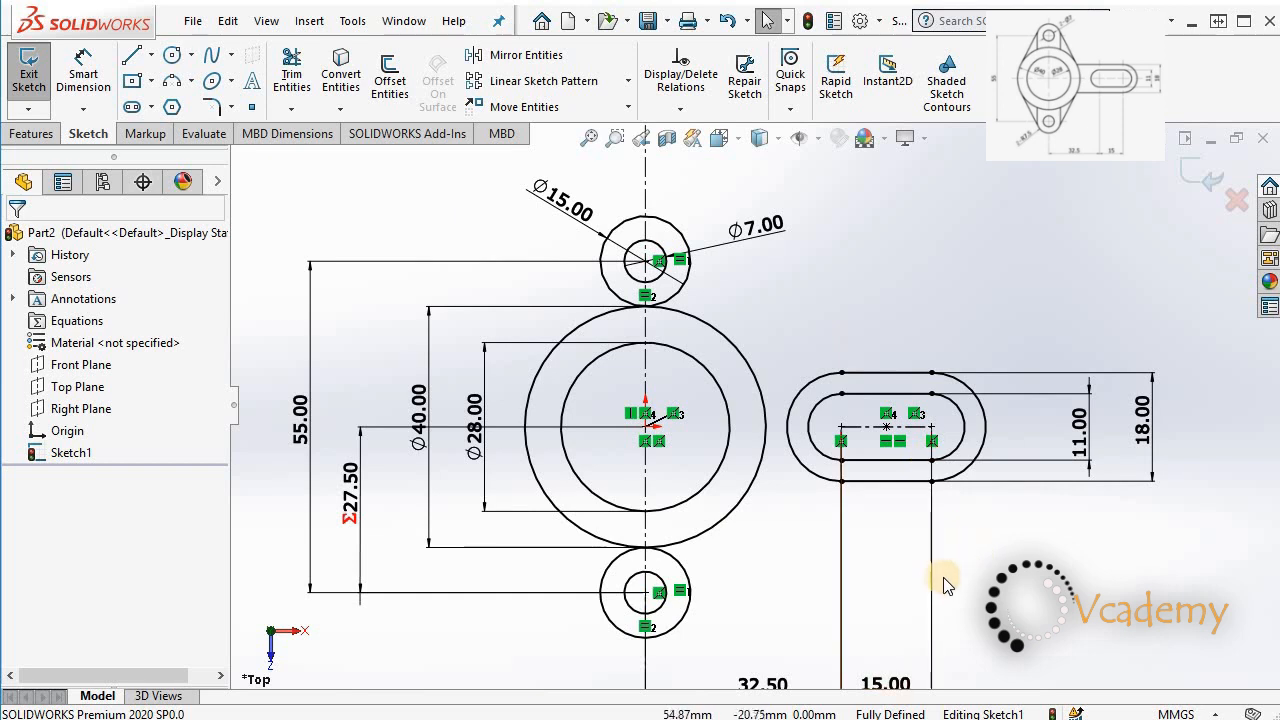
scroll(860, 565, "up", 1)
scroll(890, 553, "down", 1)
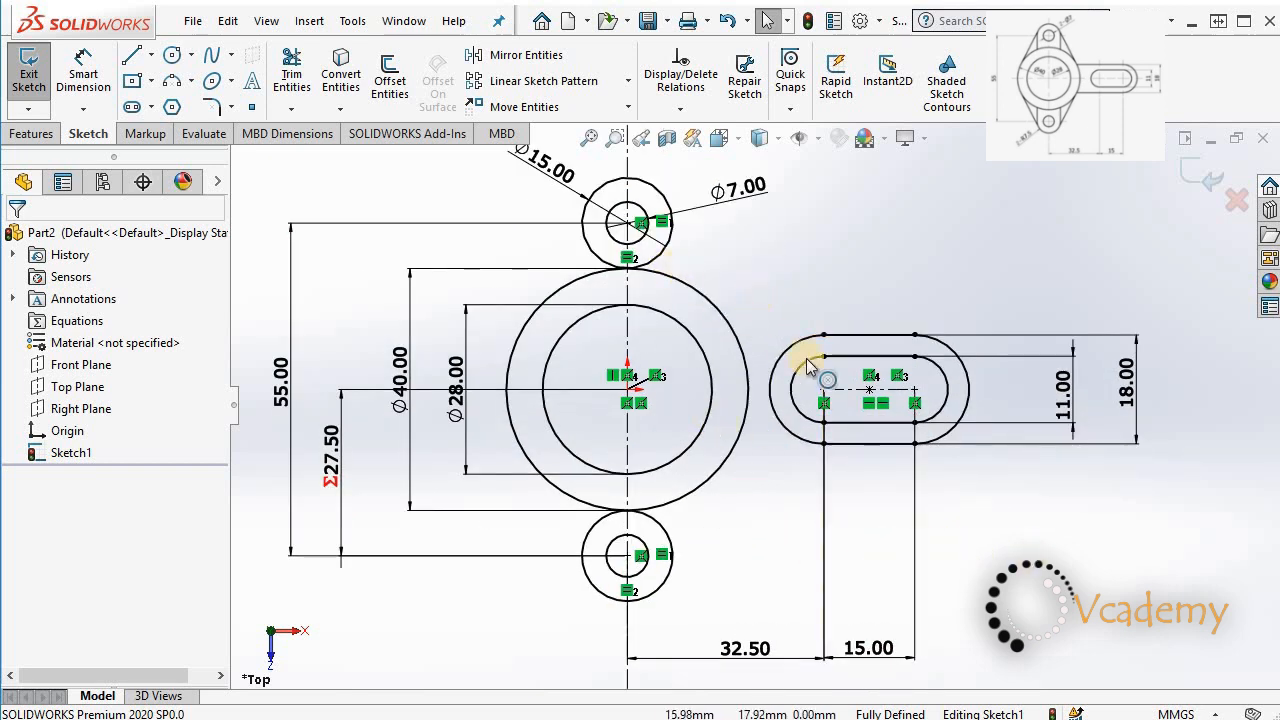
Draw a line about 24.5 mm long, tangent to the upper lug's outer circle and the 40 mm circle, on the side facing the slots
left_click(130, 57)
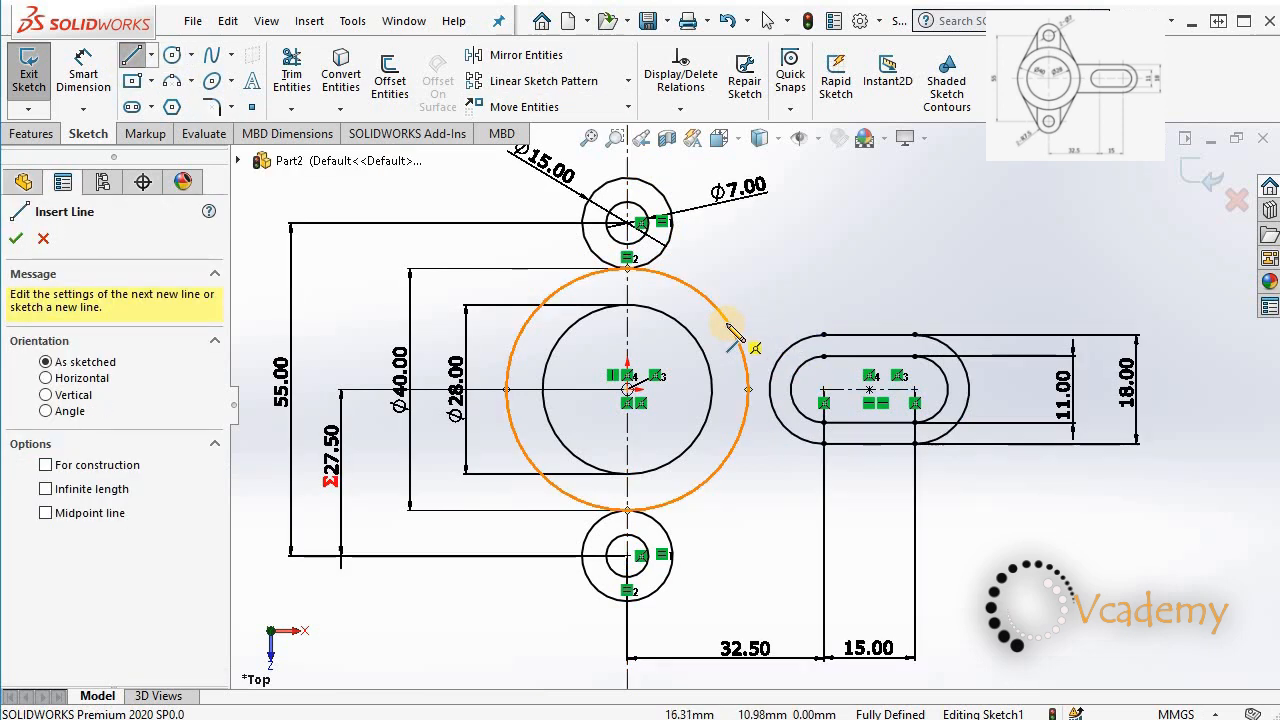
left_click(678, 262)
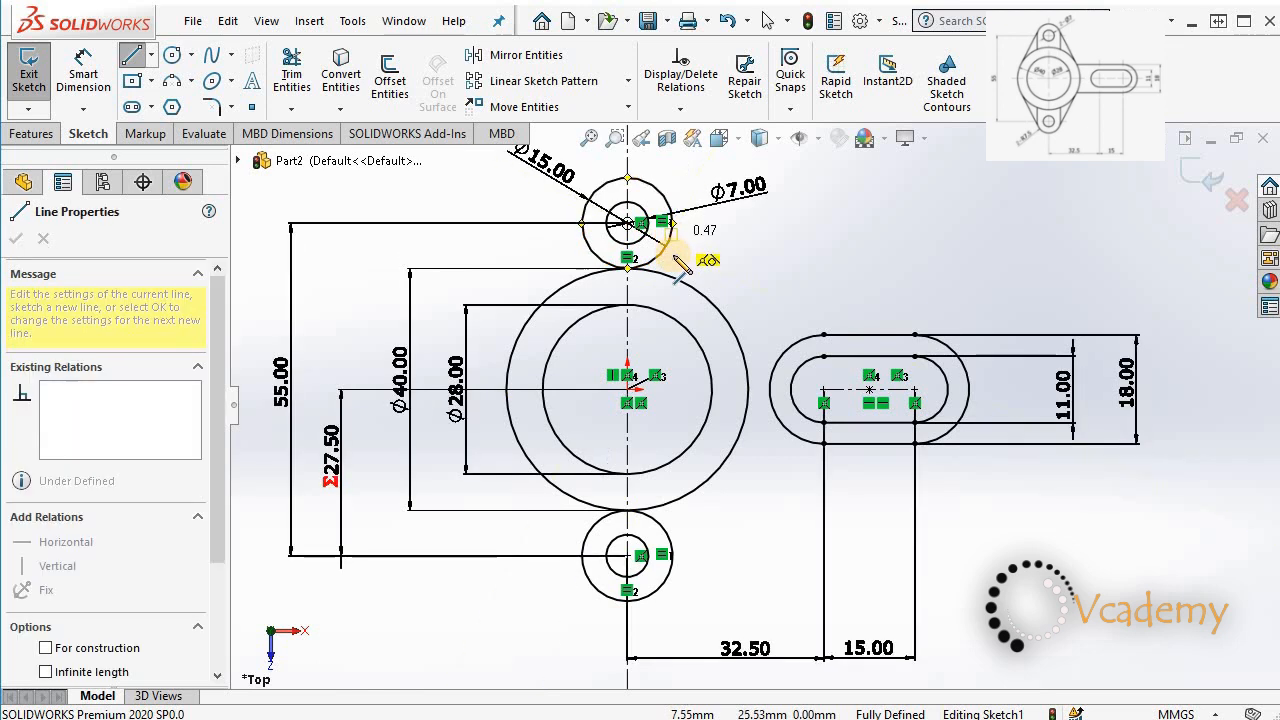
left_click(736, 336)
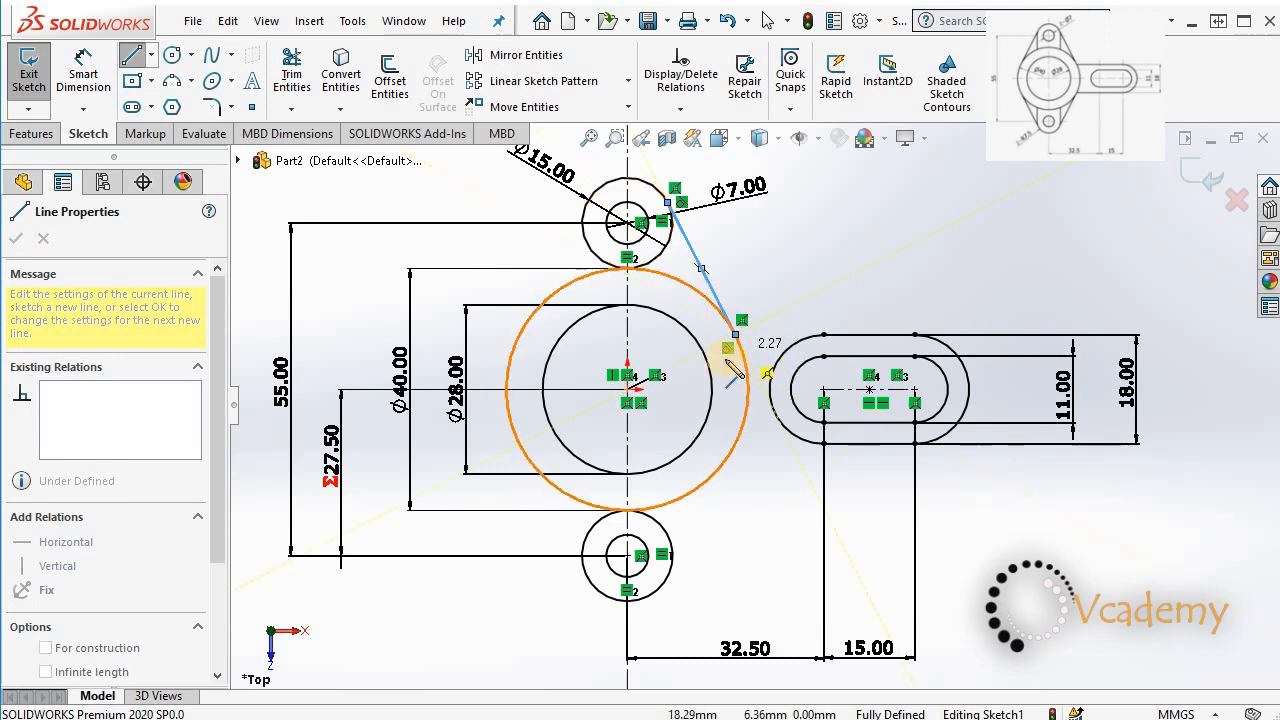
key("Escape")
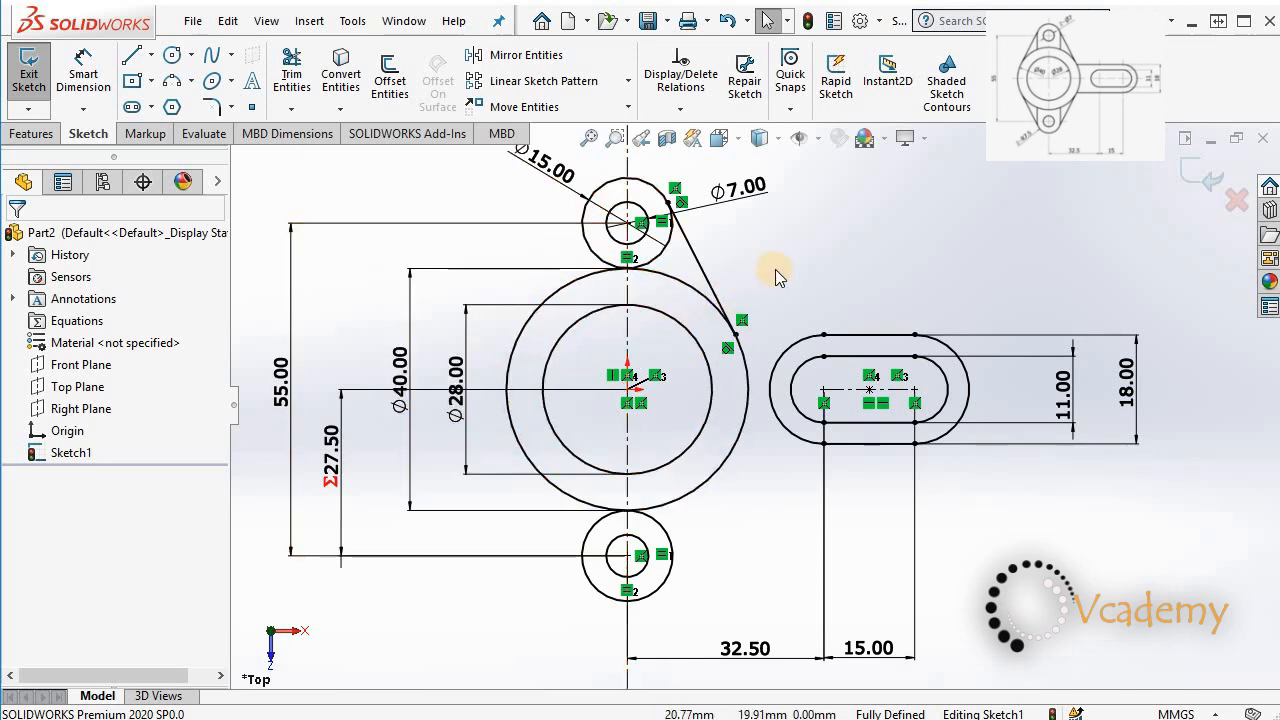
Mirror the tangent line about the vertical centerline, keeping the original
left_click(708, 287)
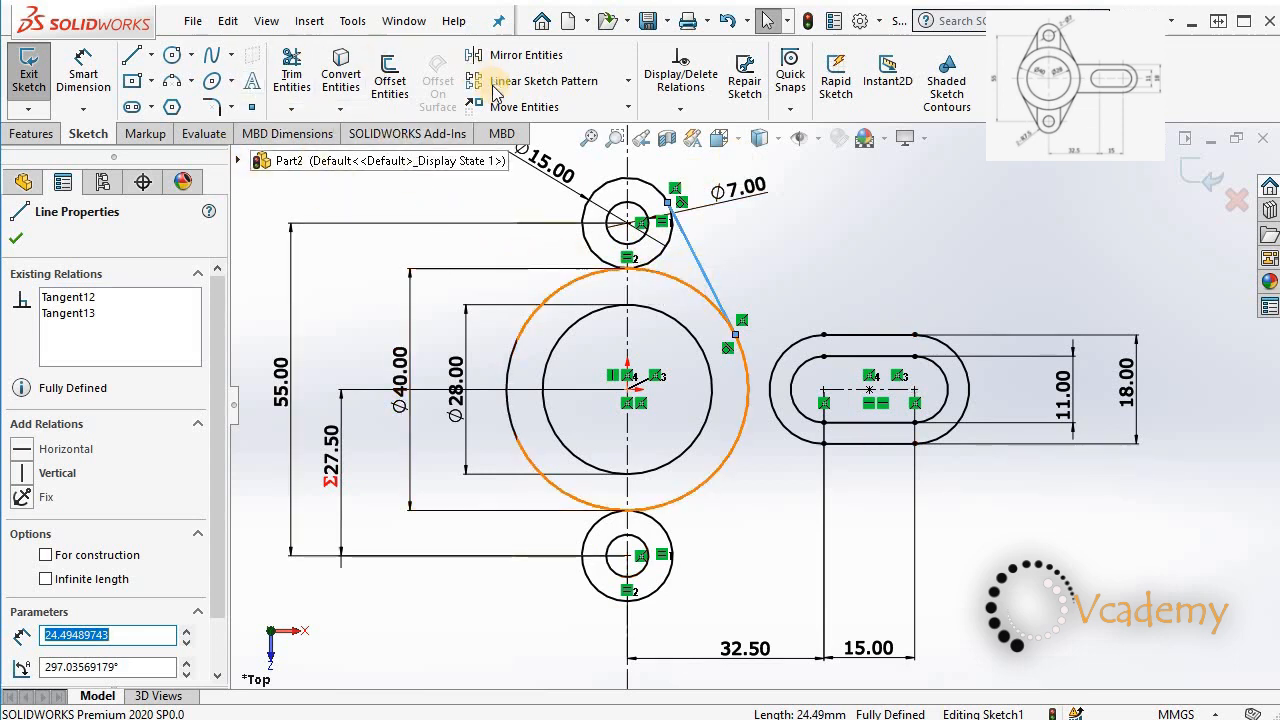
left_click(530, 55)
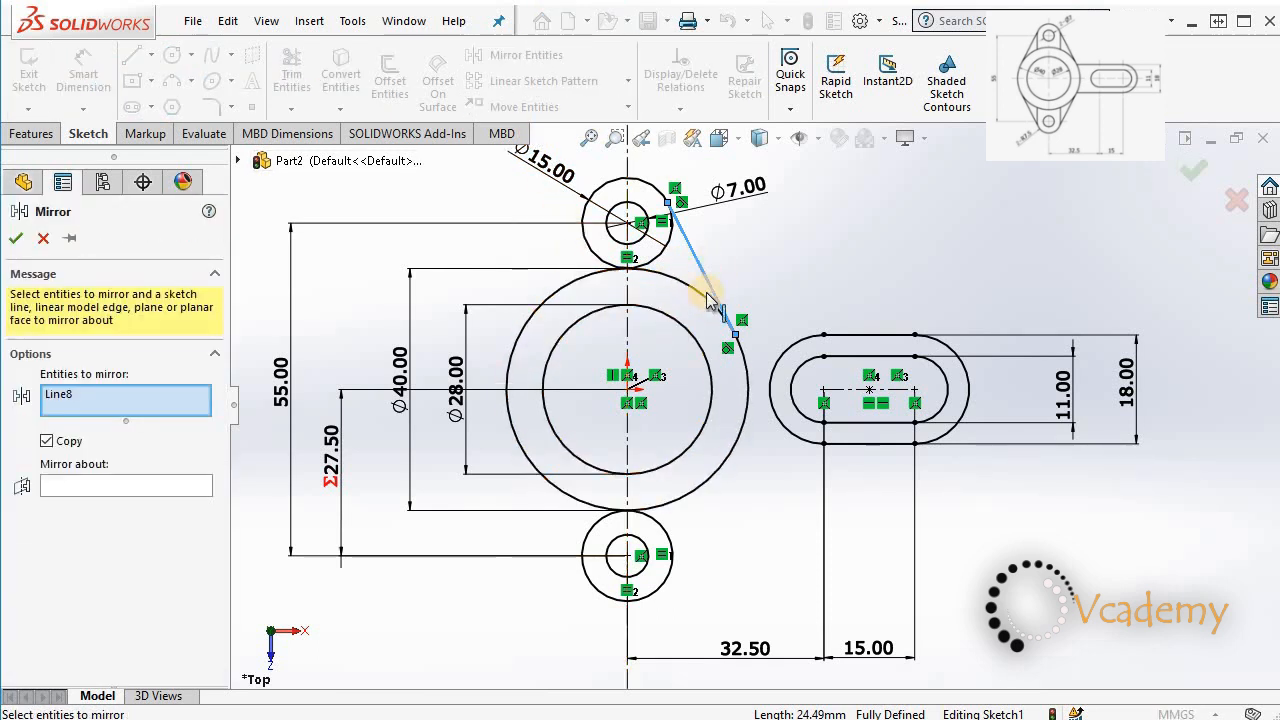
left_click(91, 484)
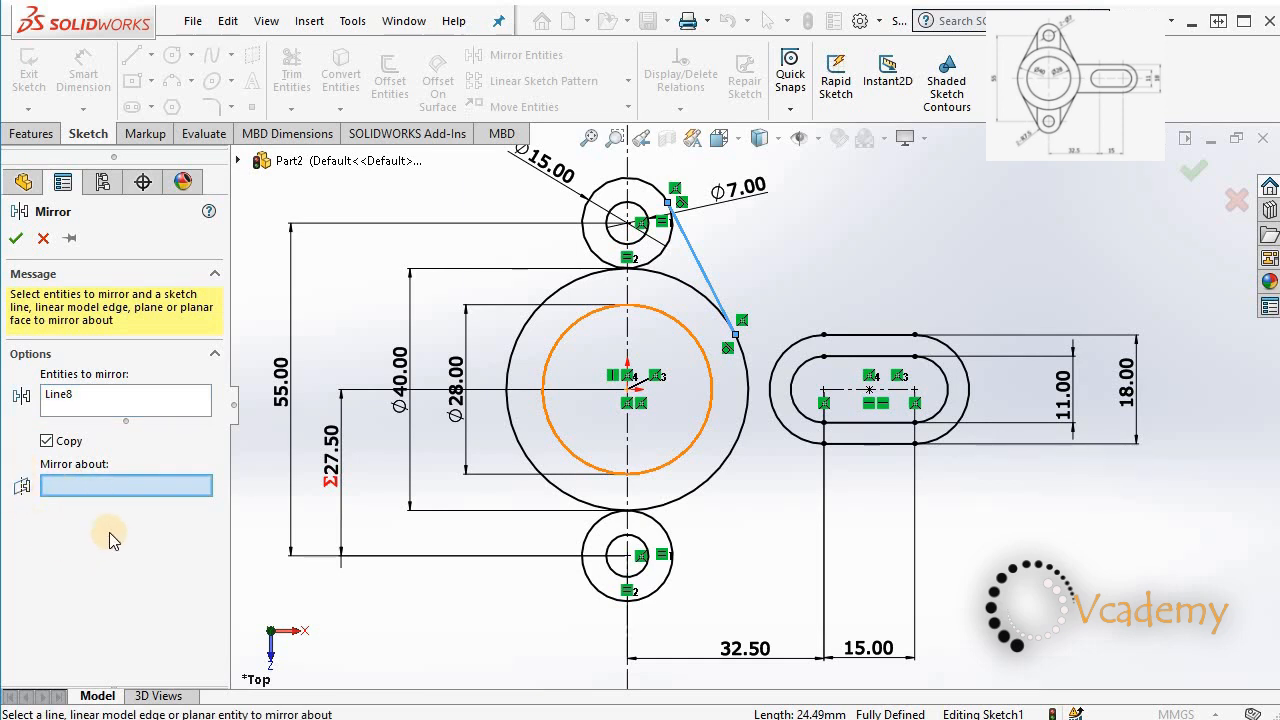
left_click(628, 343)
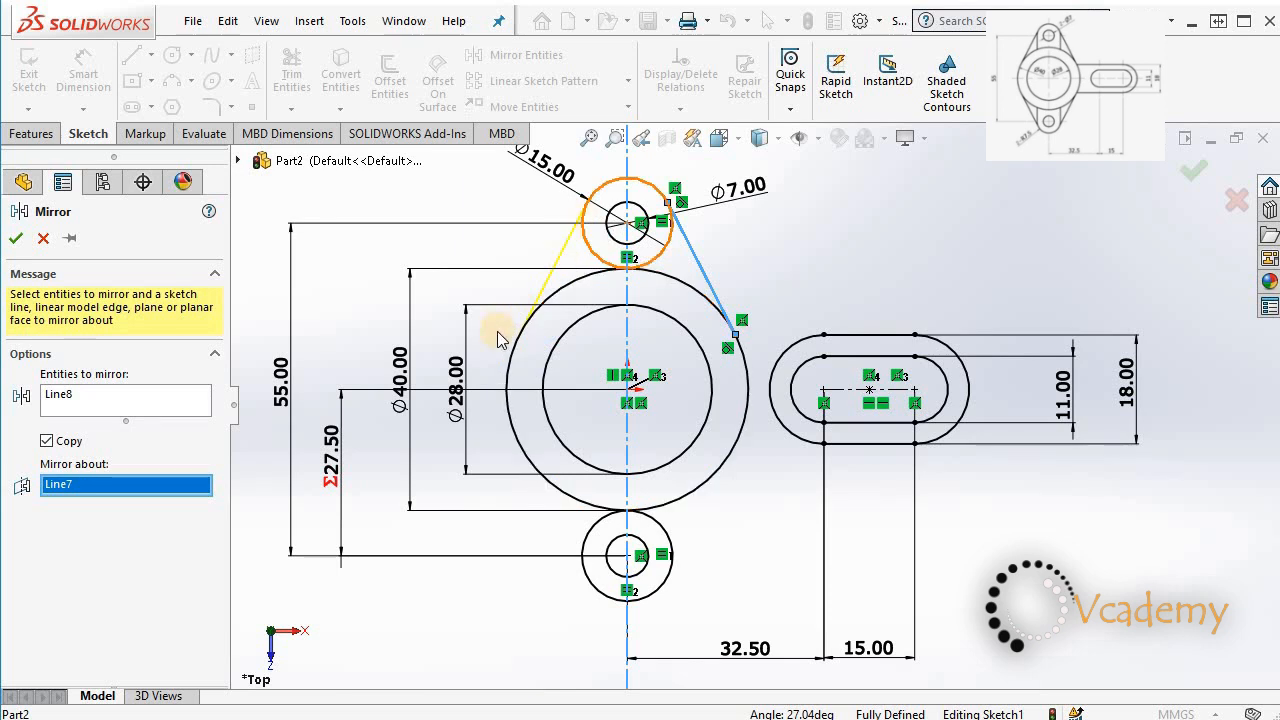
left_click(20, 239)
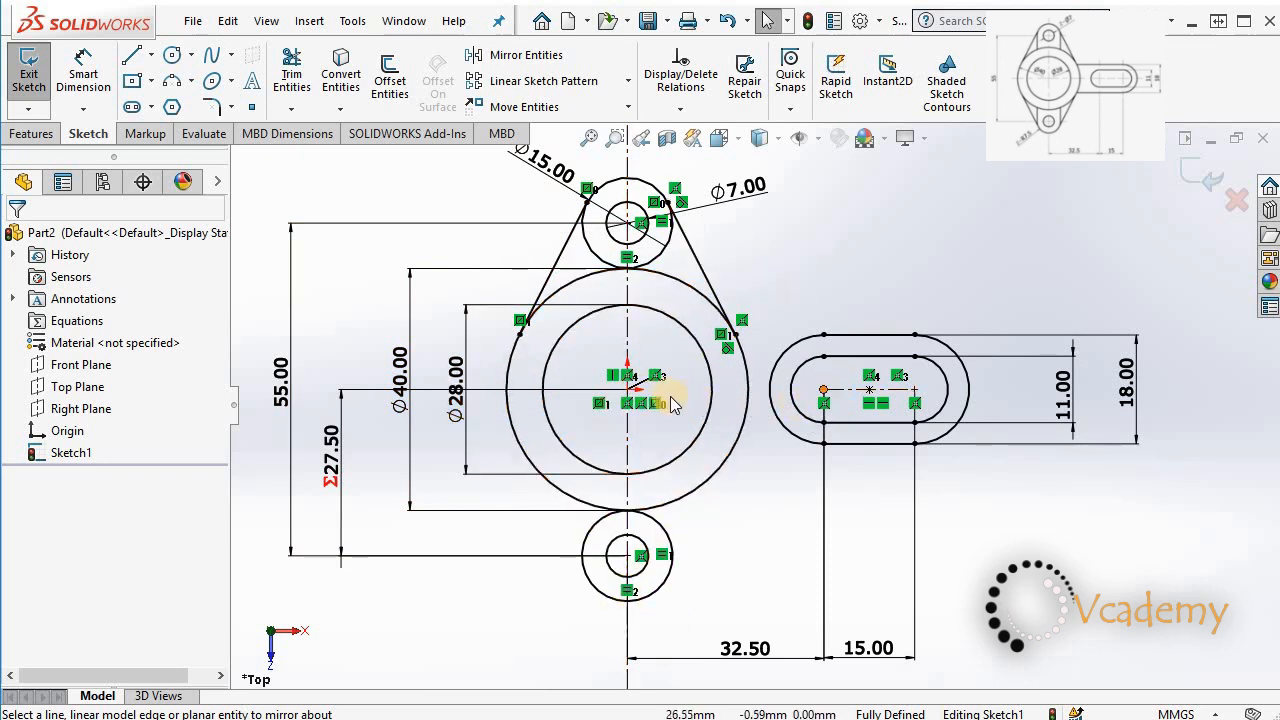
Draw a horizontal centerline from the origin and give it infinite length
left_click(150, 62)
left_click(190, 103)
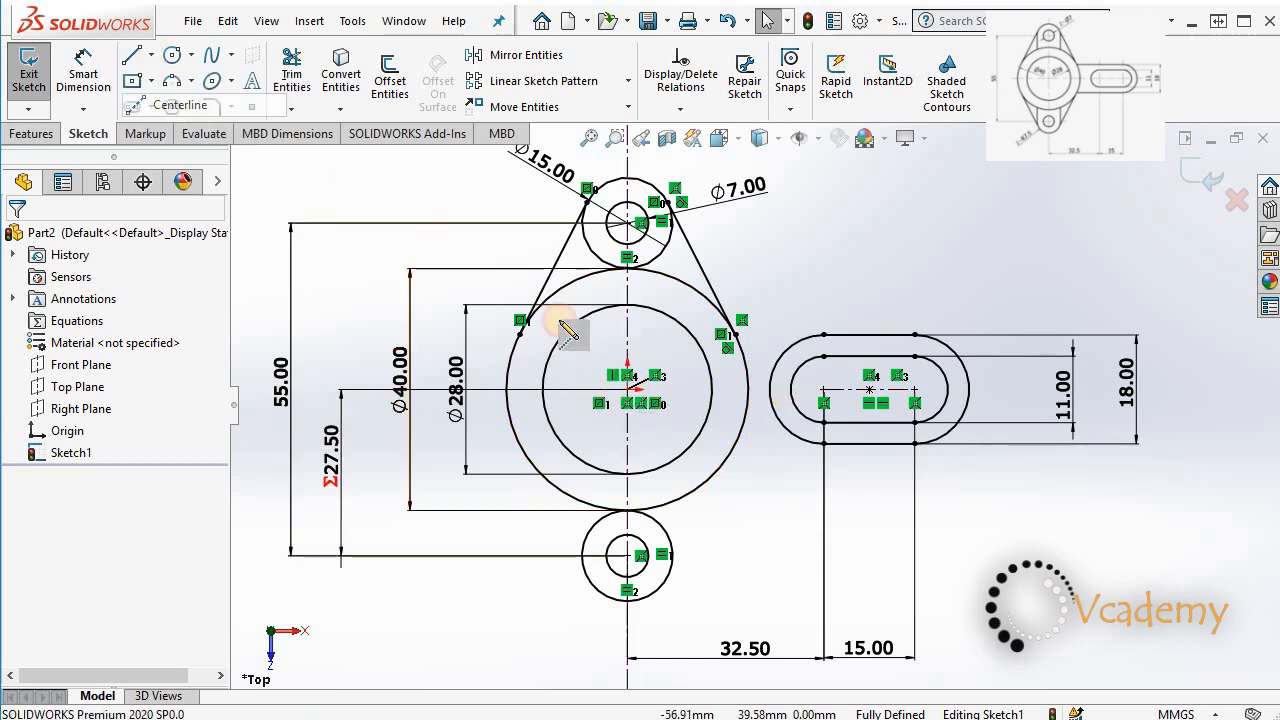
left_click(628, 390)
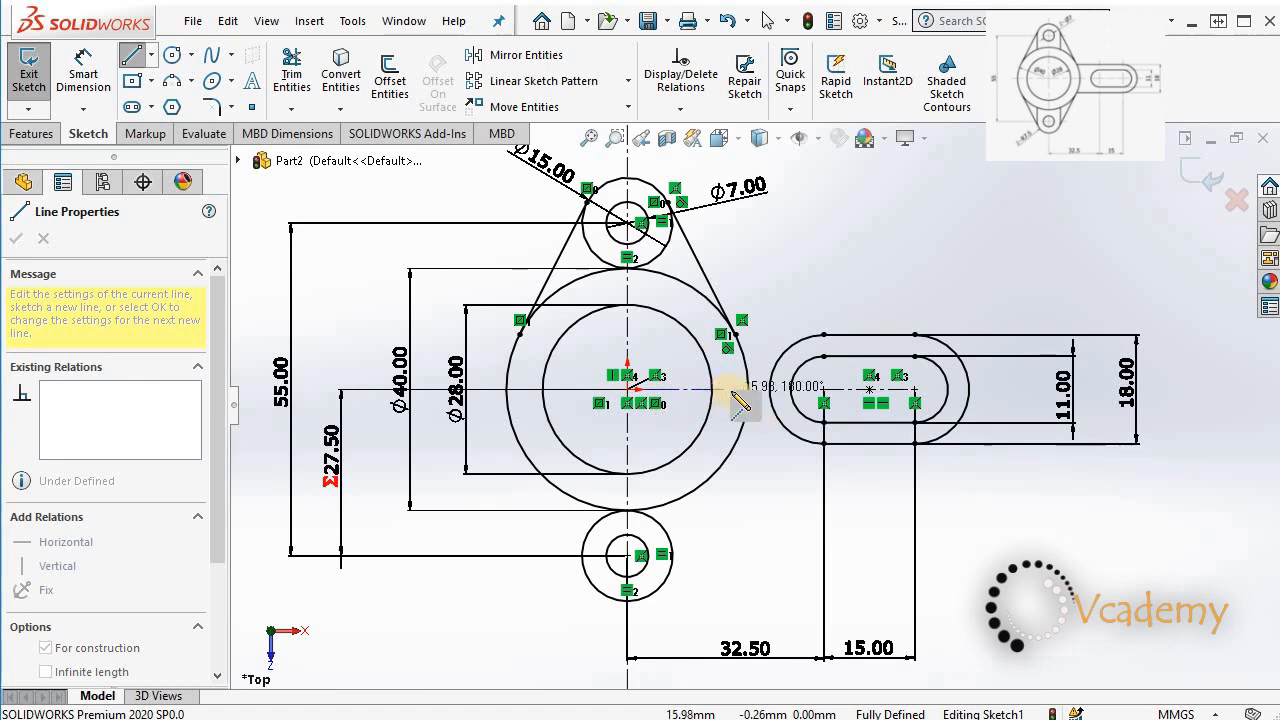
left_click(735, 391)
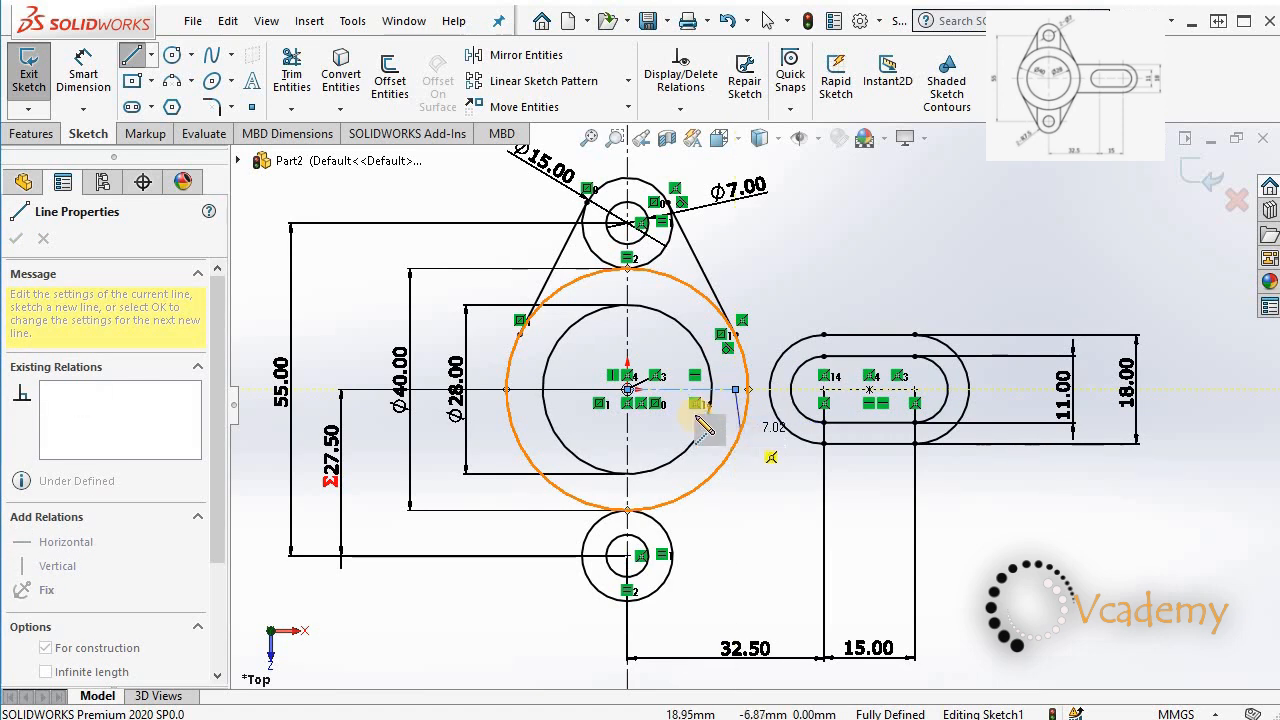
key("Escape")
left_click(687, 393)
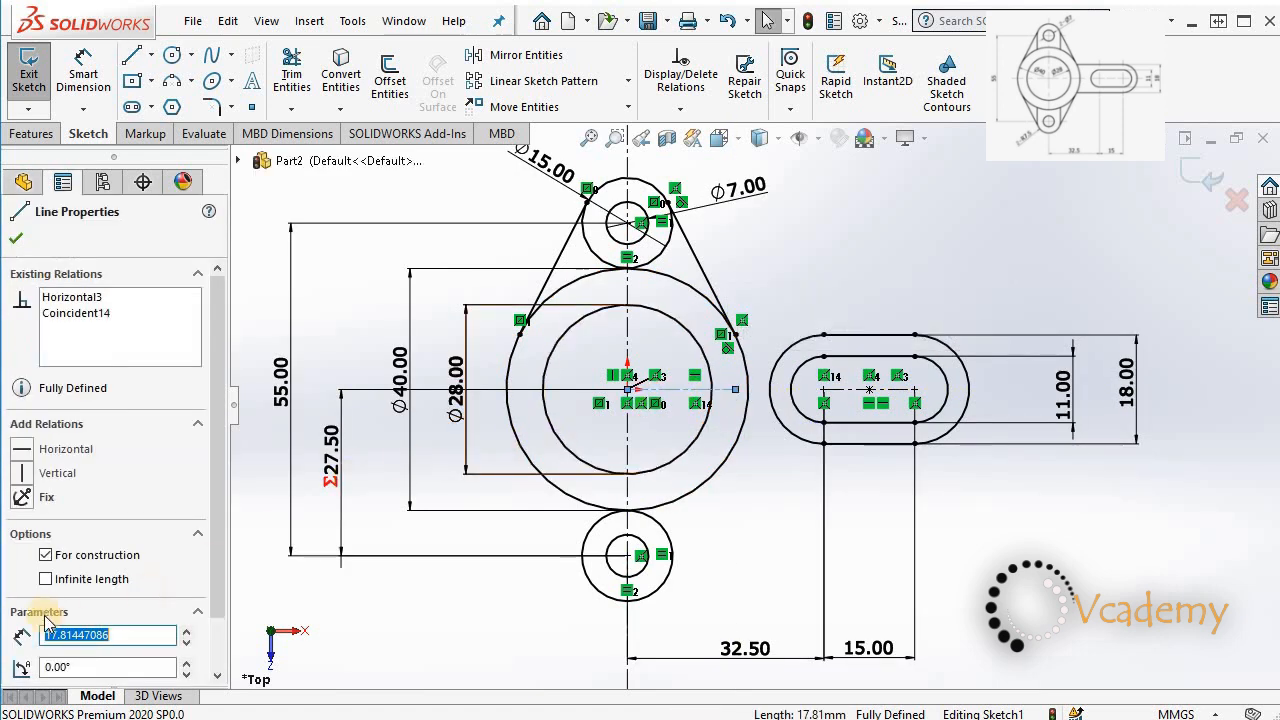
left_click(46, 579)
left_click(960, 549)
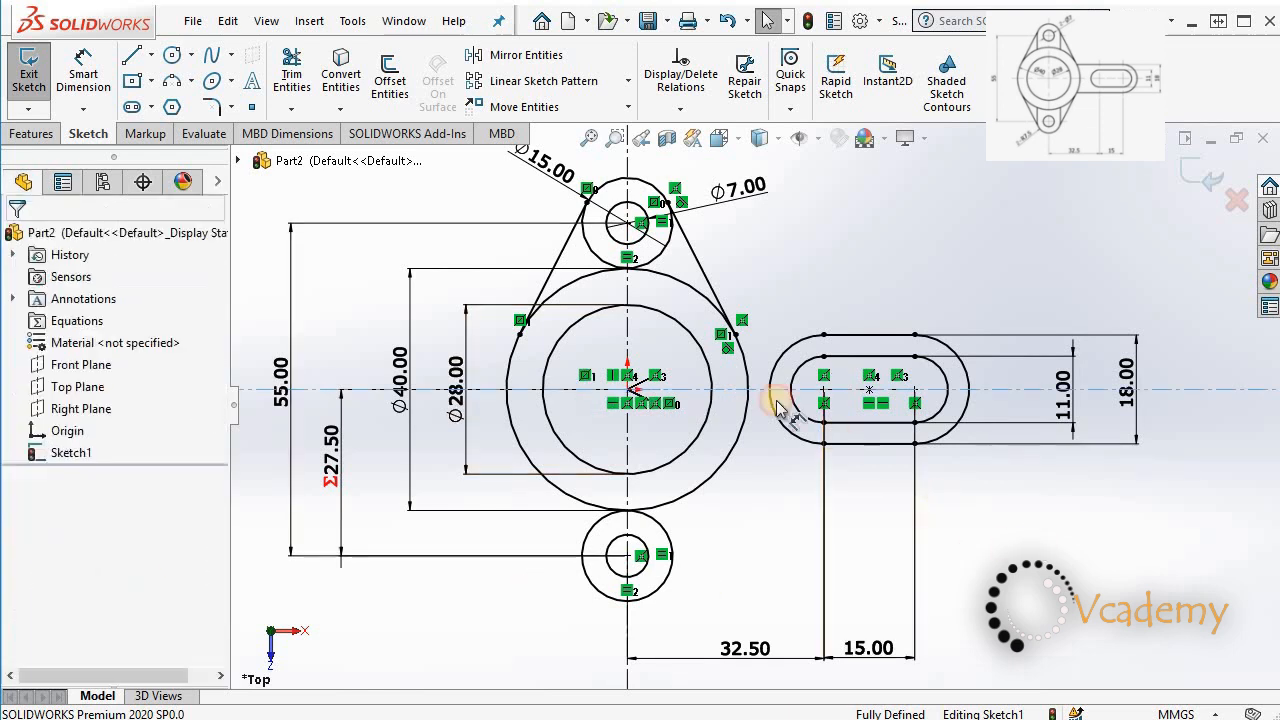
Mirror both upper tangent lines about the horizontal centerline, keeping the originals
left_click(706, 272)
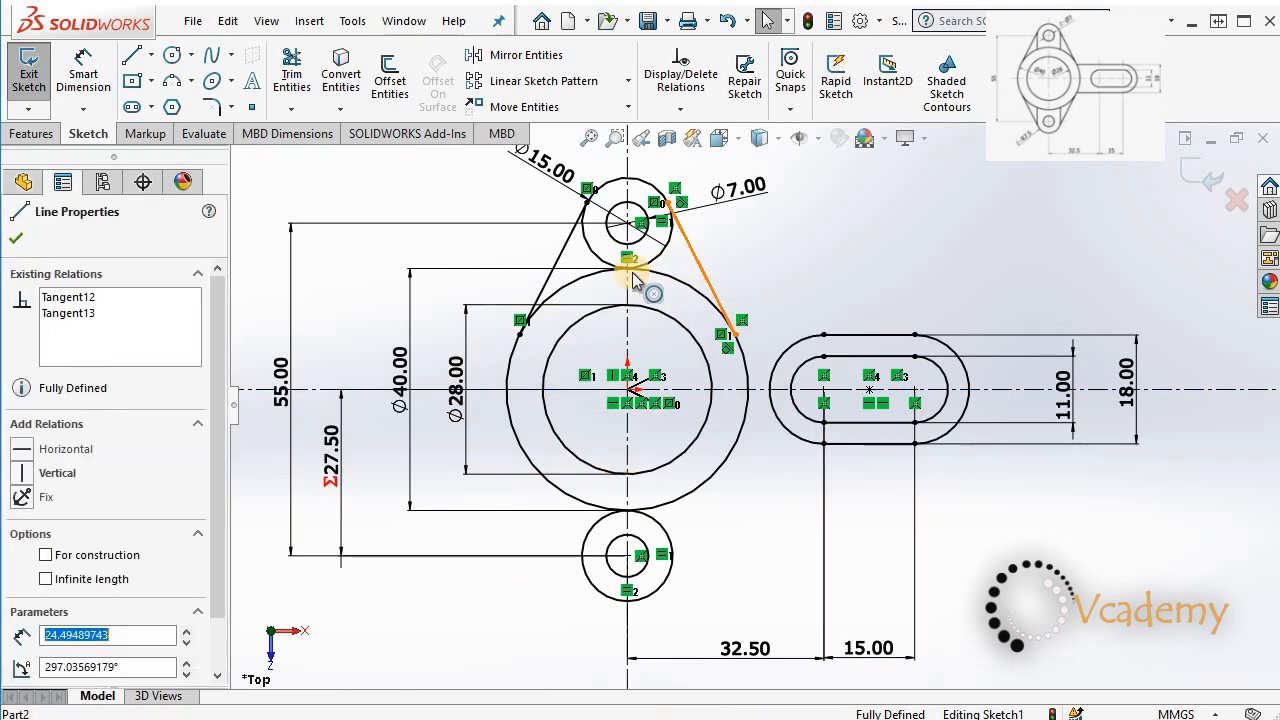
left_click(543, 286, "ctrl")
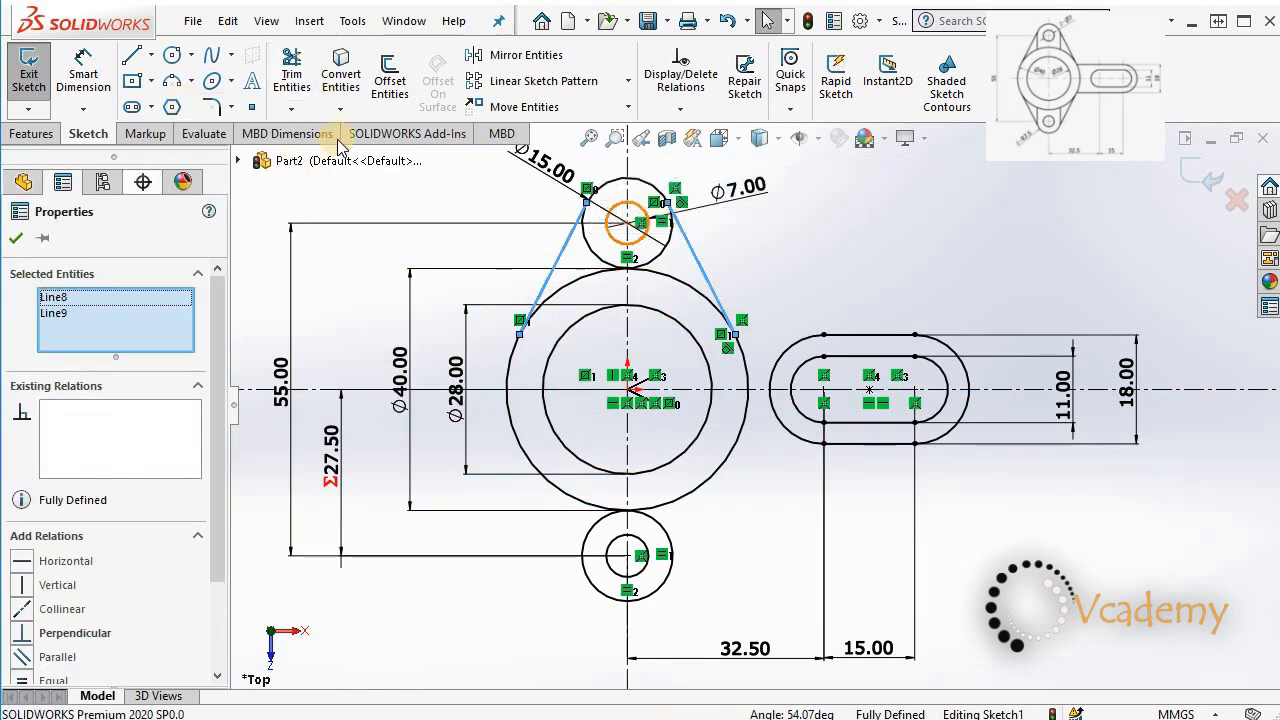
left_click(515, 55)
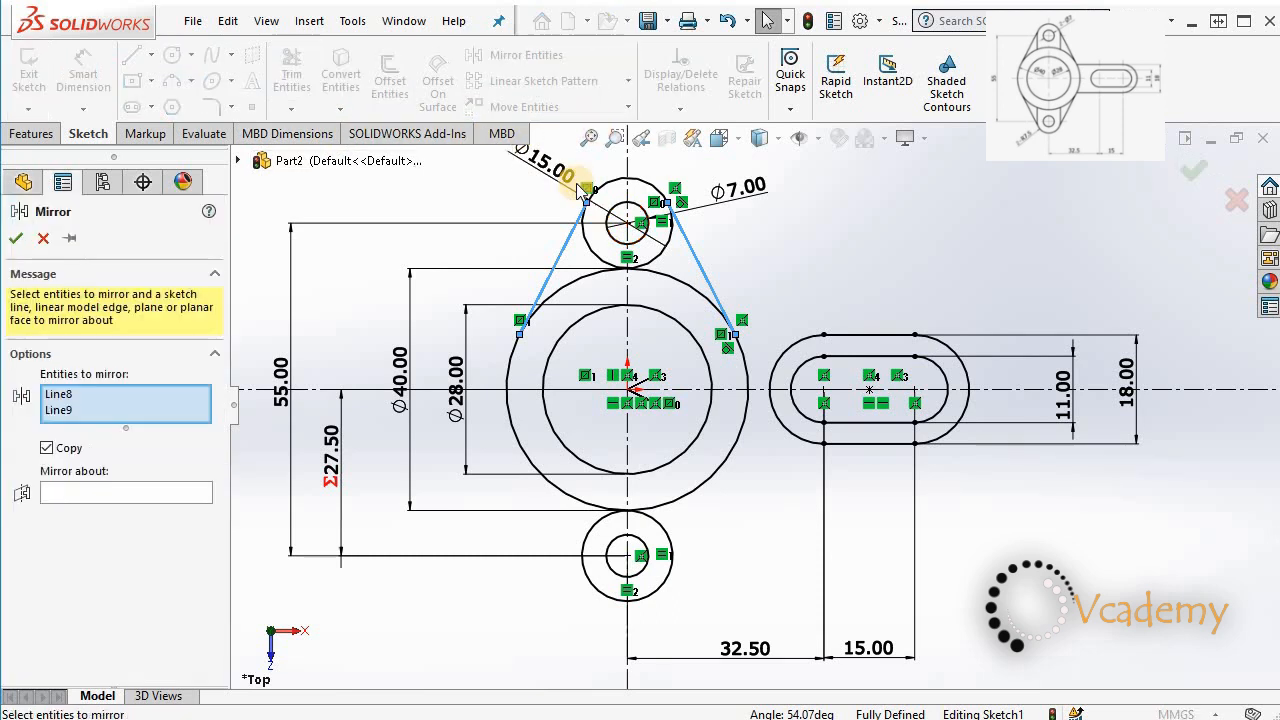
left_click(175, 490)
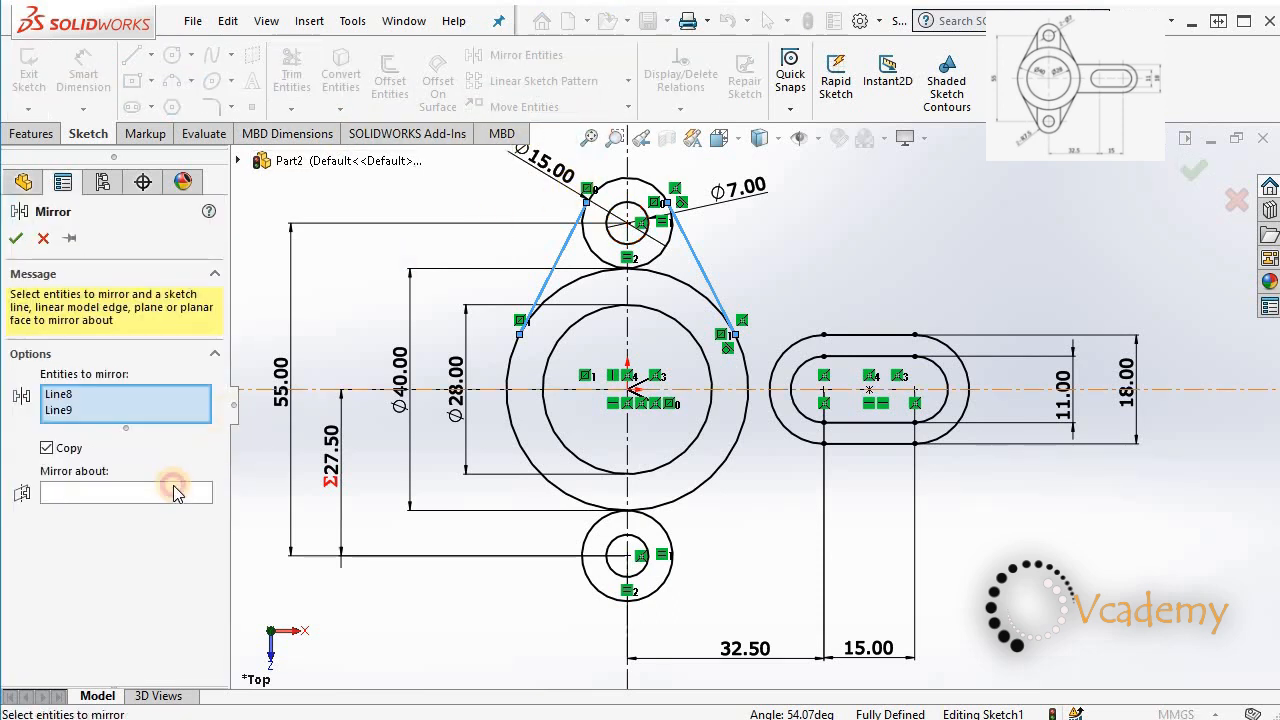
left_click(704, 390)
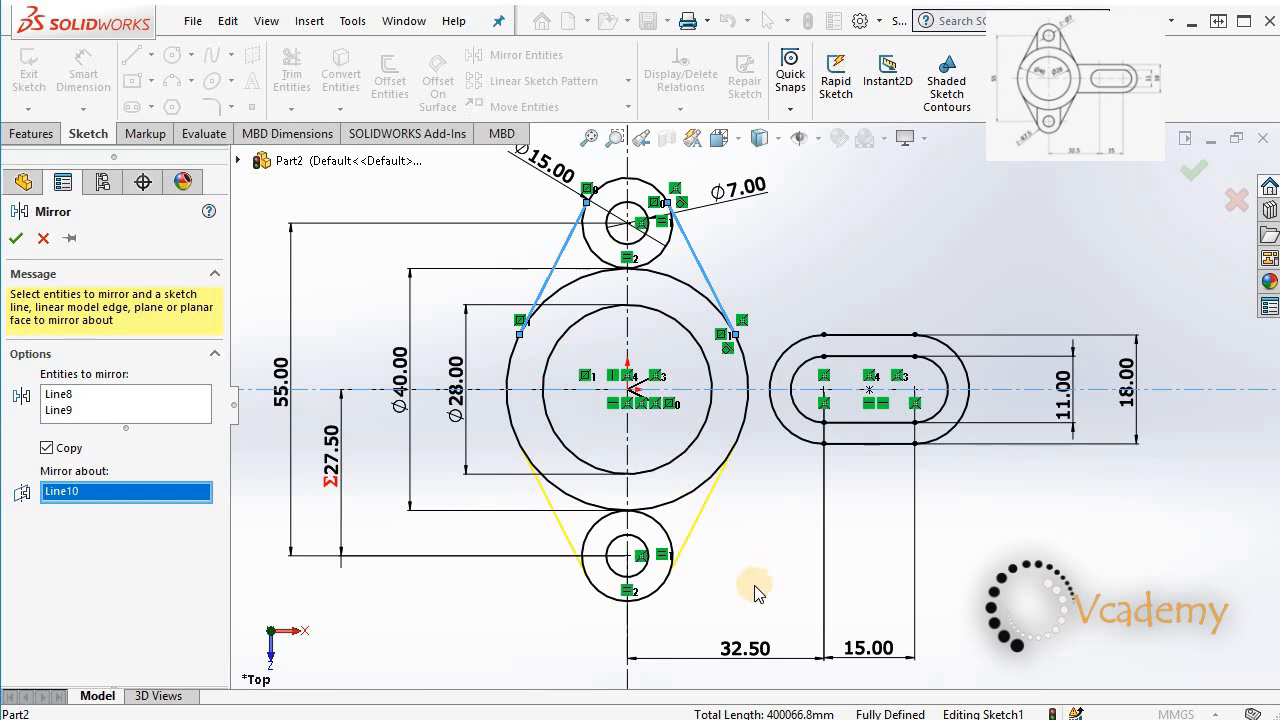
left_click(17, 239)
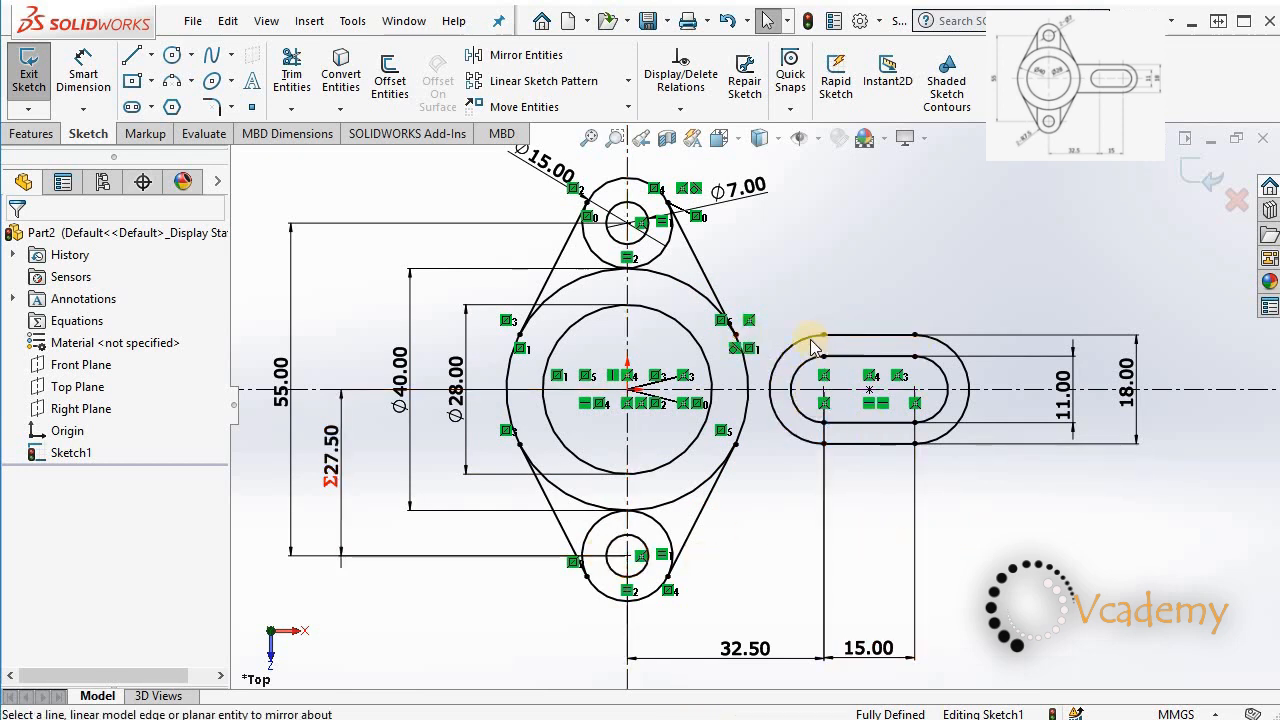
Power-trim the outer slot's end arc on the side facing the 40 mm circle
scroll(830, 362, "down", 3)
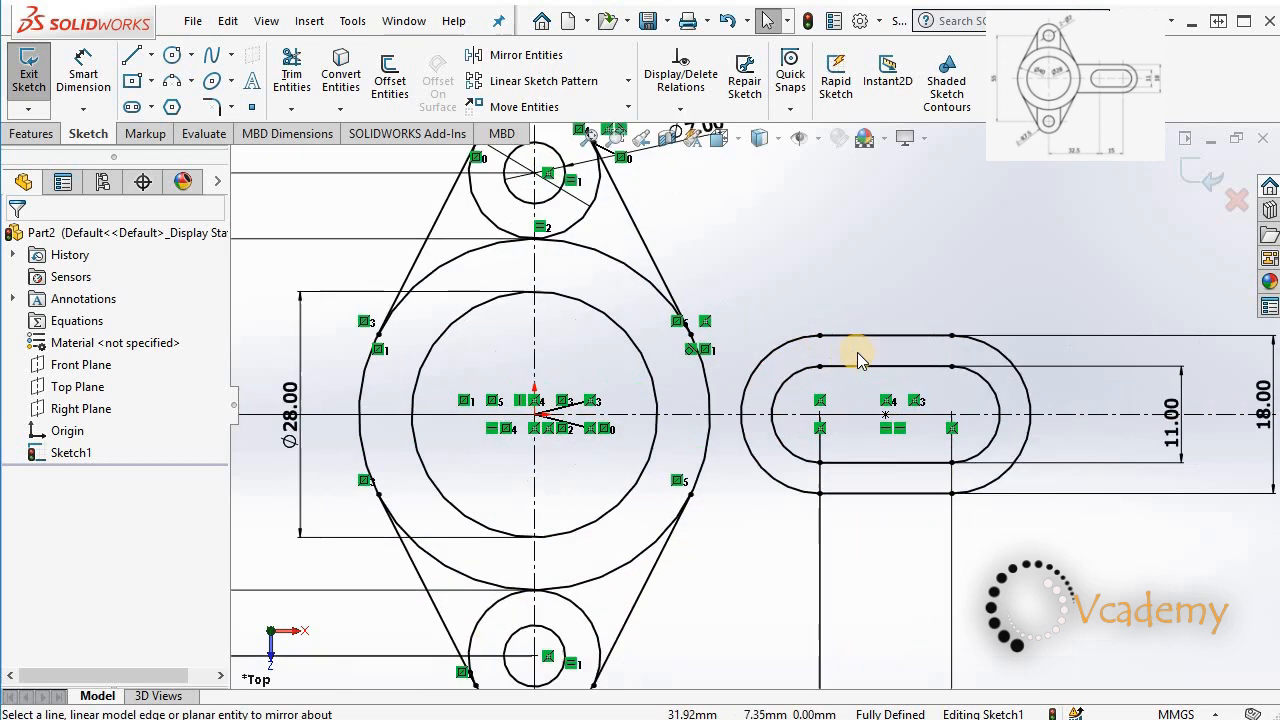
scroll(928, 452, "down", 1)
scroll(928, 458, "up", 2)
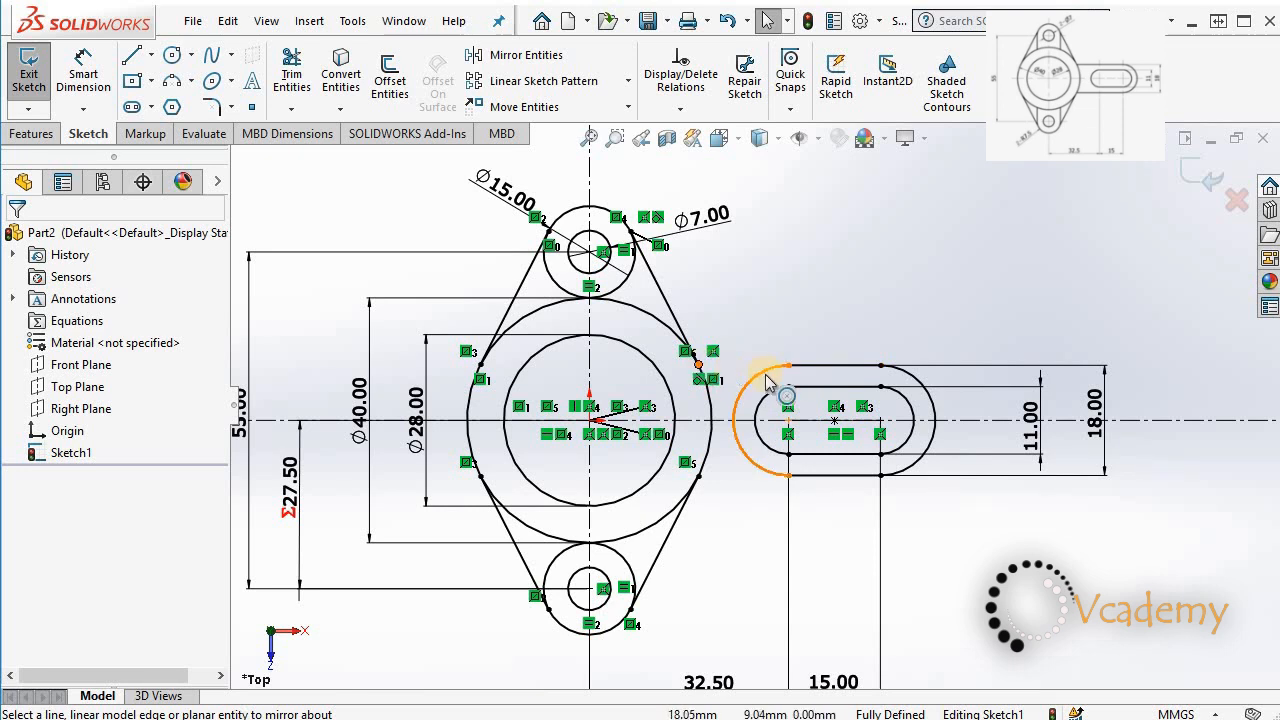
key("f")
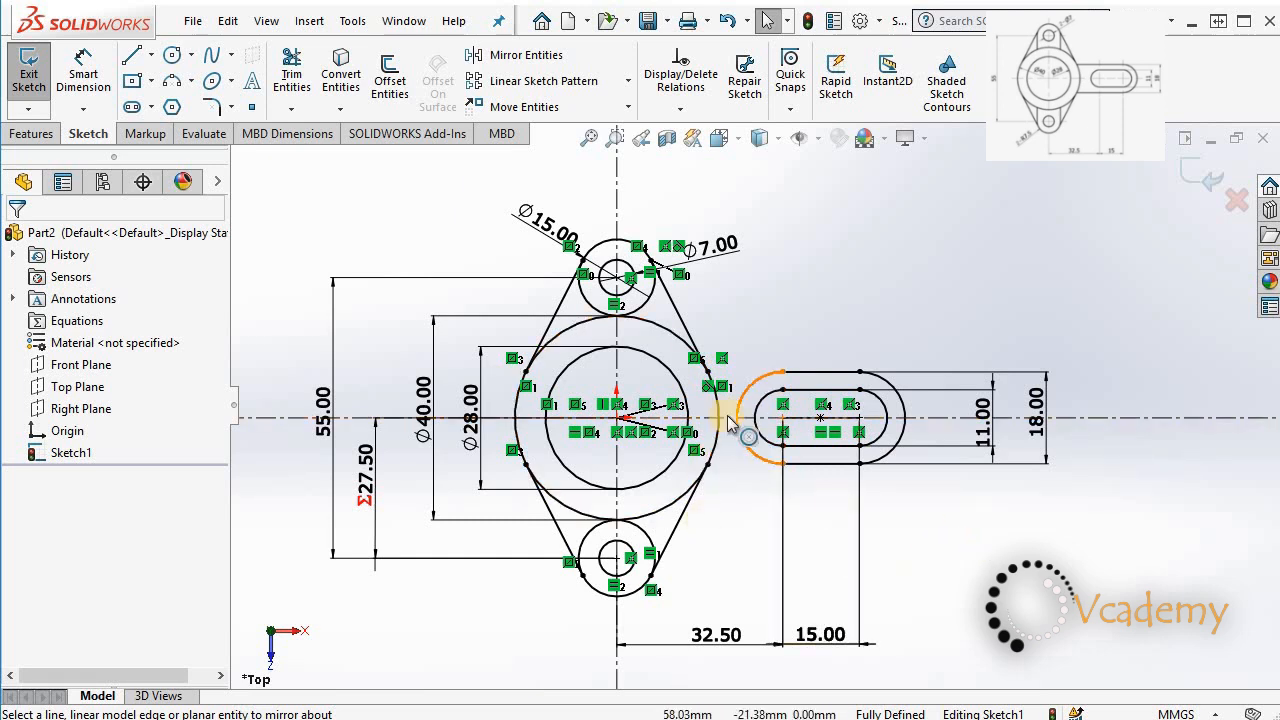
scroll(777, 438, "down", 1)
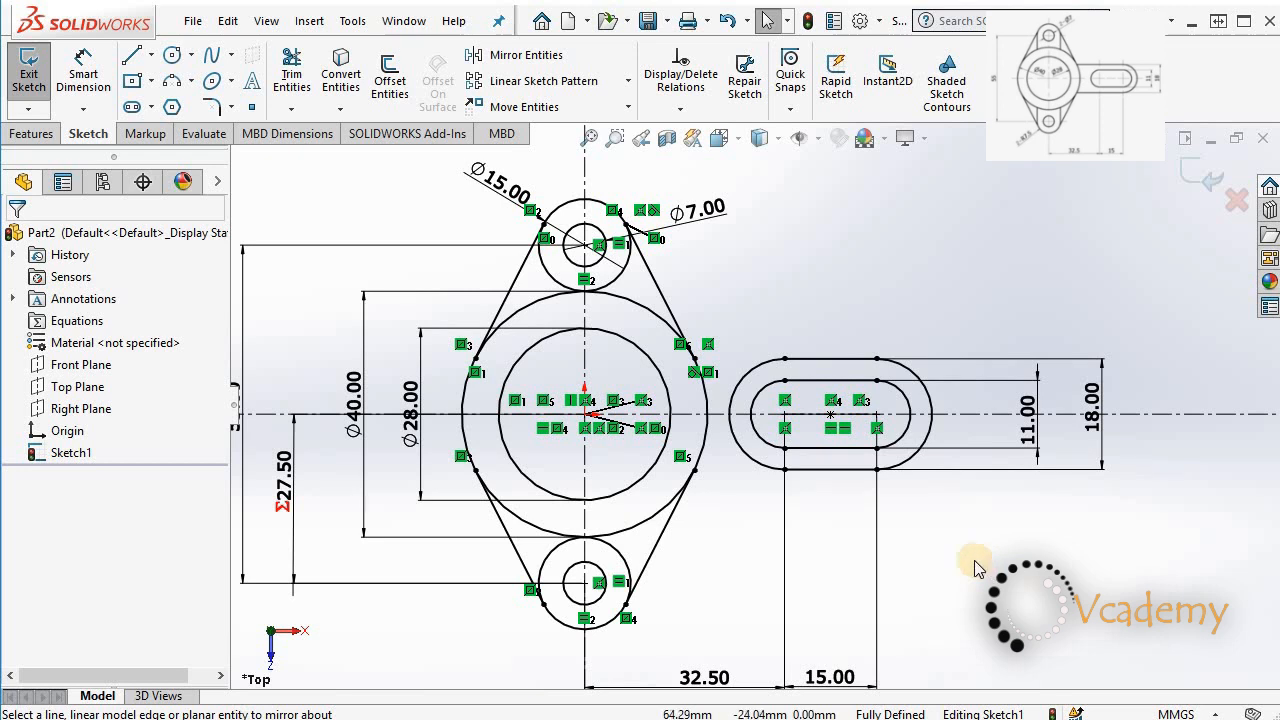
scroll(770, 400, "up", 1)
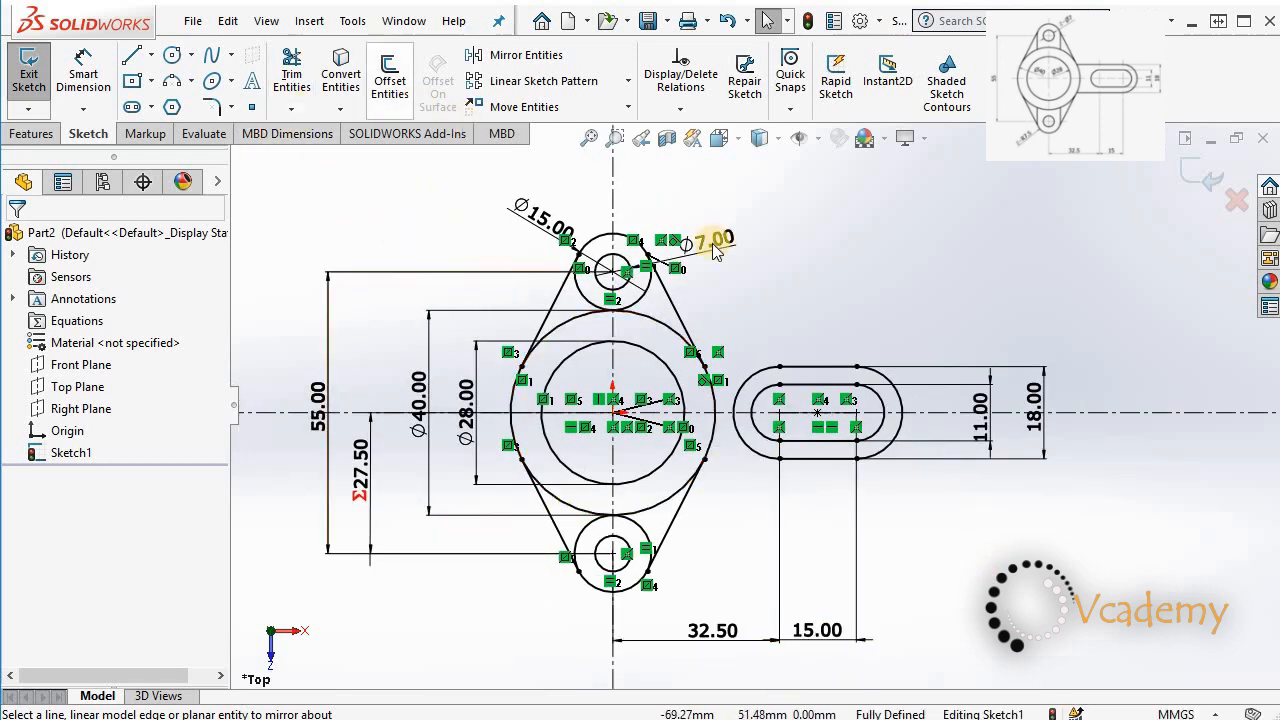
left_click(293, 111)
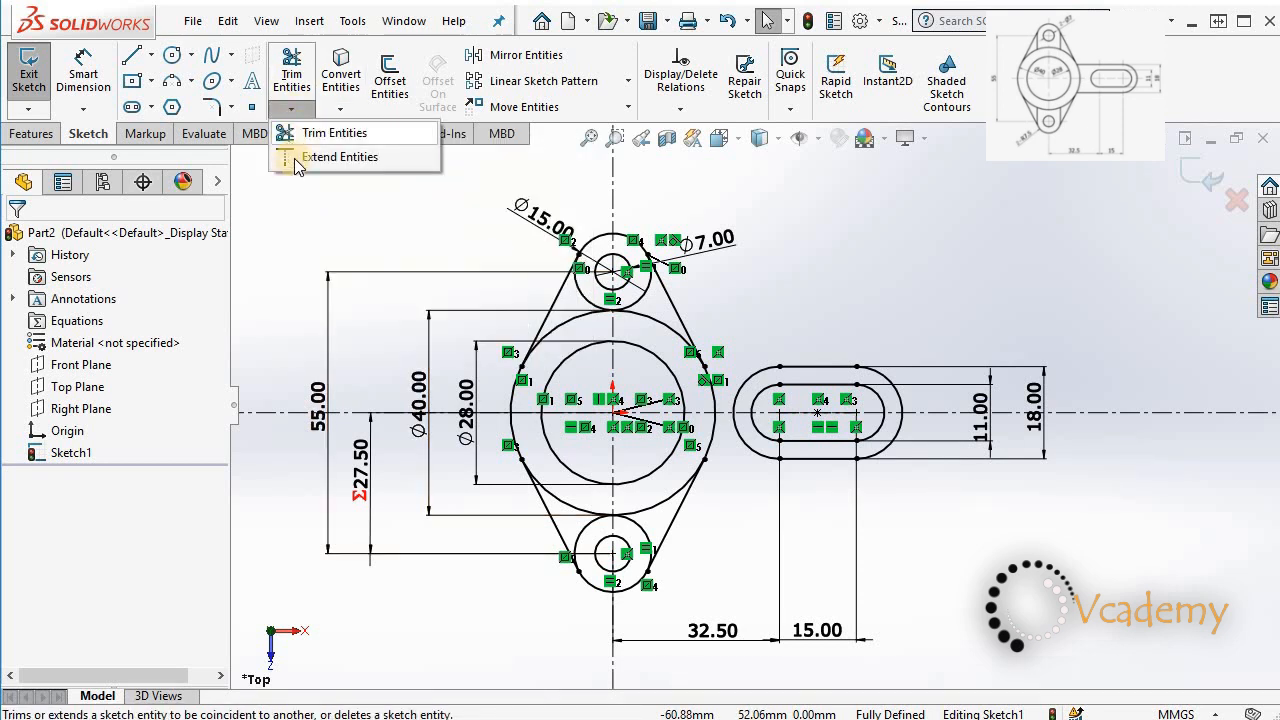
left_click(316, 161)
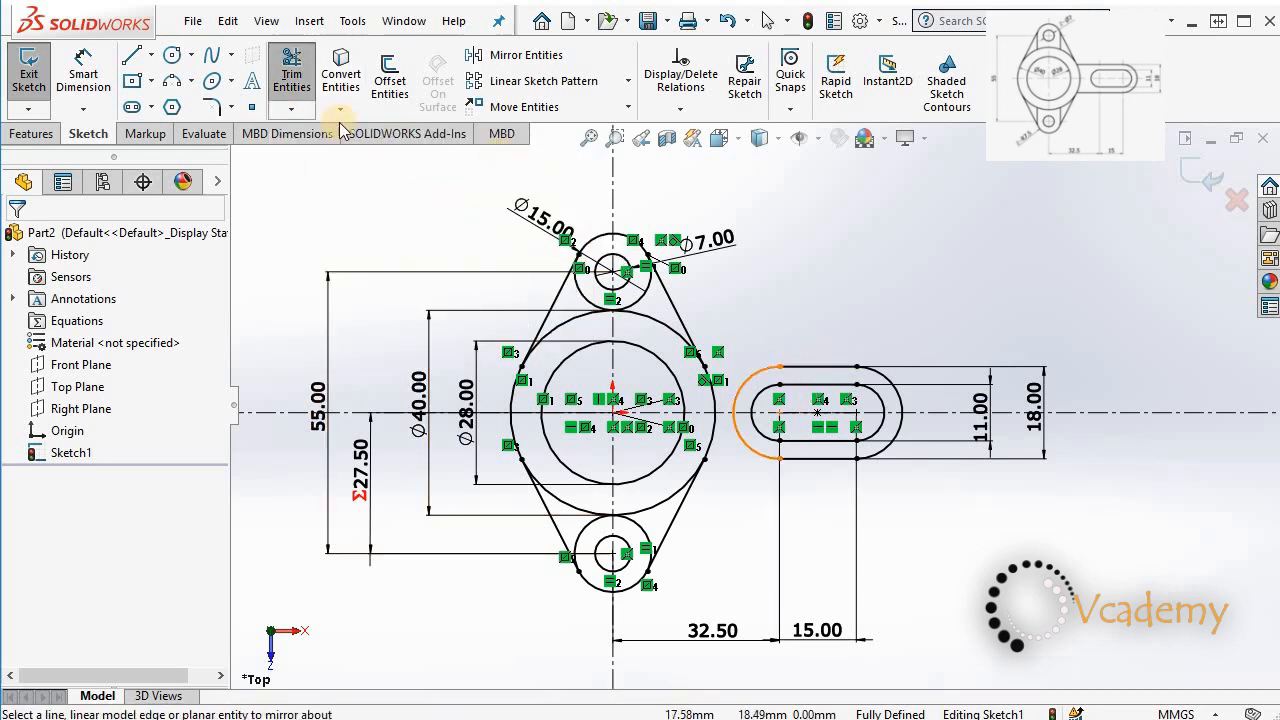
left_click(295, 108)
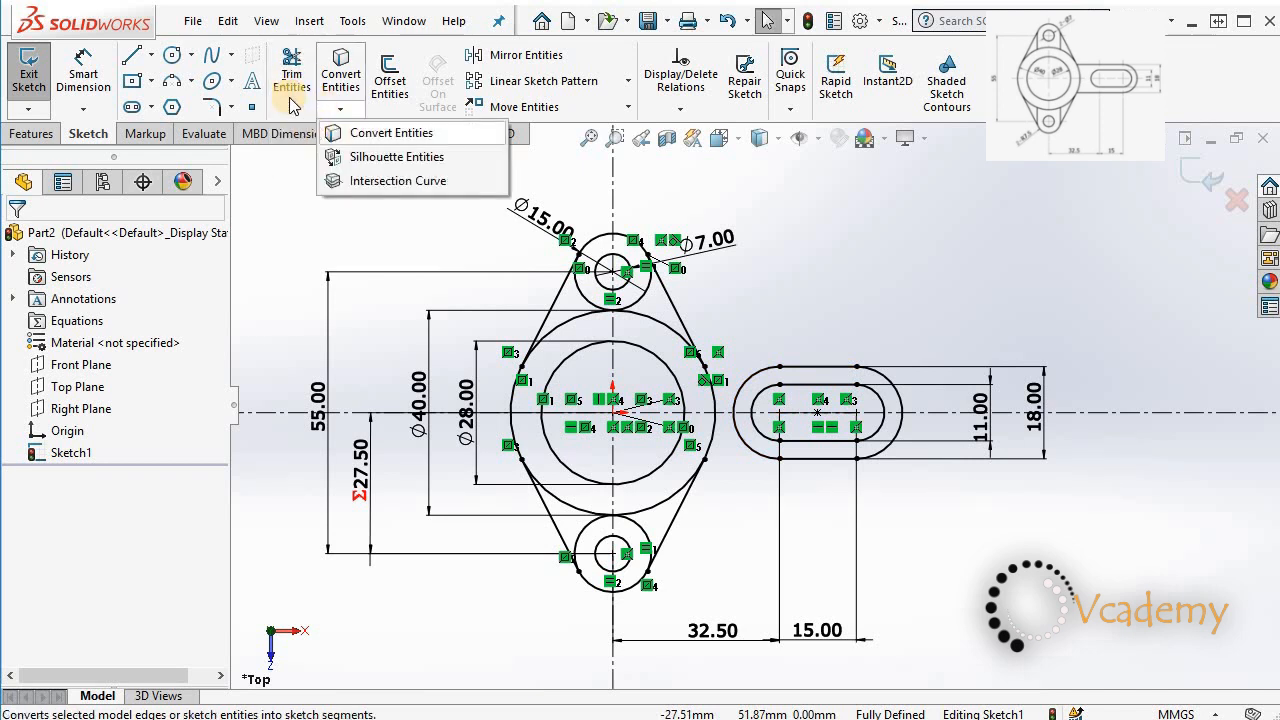
left_click(332, 133)
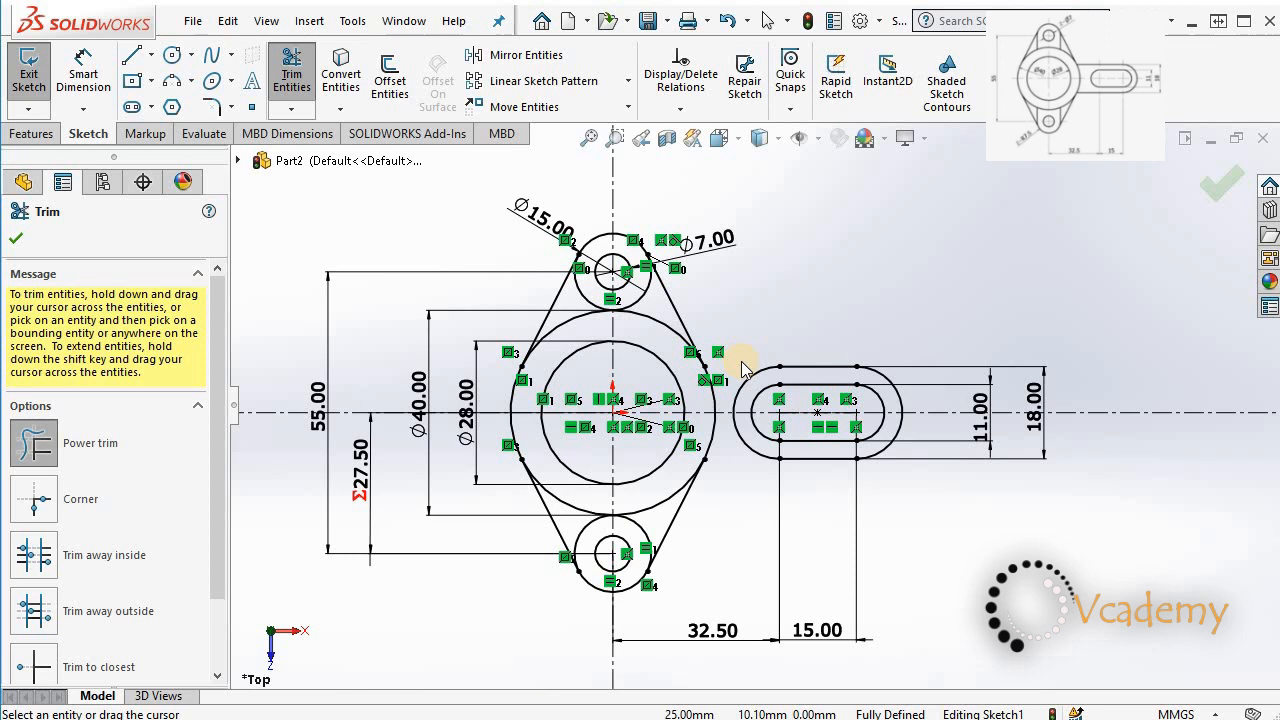
left_click_drag(752, 390, 755, 482)
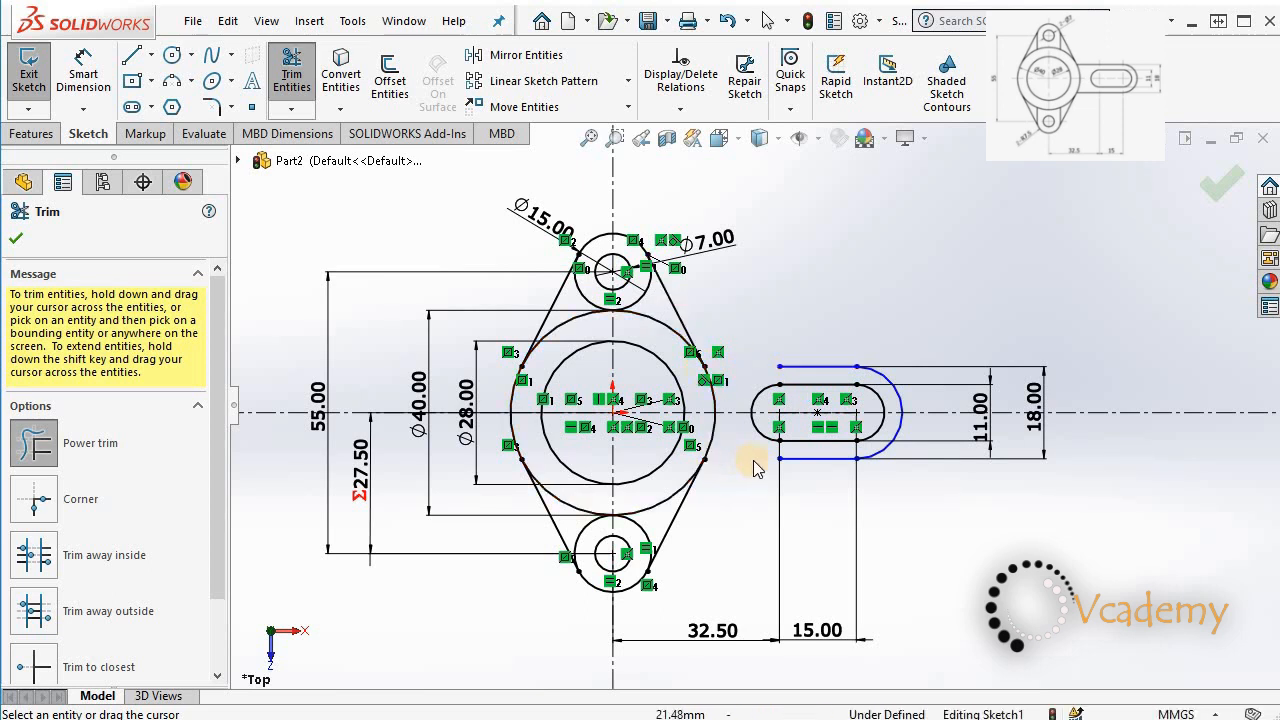
Extend the outer slot's two straight edges to the flange outline at the 40 mm circle
left_click(292, 109)
left_click(318, 157)
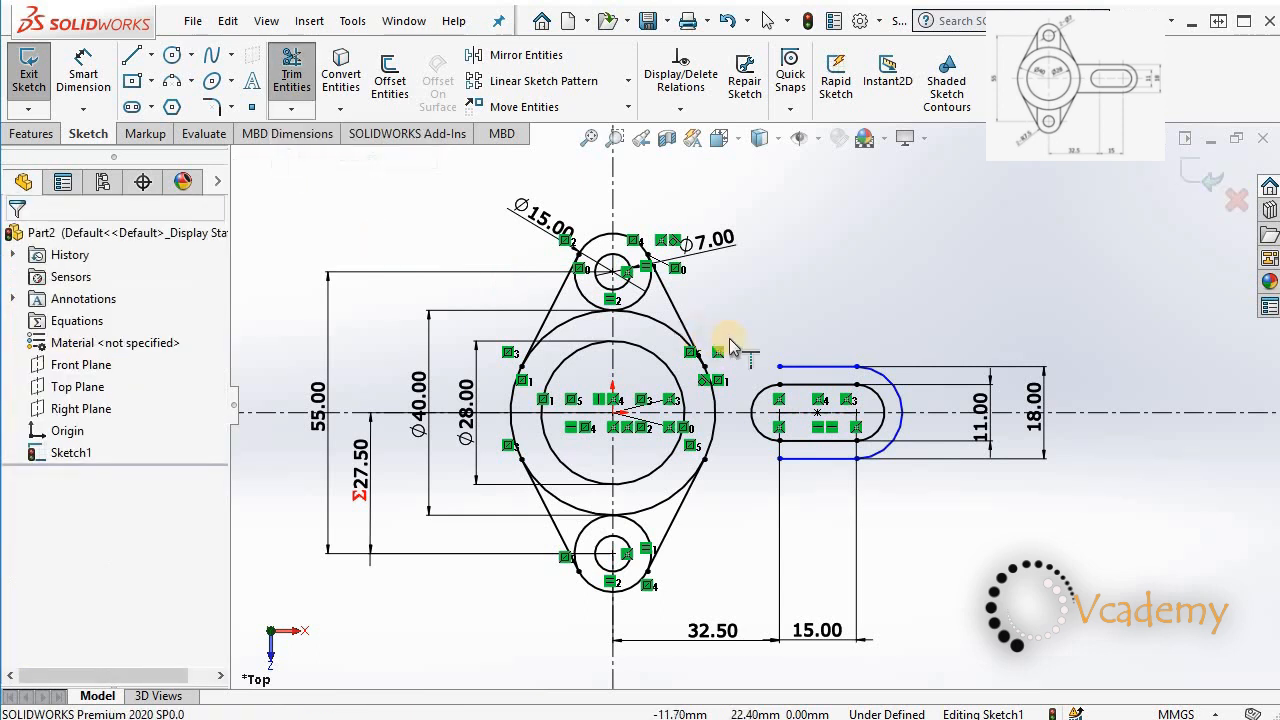
left_click(800, 372)
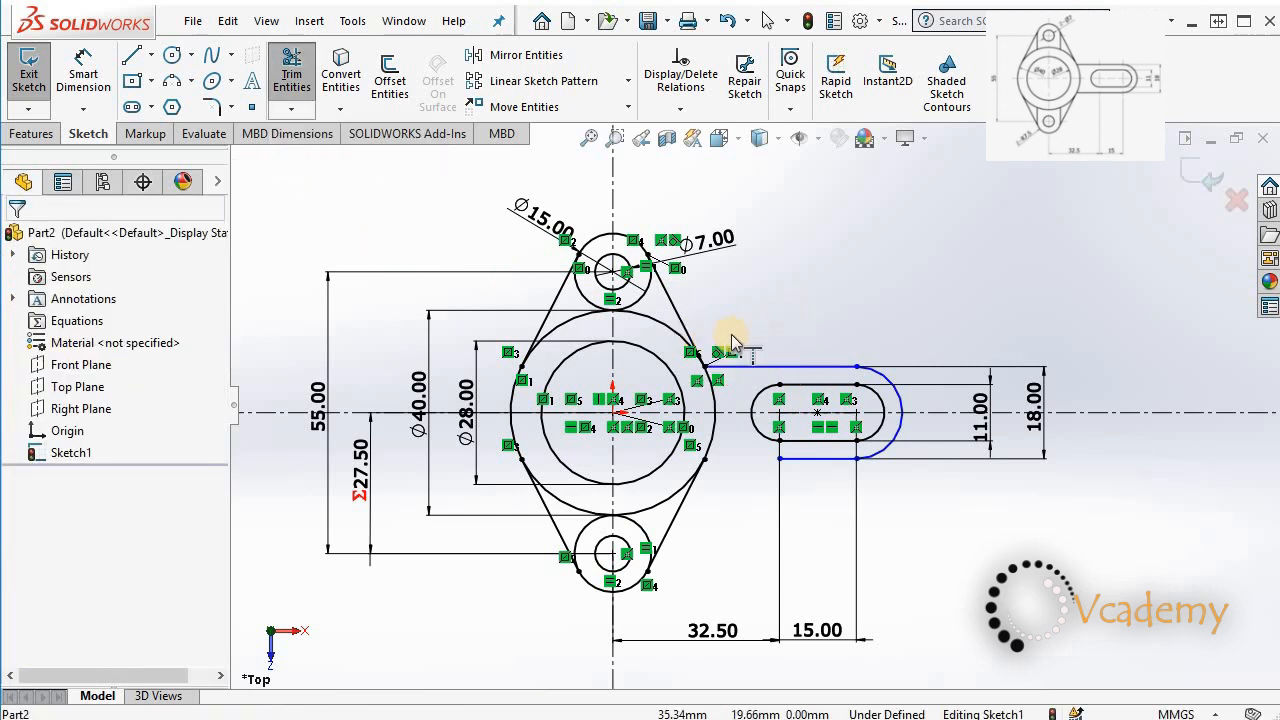
left_click(805, 459)
scroll(818, 425, "up", 2)
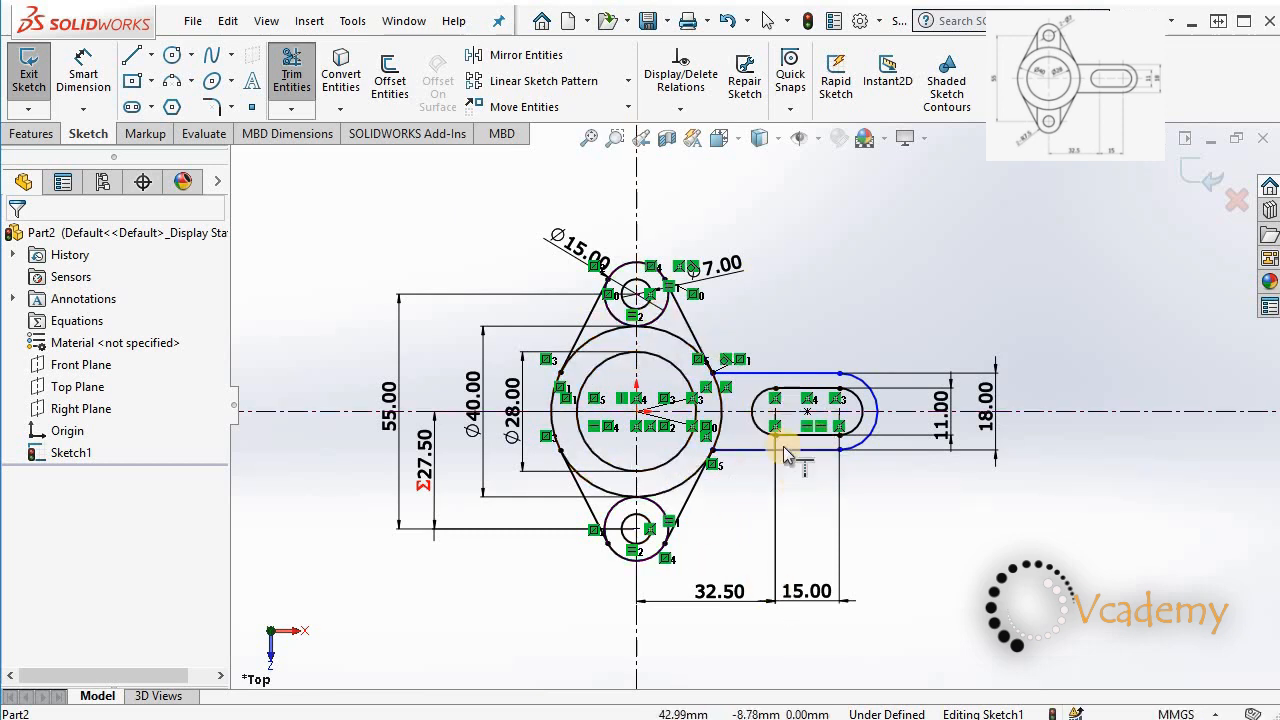
scroll(819, 463, "down", 1)
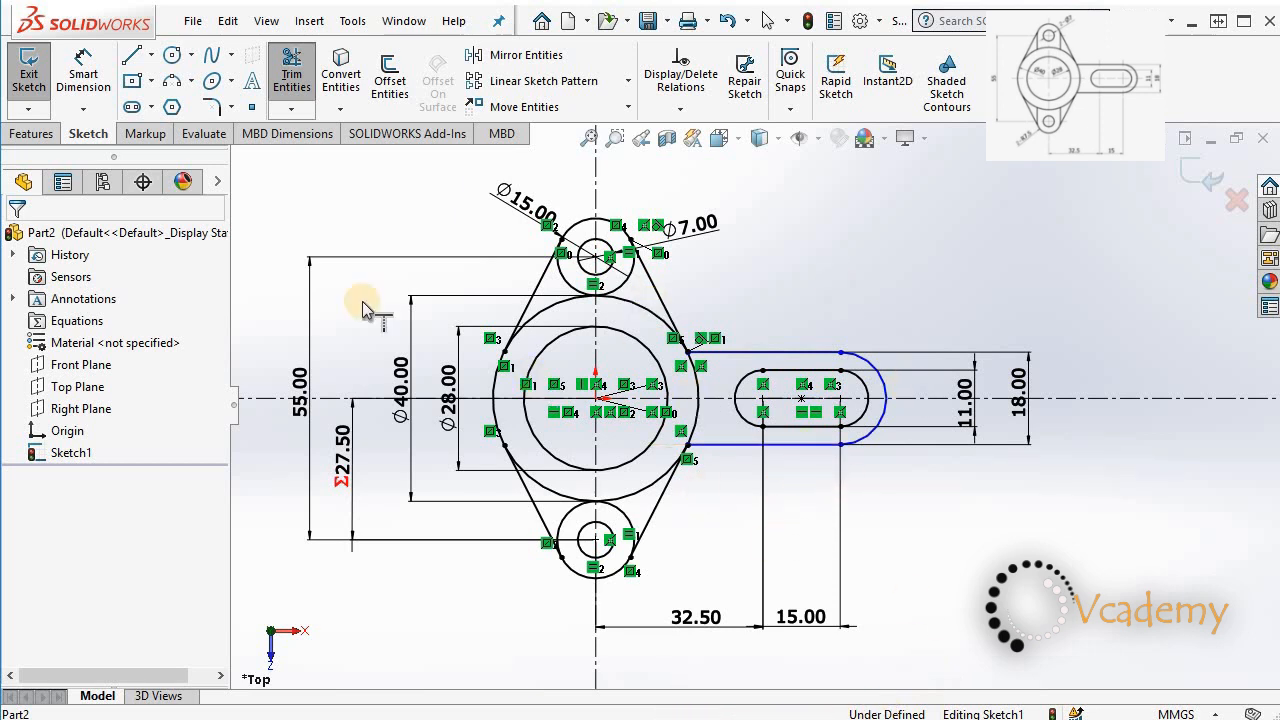
key("Escape")
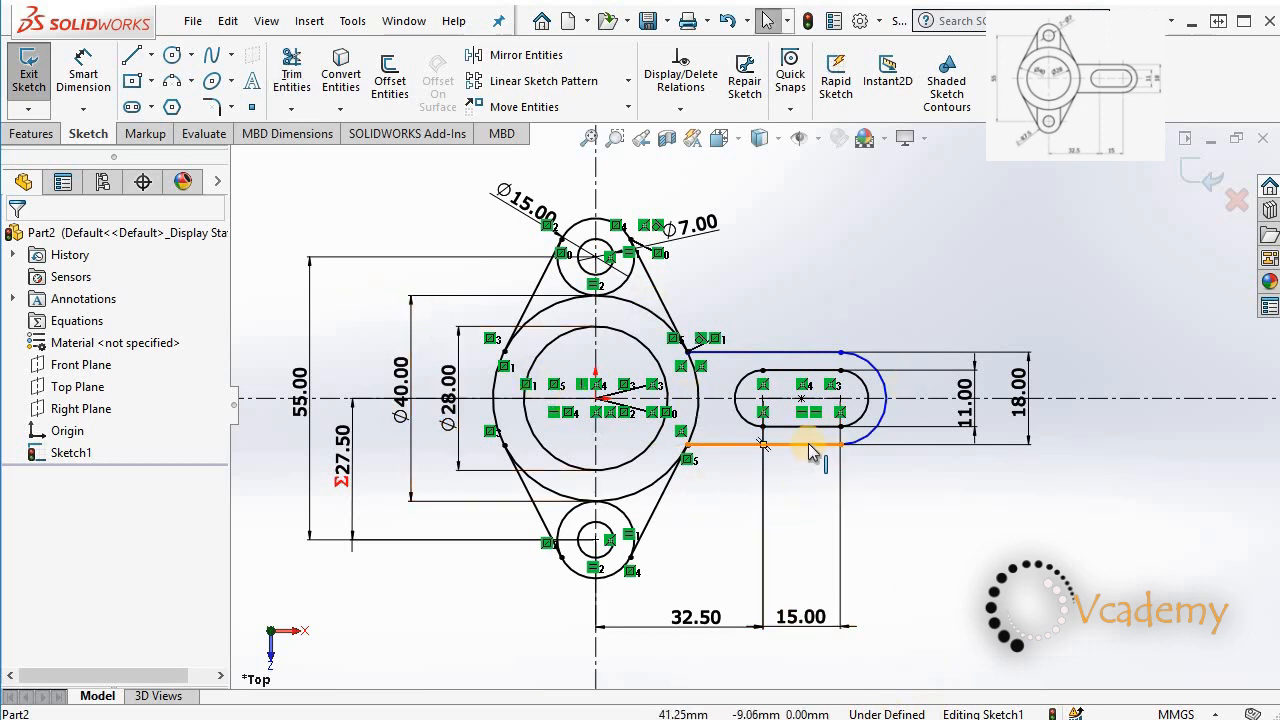
Shift the outer slot's lower straight edge to about 10.4 mm below the horizontal centerline to test its freedom
mouse_move(812, 452)
left_mouse_down()
mouse_move(805, 483)
mouse_move(820, 440)
mouse_move(816, 484)
mouse_move(806, 449)
left_mouse_up()
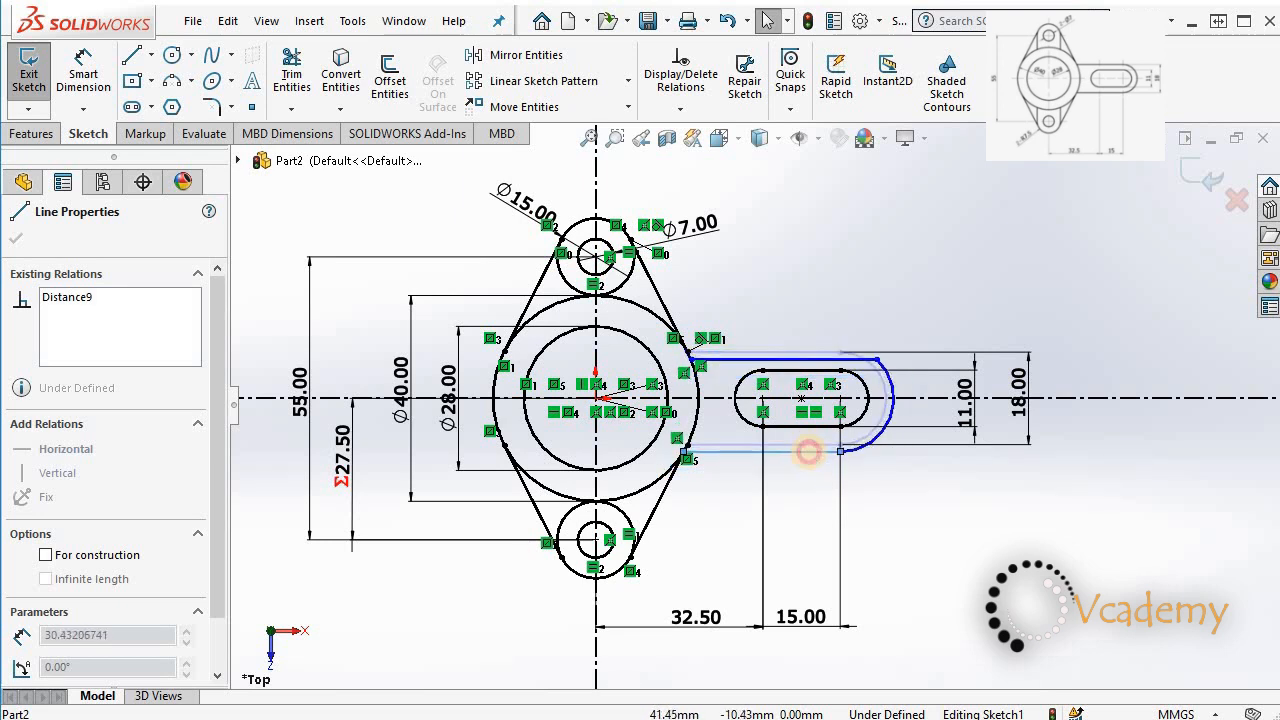
left_click(975, 532)
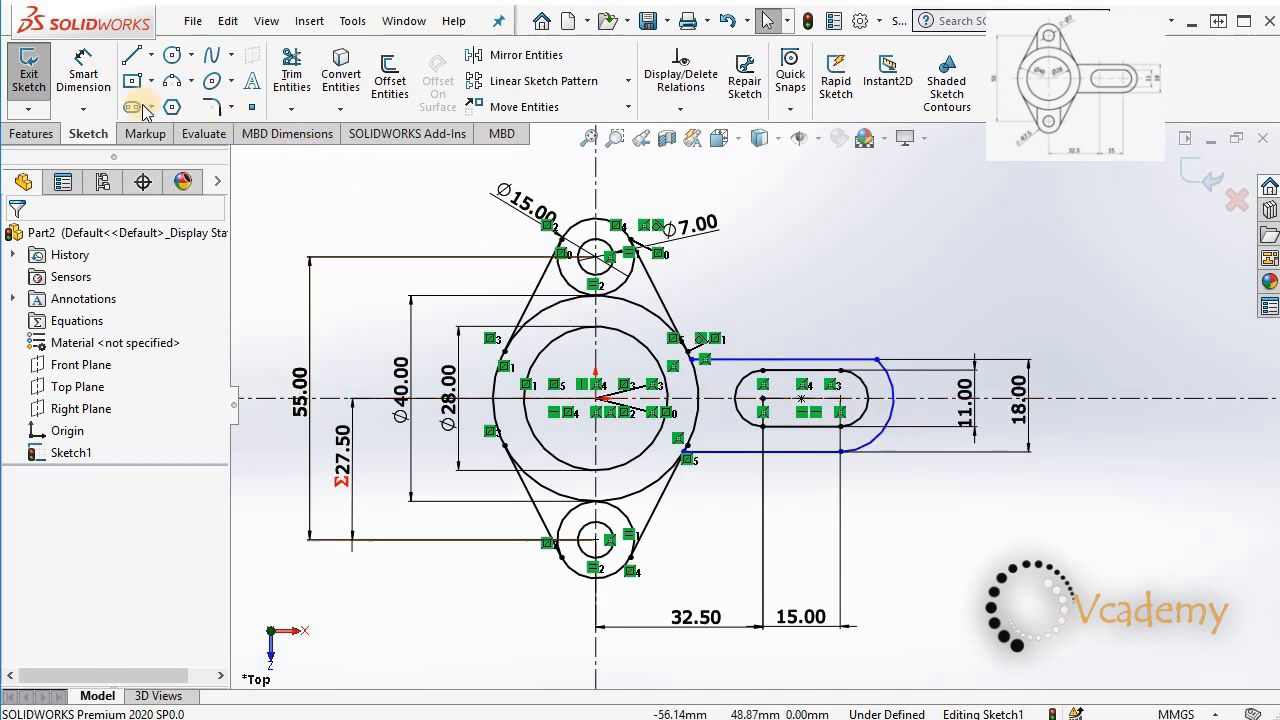
Dimension the outer slot's upper edge from the inner slot's axis with the equation ="D8@Sketch1"/2, and reposition the dimension above the slot
left_click(83, 75)
left_click(776, 360)
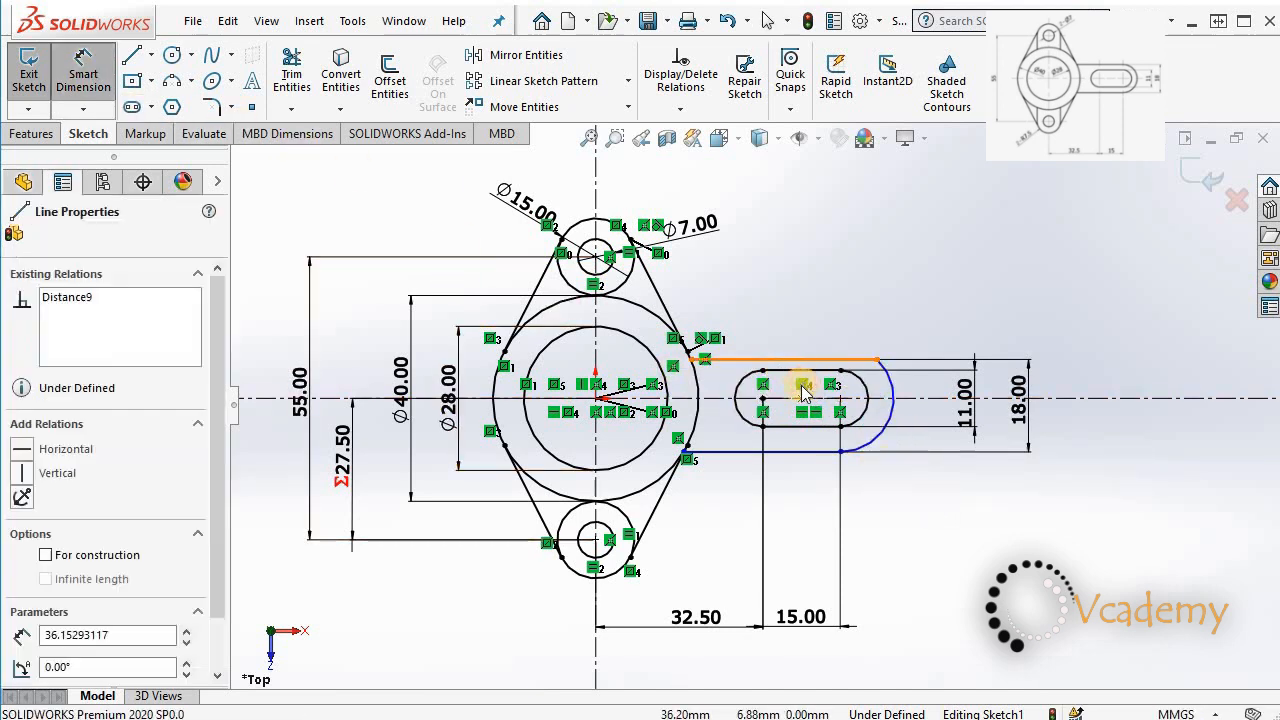
left_click(785, 405)
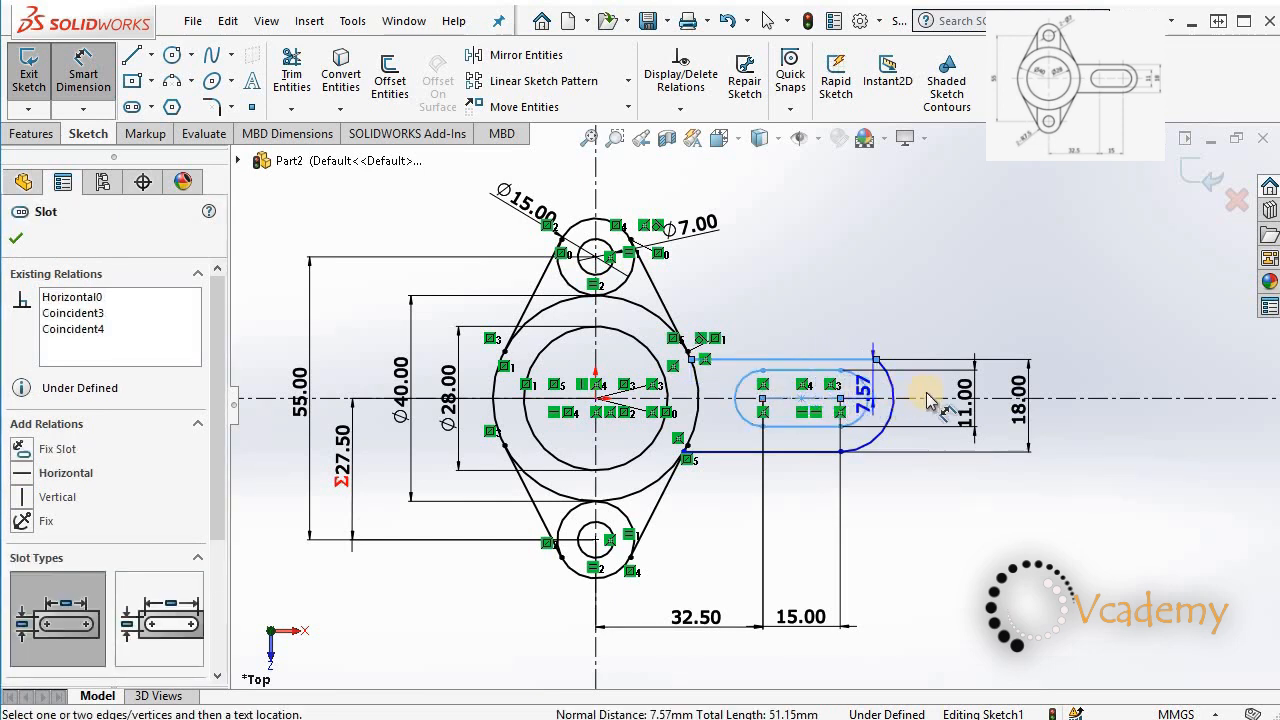
left_click(993, 312)
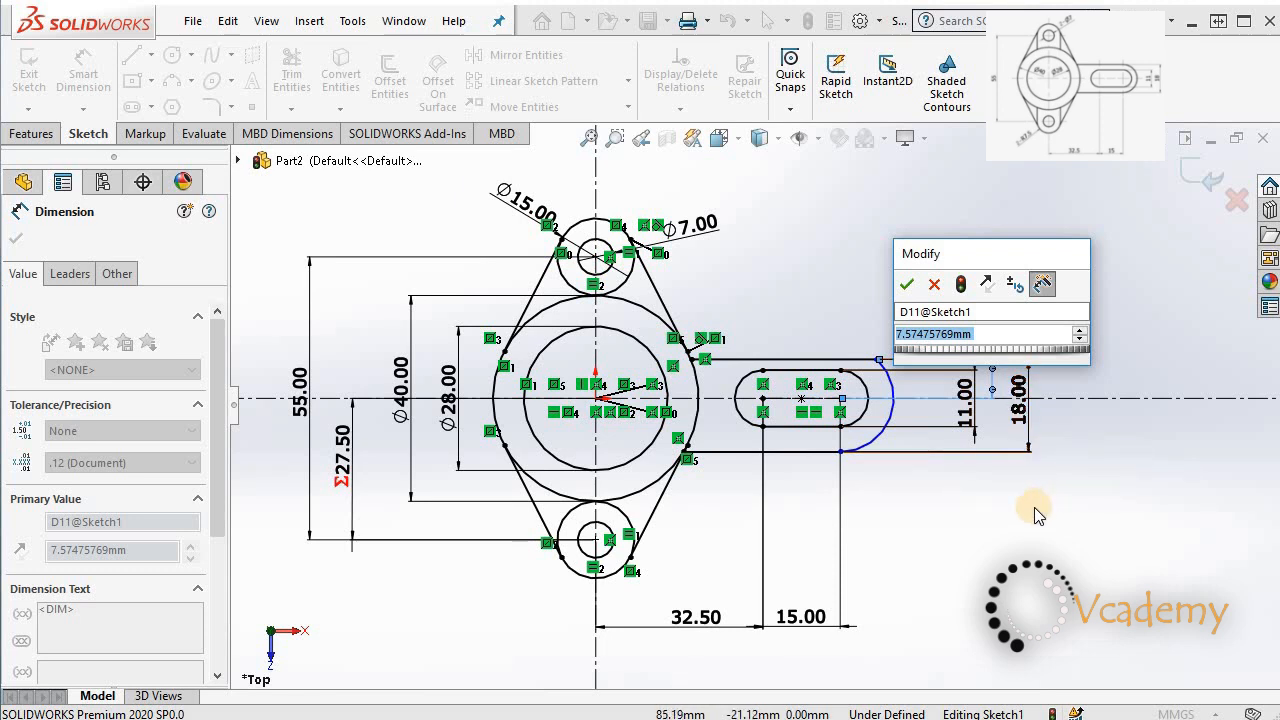
type("=")
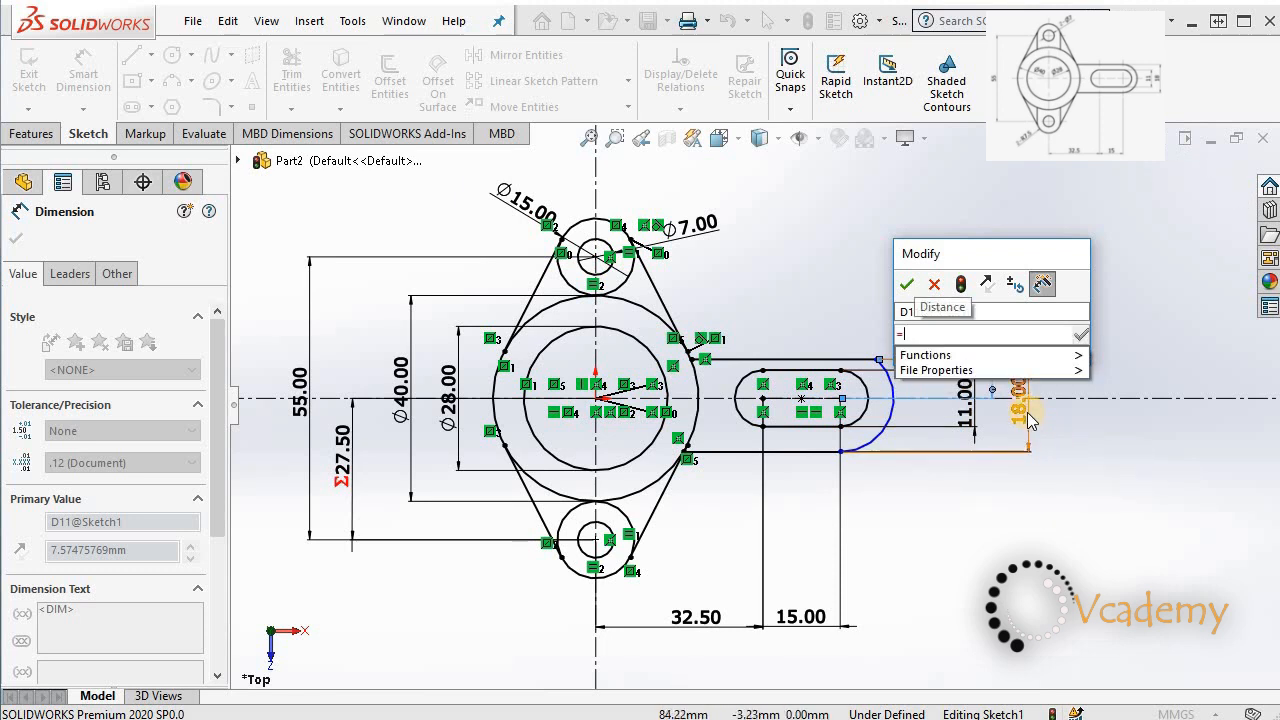
left_click(1027, 415)
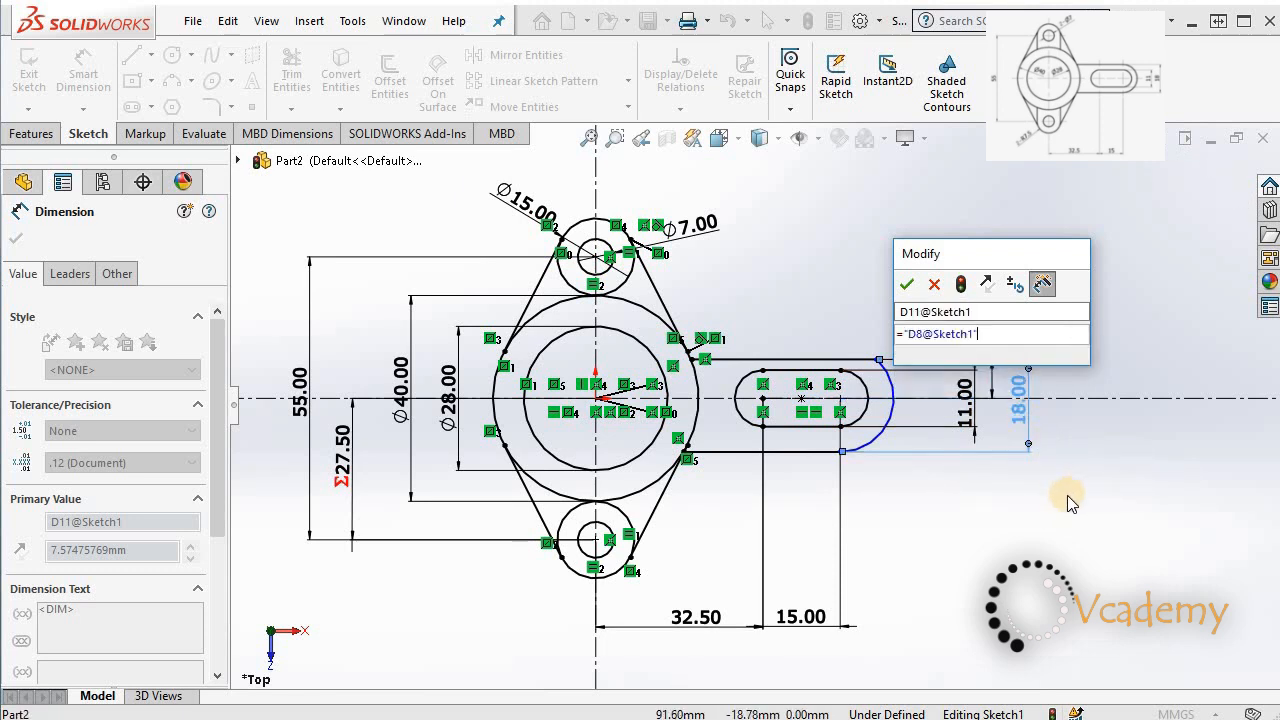
type("/2")
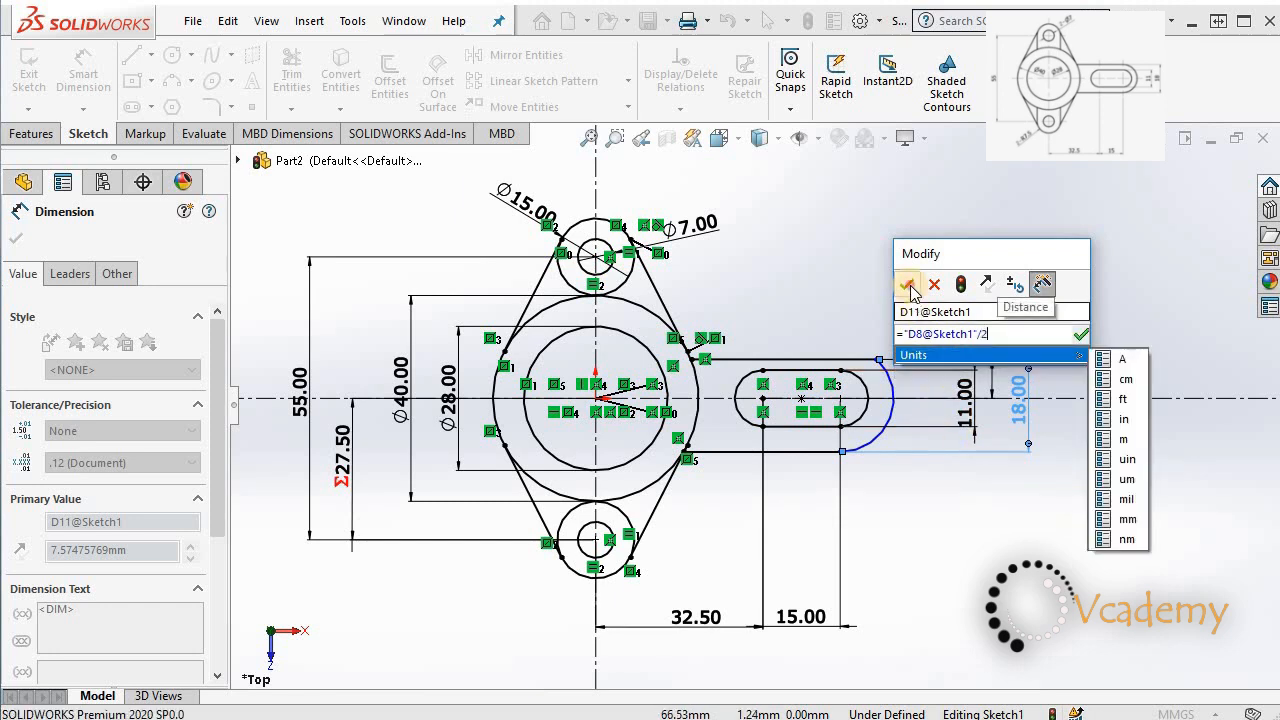
left_click(907, 284)
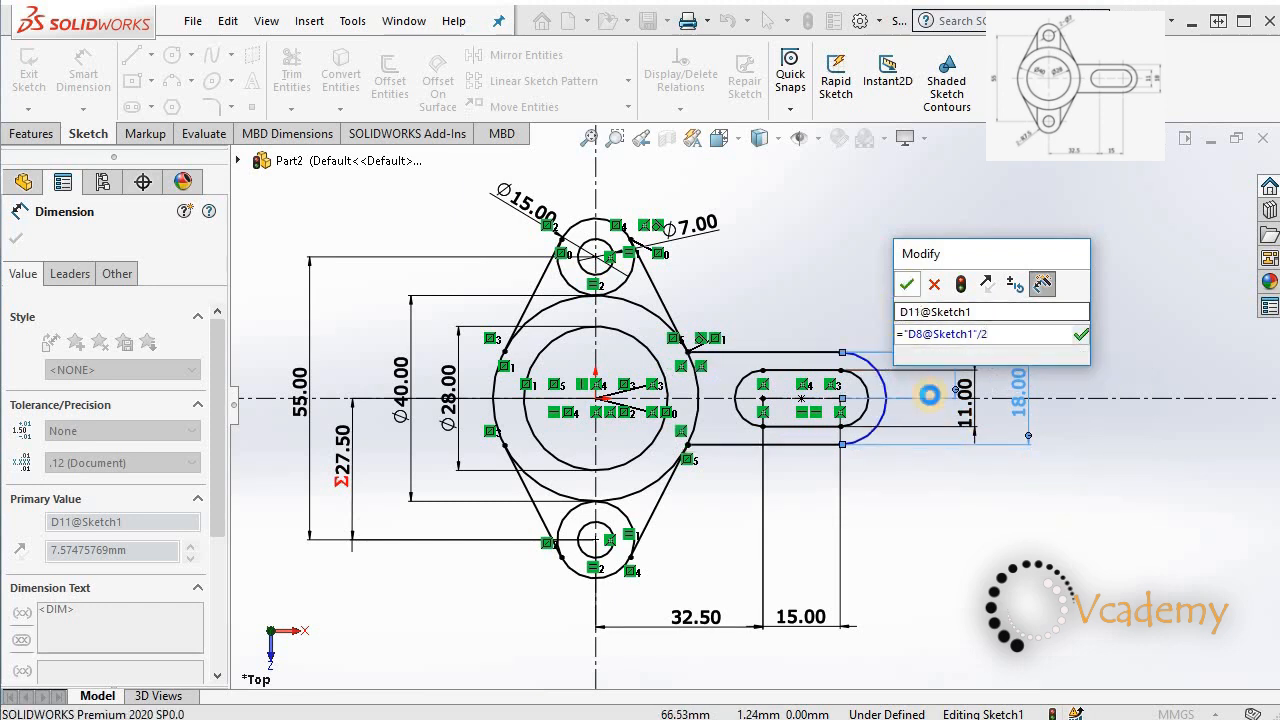
left_click(925, 535)
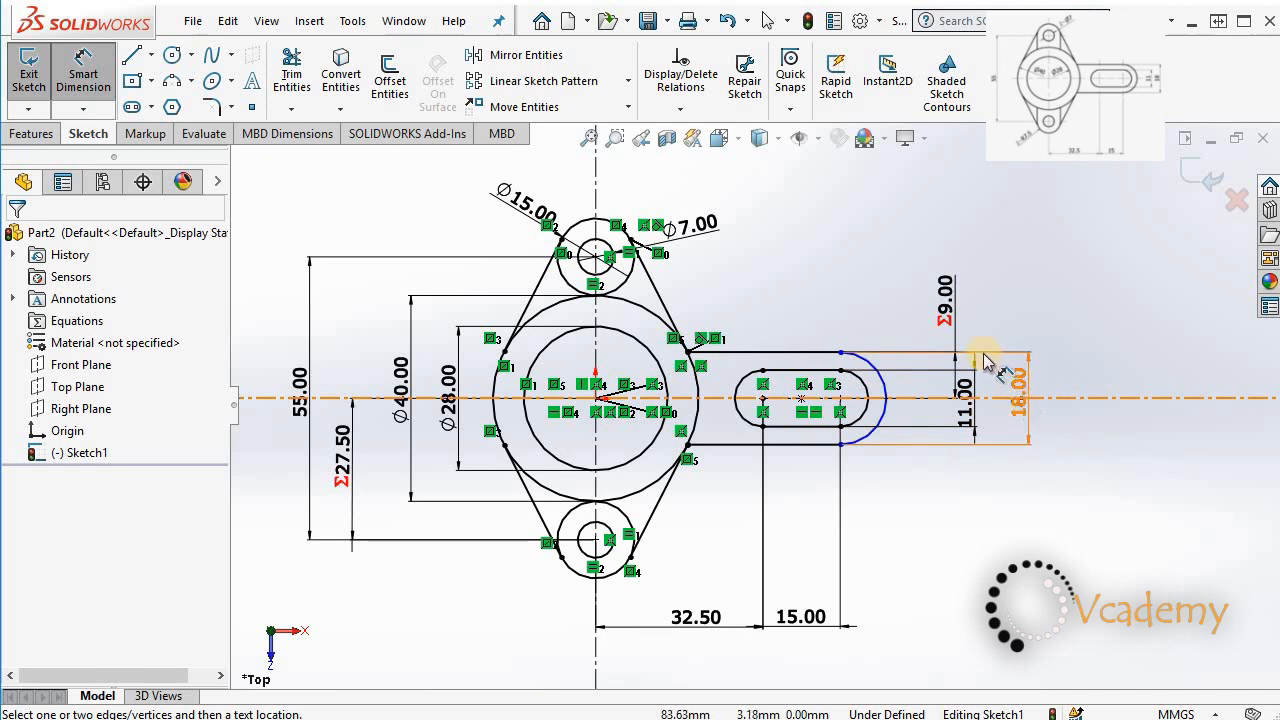
mouse_move(950, 308)
left_mouse_down()
mouse_move(1005, 310)
mouse_move(987, 320)
left_mouse_up()
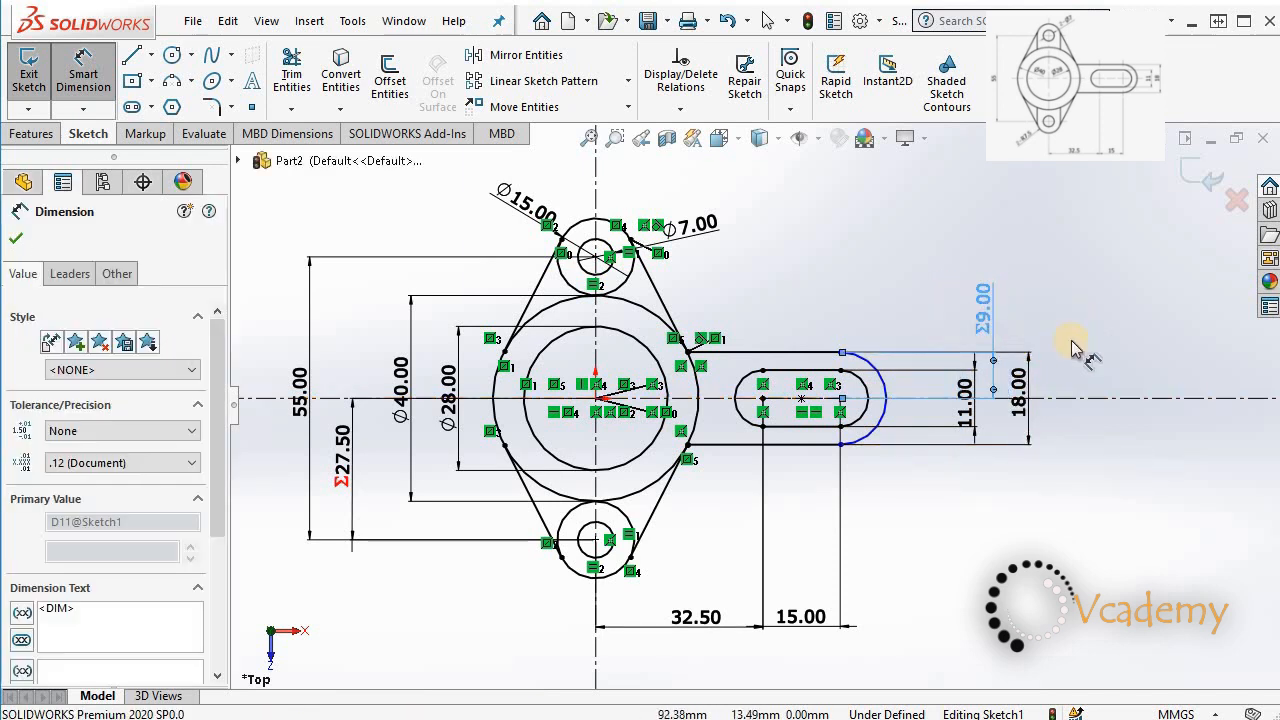
left_click(1073, 348)
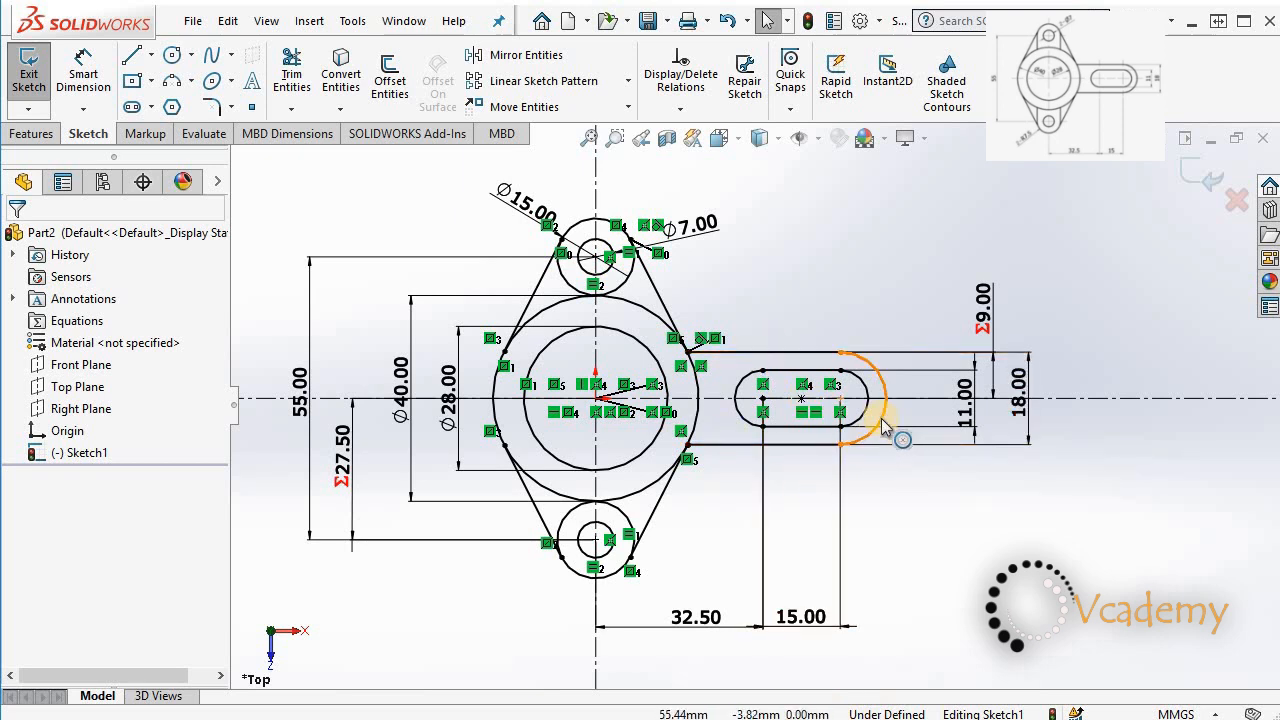
Apply a Vertical relation aligning the outer slot arc's two endpoints with the two arc endpoints at the inner slot's far end
left_click_drag(881, 414, 880, 440)
scroll(890, 400, "down", 2)
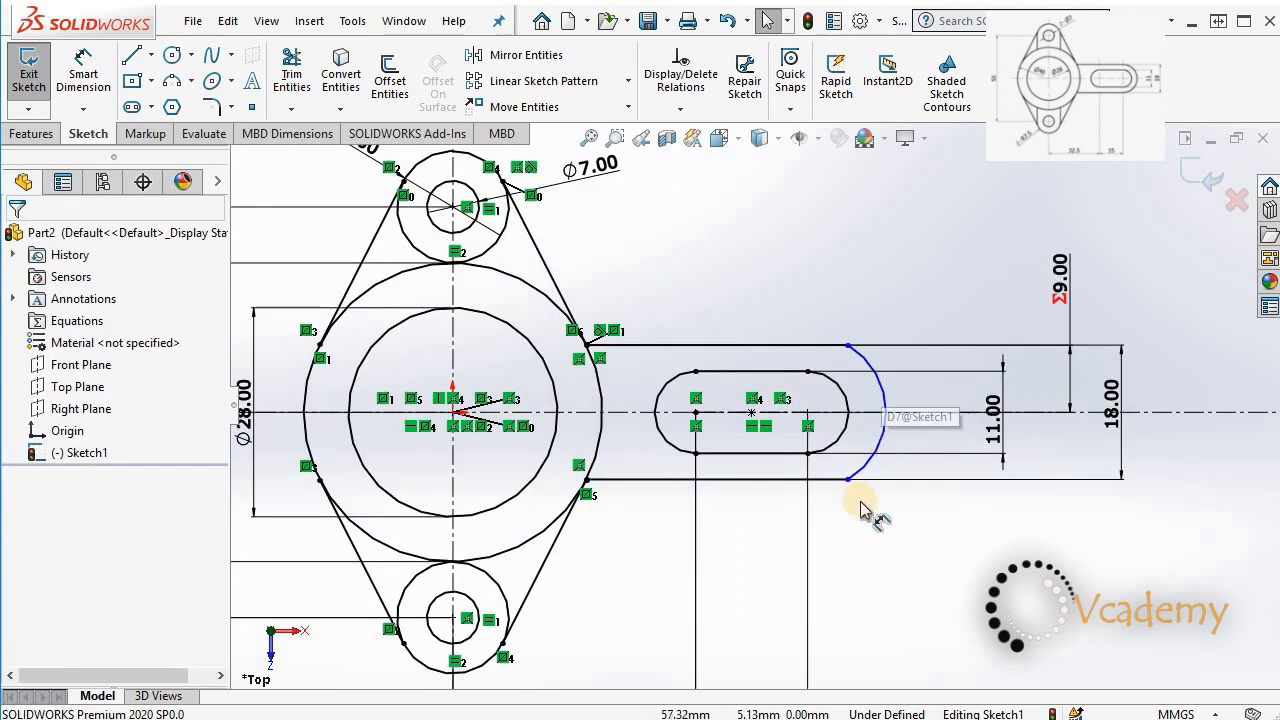
left_click(847, 482)
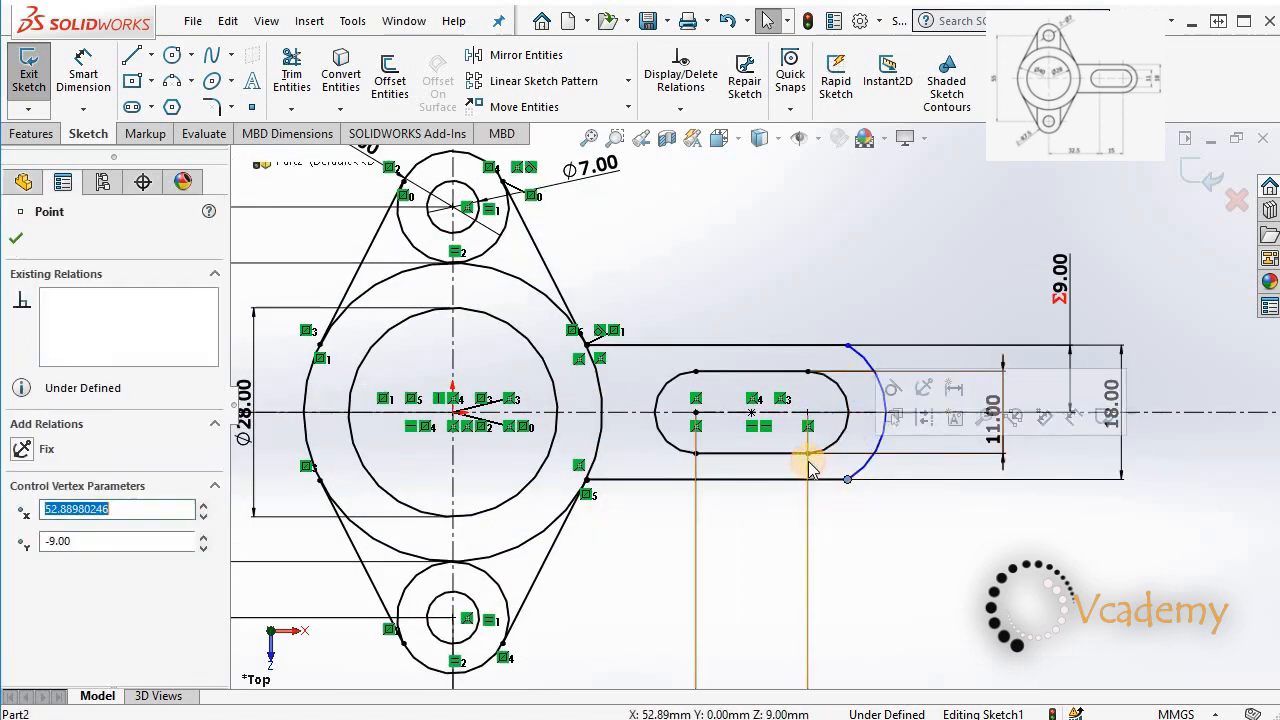
left_click(808, 455, "ctrl")
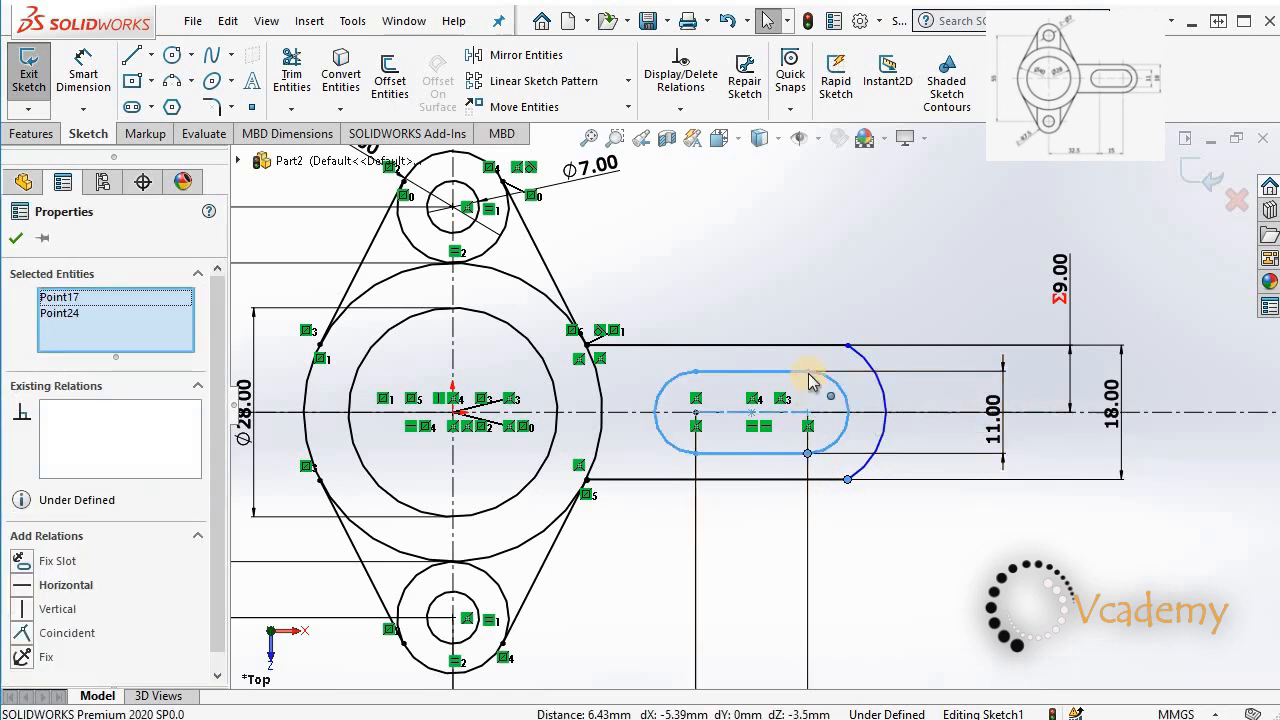
left_click(808, 371, "ctrl")
left_click(847, 348, "ctrl")
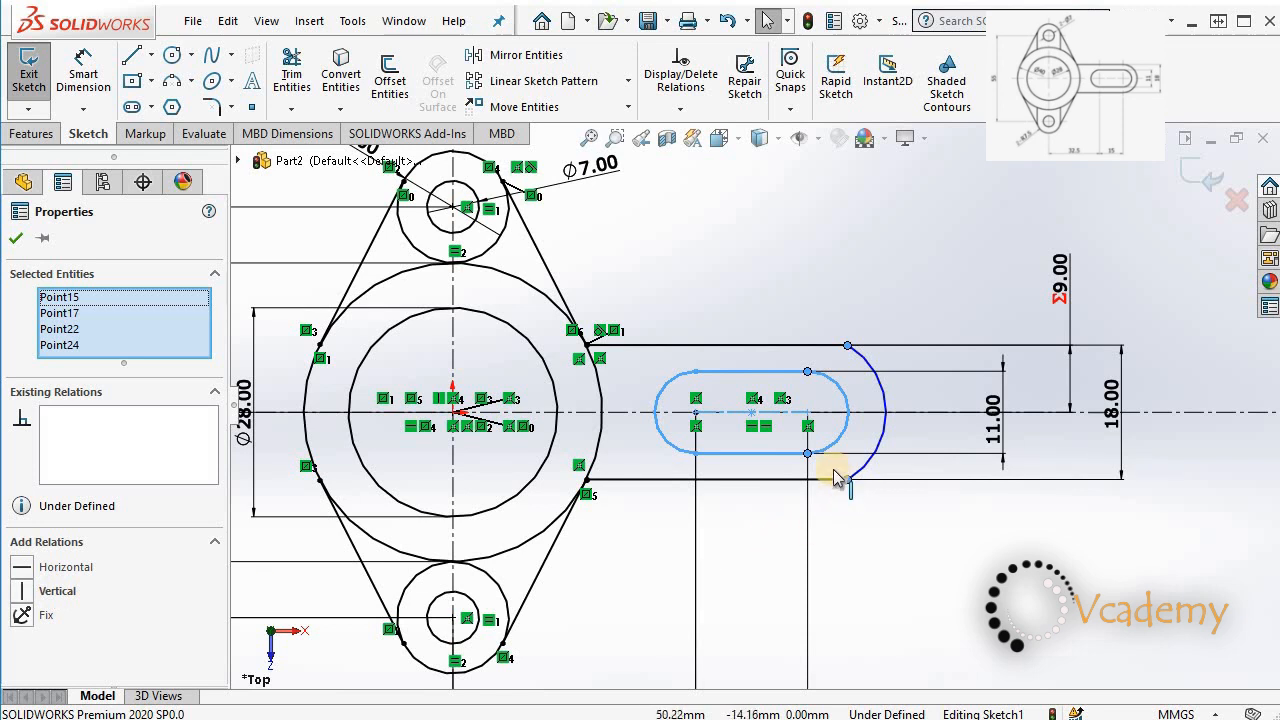
left_click(22, 591)
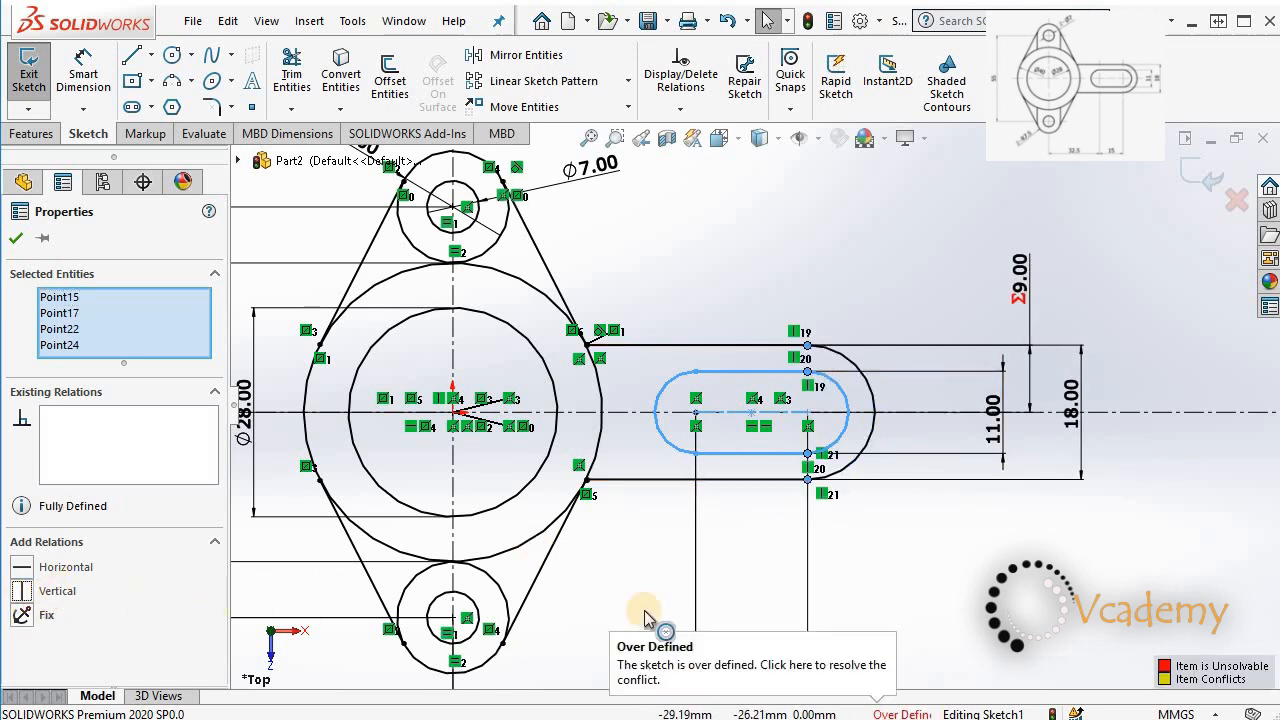
left_click(903, 591)
Delete the conflicting relation that ties the inner slot's axis to the origin
scroll(903, 585, "up", 1)
scroll(866, 543, "down", 1)
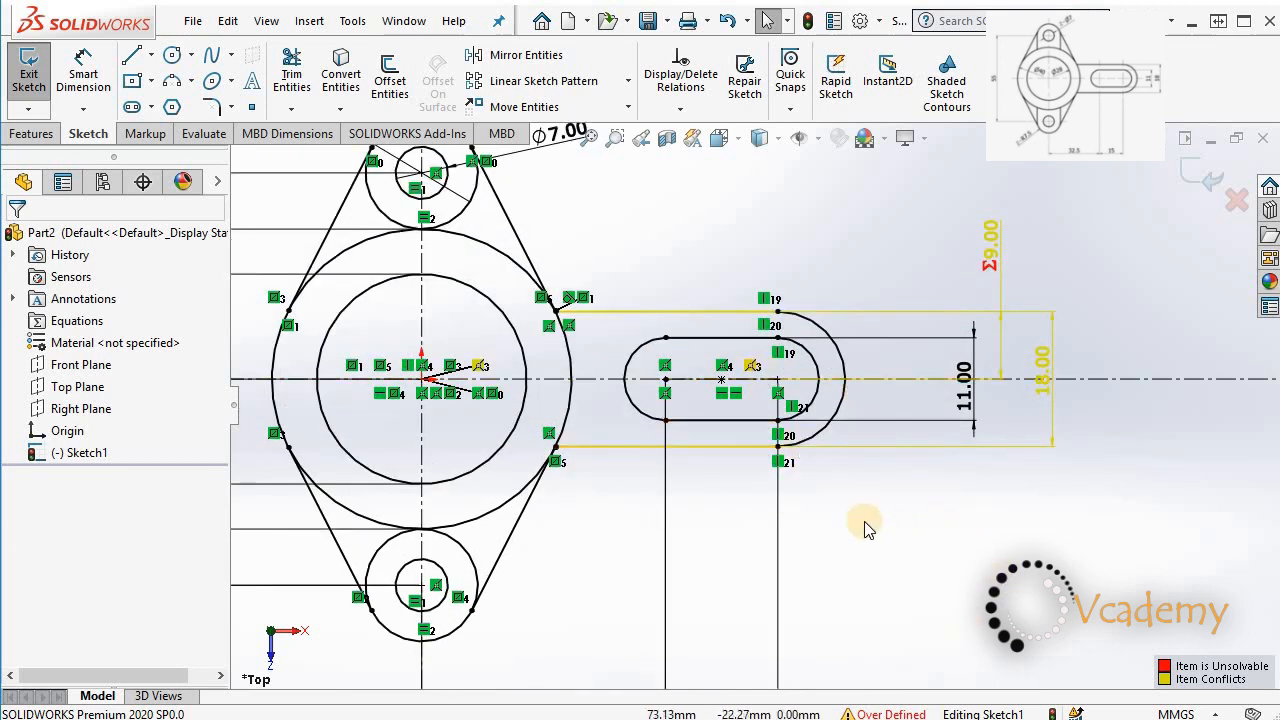
left_click(752, 367)
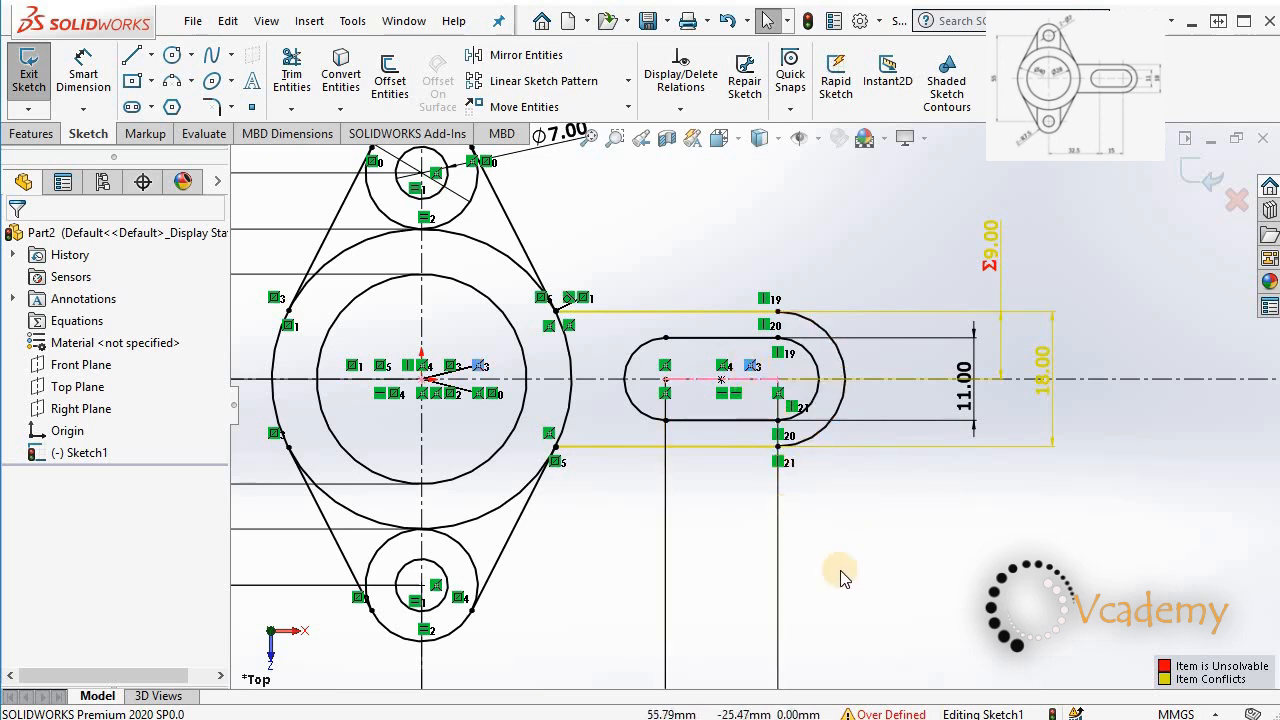
key("Delete")
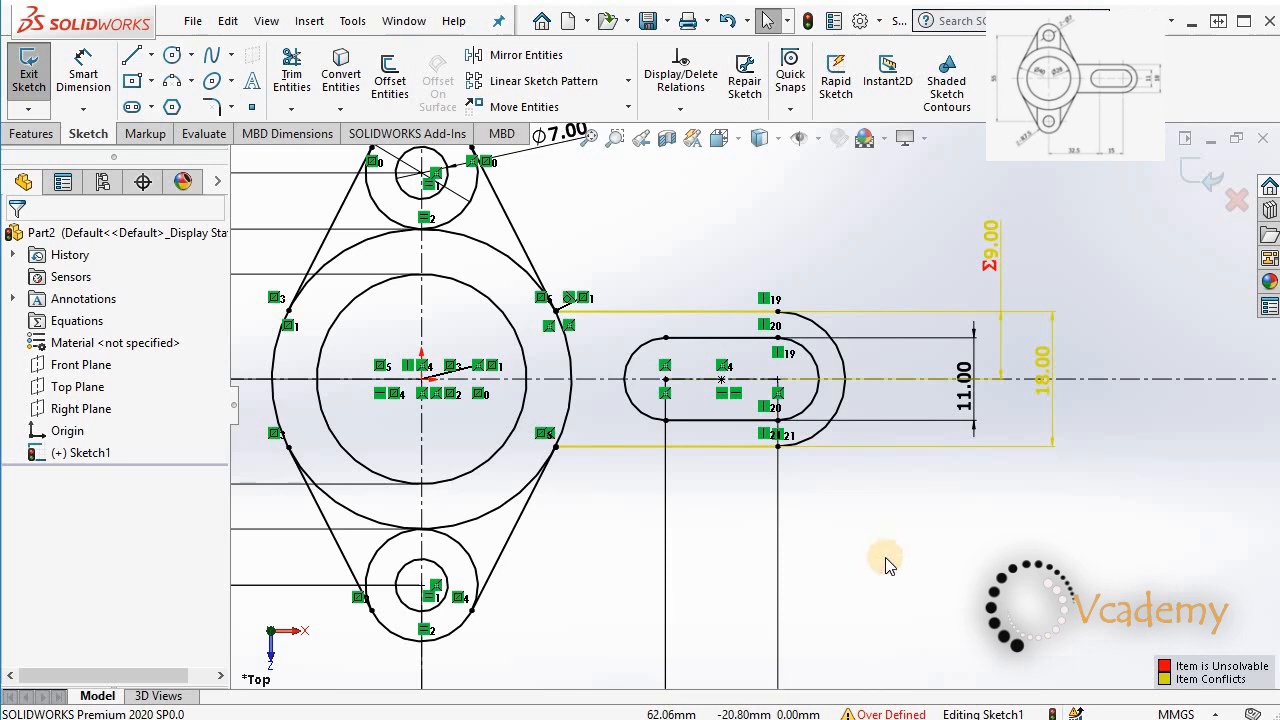
scroll(839, 522, "up", 1)
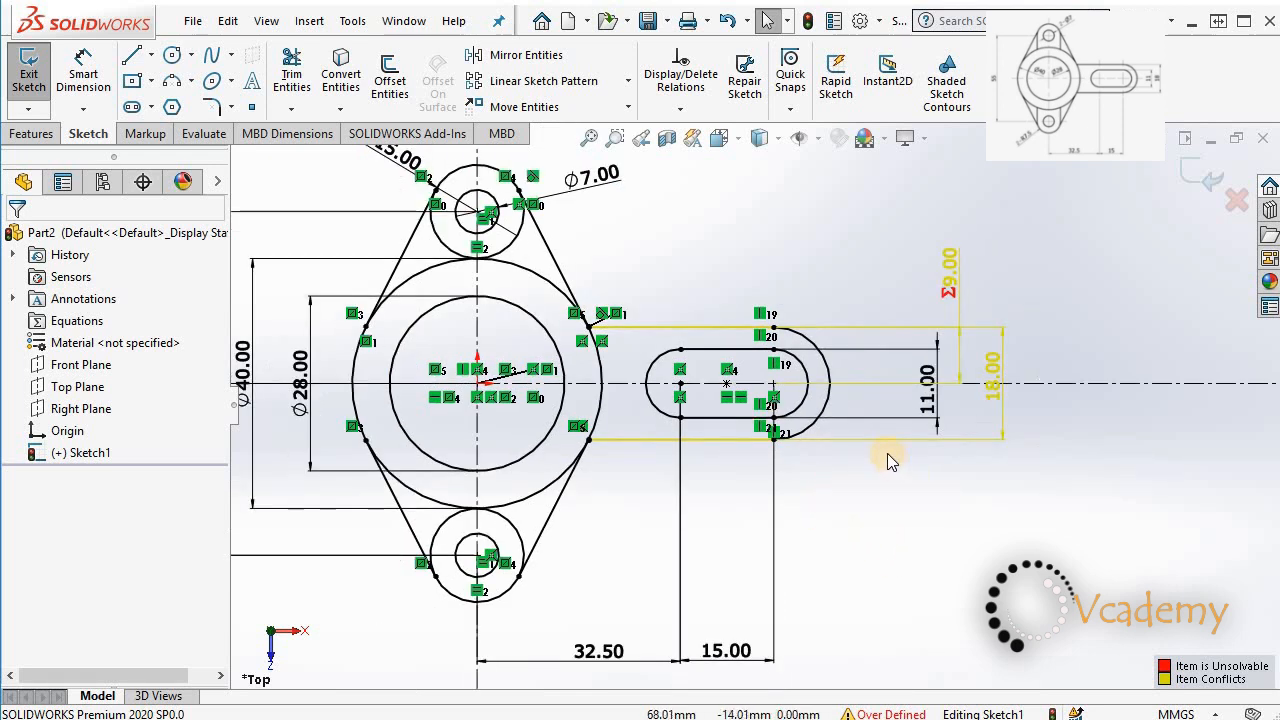
Delete the conflicting equation-driven 9 mm dimension between the outer slot's upper edge and the slot axis
scroll(878, 450, "up", 1)
scroll(790, 420, "down", 1)
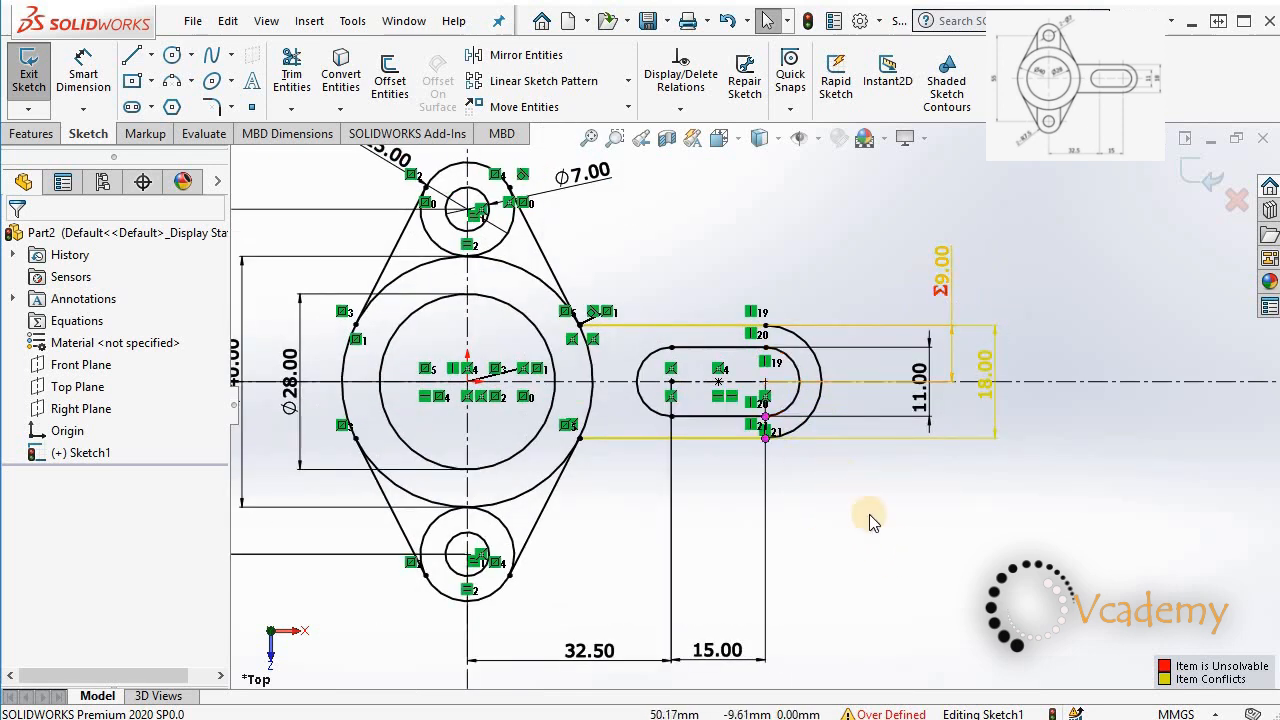
left_click_drag(955, 280, 950, 352)
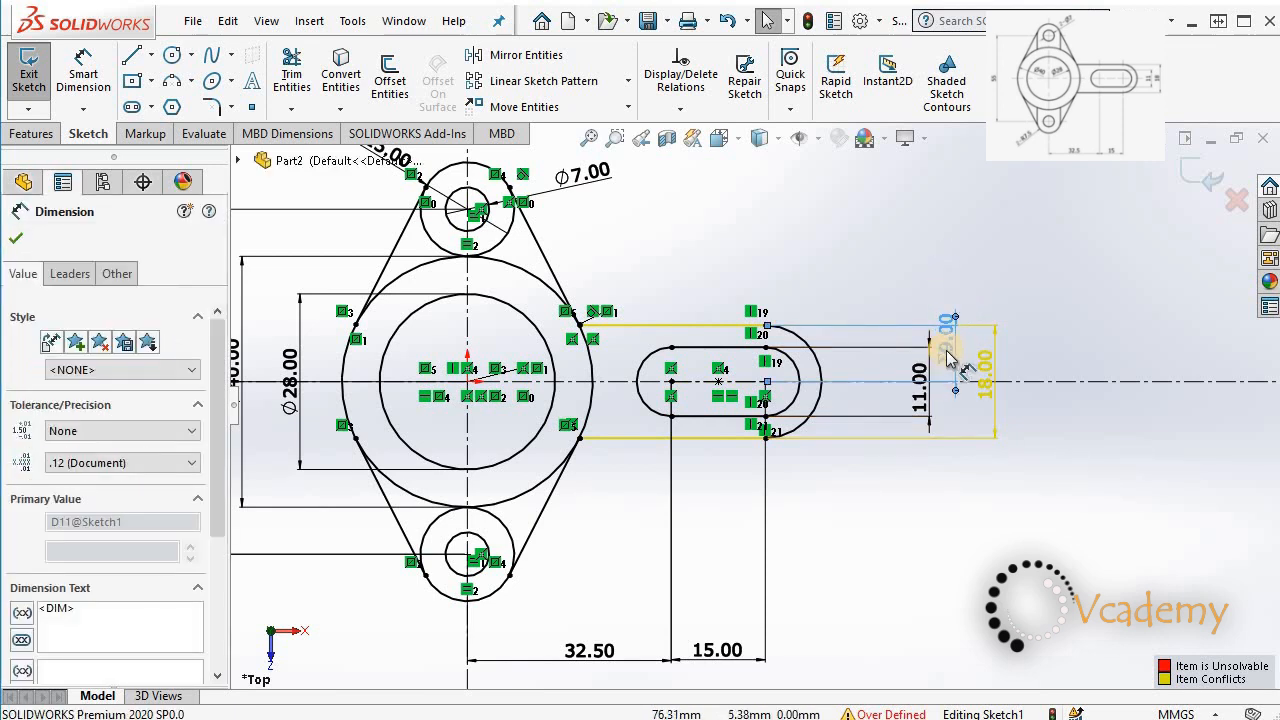
key("Delete")
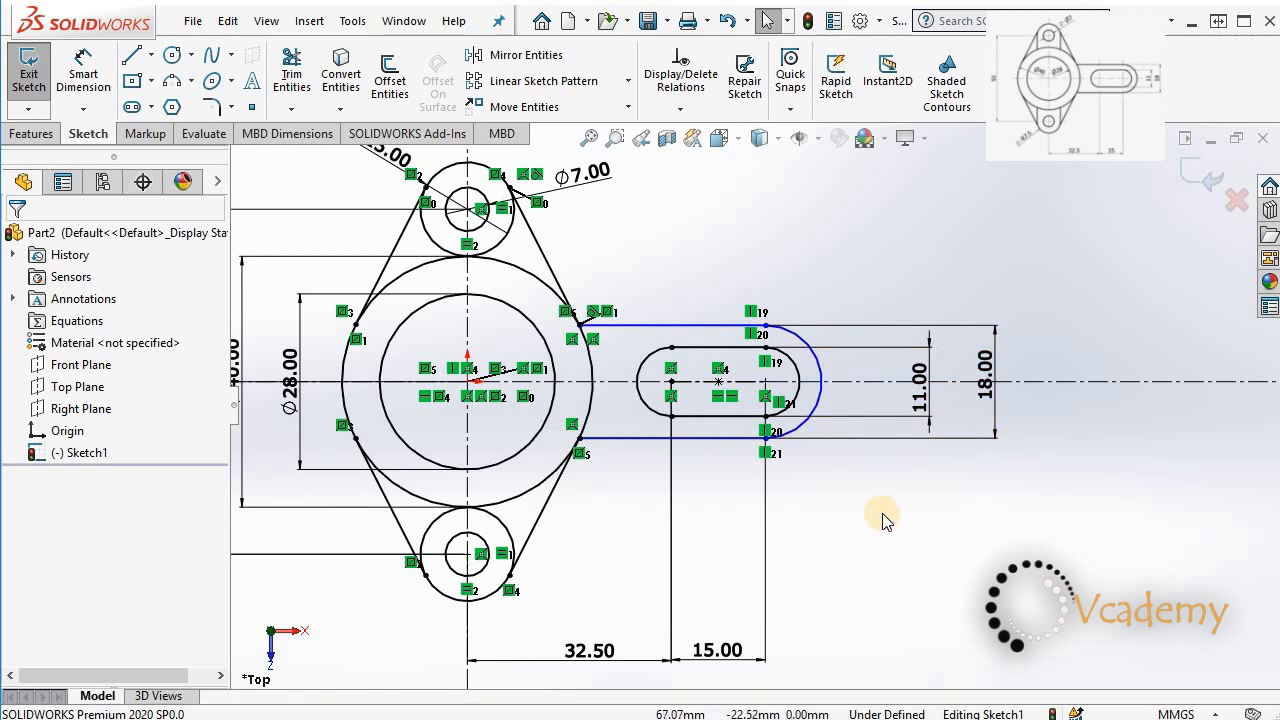
Add a Horizontal relation to the outer slot's upper and lower straight edges
key("f")
scroll(756, 409, "up", 1)
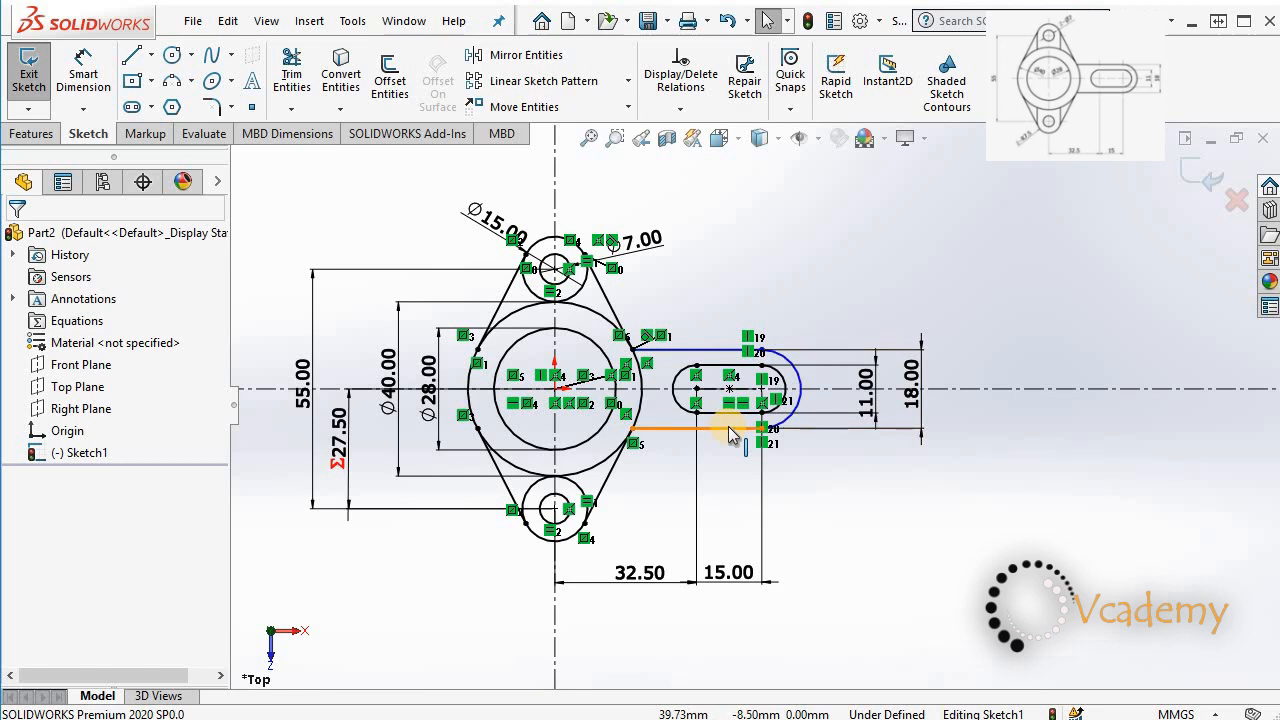
scroll(730, 450, "down", 2)
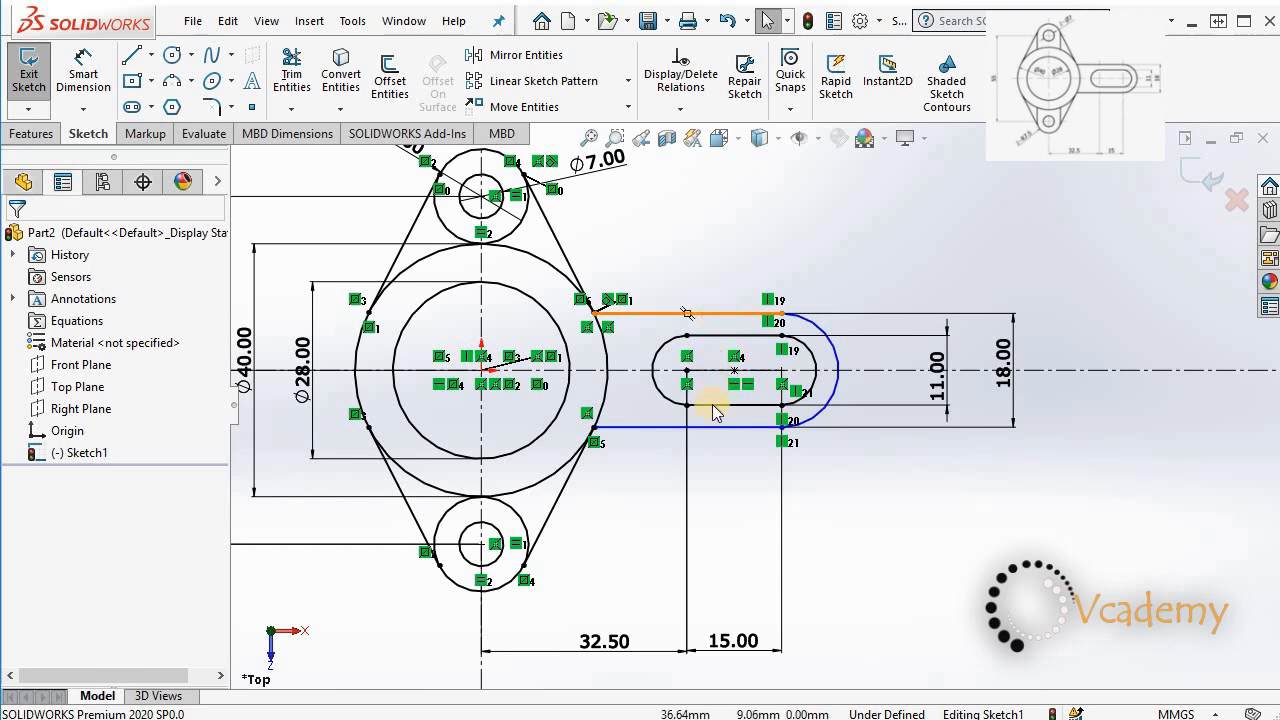
left_click(716, 316)
left_click(714, 428, "ctrl")
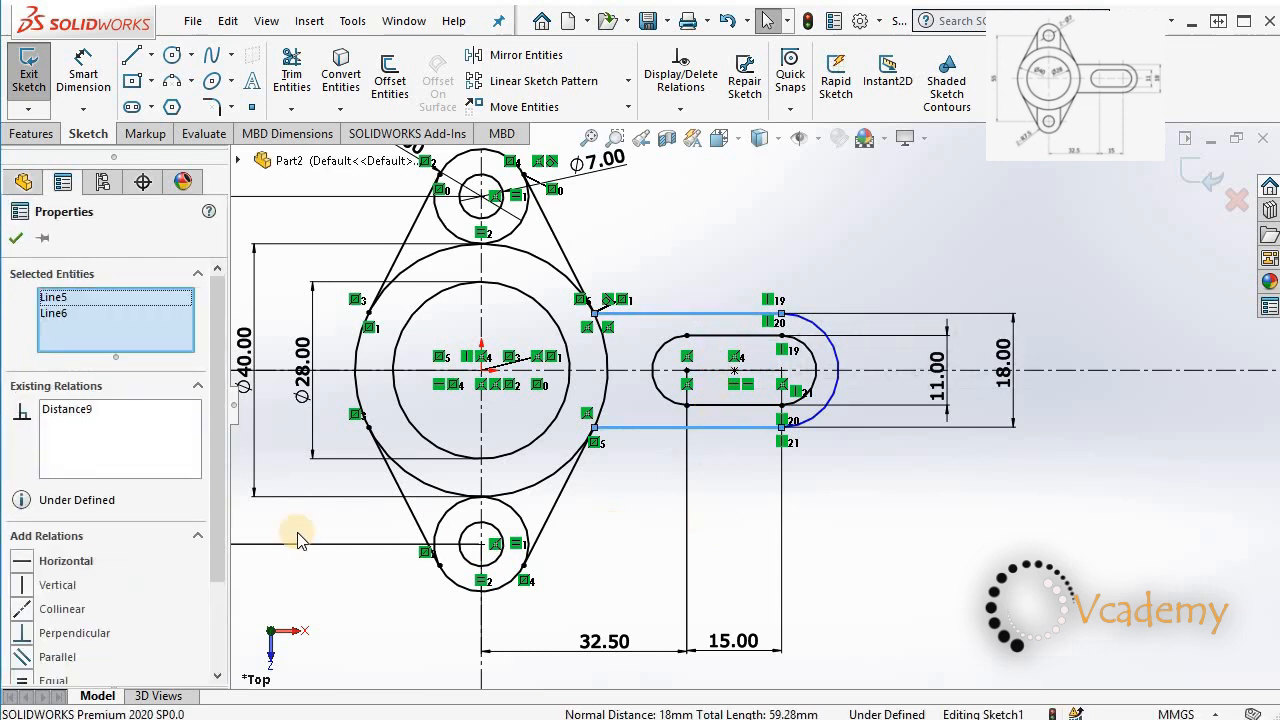
left_click(30, 563)
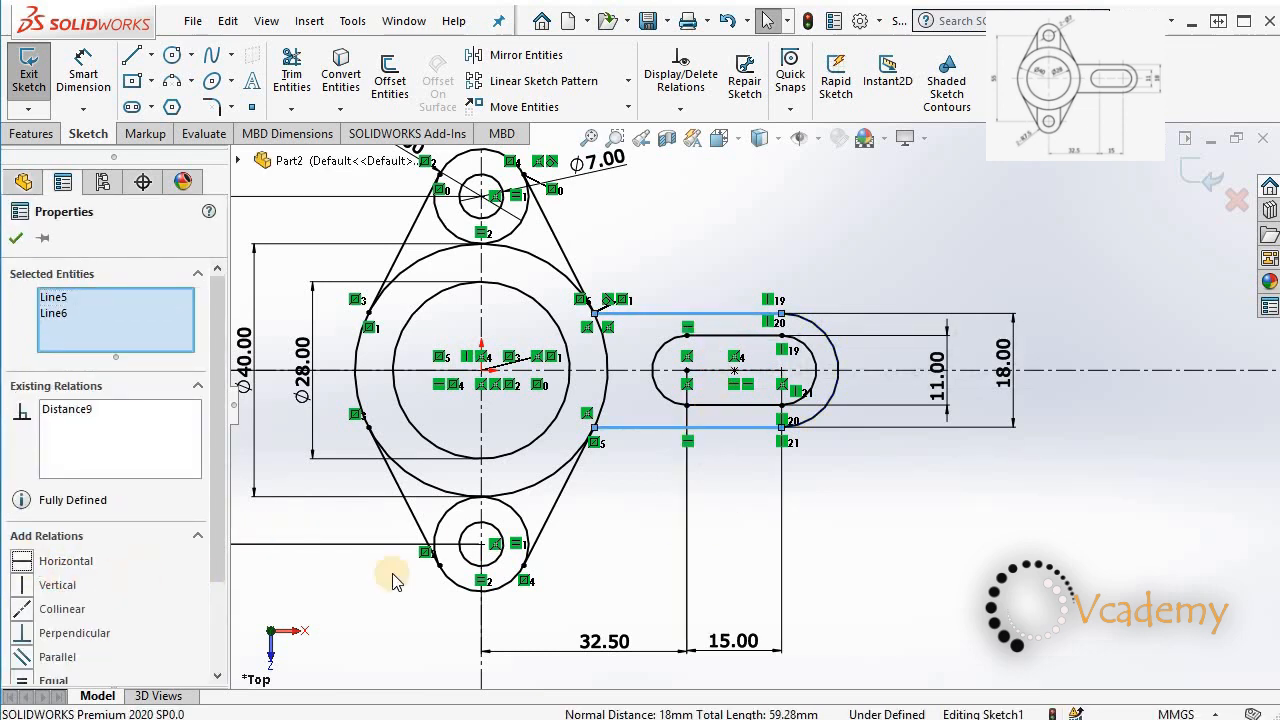
left_click(880, 486)
Examine the properties of the lower tangent line beside the slot arm and of the 28 mm circle
scroll(574, 500, "up", 3)
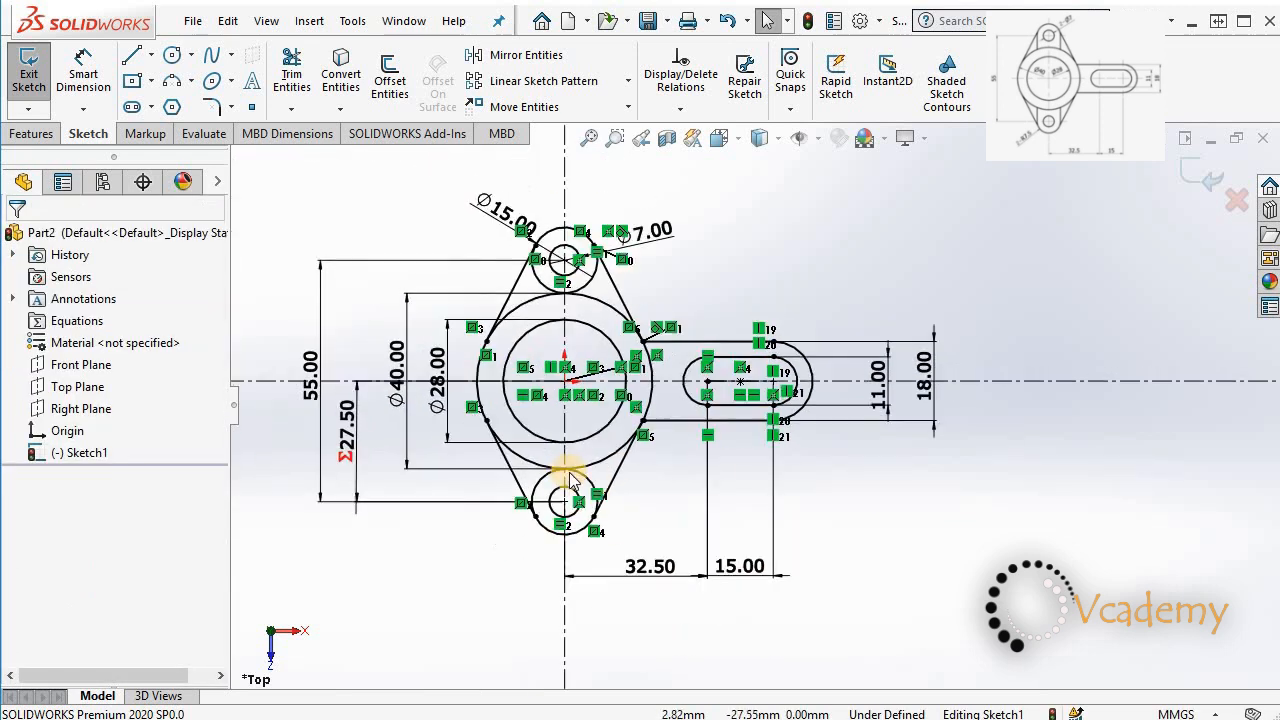
scroll(537, 339, "down", 1)
scroll(490, 283, "down", 1)
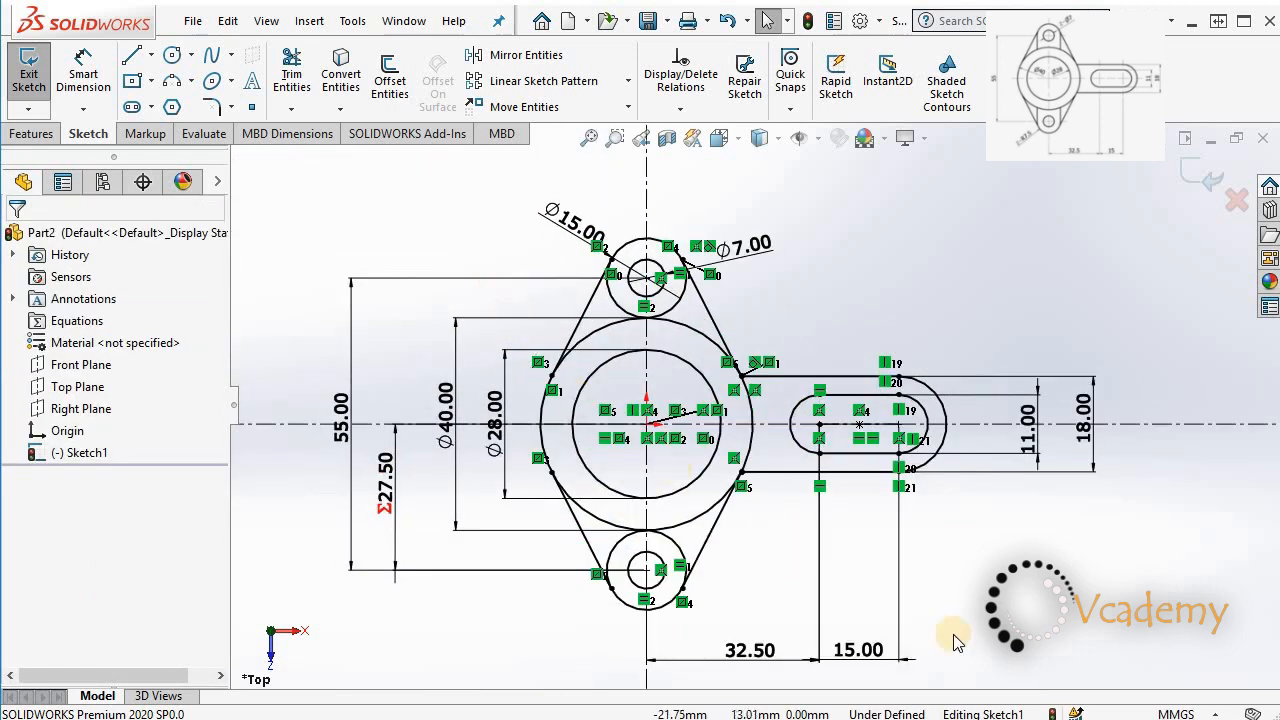
left_click(710, 540)
left_click(799, 411)
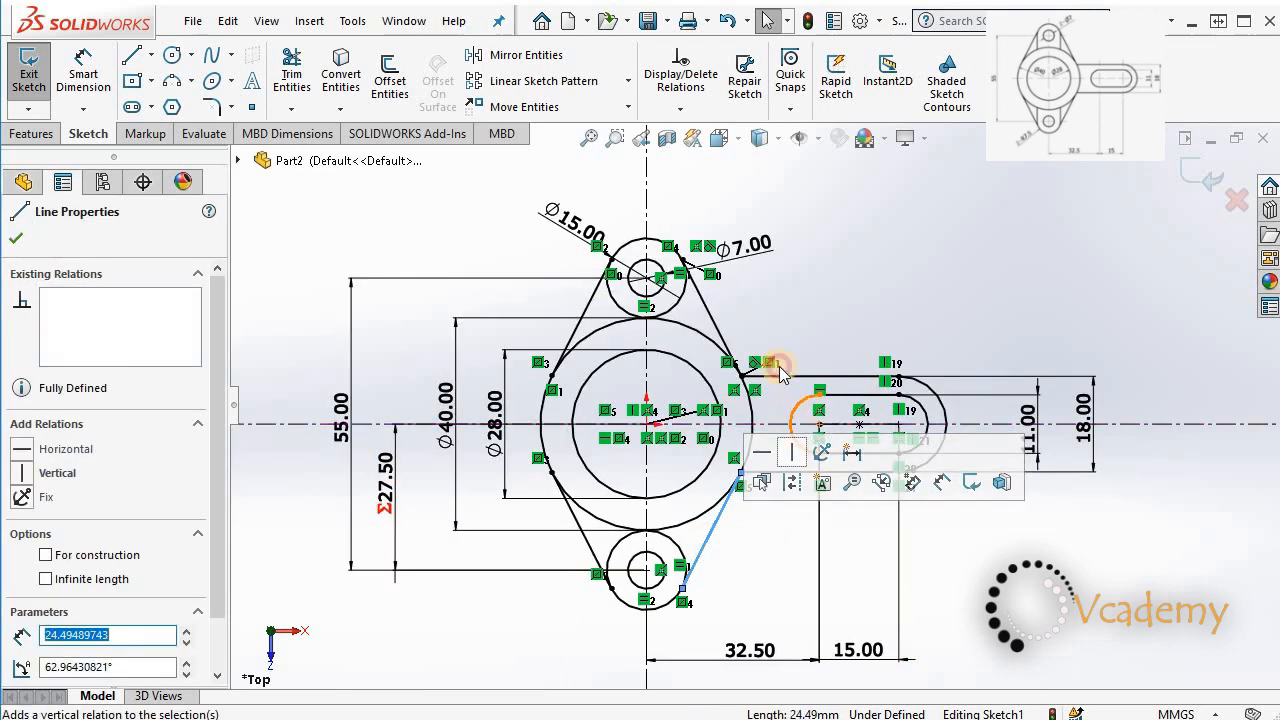
left_click(787, 338)
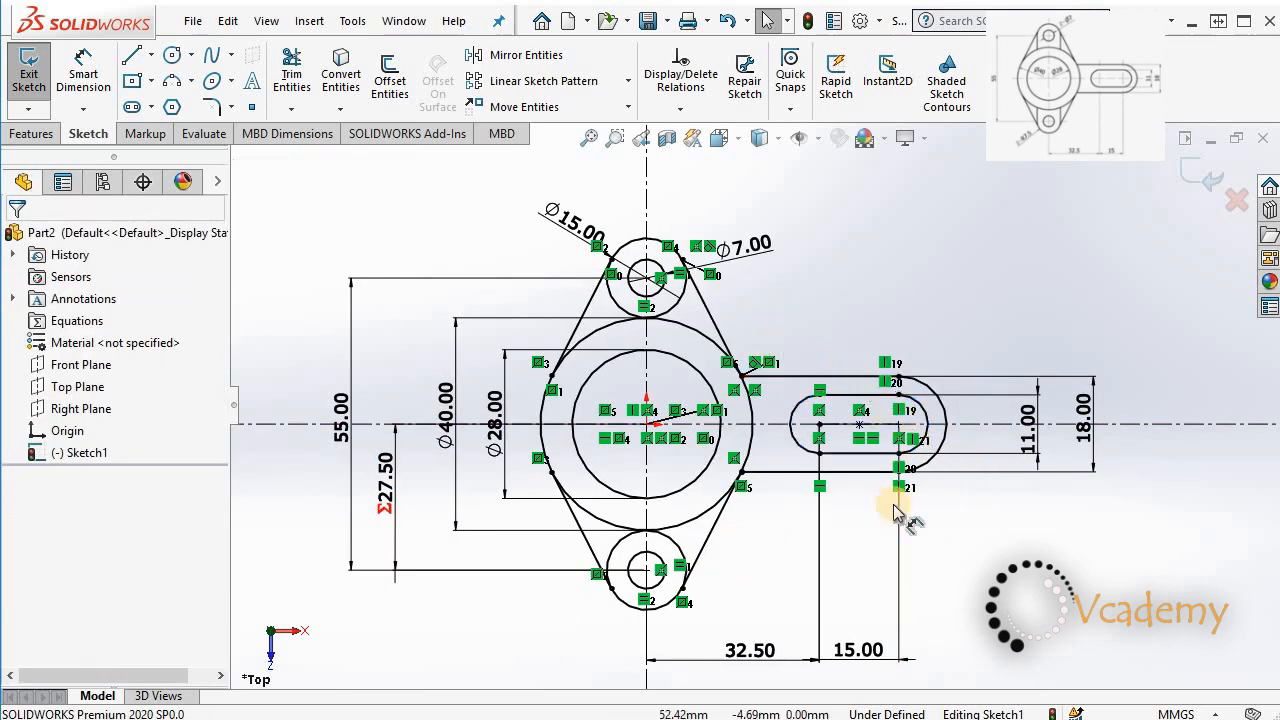
left_click(695, 488)
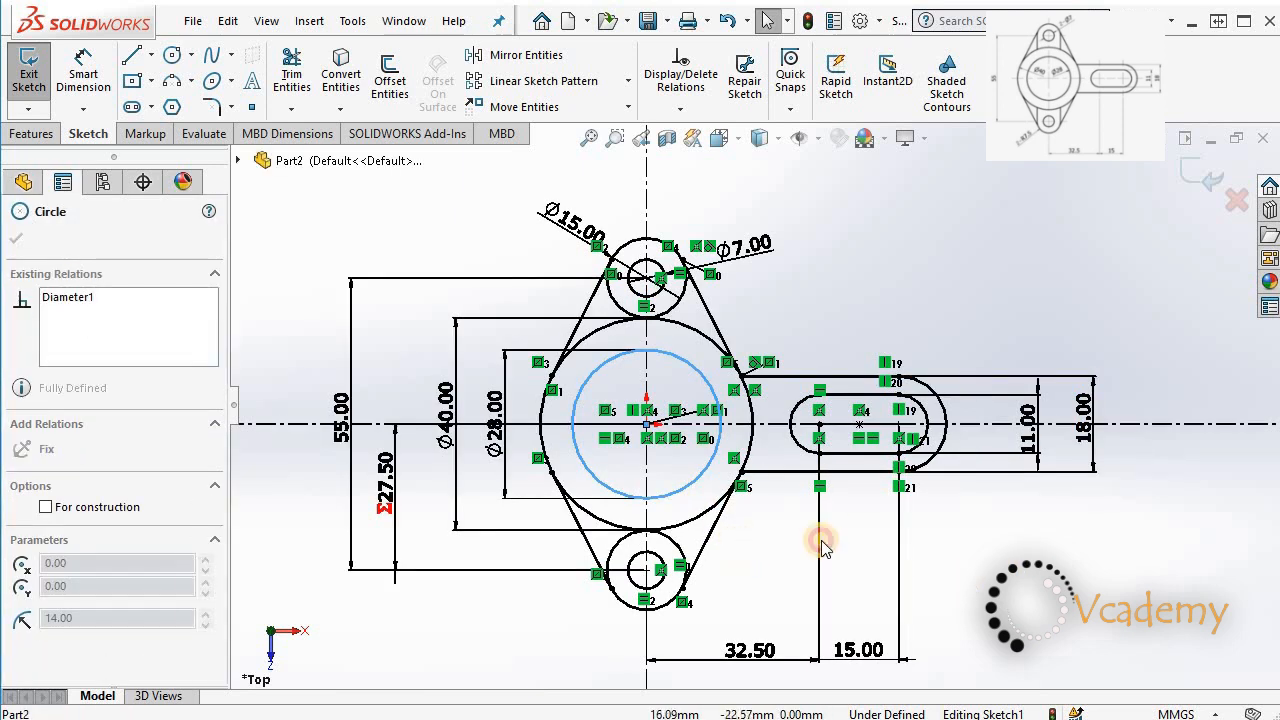
left_click(954, 563)
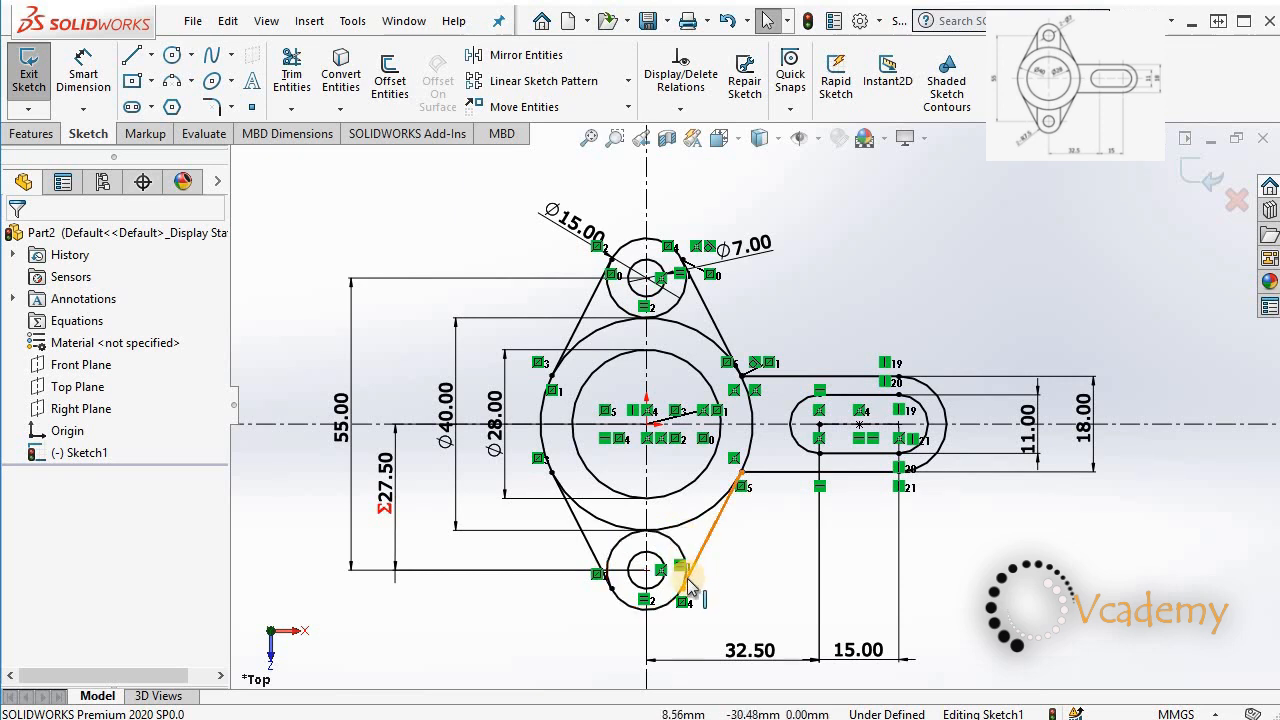
Sketch a vertical line about 9 mm long from the slot-side quadrant of the upper 15 mm circle down to the 40 mm circle
left_click(131, 56)
scroll(703, 283, "down", 5)
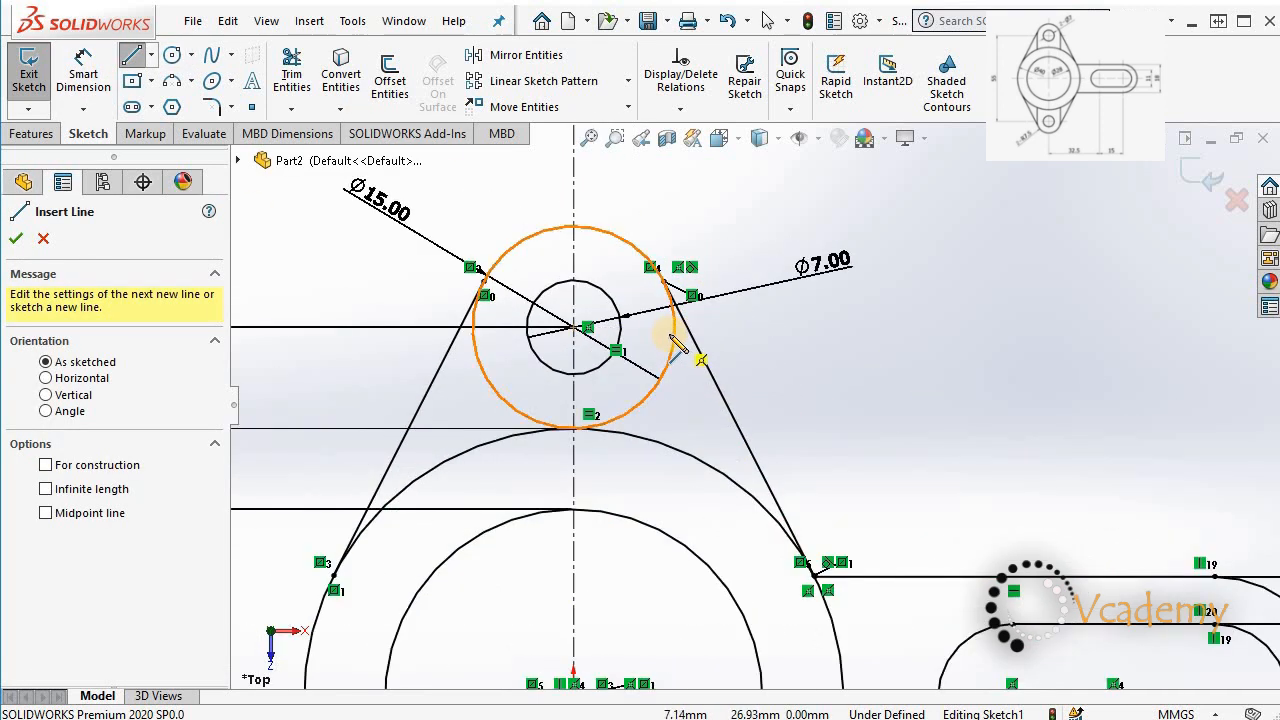
left_click(675, 328)
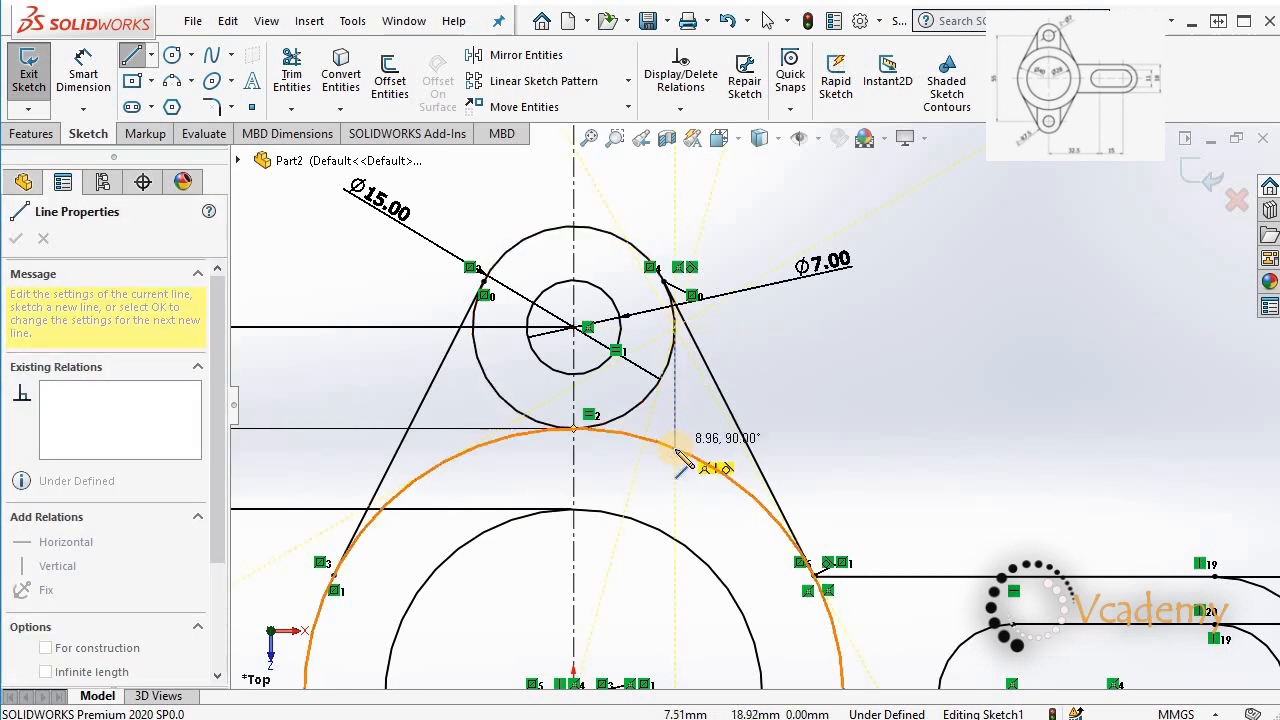
left_click(676, 446)
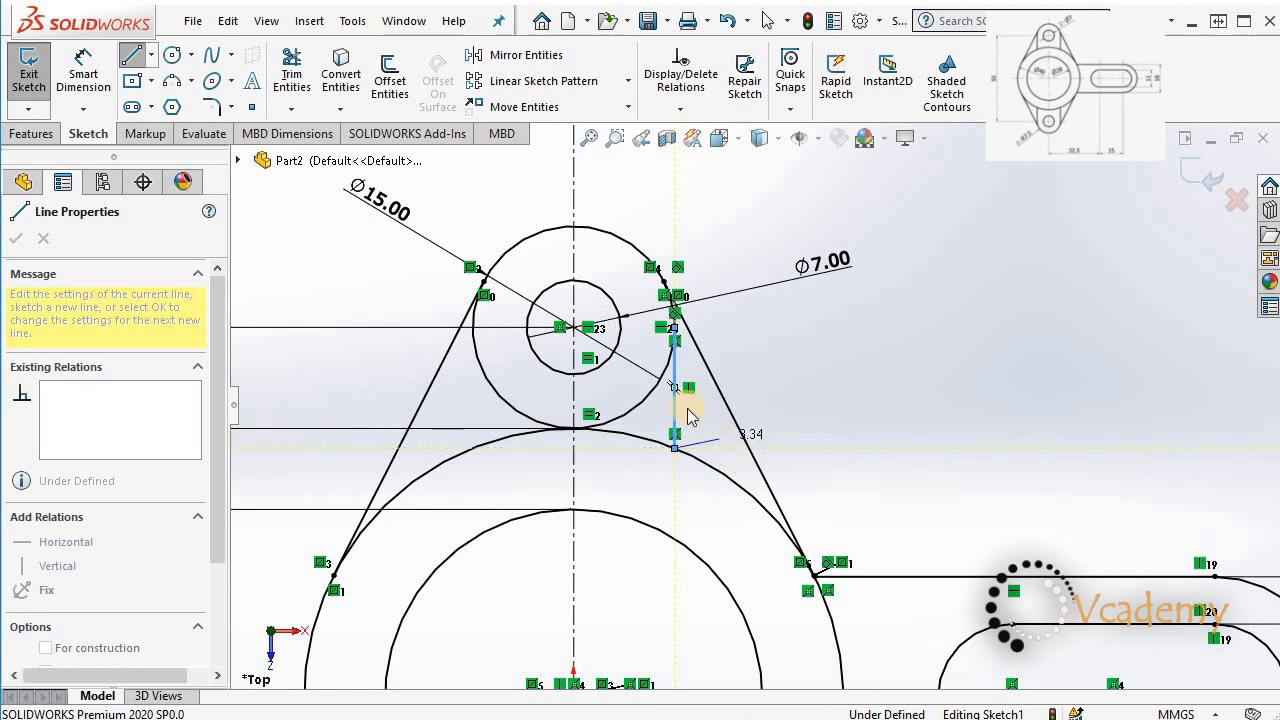
key("Escape")
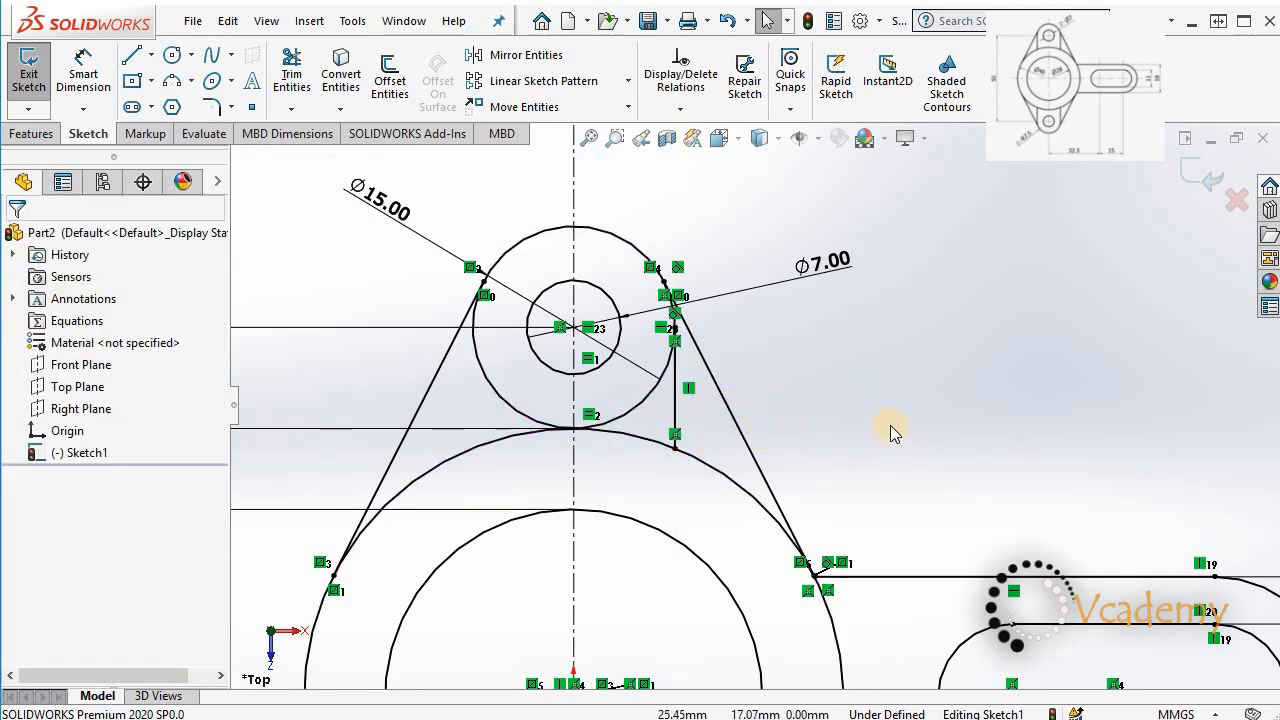
Mirror the short vertical line beside the upper lug about the vertical centerline, keeping the original
scroll(890, 422, "up", 3)
scroll(907, 431, "down", 1)
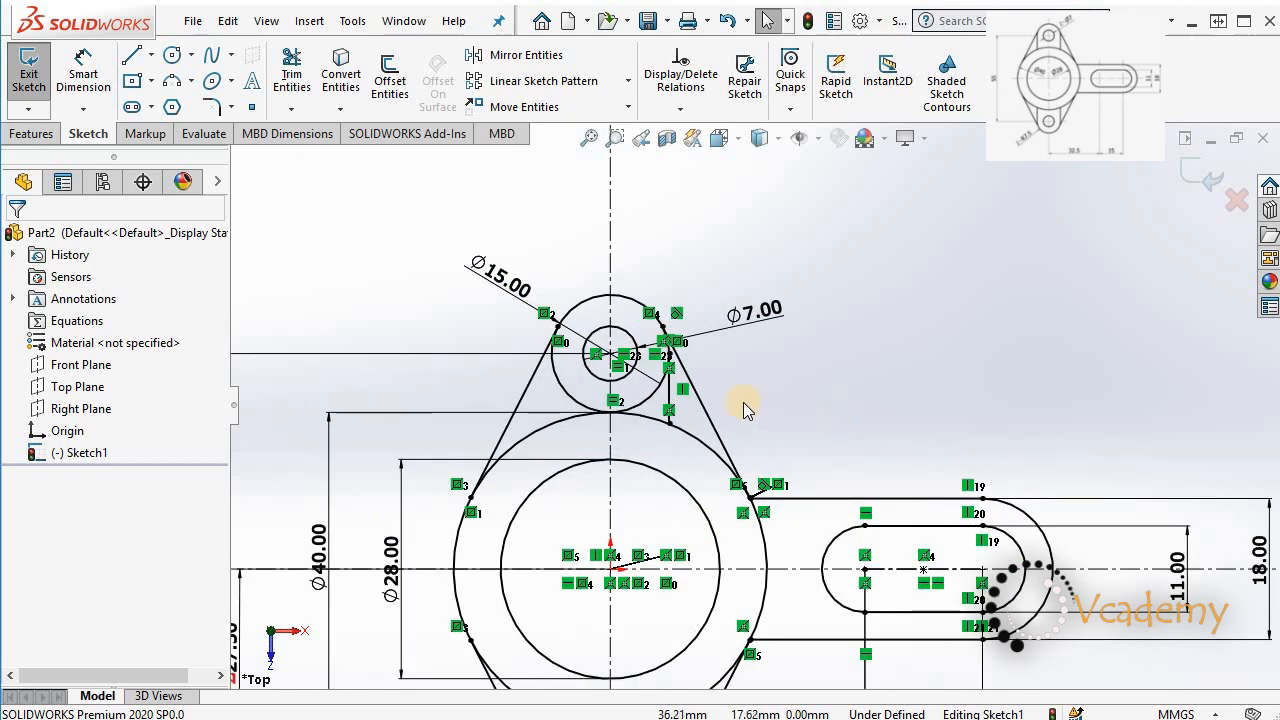
left_click(675, 402)
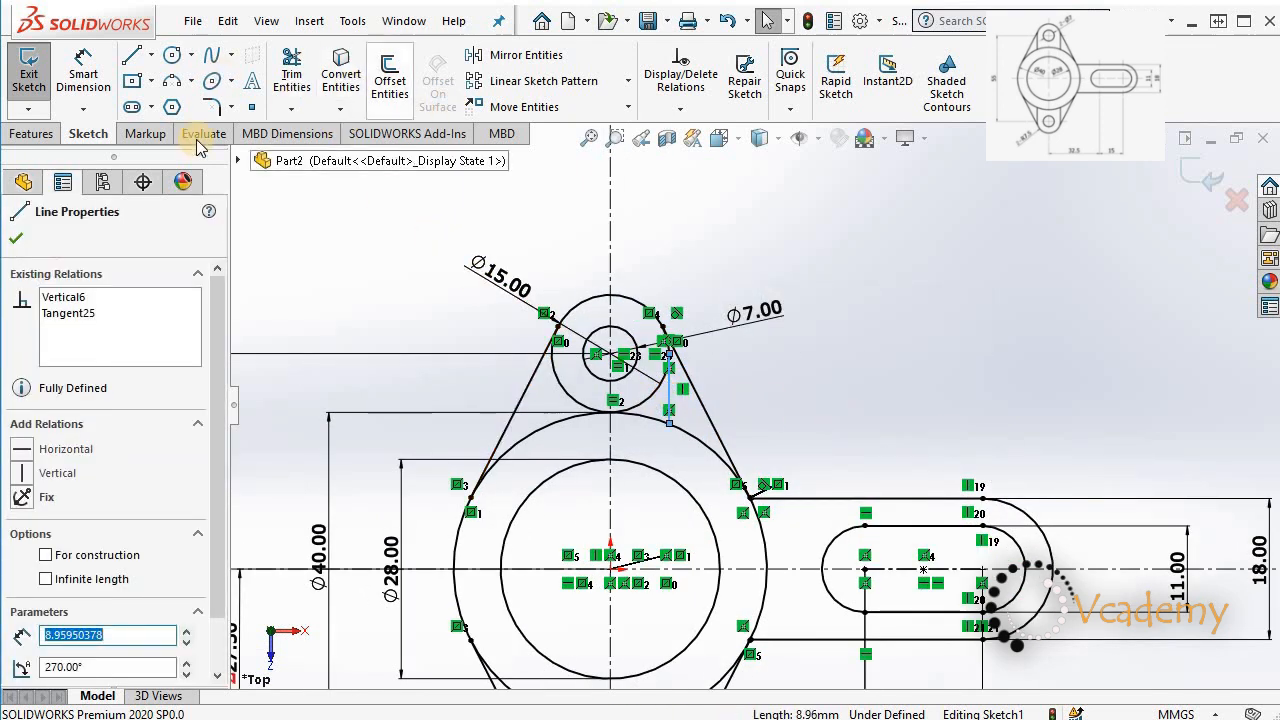
left_click(515, 55)
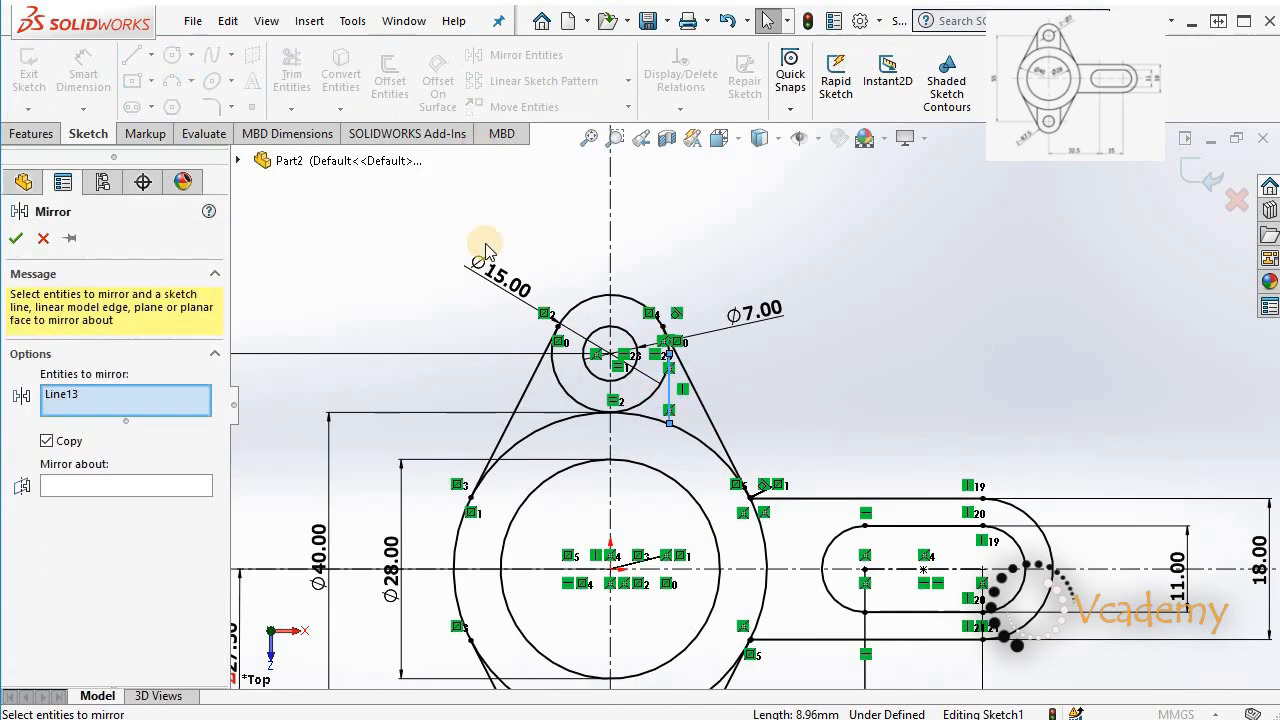
left_click(609, 440)
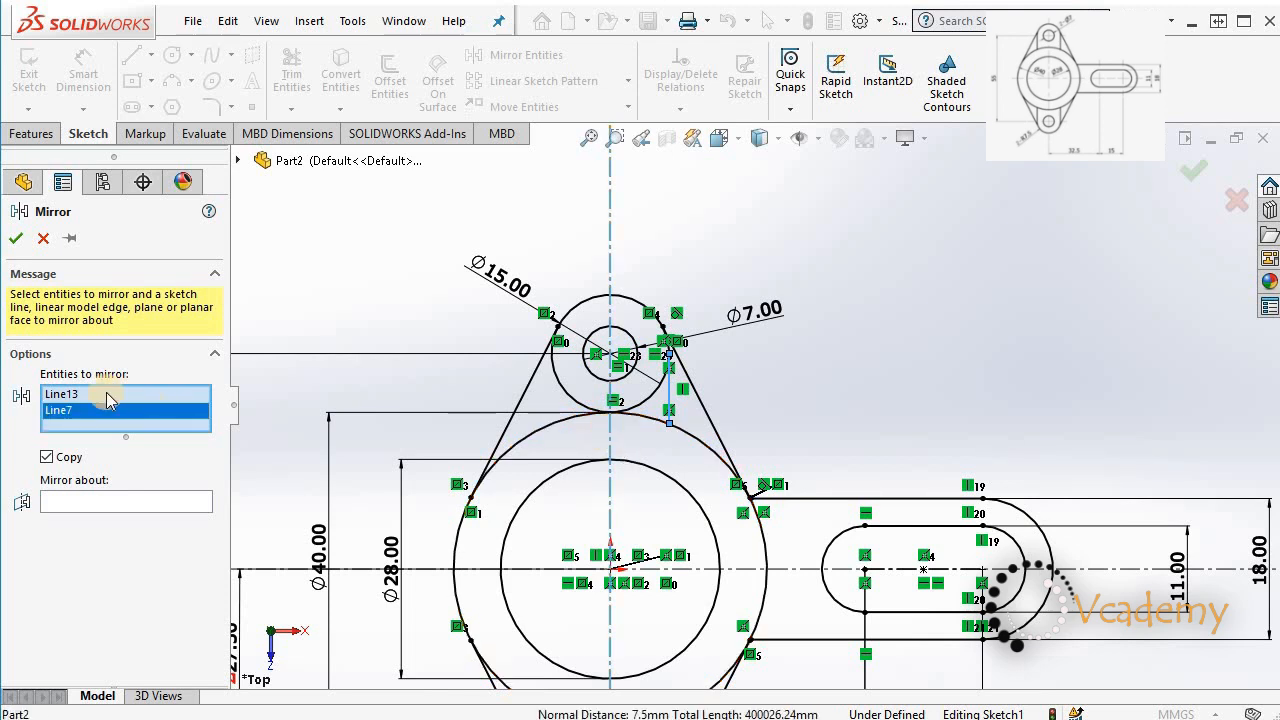
left_click(92, 424)
key("Delete")
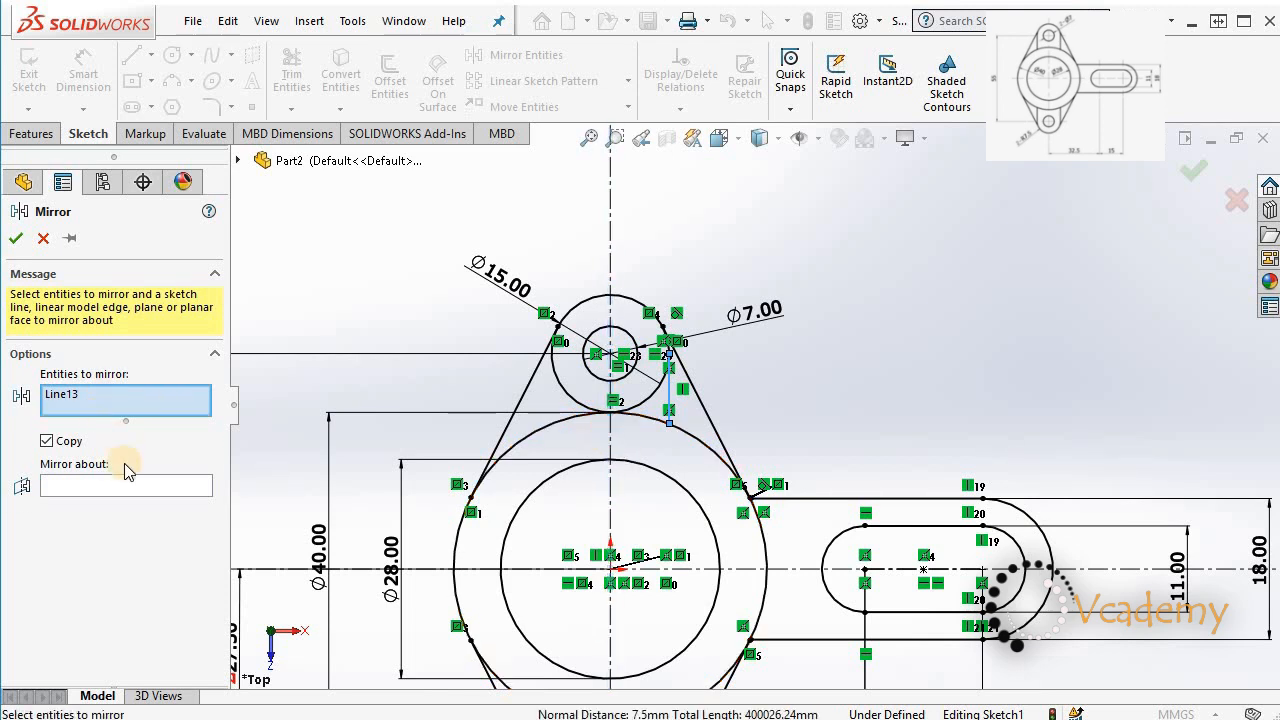
left_click(114, 486)
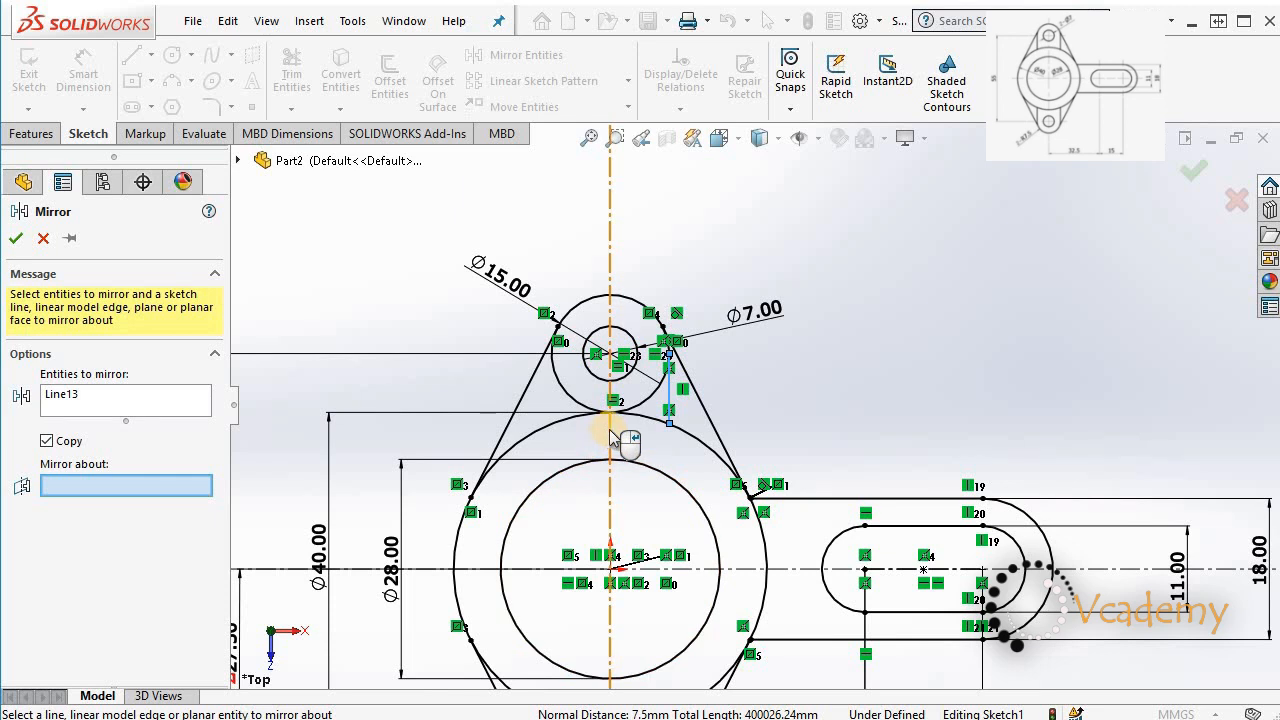
left_click(614, 437)
Mirror both short vertical lines beside the upper lug about the horizontal centerline, keeping the originals
key("z")
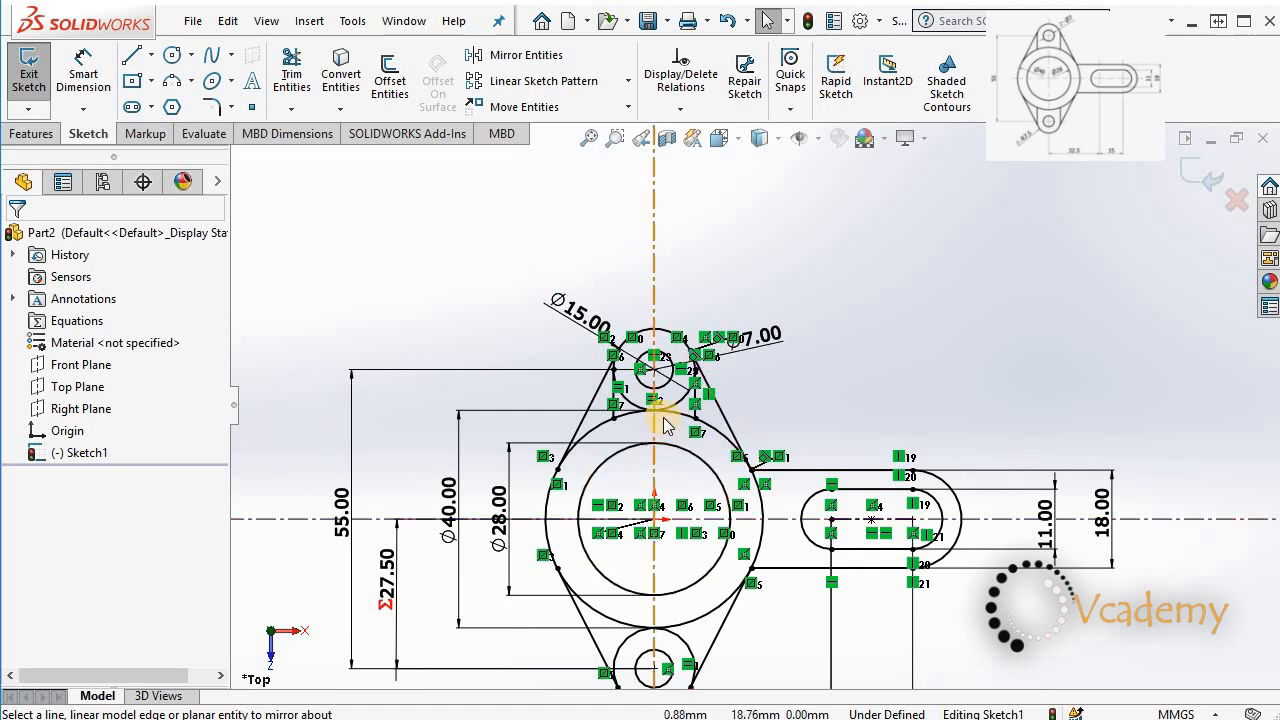
scroll(663, 414, "down", 1)
scroll(643, 424, "down", 2)
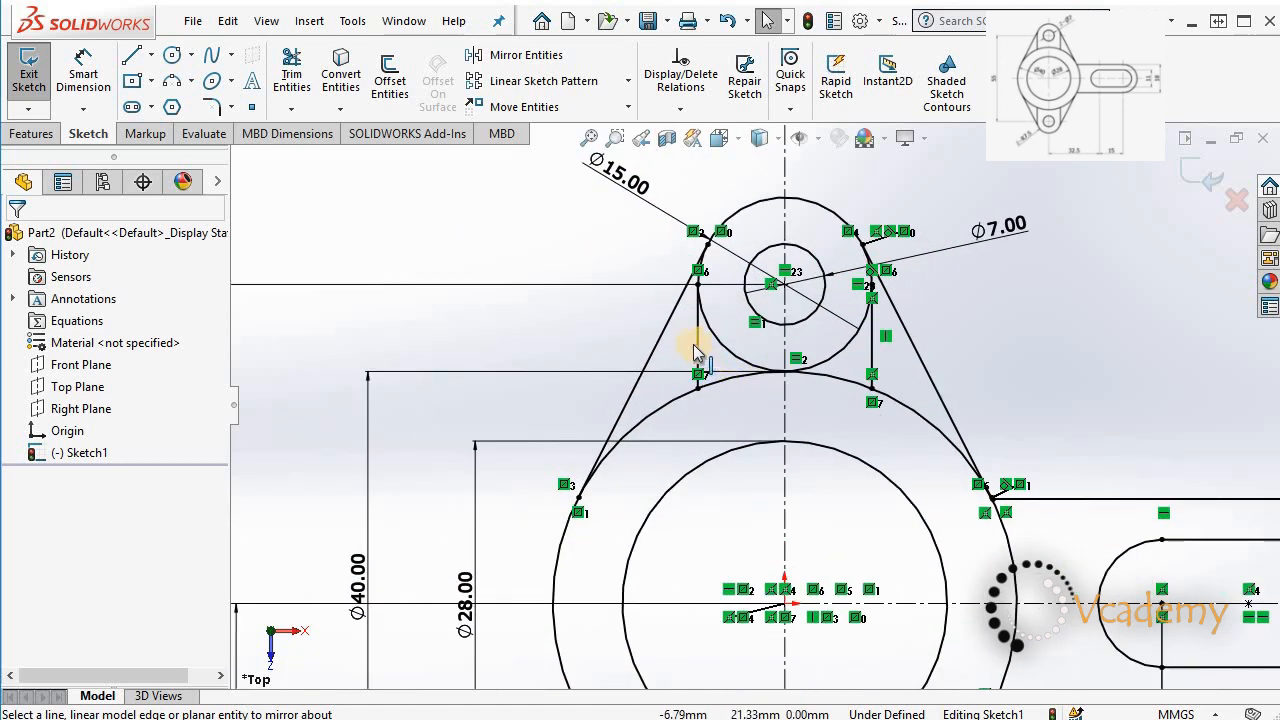
left_click(697, 345)
left_click(872, 348, "ctrl")
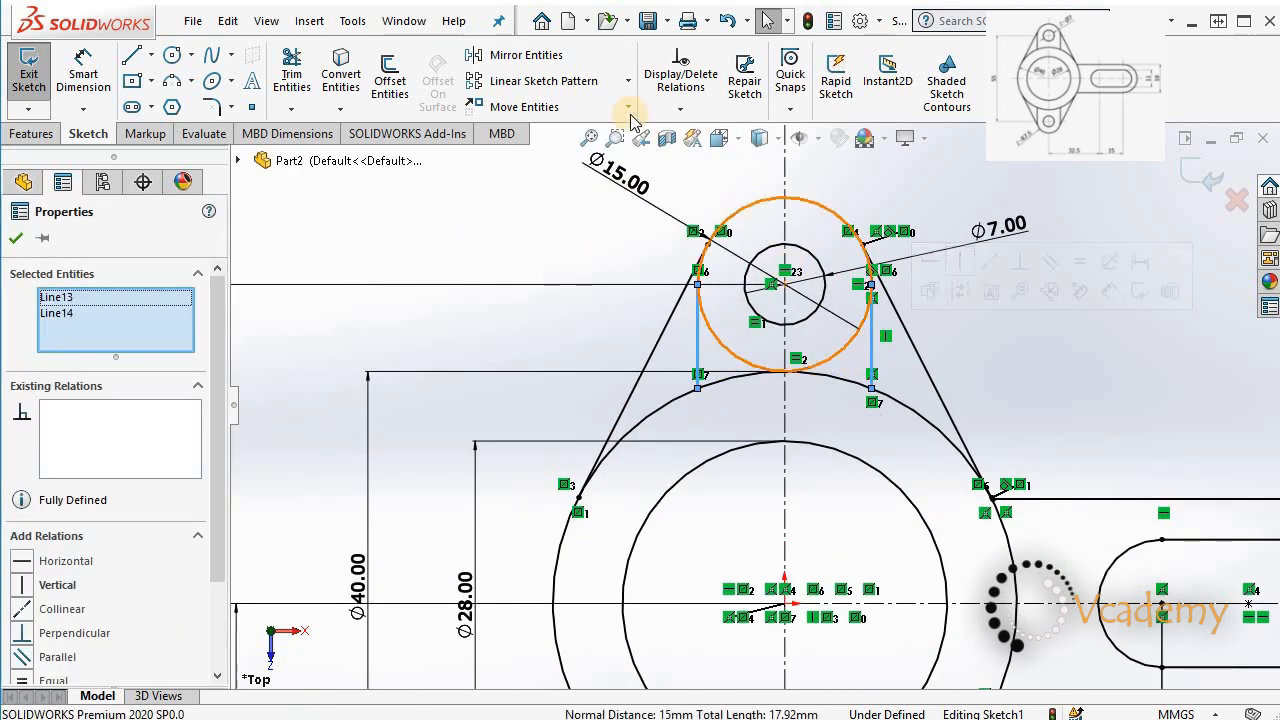
left_click(530, 55)
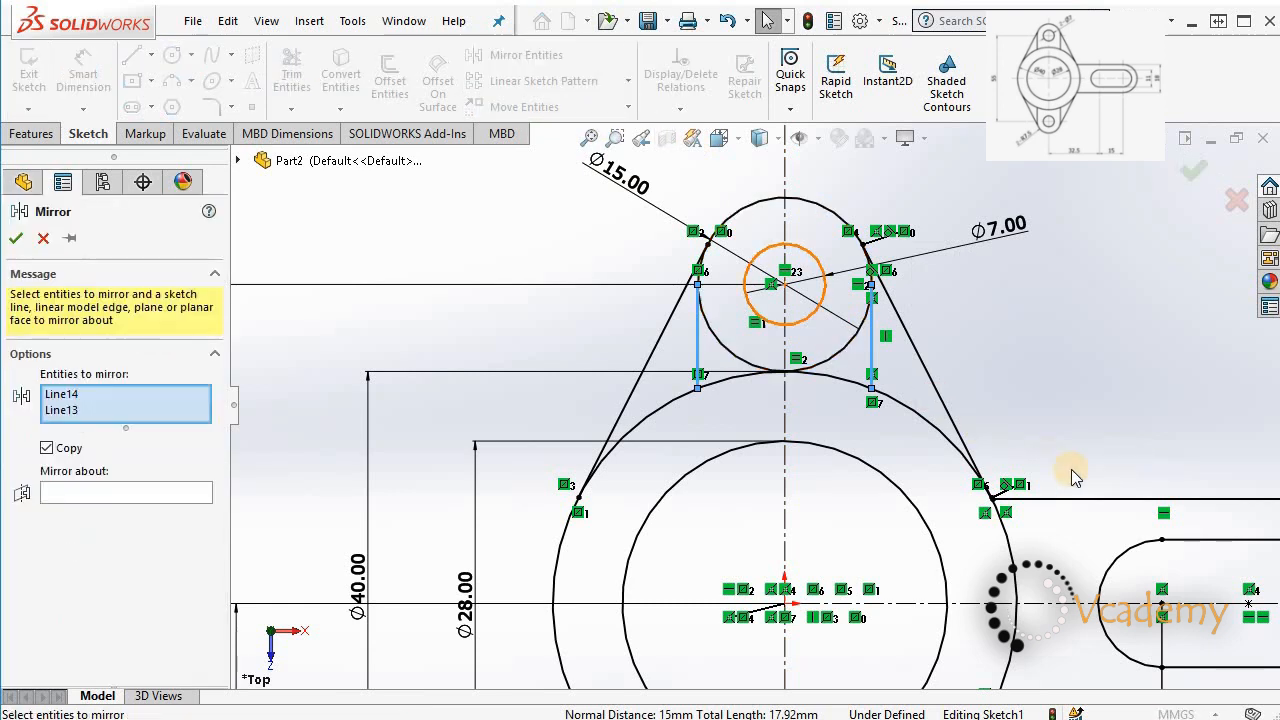
key("f")
scroll(868, 572, "down", 1)
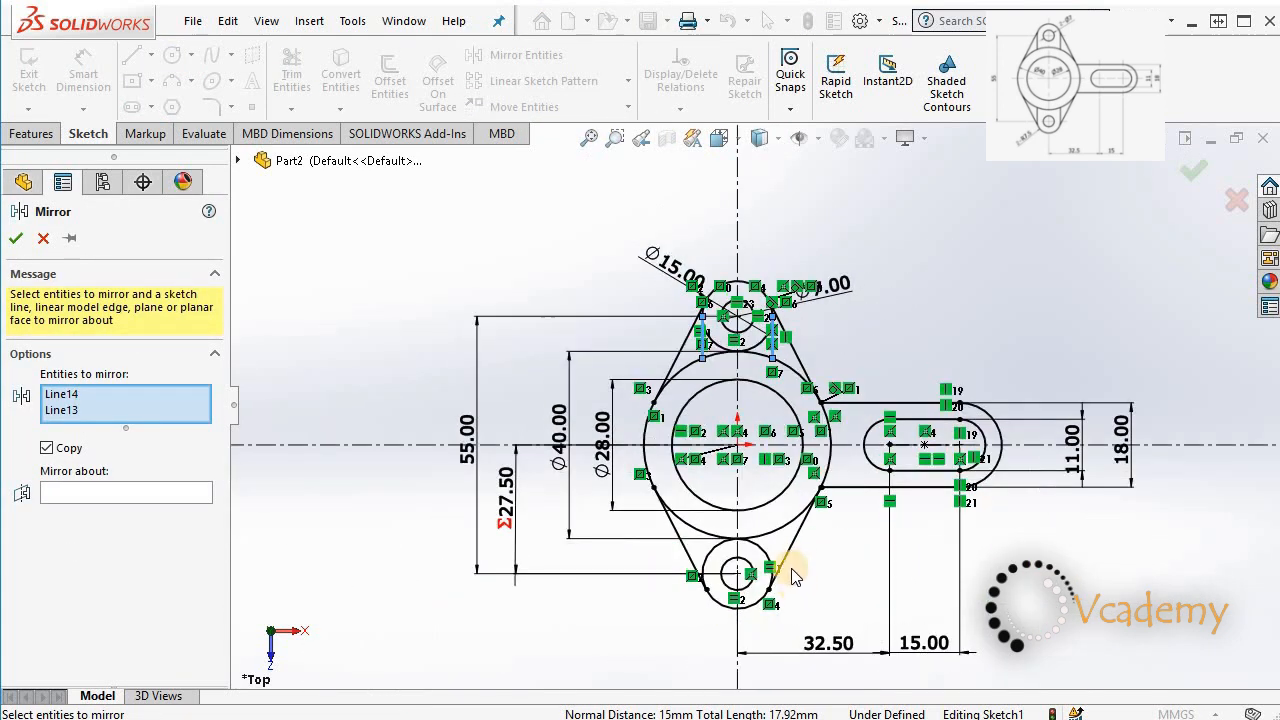
left_click(126, 493)
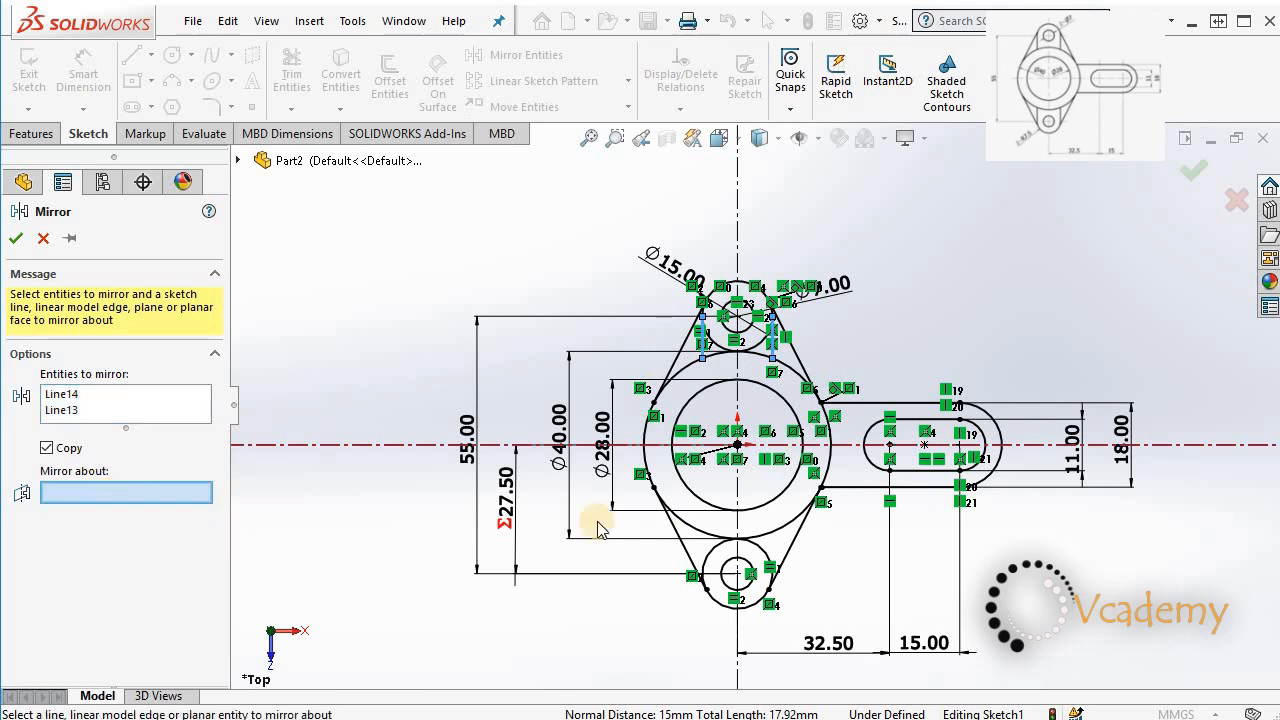
left_click(845, 452)
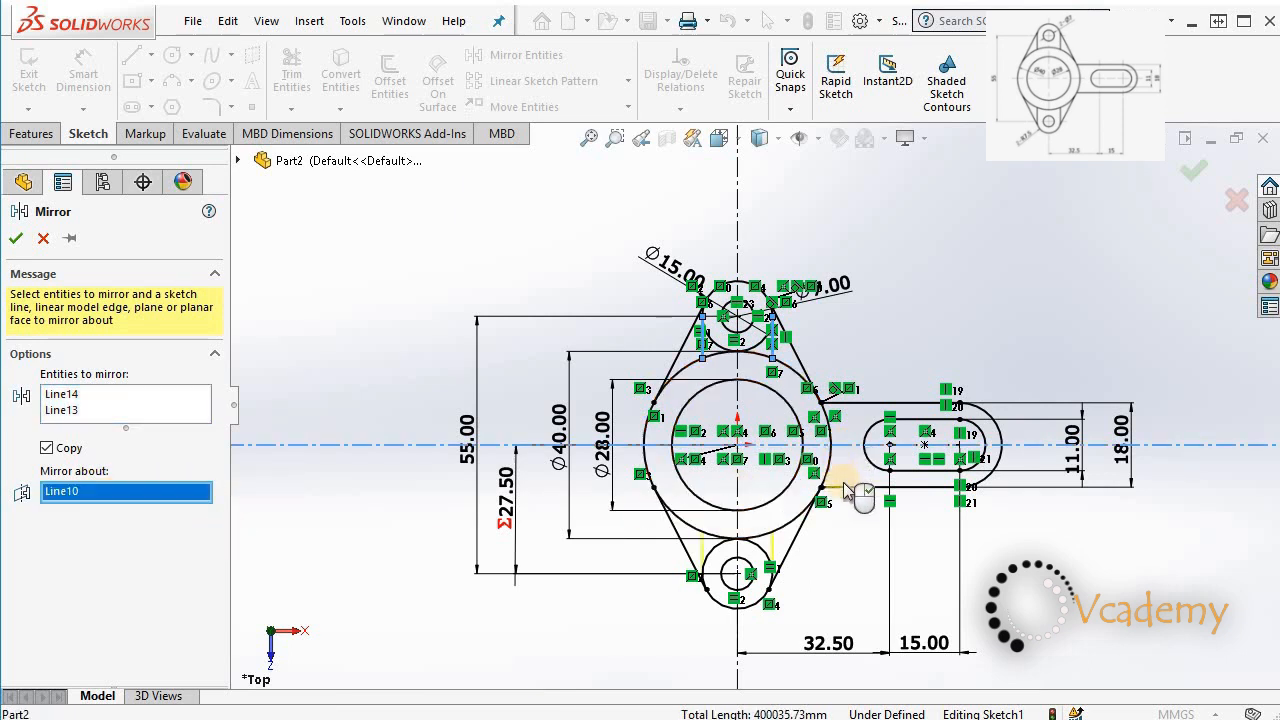
scroll(800, 540, "down", 1)
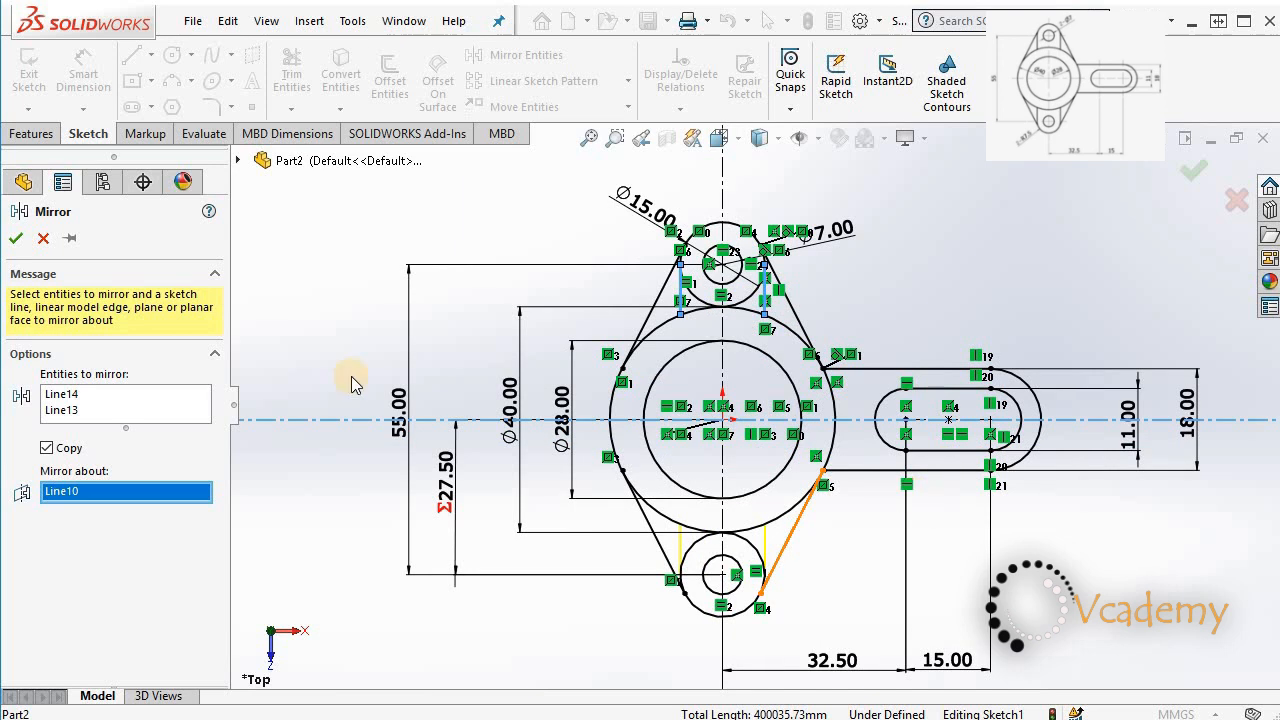
left_click(15, 243)
key("z")
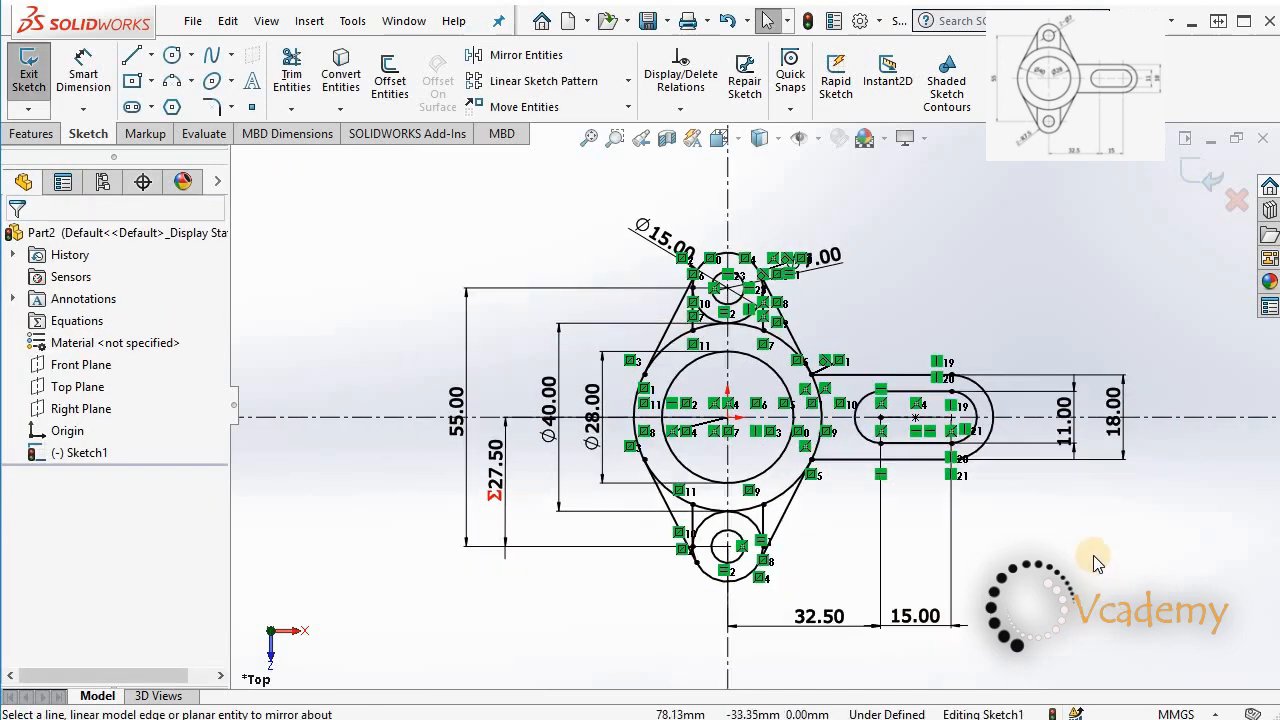
Trim away the inner part of the lower lug's 15 mm circle between the two short vertical lines
scroll(1095, 563, "down", 1)
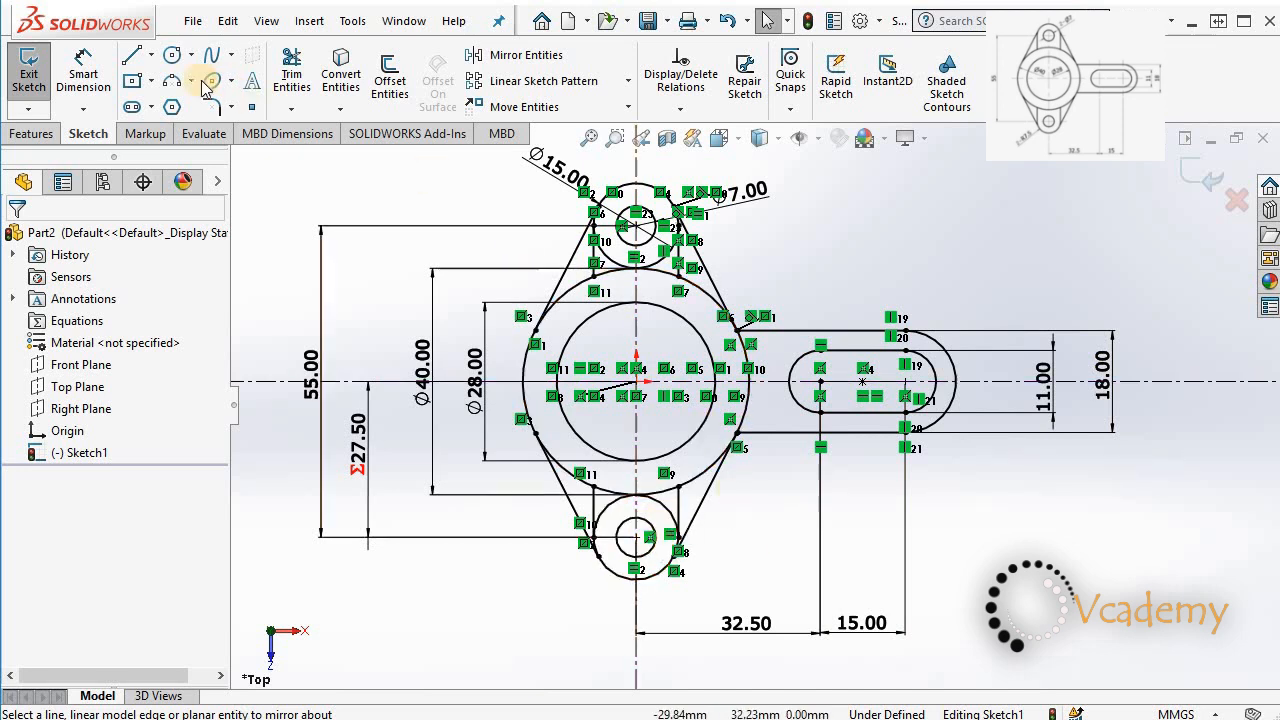
left_click(291, 78)
scroll(766, 531, "down", 4)
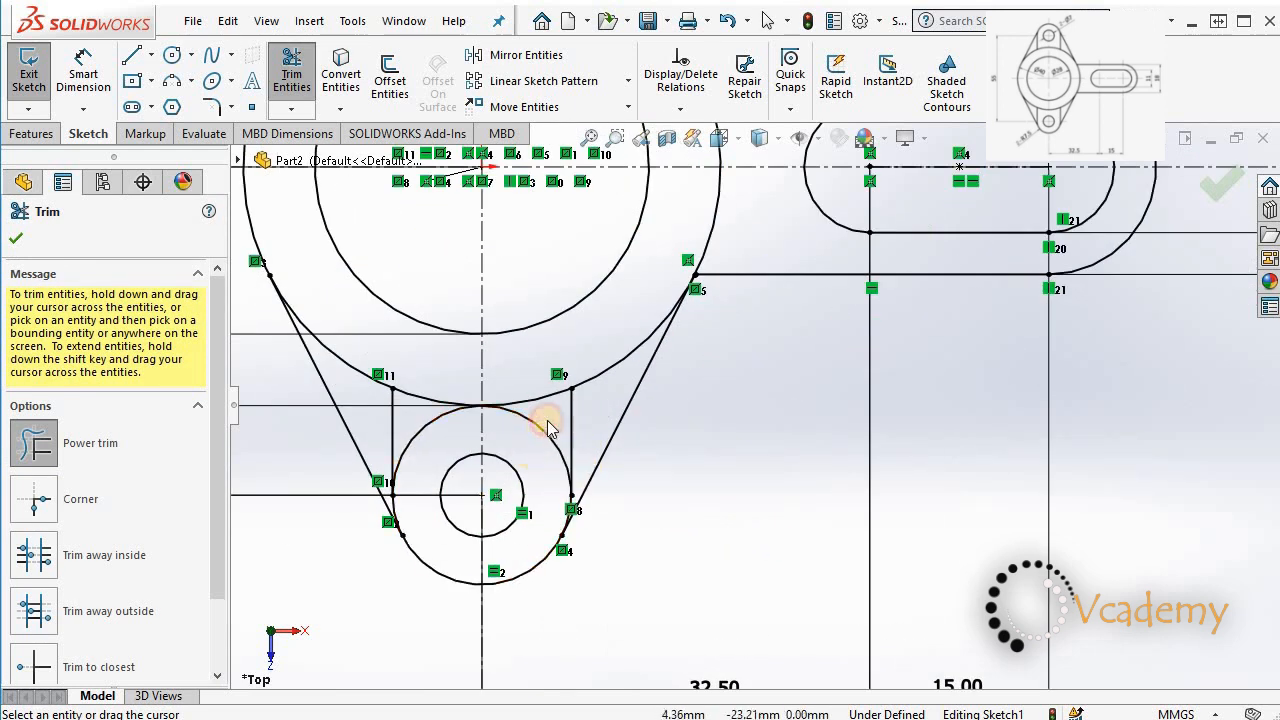
left_click(548, 428)
left_click(418, 426)
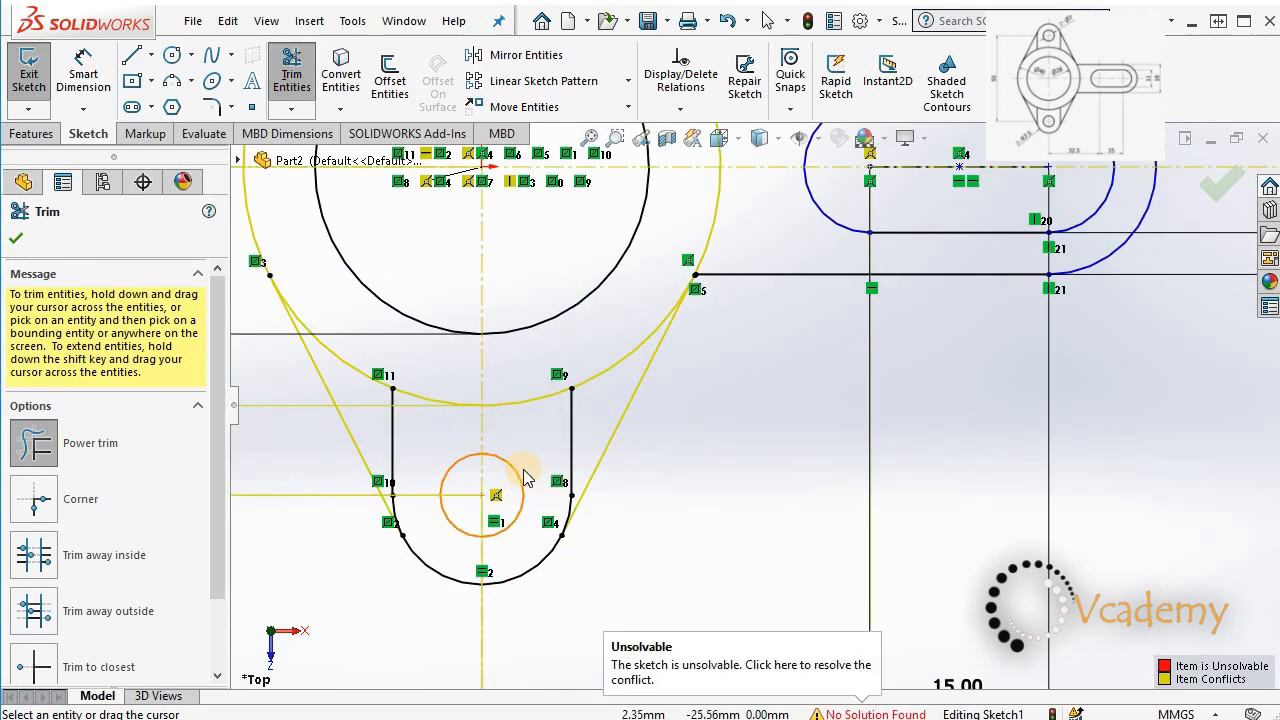
Trim away the inner part of the upper lug's 15 mm circle between its two short vertical lines
scroll(527, 480, "up", 4)
scroll(705, 262, "down", 5)
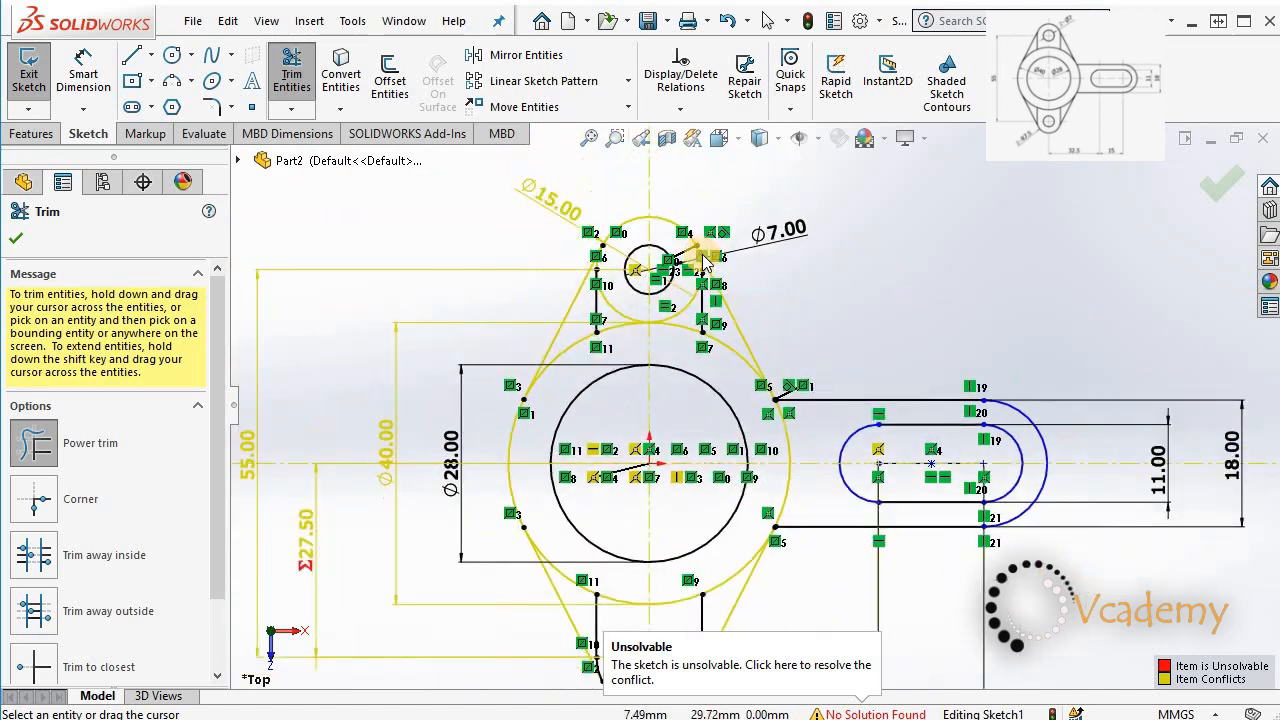
scroll(705, 262, "down", 2)
left_click_drag(571, 347, 577, 340)
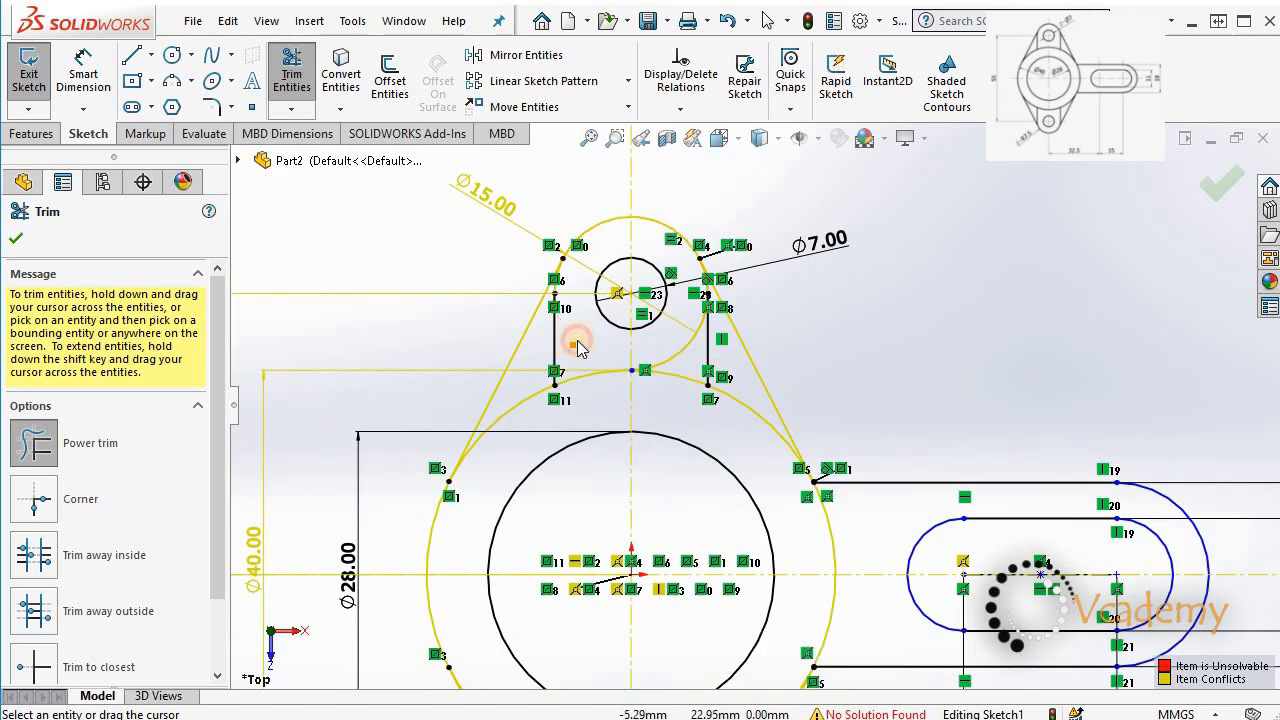
left_click_drag(684, 356, 674, 345)
scroll(725, 420, "up", 5)
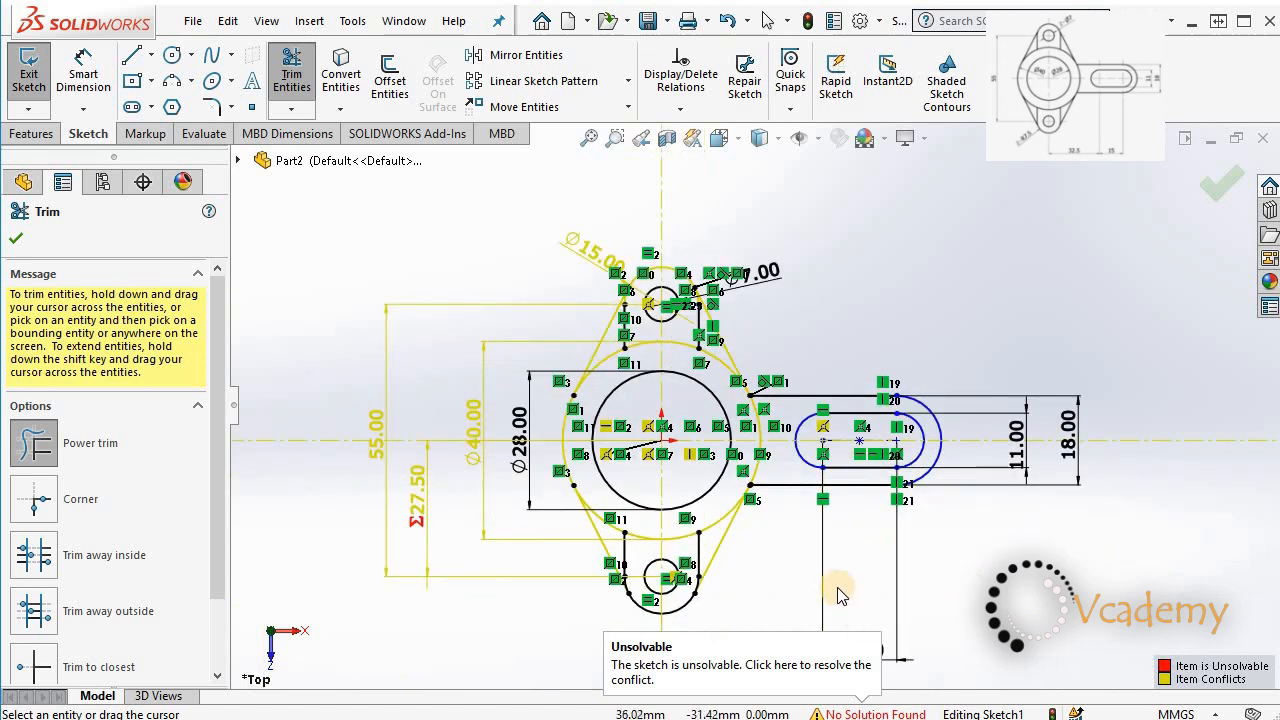
scroll(896, 575, "up", 2)
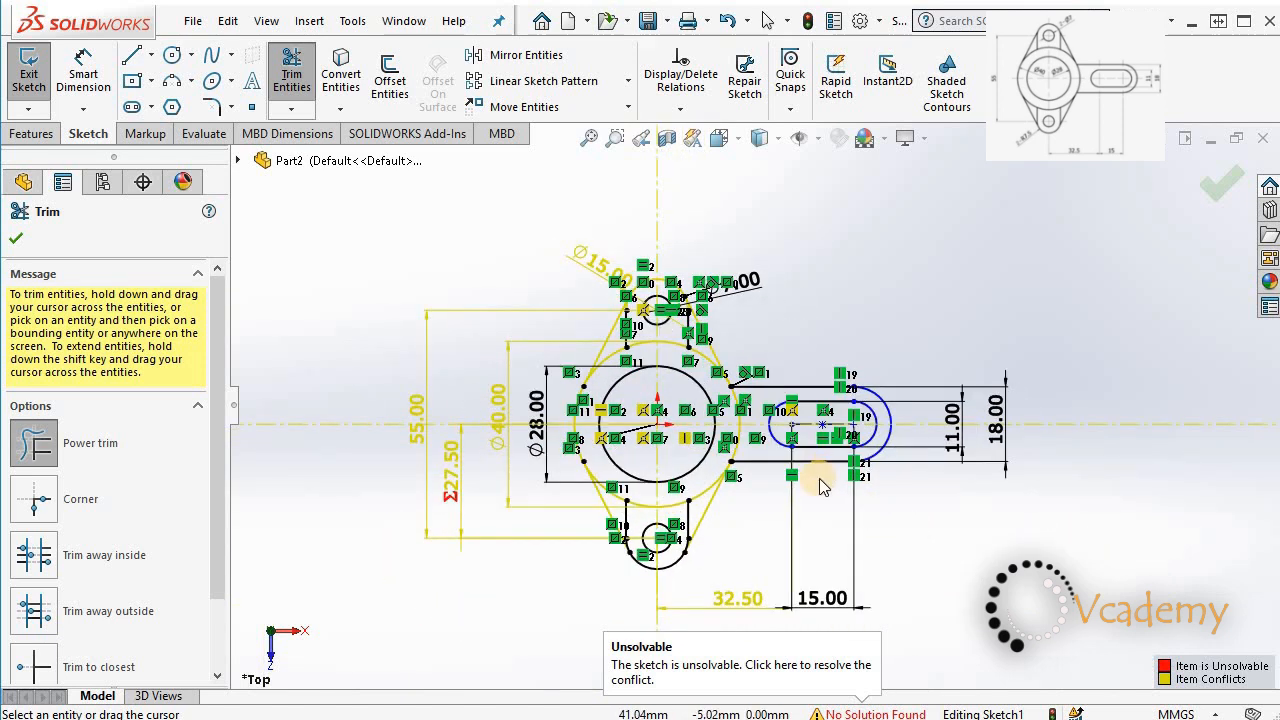
left_click(1147, 228)
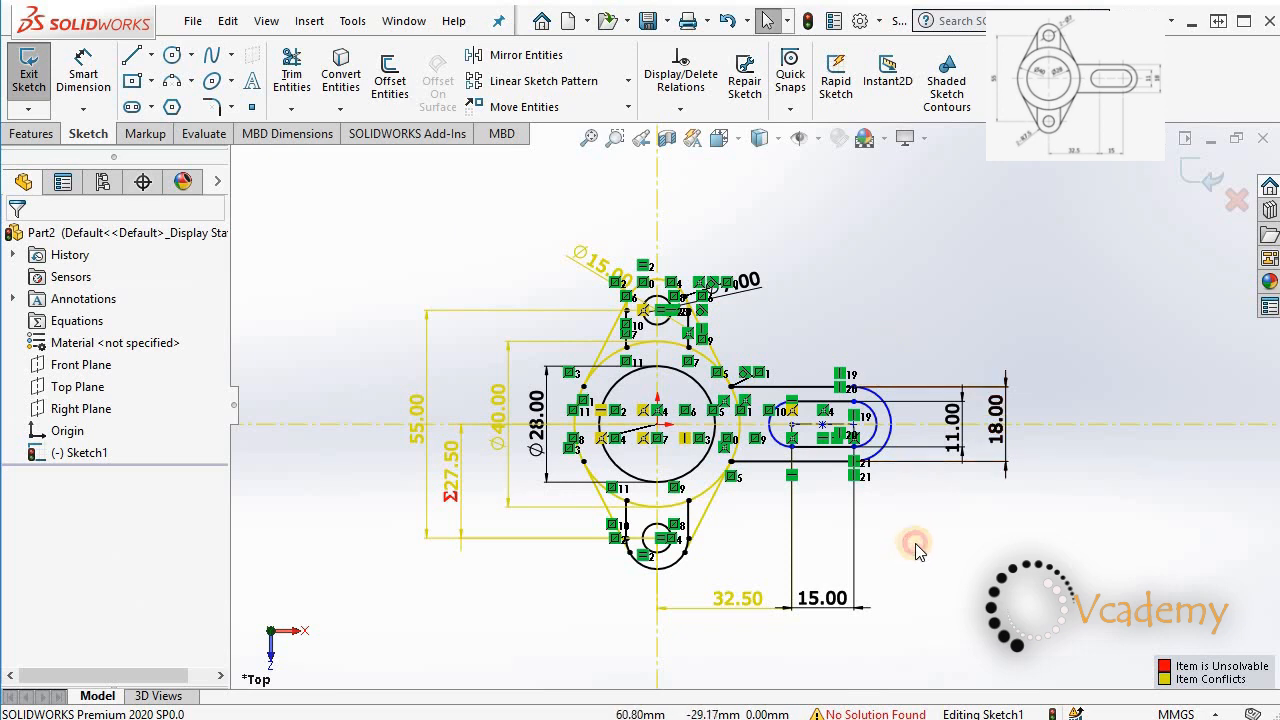
Undo the last change and add a Horizontal relation between the lower hole's centre and the lower endpoint of the adjacent slot-side vertical line
scroll(915, 550, "down", 1)
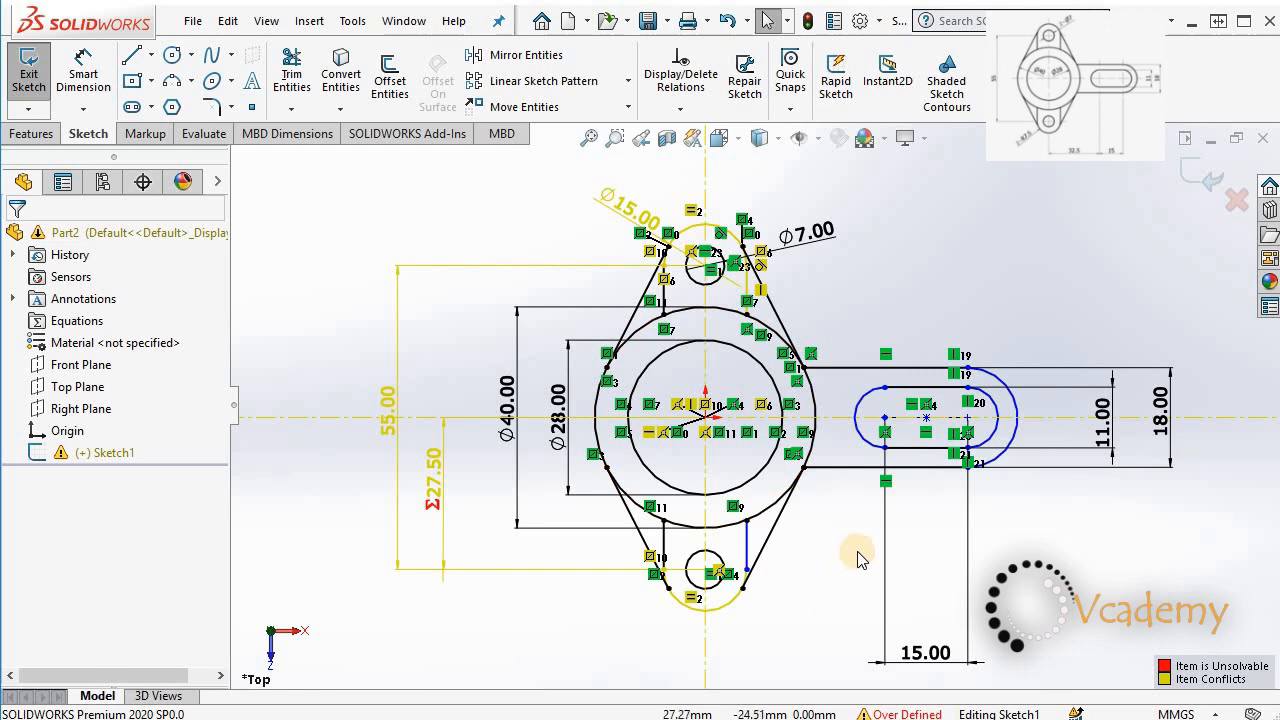
key("ctrl+z")
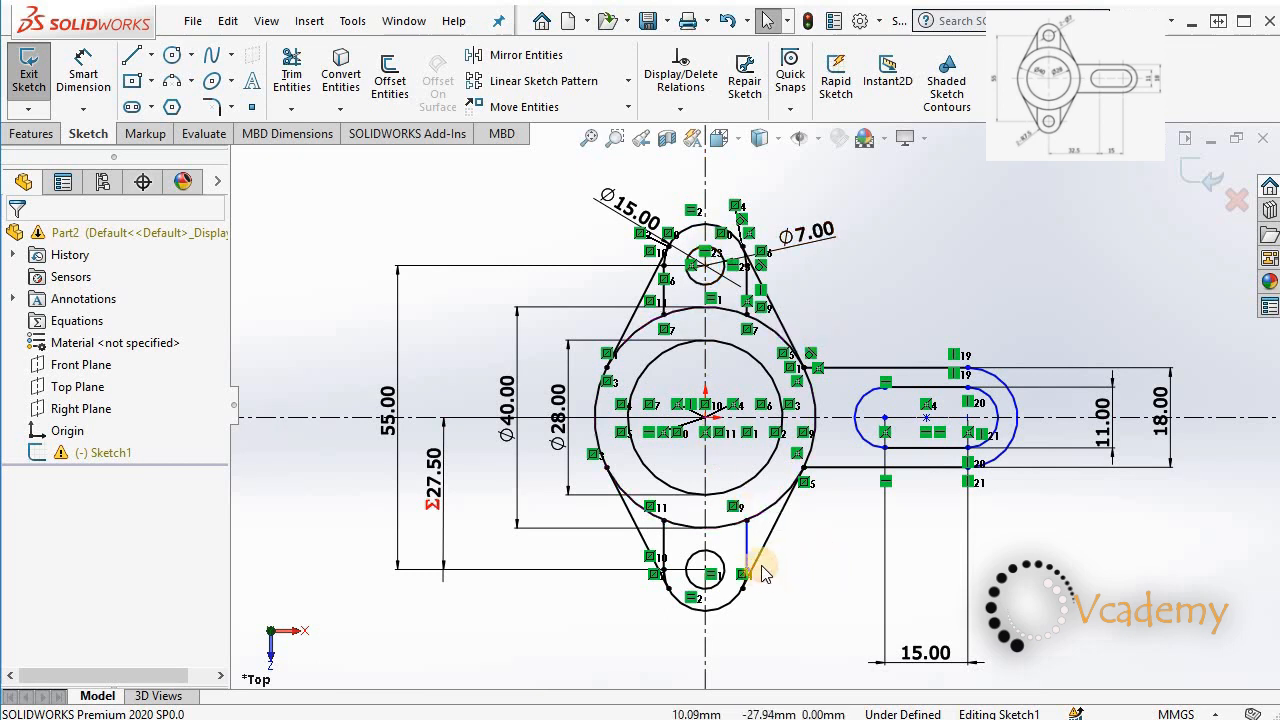
scroll(758, 568, "down", 3)
scroll(920, 432, "up", 2)
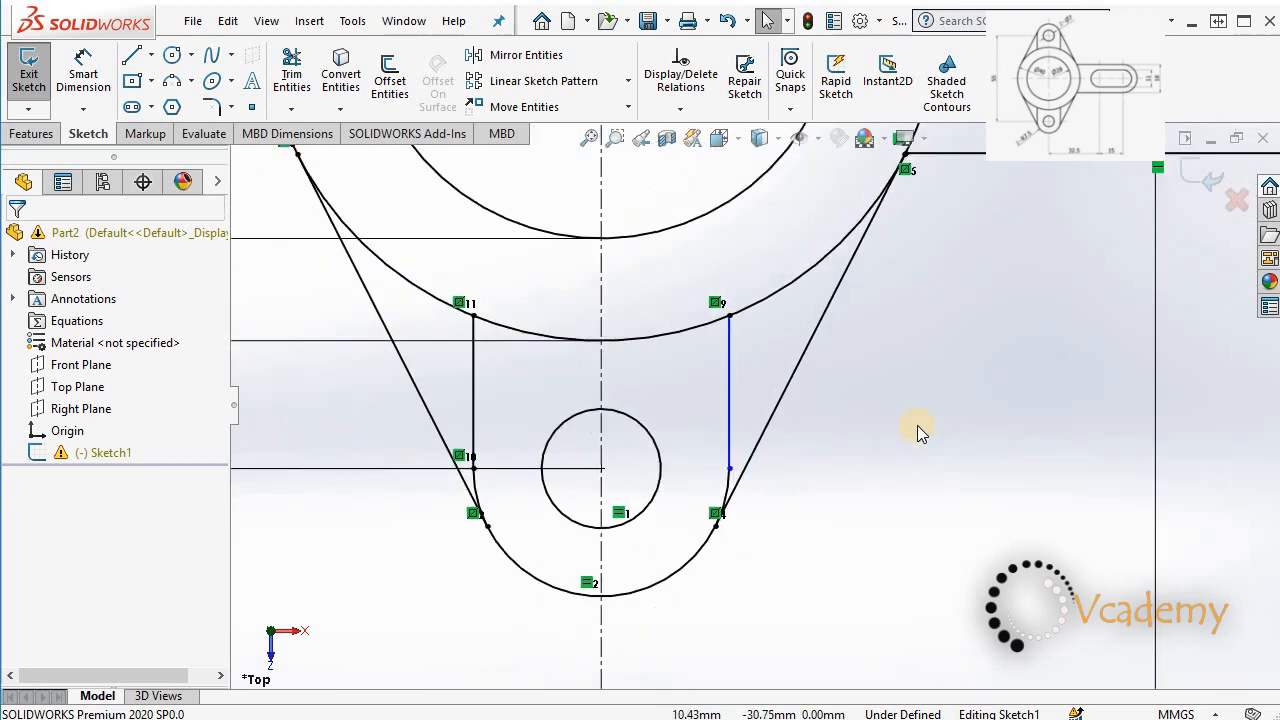
left_click(601, 469)
left_click(729, 468, "ctrl")
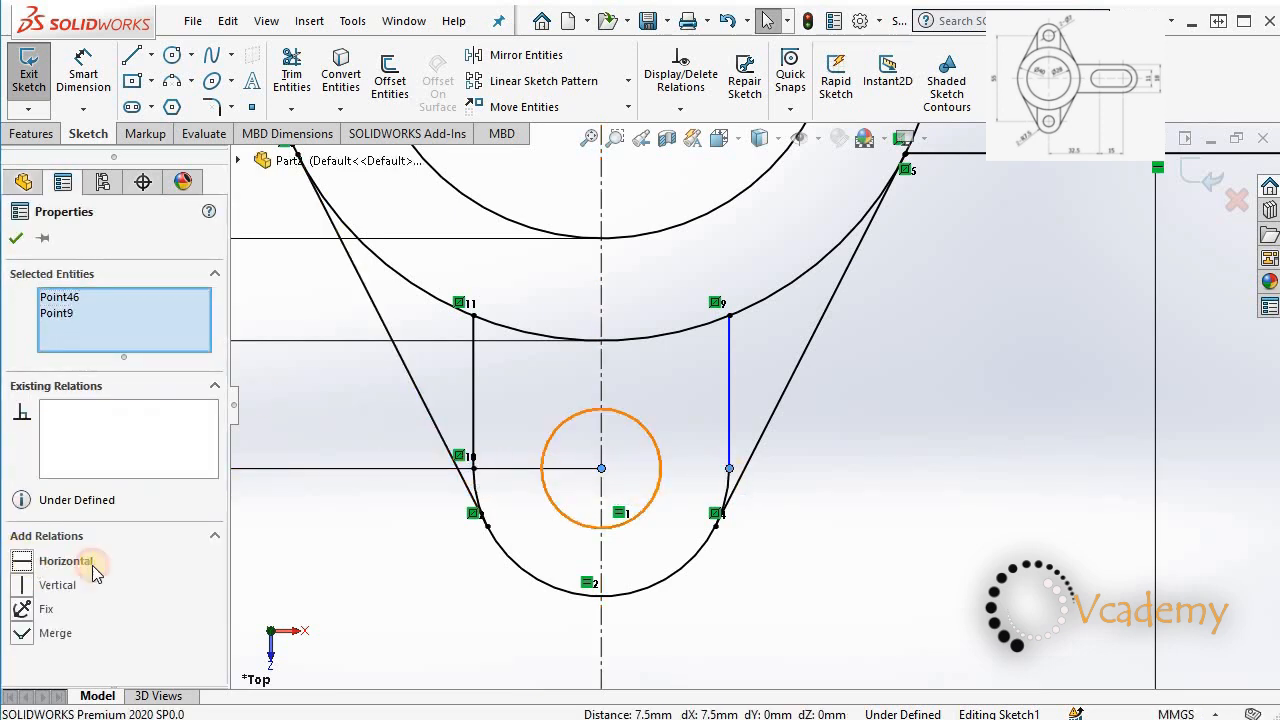
left_click(35, 564)
key("f")
scroll(872, 305, "down", 1)
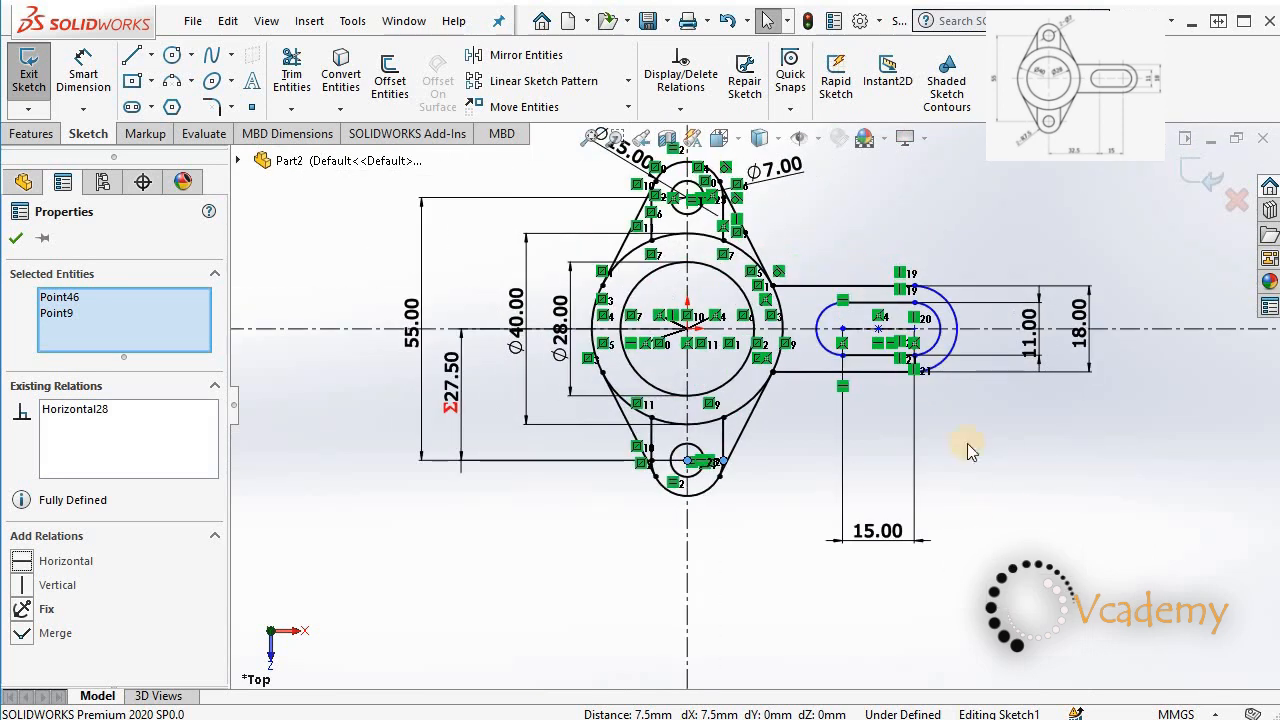
left_click(975, 410)
Add a Horizontal relation to the inner 11 mm slot
scroll(930, 330, "down", 4)
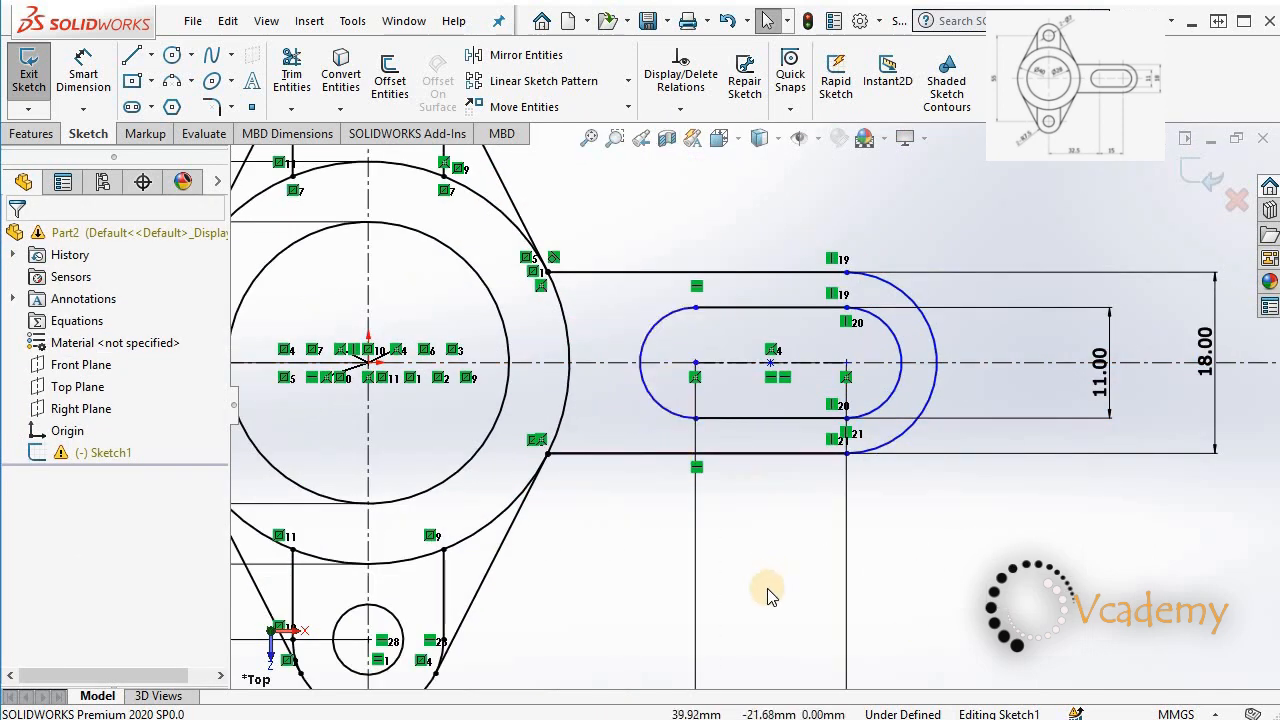
left_click(799, 418)
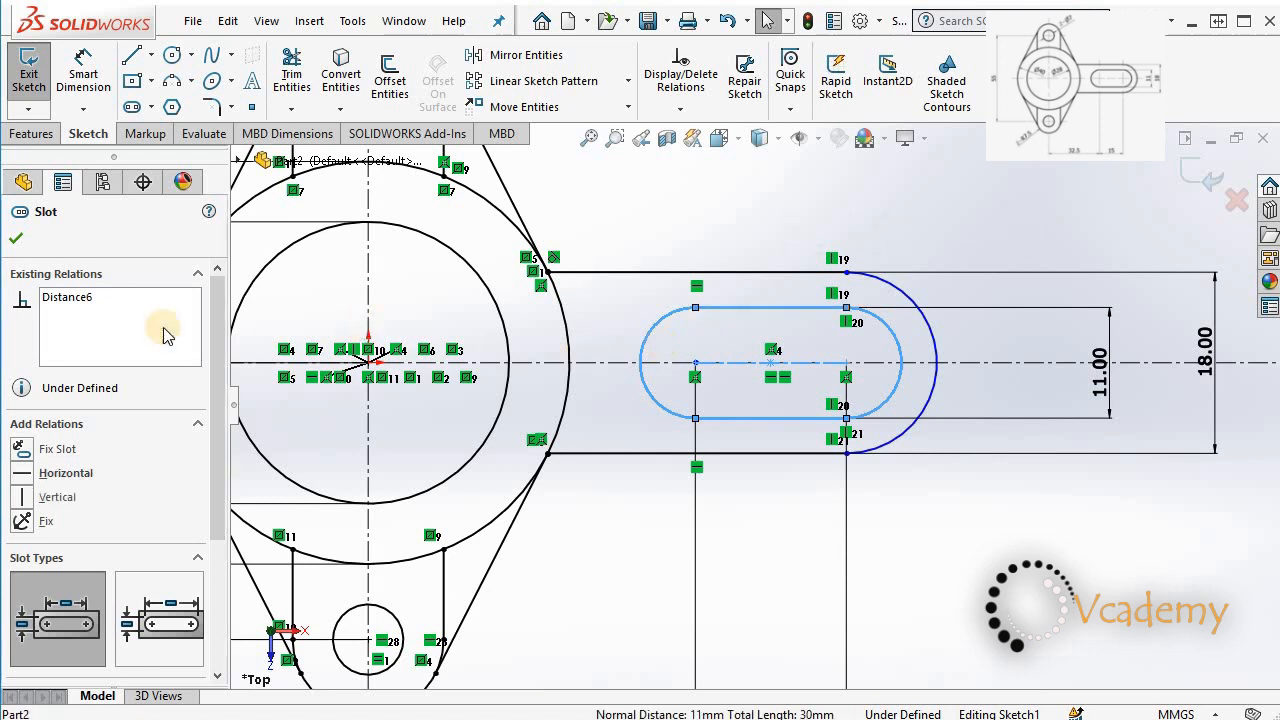
left_click(931, 497)
left_click(762, 314)
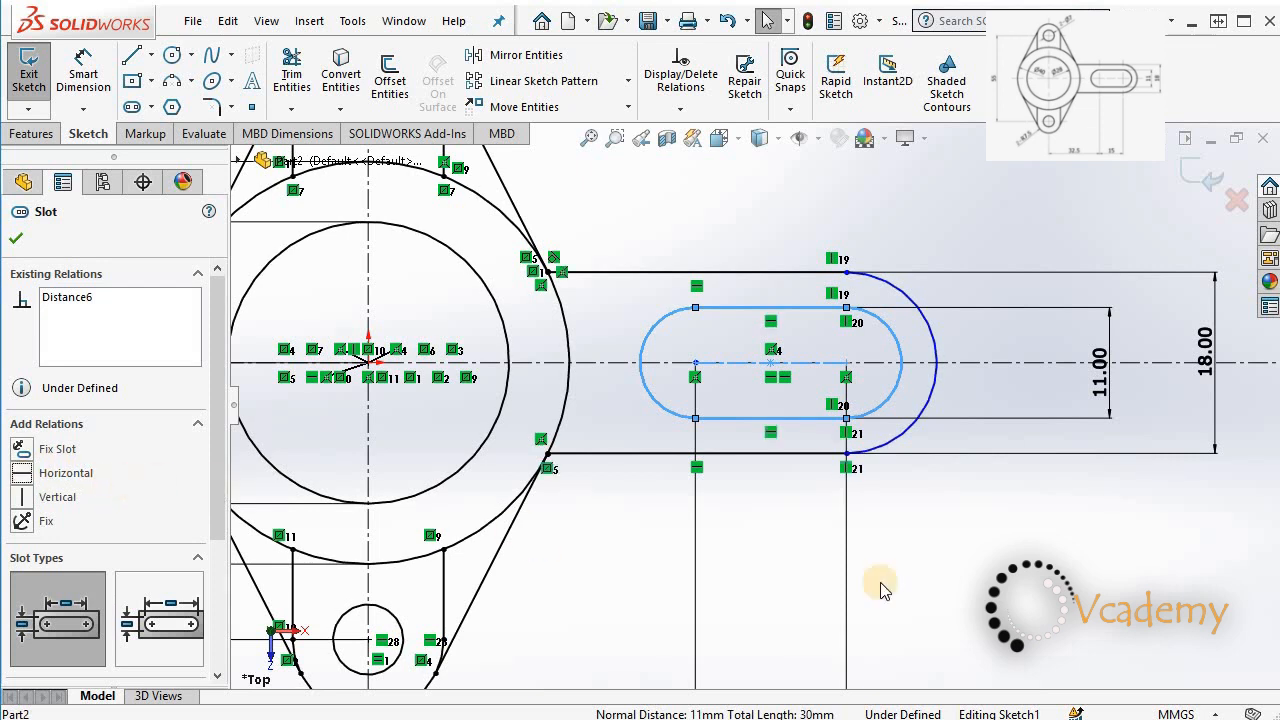
left_click(966, 563)
Check the properties and remaining freedom of the end arc on the outer slot arm
scroll(765, 370, "up", 2)
scroll(851, 423, "down", 2)
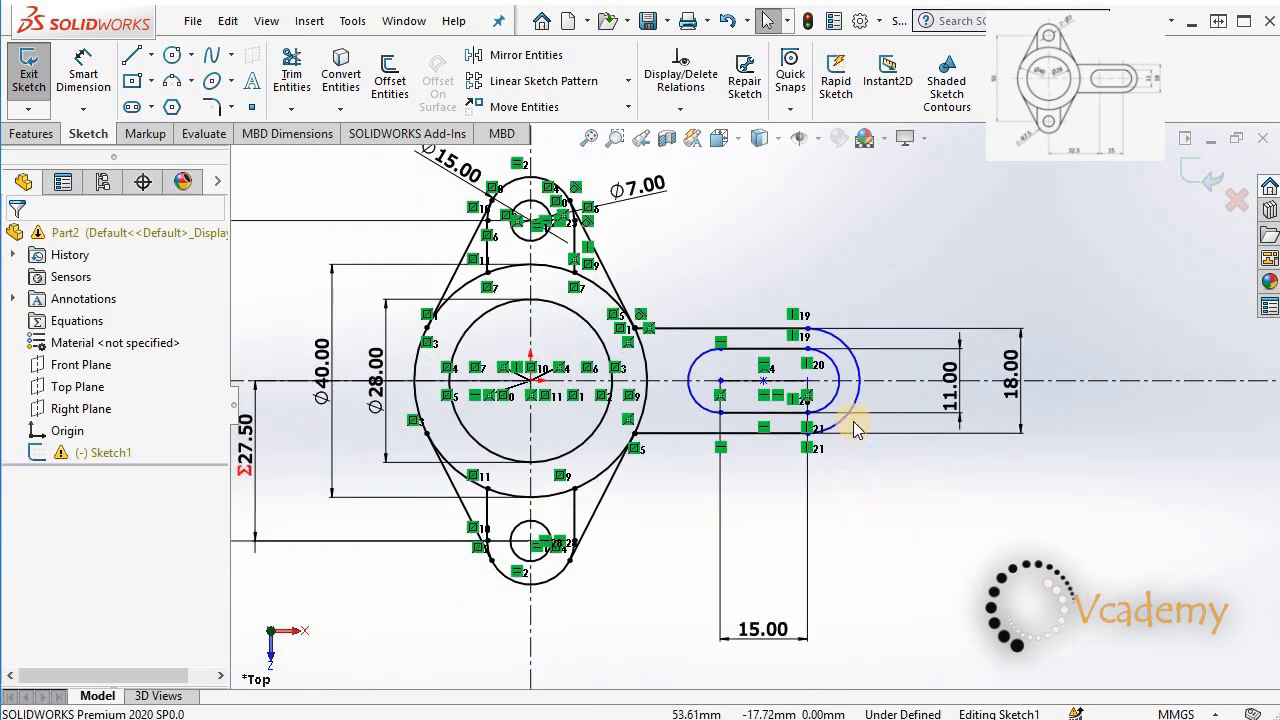
left_click(877, 447)
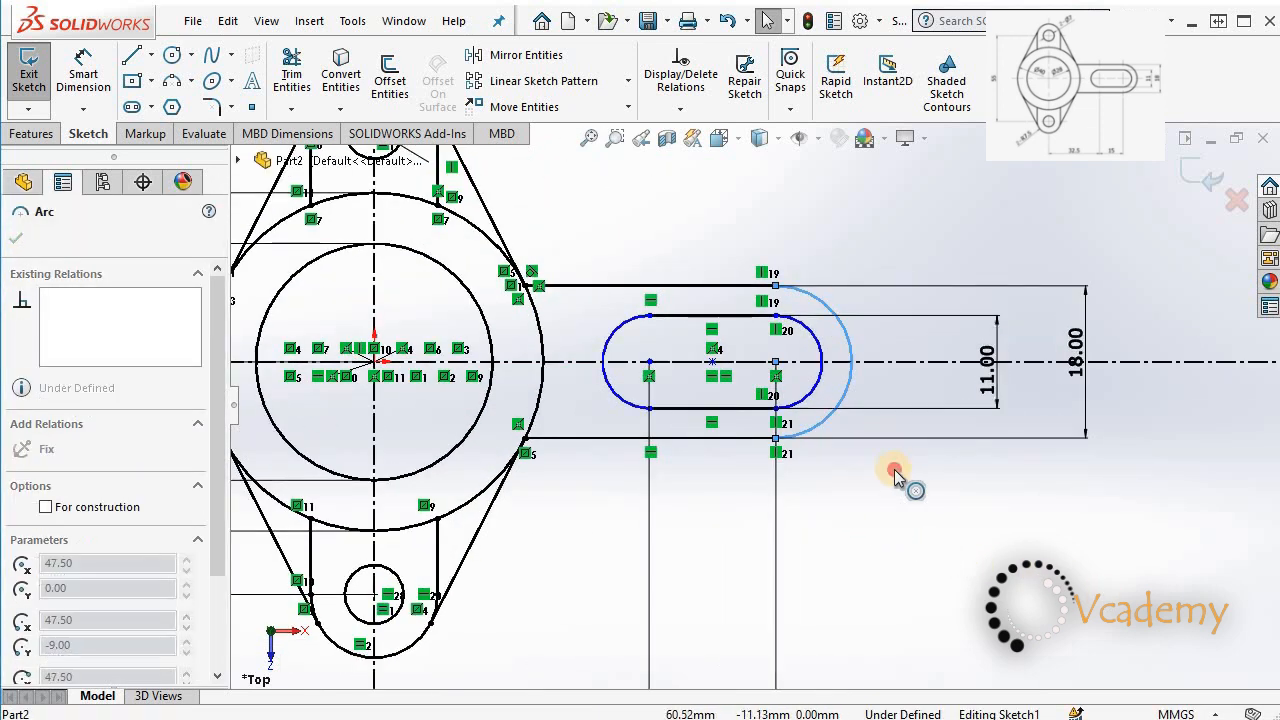
left_click(840, 500)
scroll(849, 480, "up", 2)
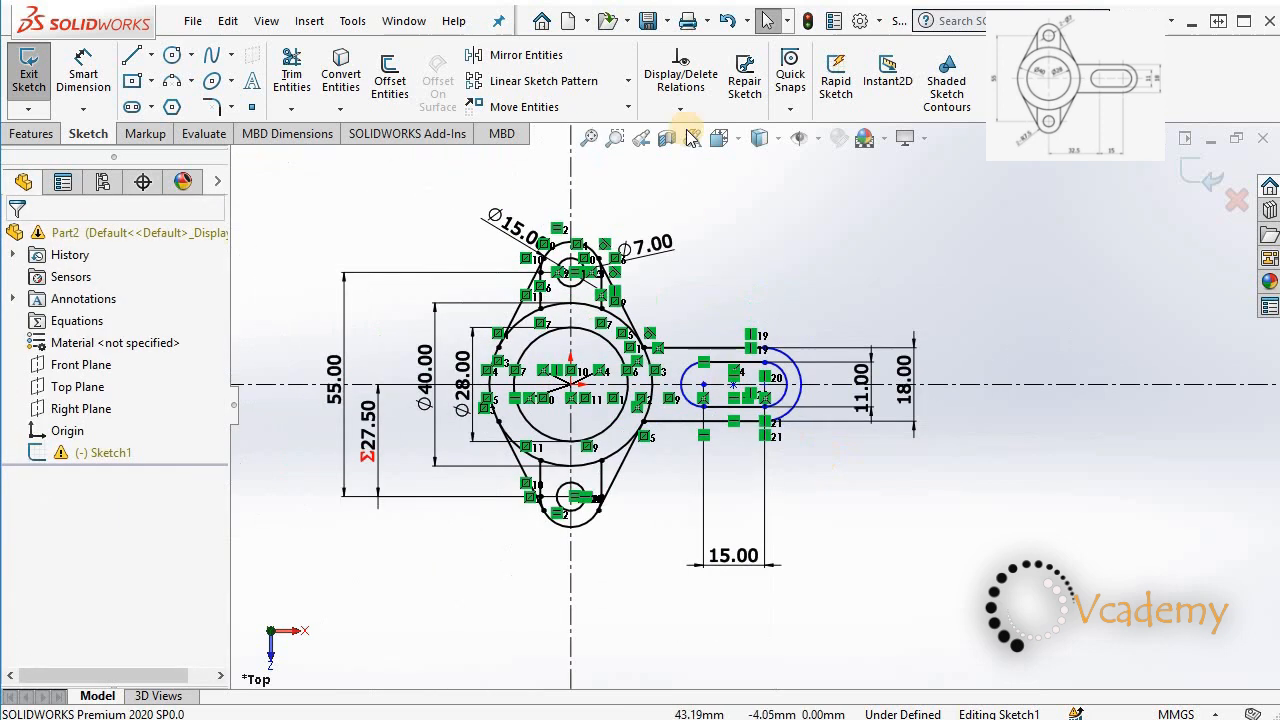
Rebuild the part and reopen Sketch1 for editing
left_click(808, 21)
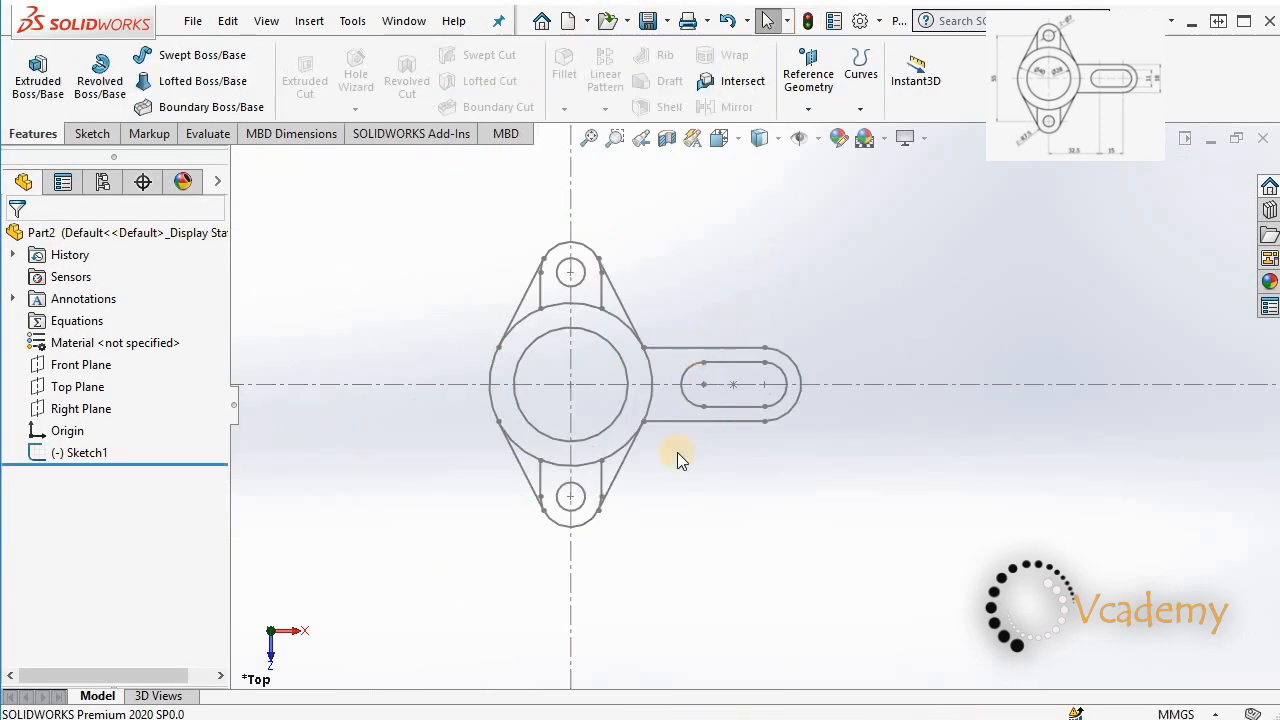
left_click(95, 453)
left_click(94, 402)
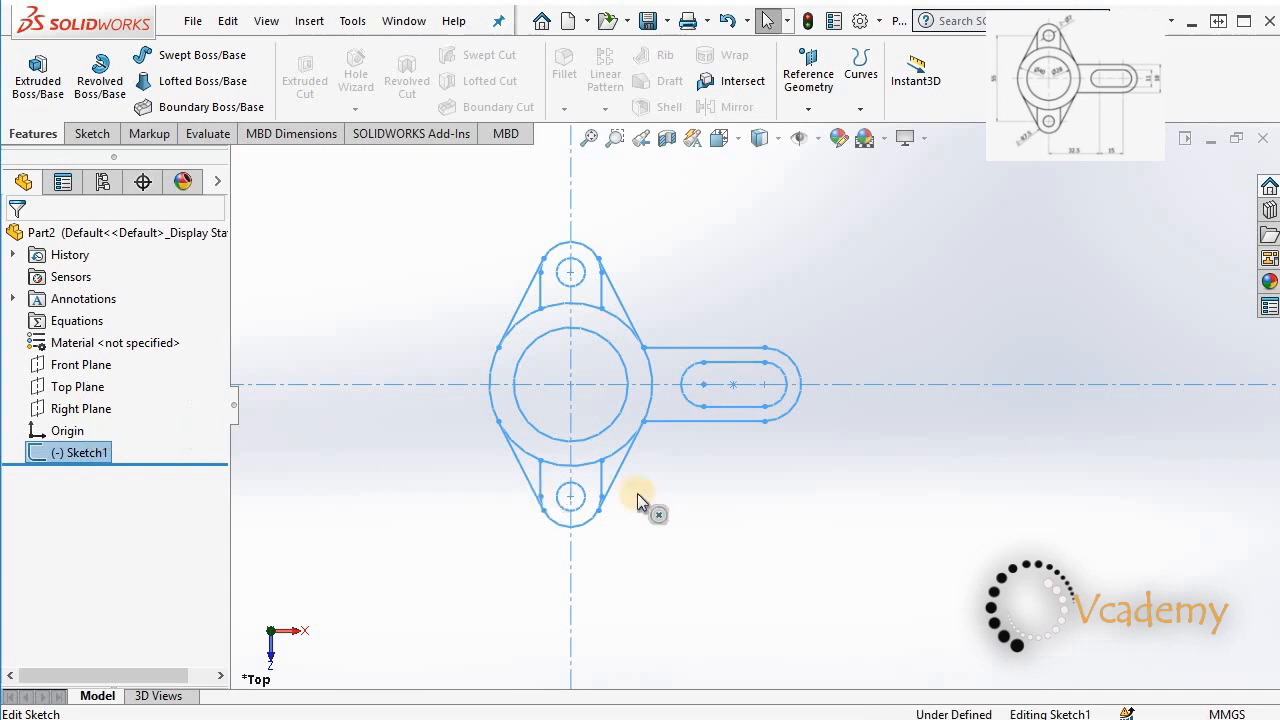
Dimension the inner slot's arc centre nearest the ring at 32.50 mm from the vertical centreline
scroll(718, 385, "down", 2)
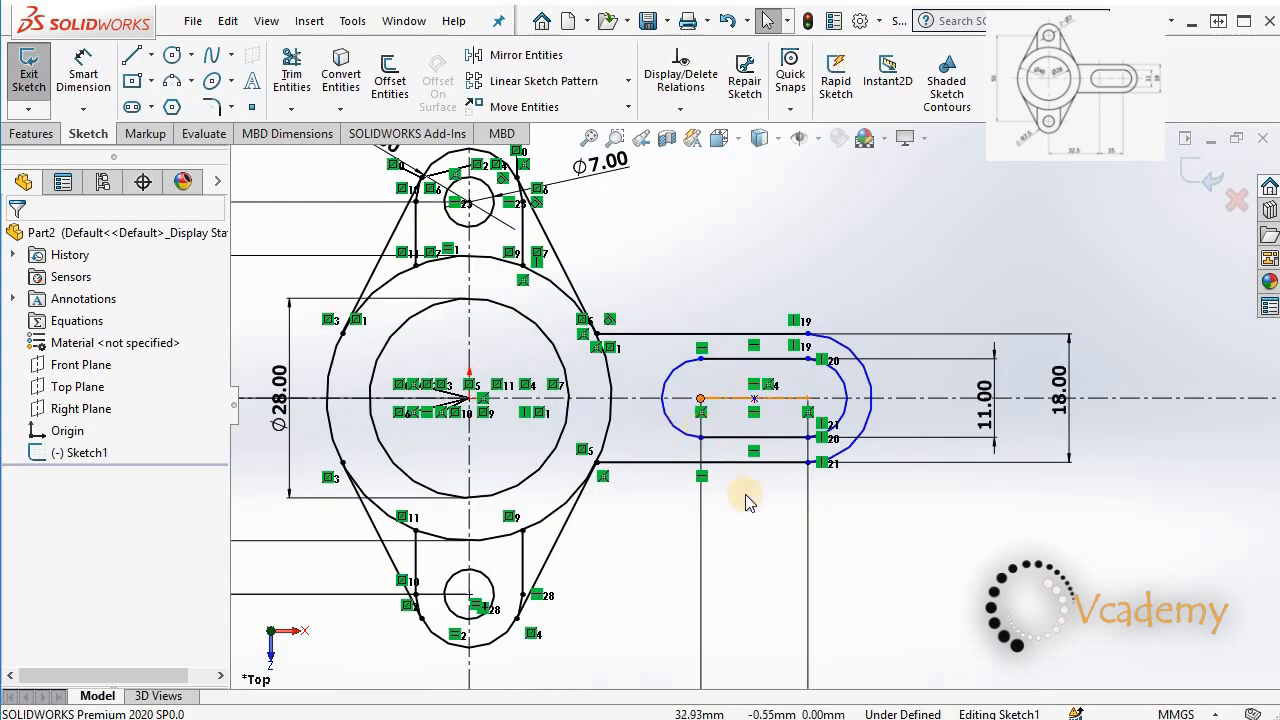
scroll(746, 495, "up", 3)
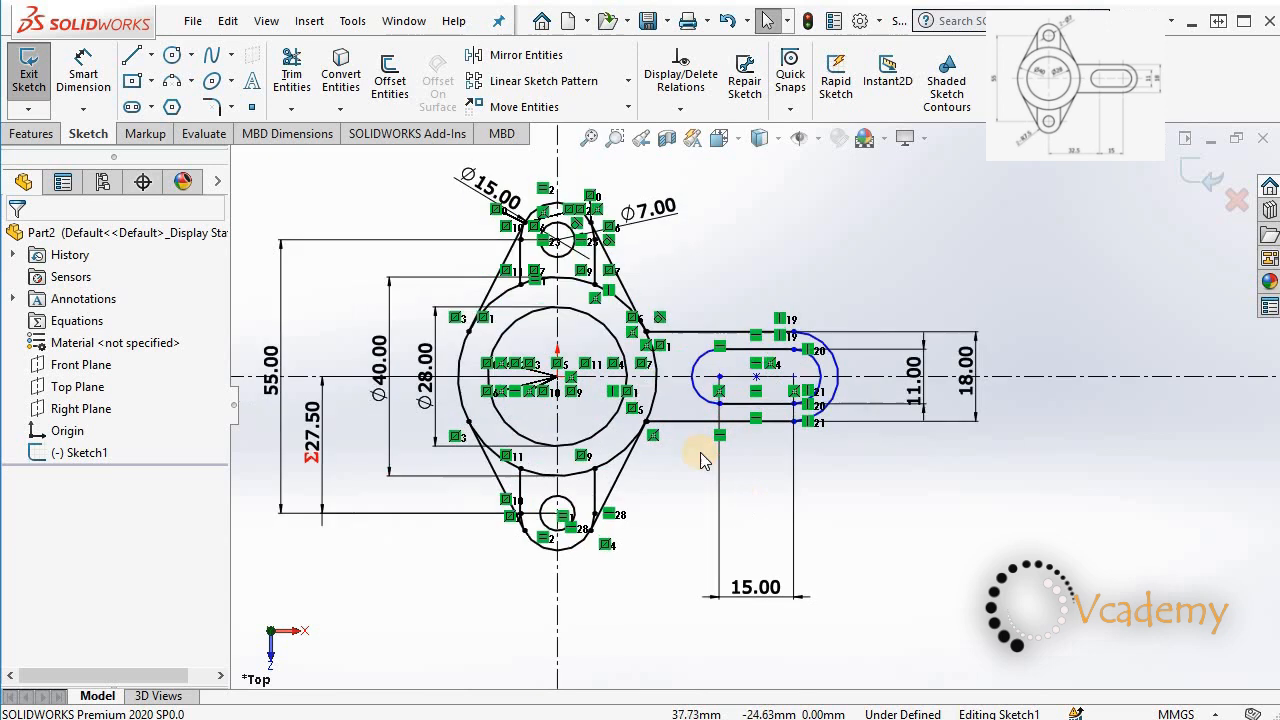
left_click(85, 82)
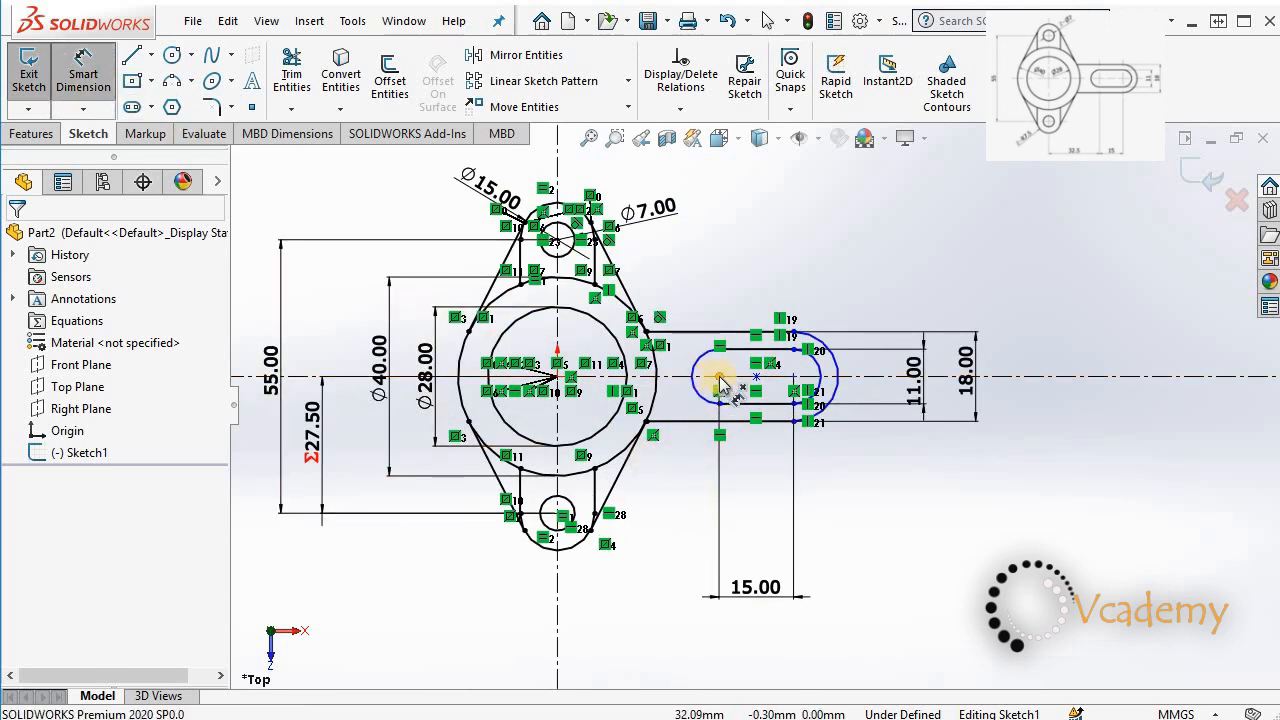
left_click(558, 585)
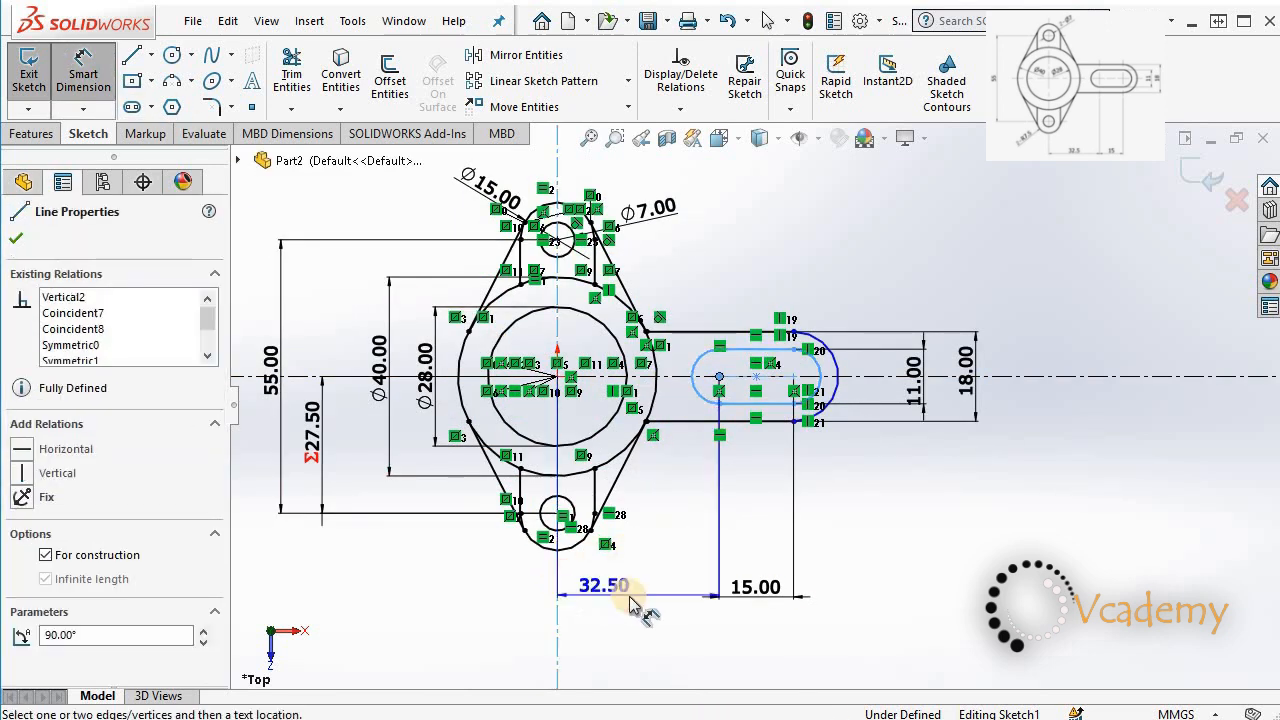
left_click(631, 600)
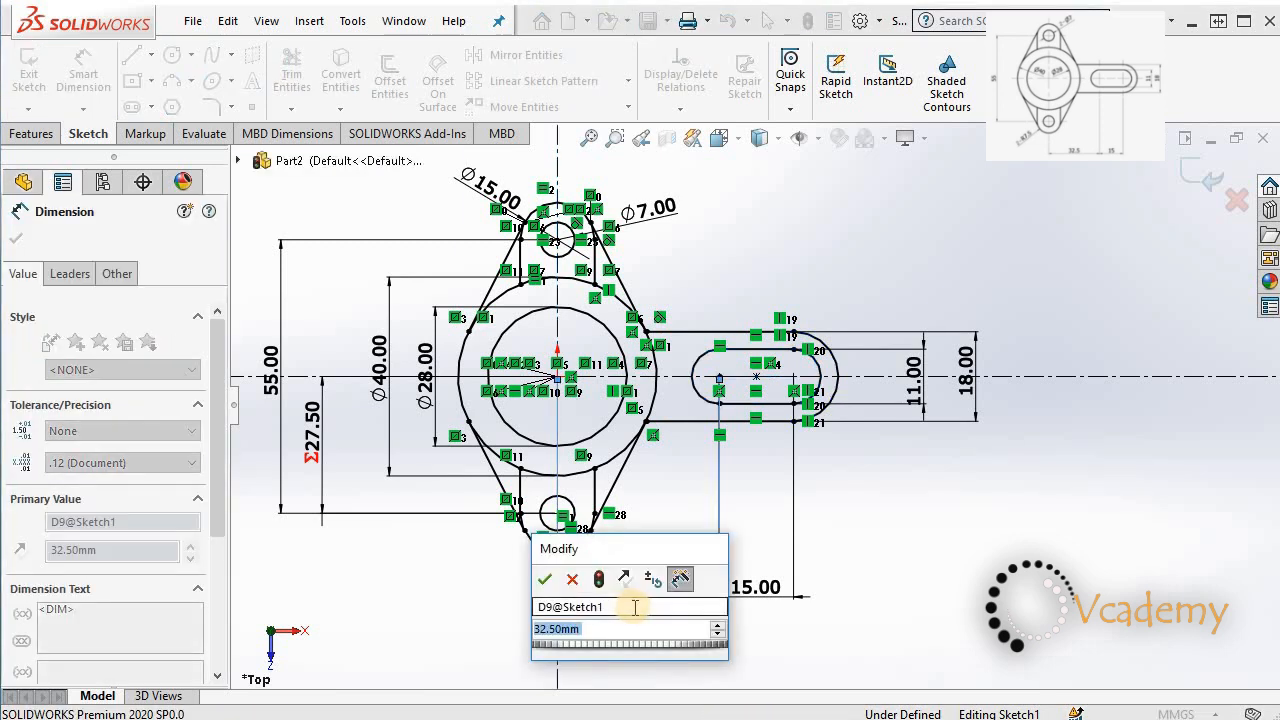
left_click(546, 584)
scroll(642, 396, "up", 2)
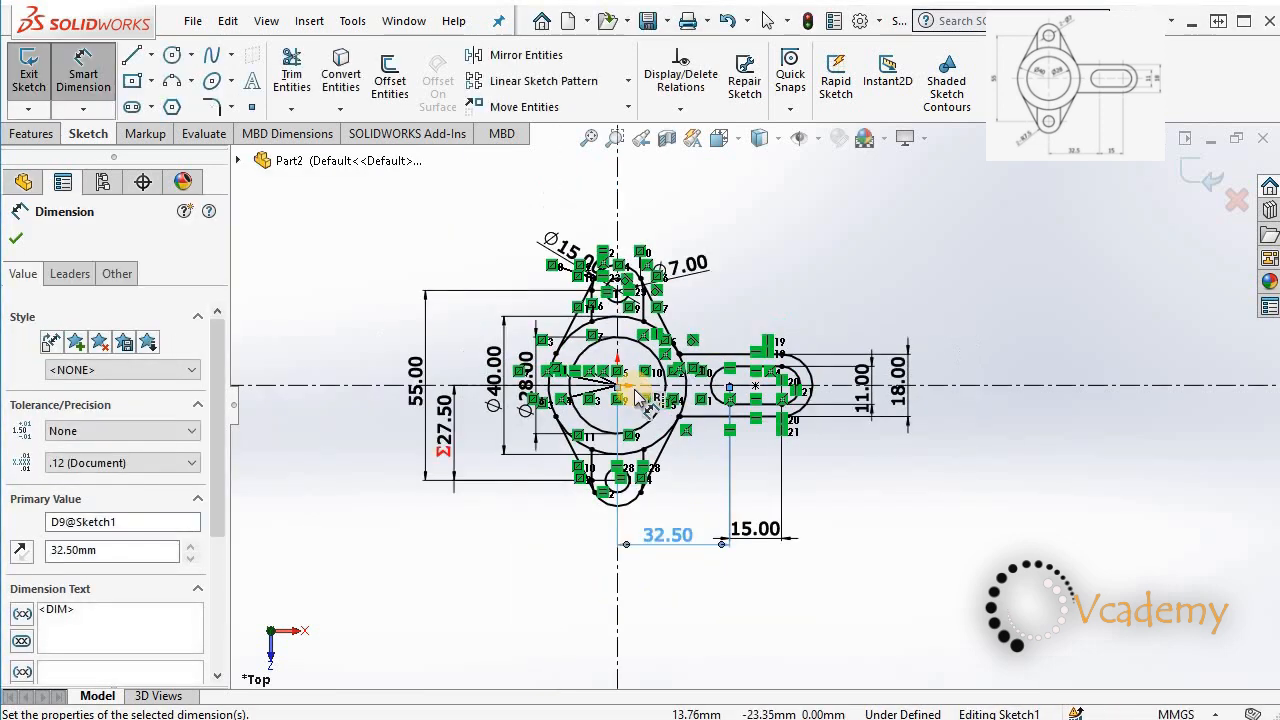
scroll(619, 382, "down", 2)
scroll(618, 322, "up", 1)
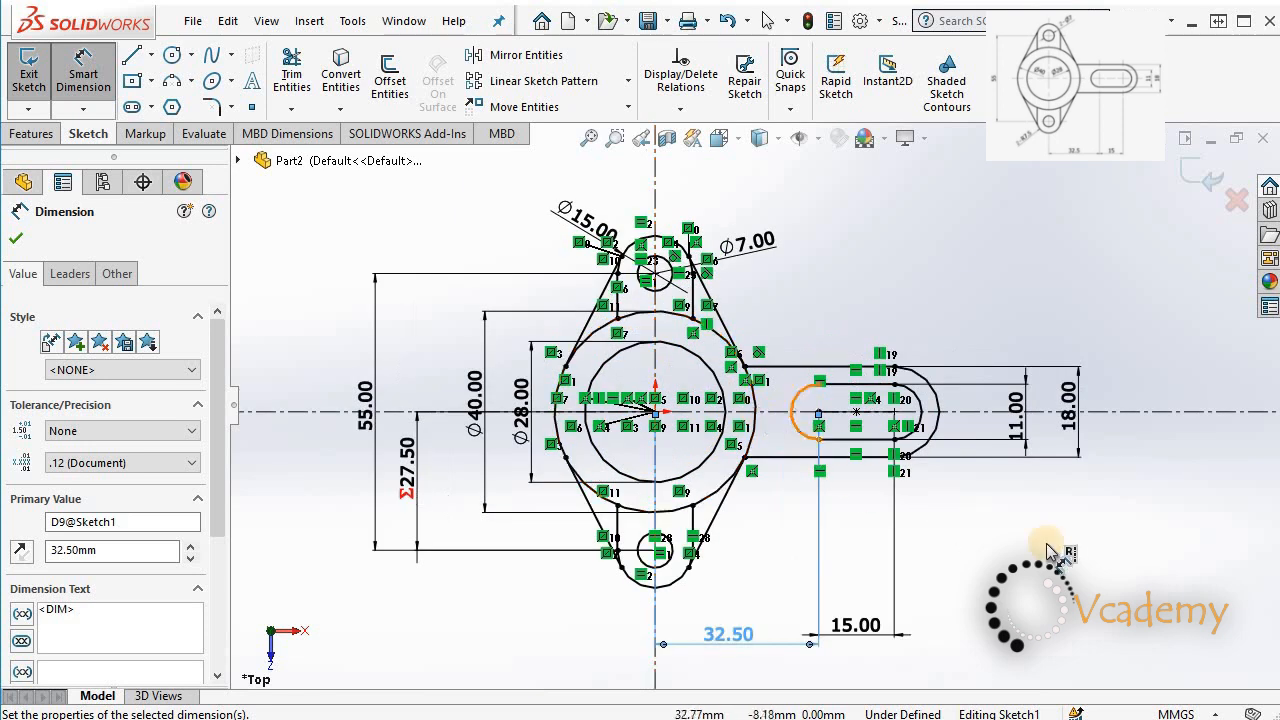
scroll(632, 304, "down", 1)
left_click(1018, 570)
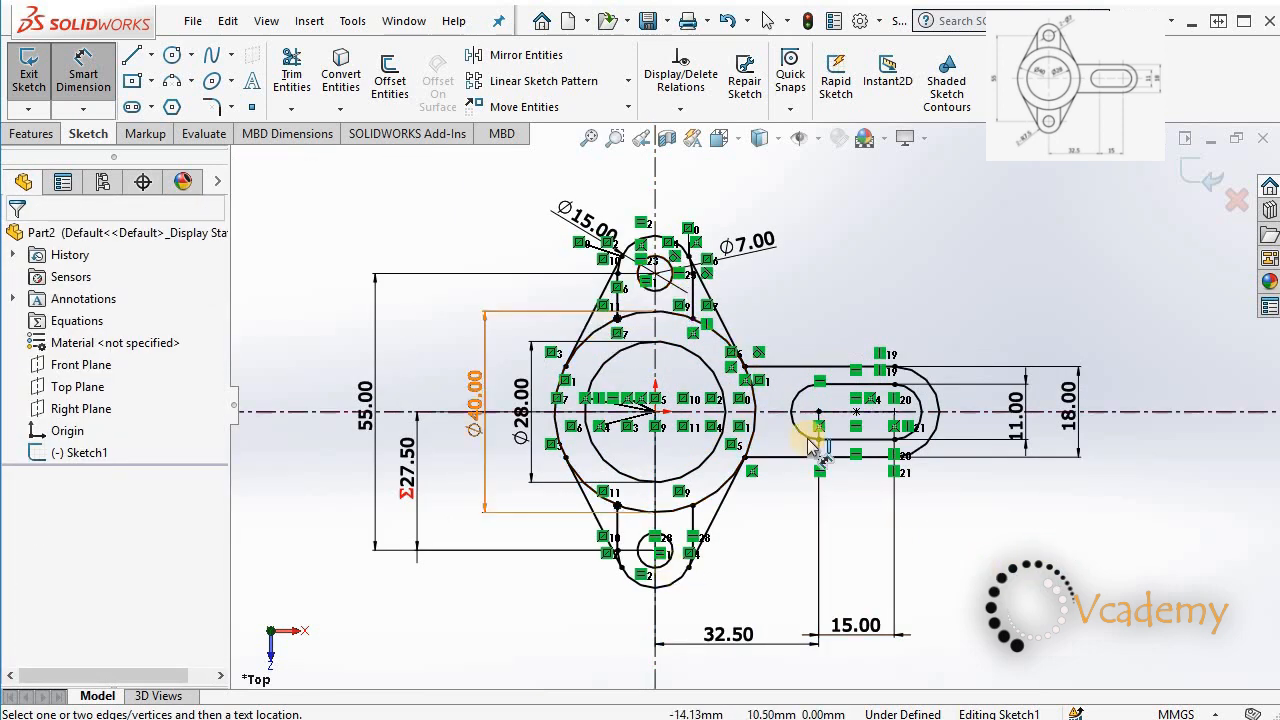
key("Escape")
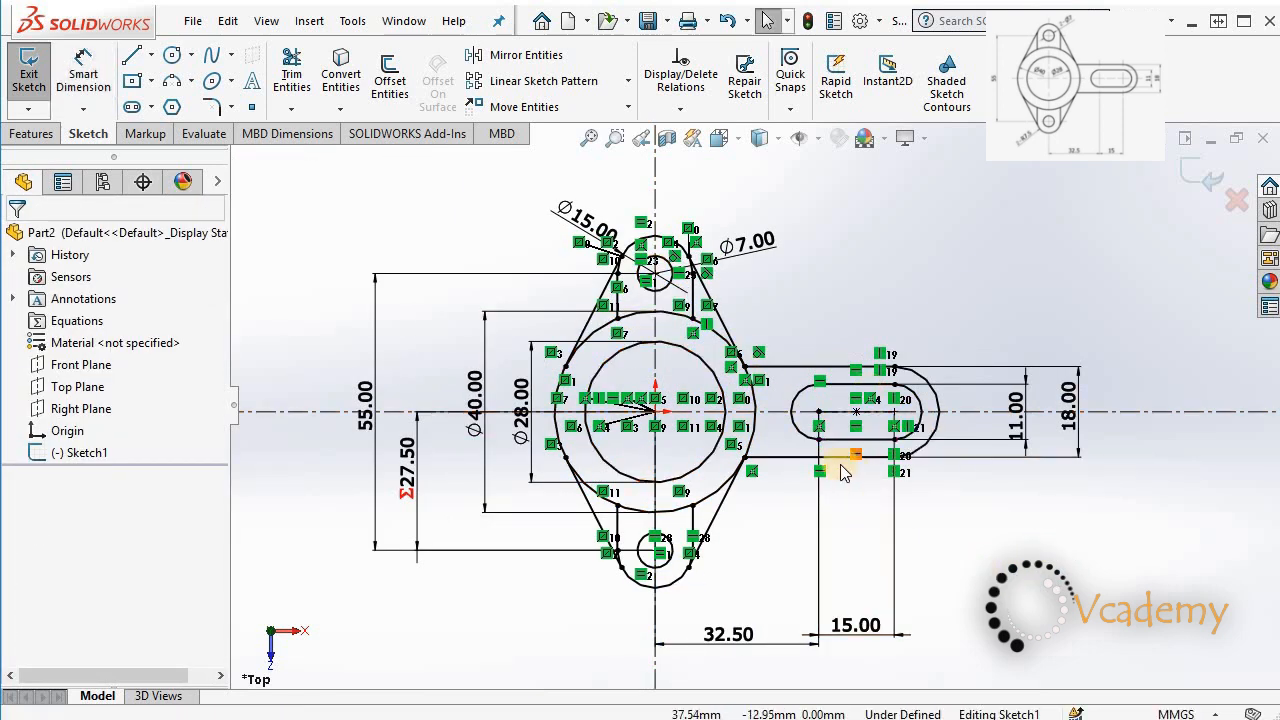
Check the horizontal centreline's properties and exit Sketch1
left_click(843, 459)
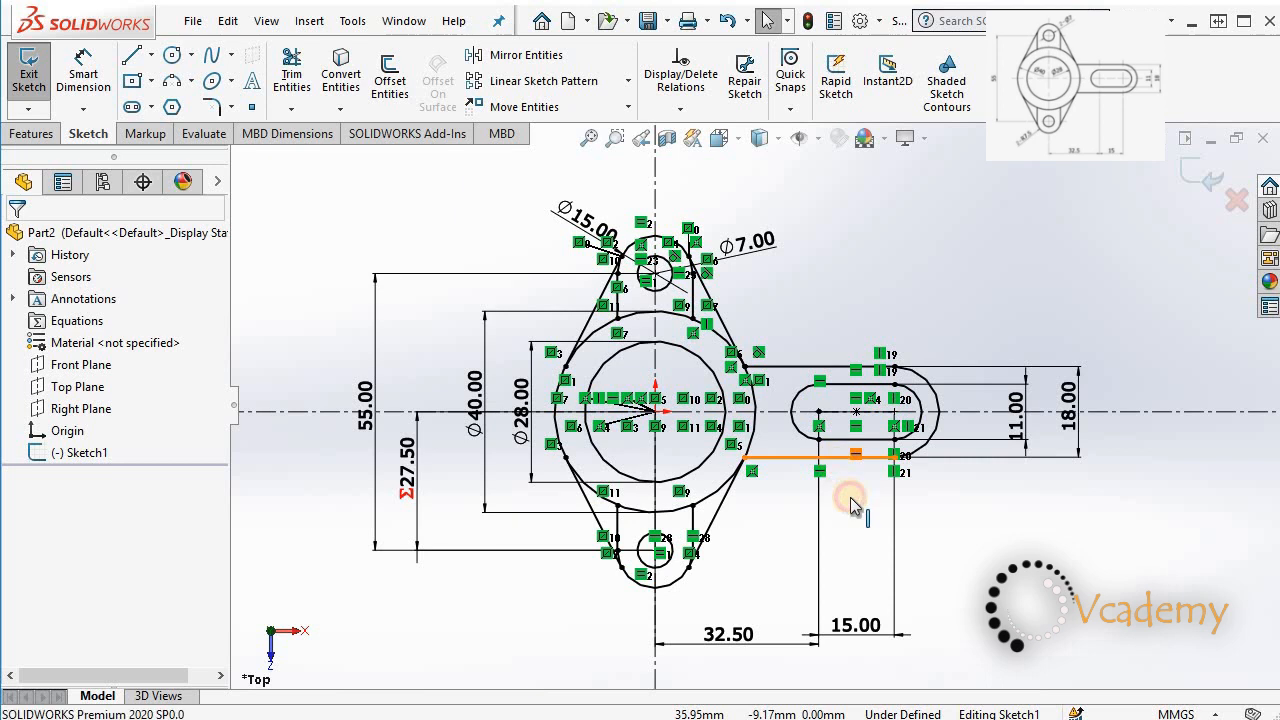
left_click(690, 411)
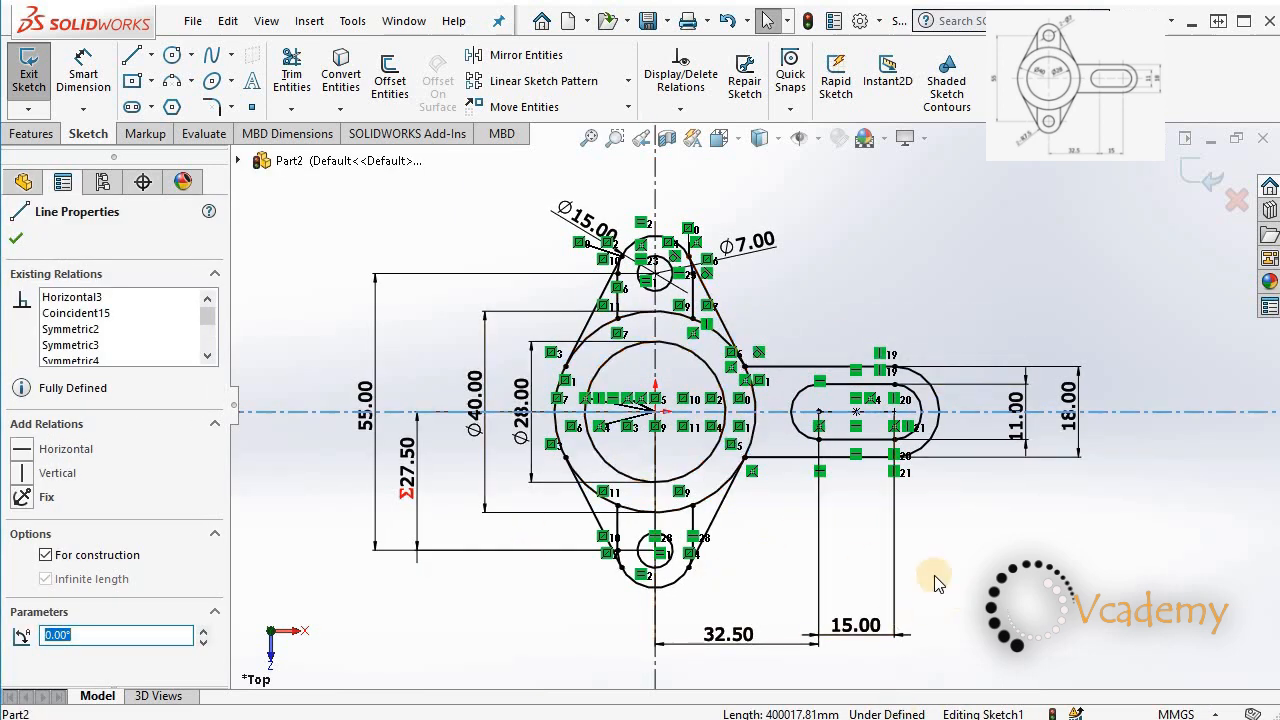
mouse_move(963, 568)
middle_mouse_down()
mouse_move(920, 409)
mouse_move(935, 330)
mouse_move(943, 366)
mouse_move(963, 320)
mouse_move(983, 320)
mouse_move(980, 332)
middle_mouse_up()
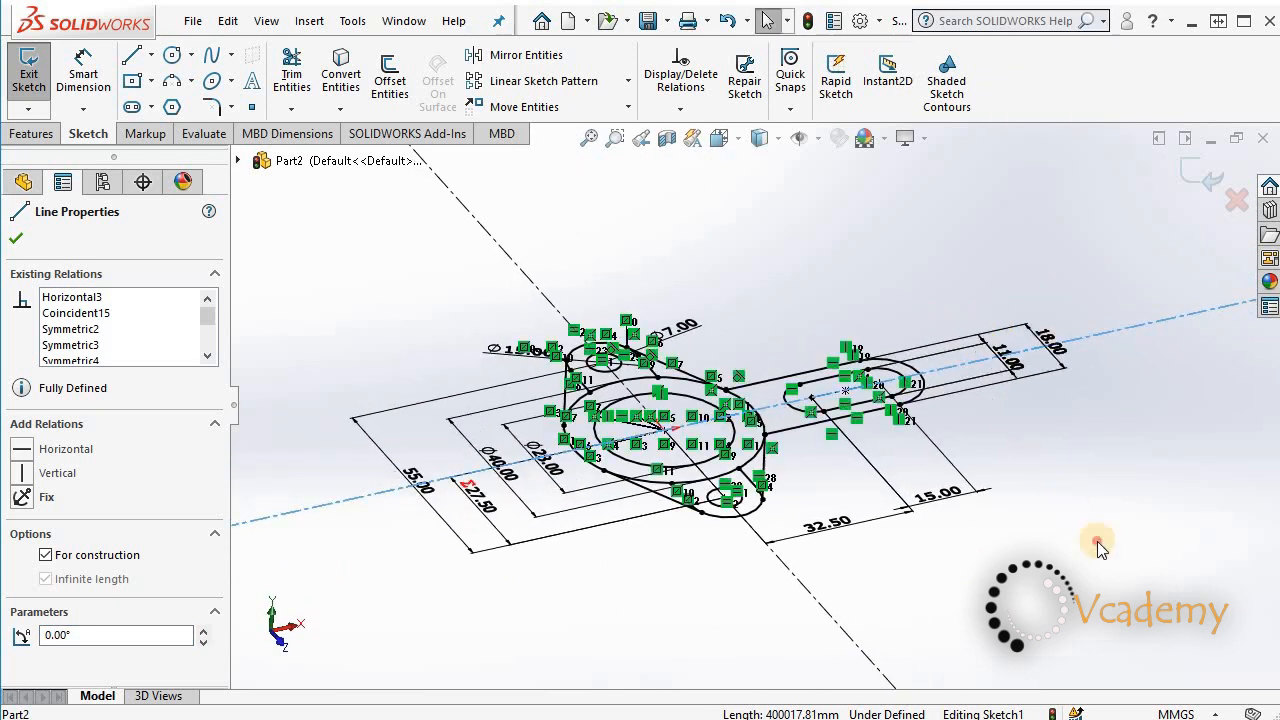
left_click(931, 566)
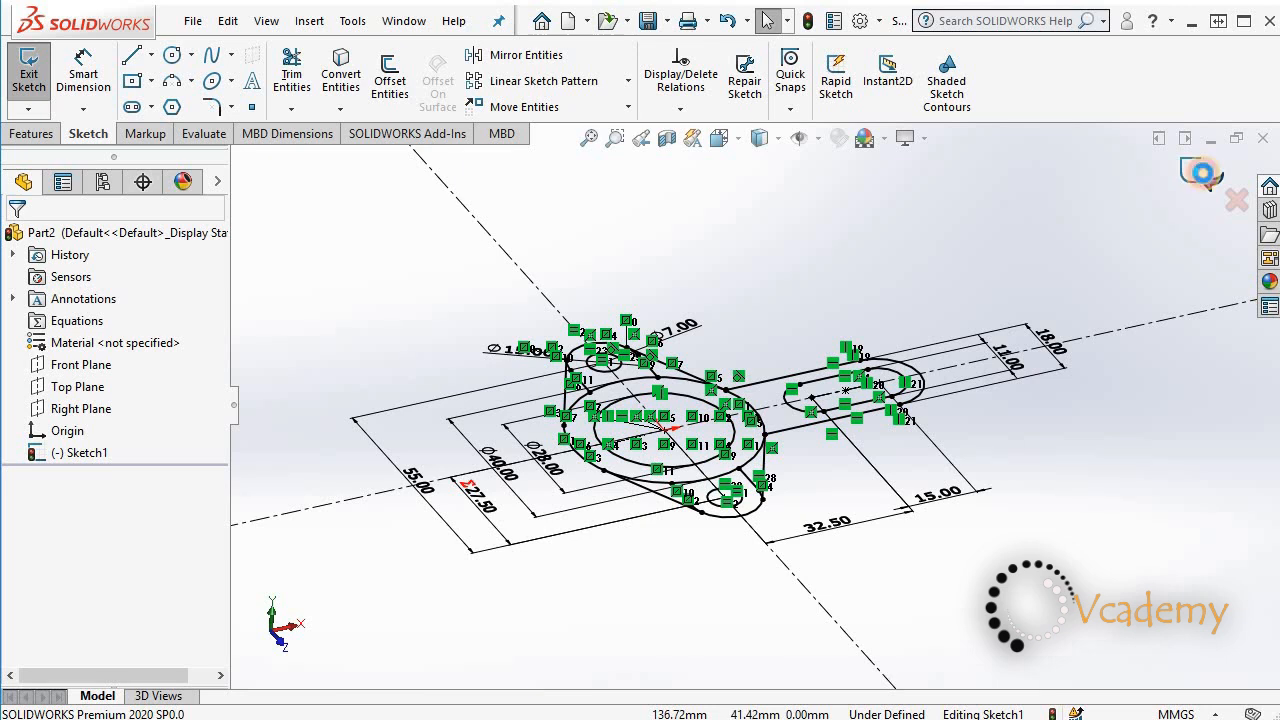
left_click(1202, 172)
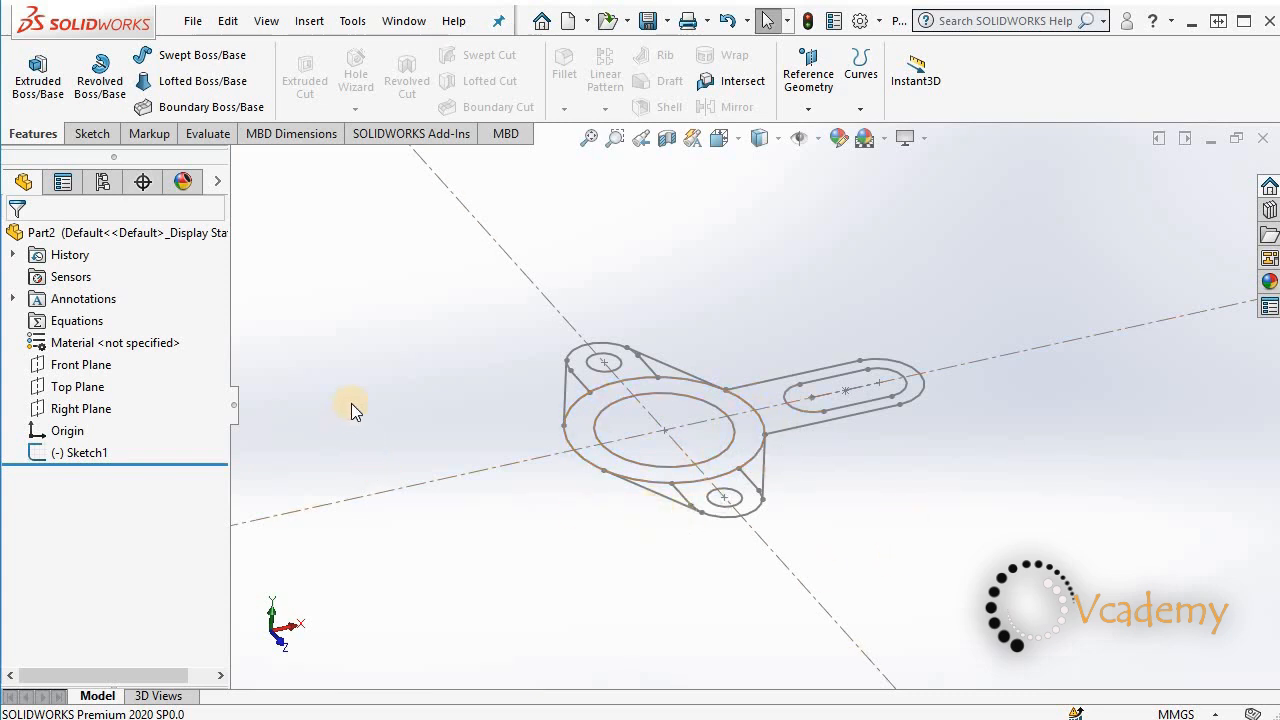
Start a Boss-Extrude from Sketch1 and select the ring, both holed lugs and the slotted arm as contours
left_click(73, 454)
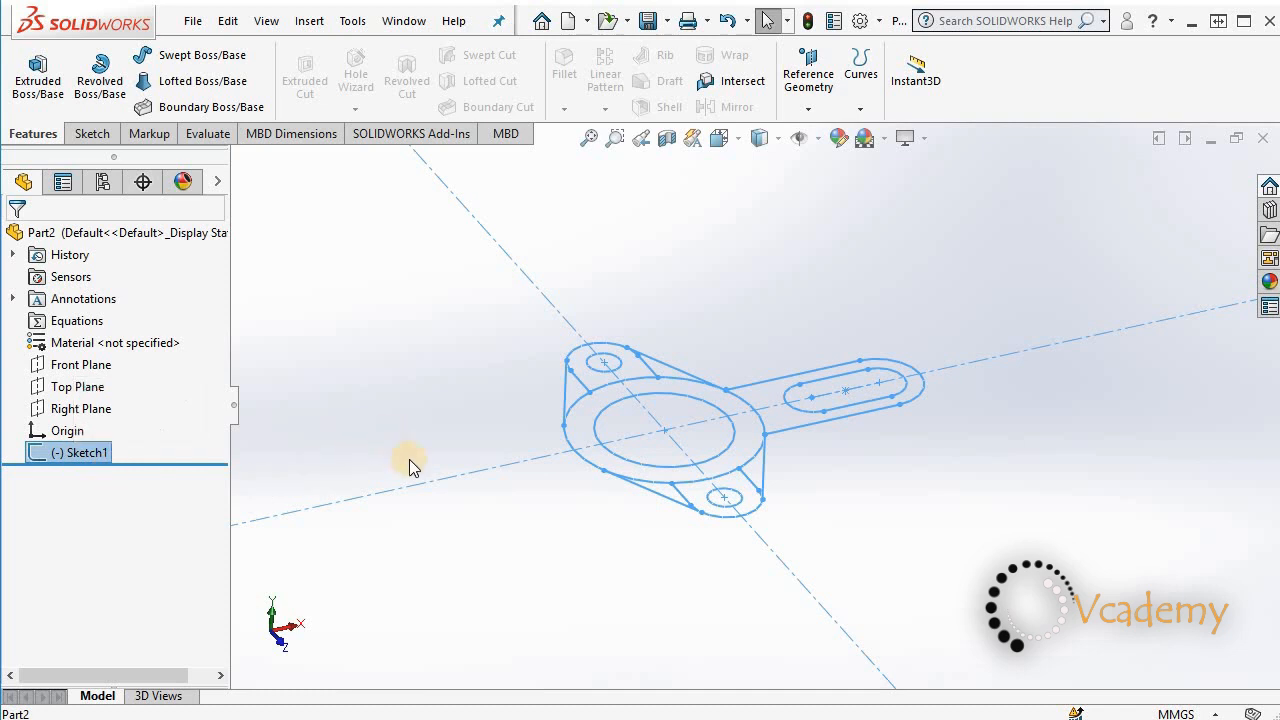
left_click(33, 102)
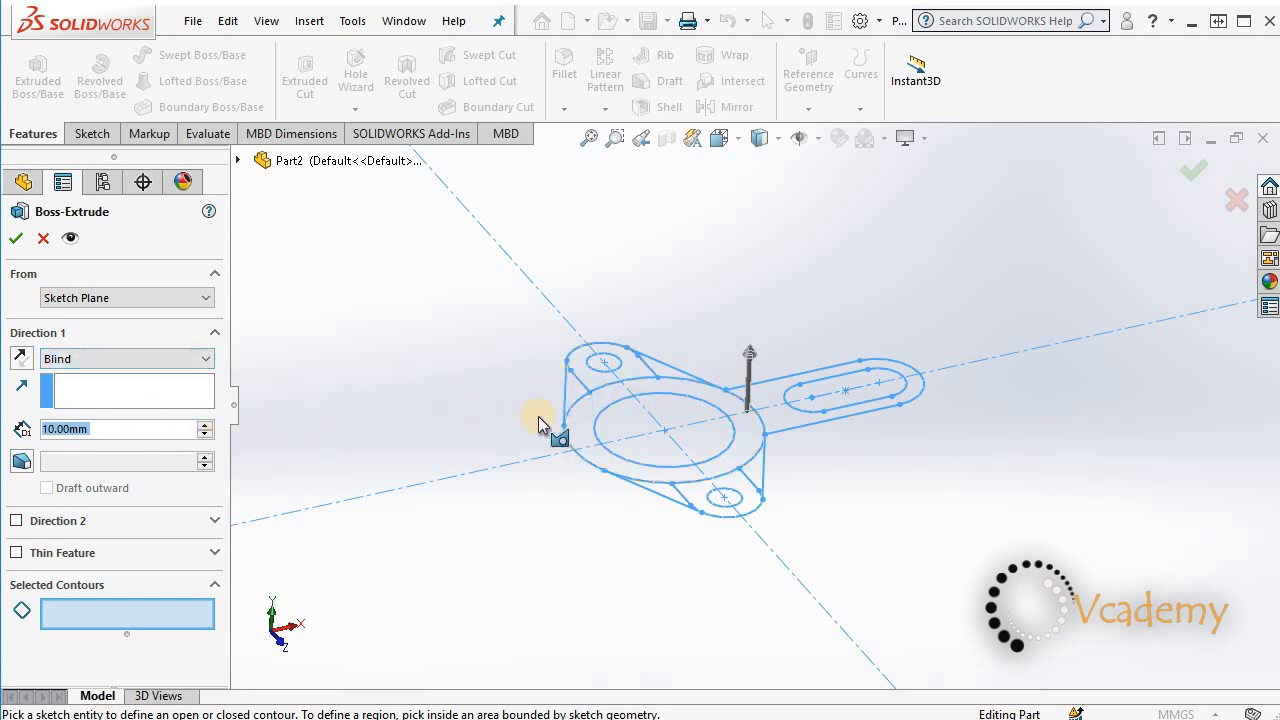
left_click(587, 424)
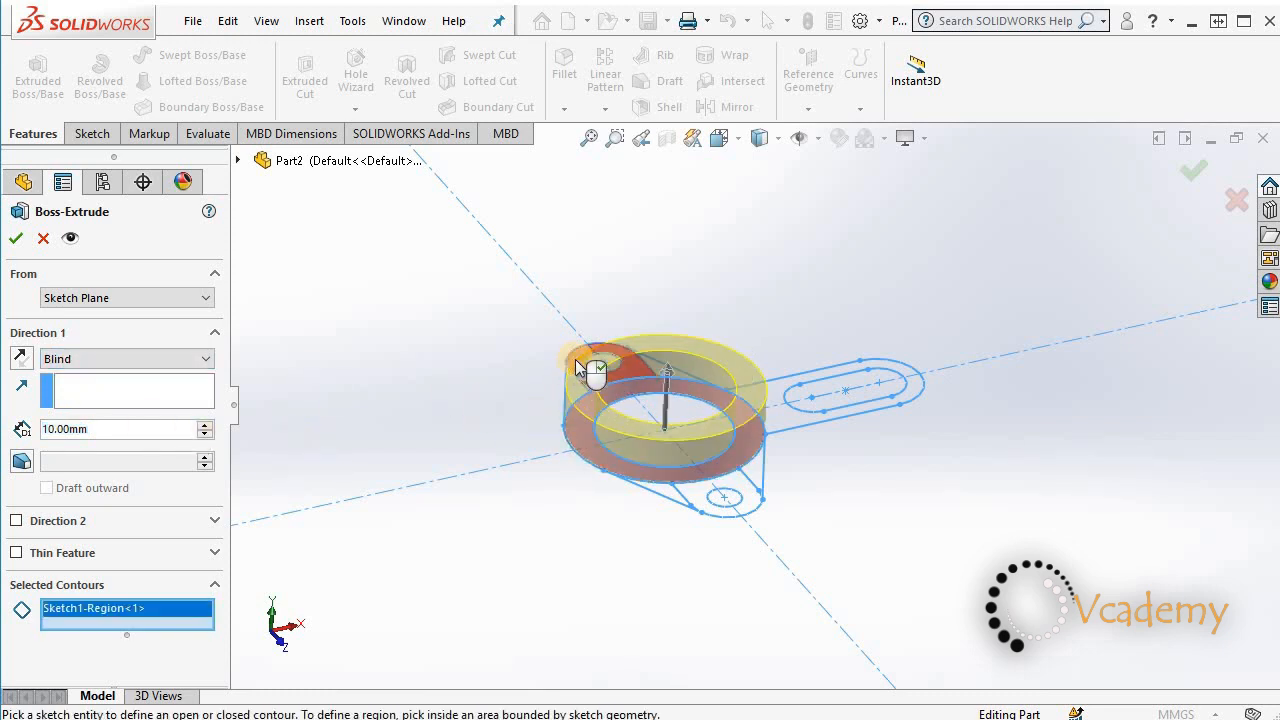
left_click(580, 367)
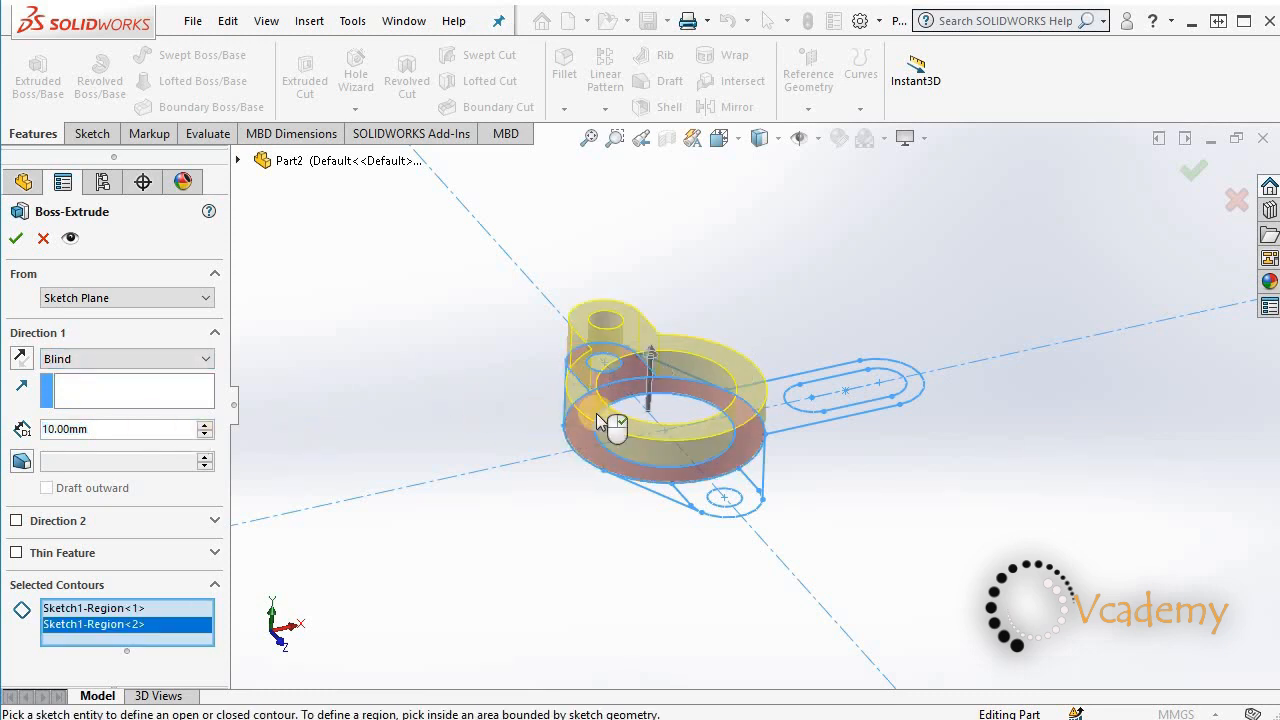
left_click(738, 489)
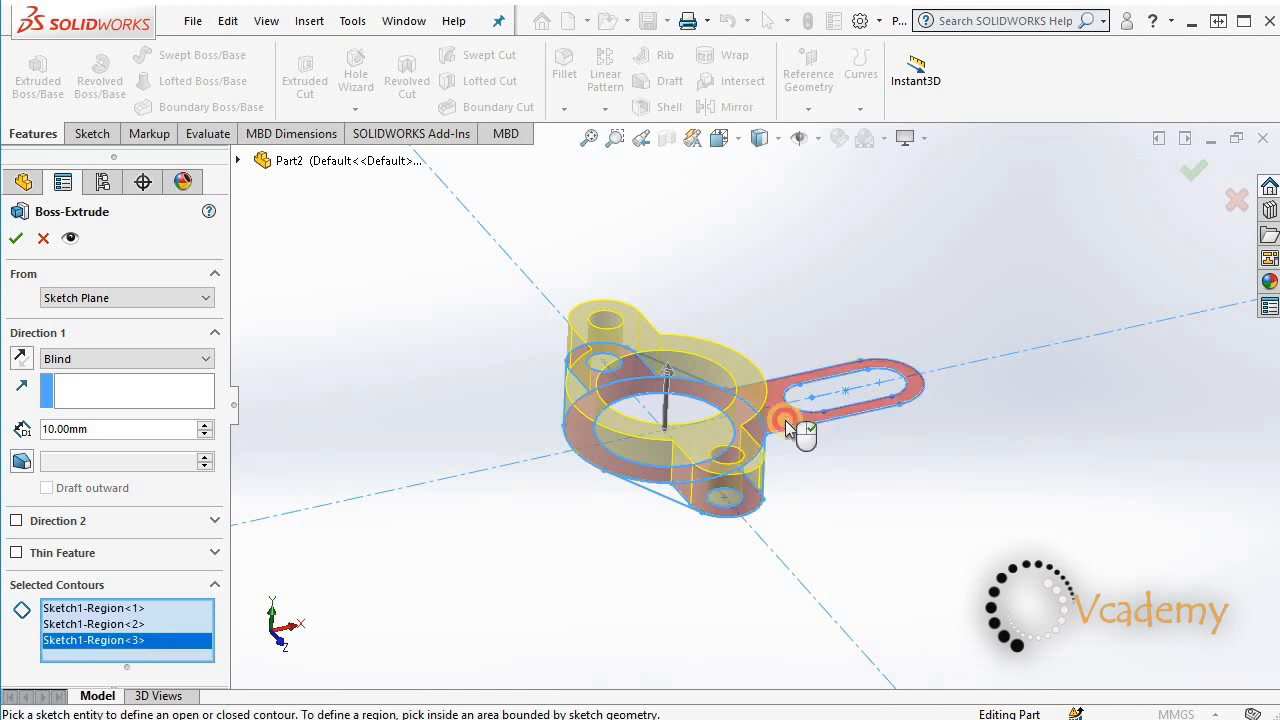
left_click(786, 424)
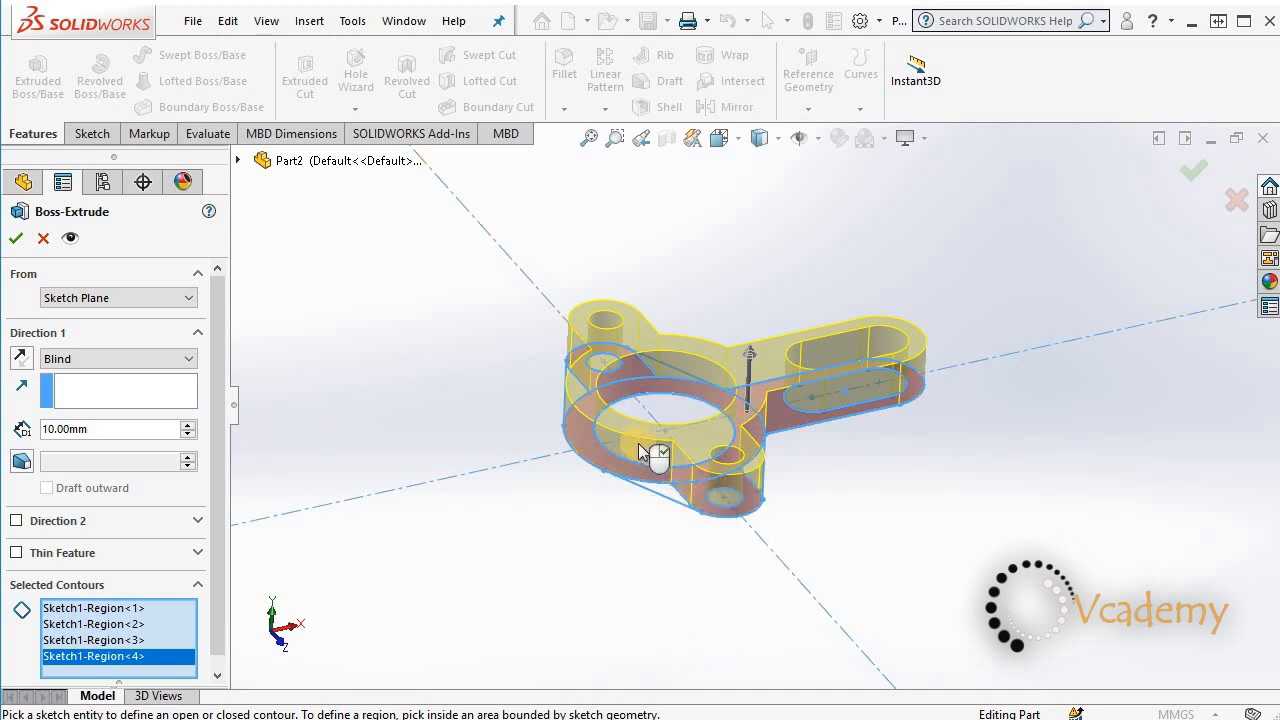
Extrude the selected regions symmetrically with the Mid Plane end condition and a depth of 50 mm
left_click(99, 359)
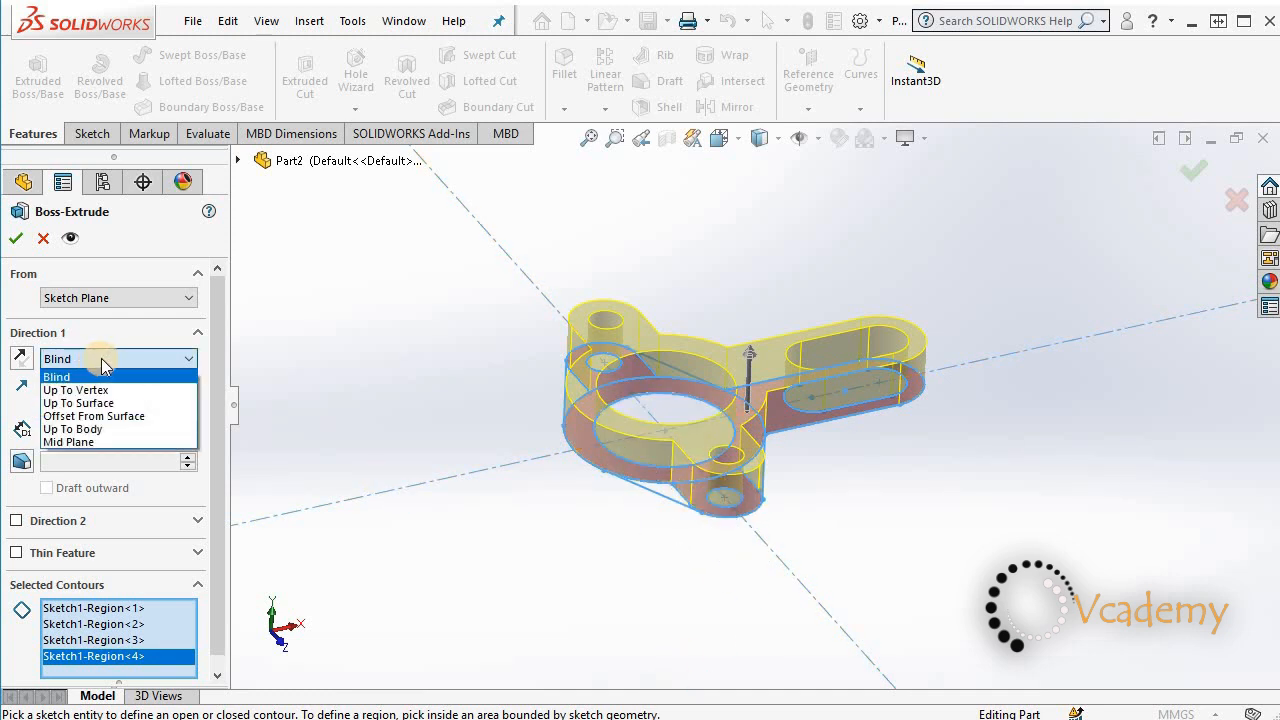
left_click(68, 442)
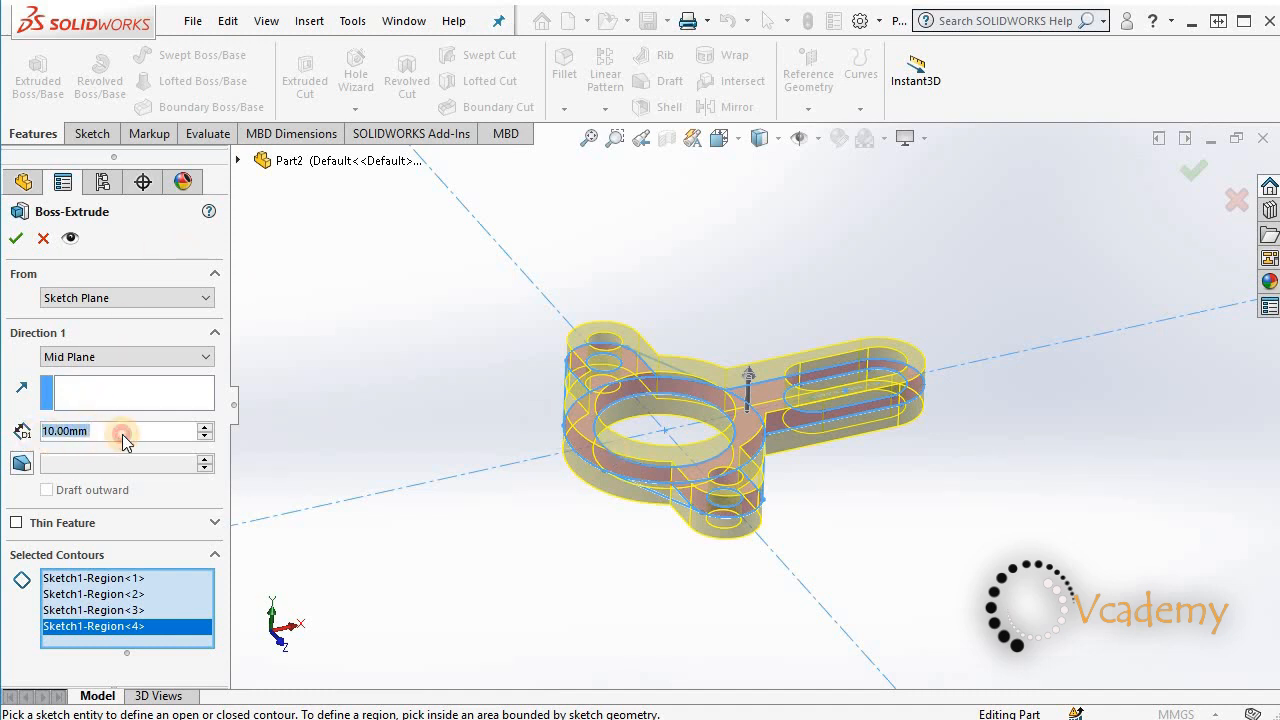
type("50")
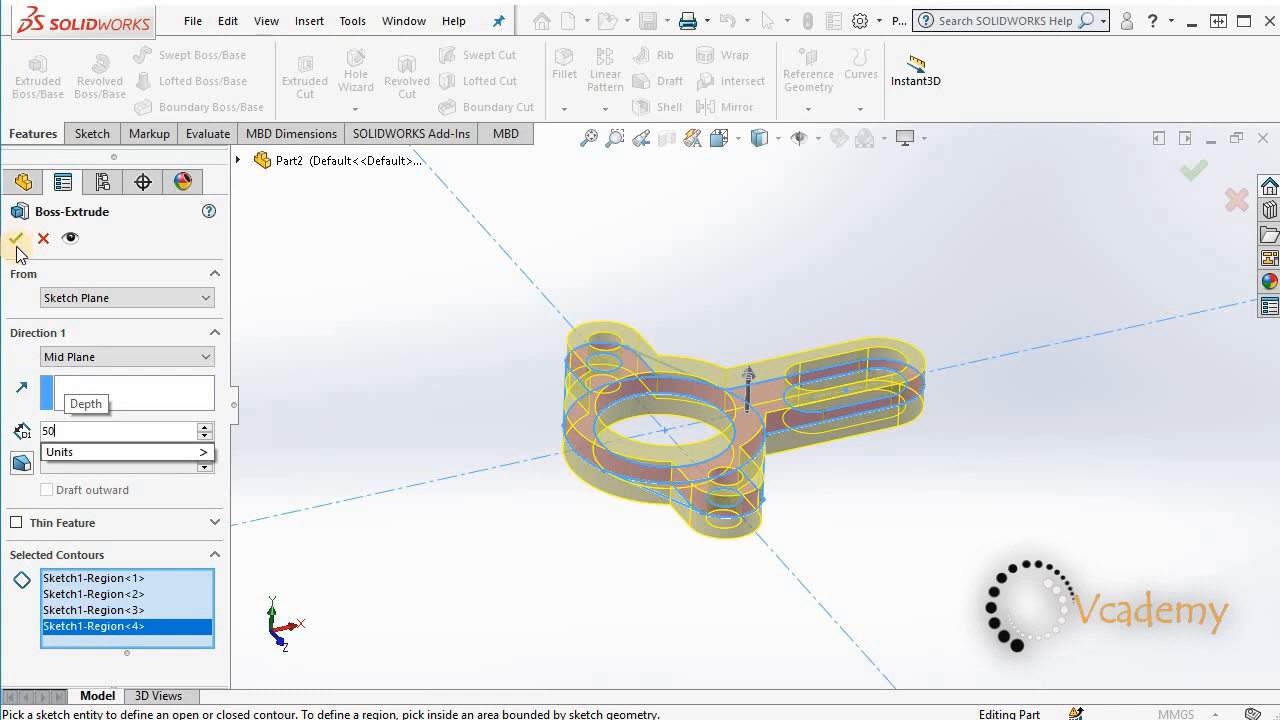
key("Return")
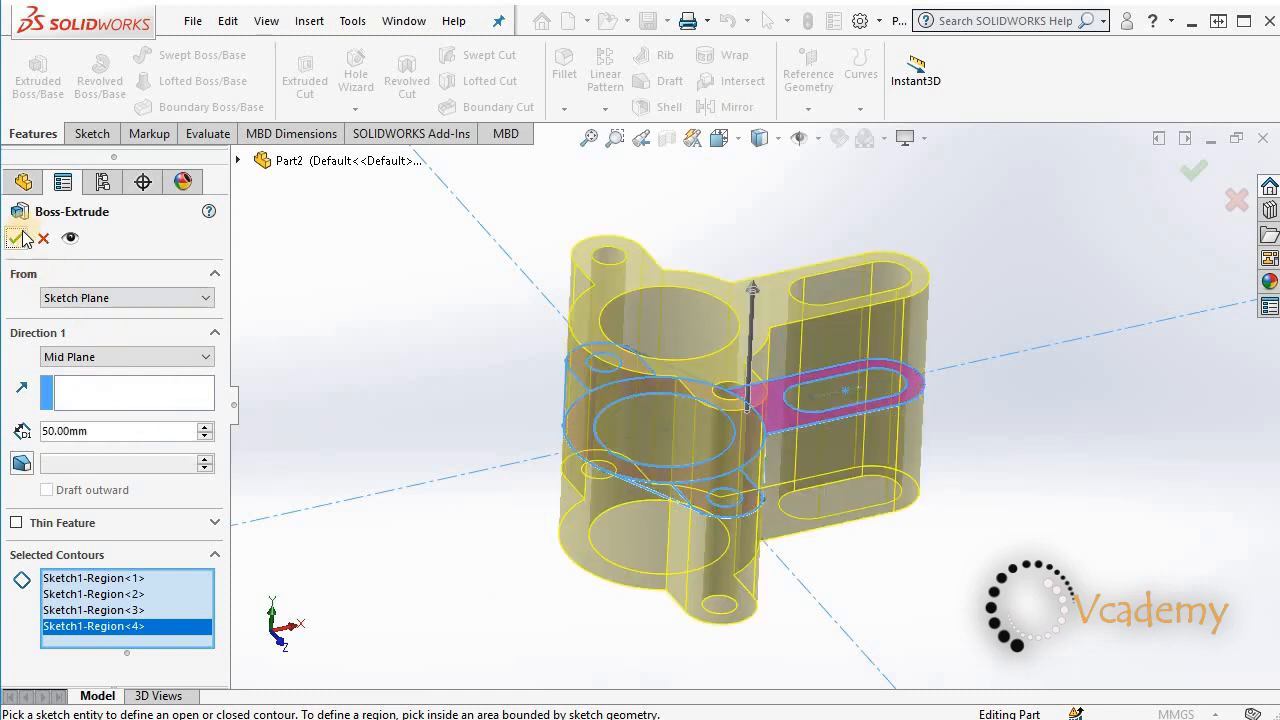
left_click(16, 238)
middle_click_drag(846, 540, 866, 589)
middle_click_drag(800, 503, 802, 536)
left_click(334, 542)
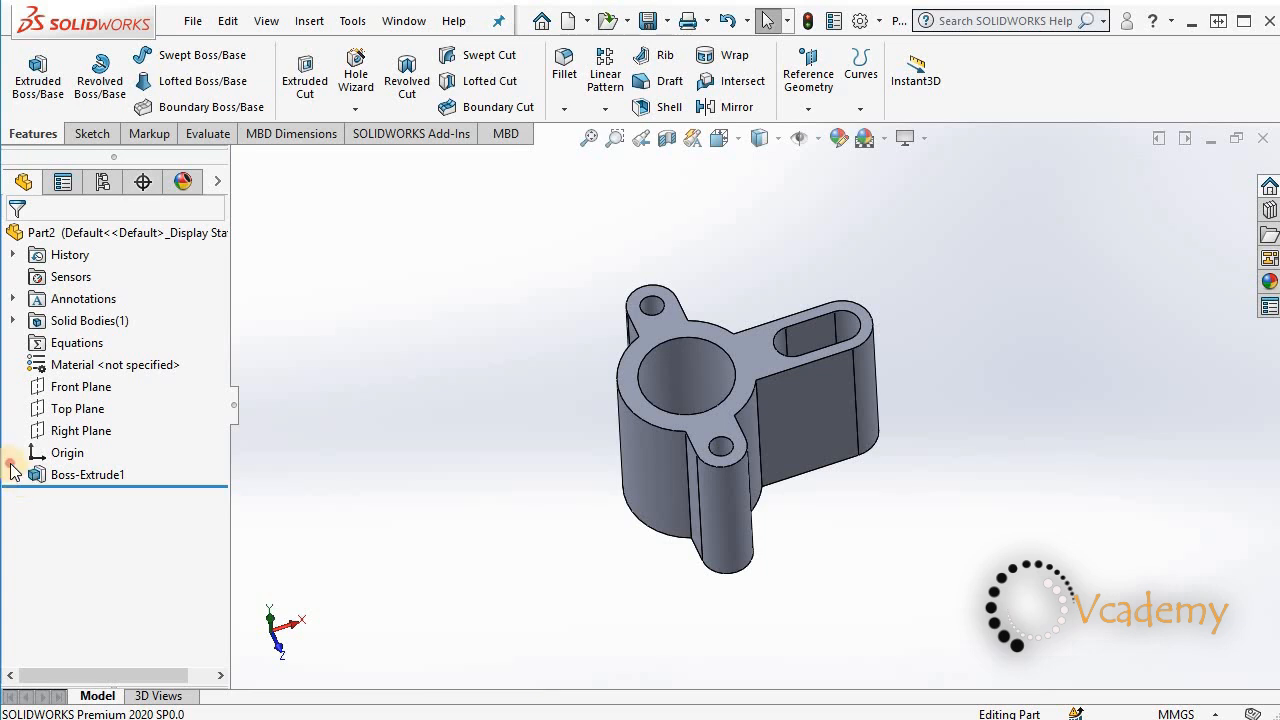
Start another Boss-Extrude reusing Sketch1 and select the two triangular regions beside the lower lug
left_click(12, 474)
left_click(100, 496)
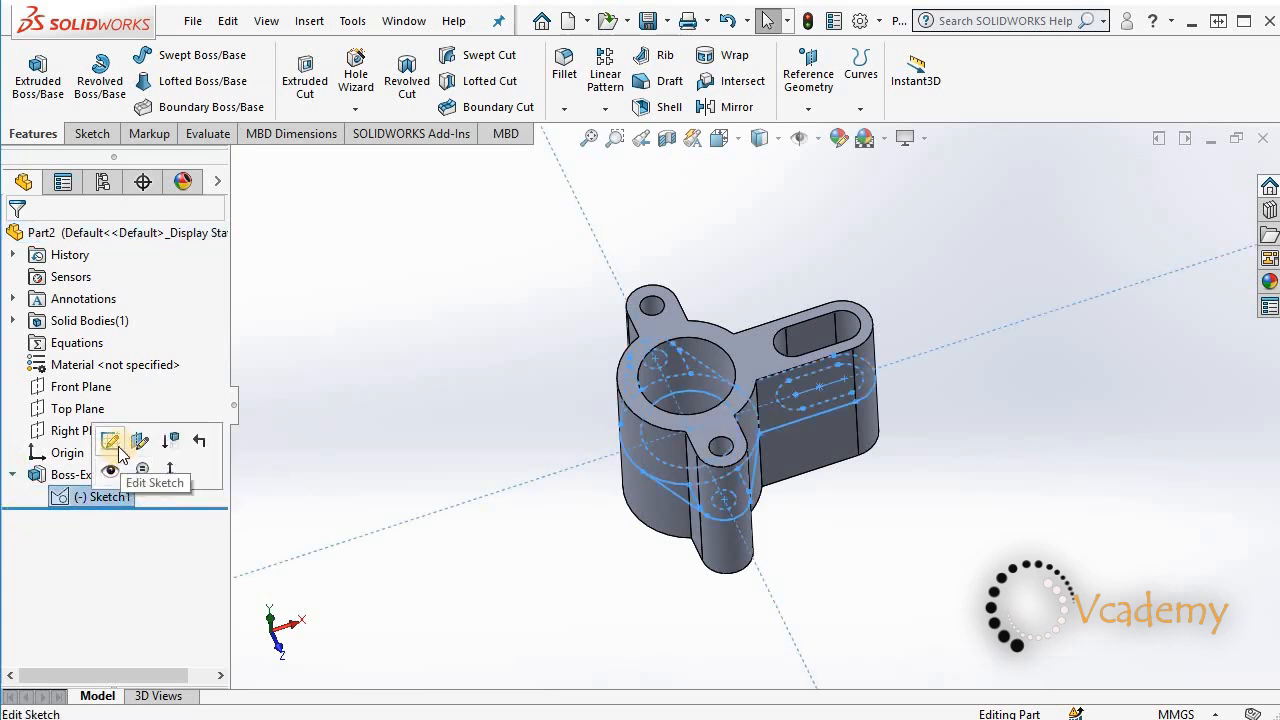
left_click(38, 75)
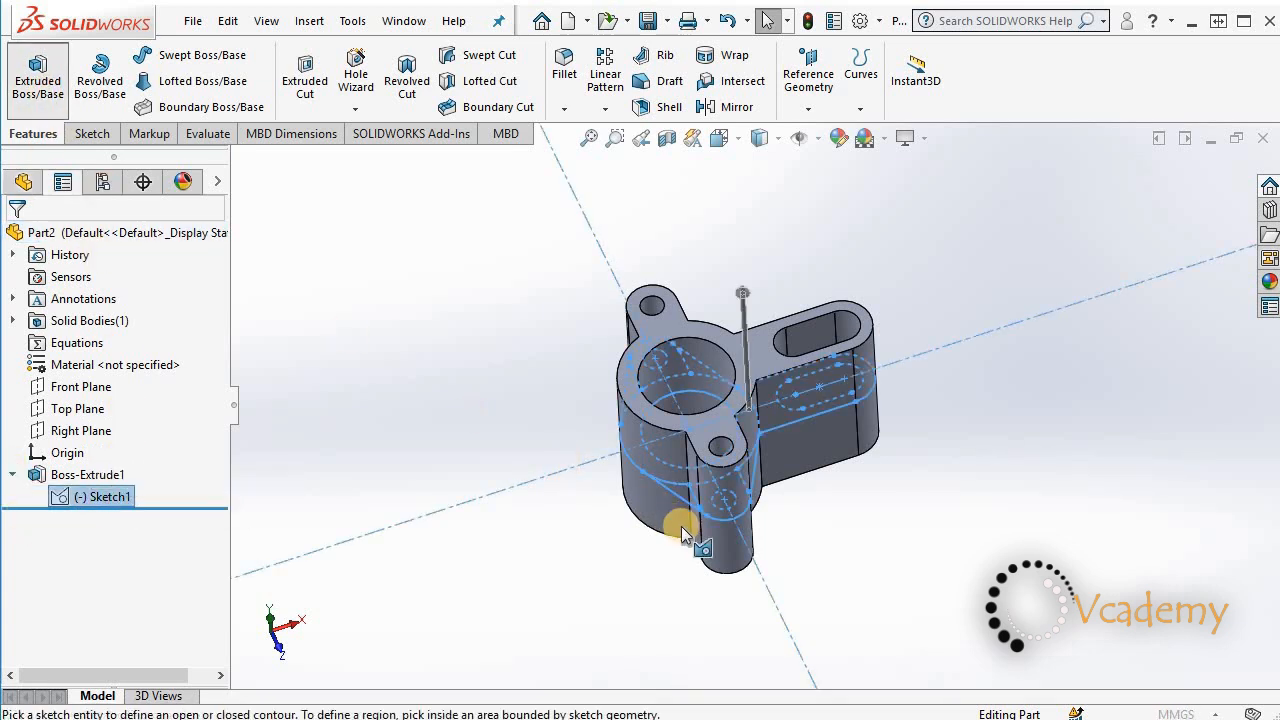
scroll(806, 545, "down", 3)
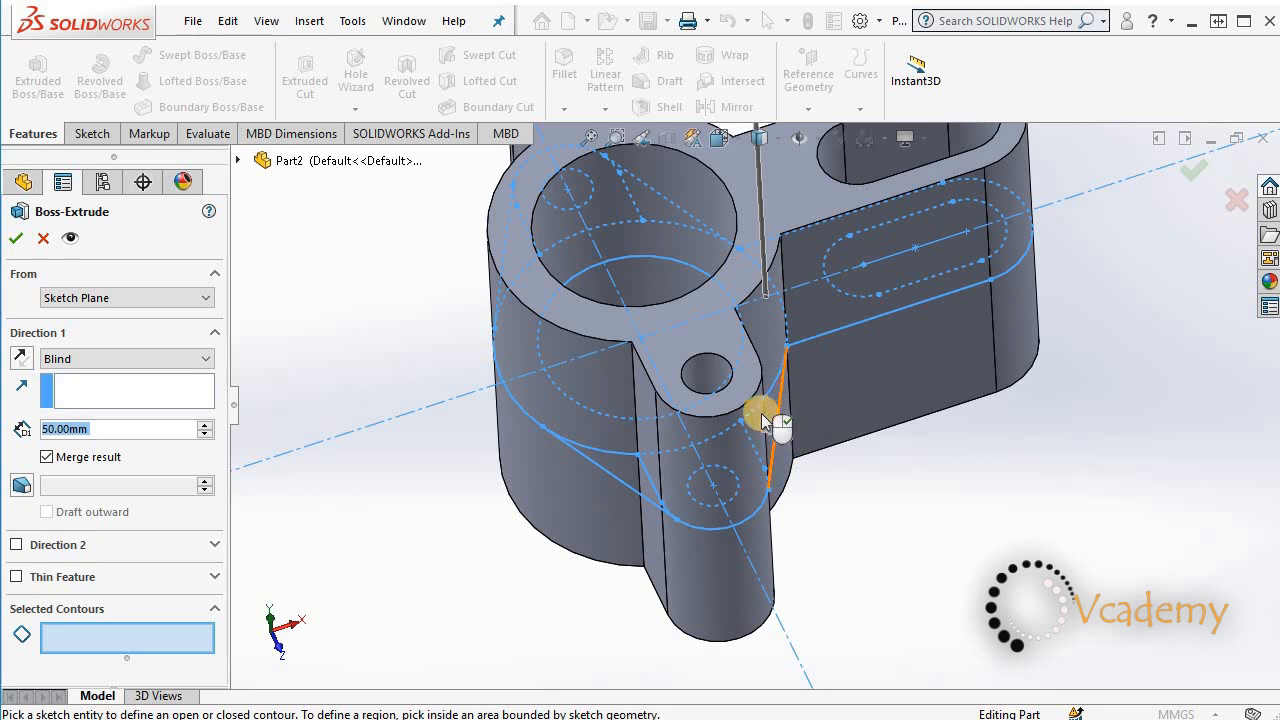
left_click(742, 454)
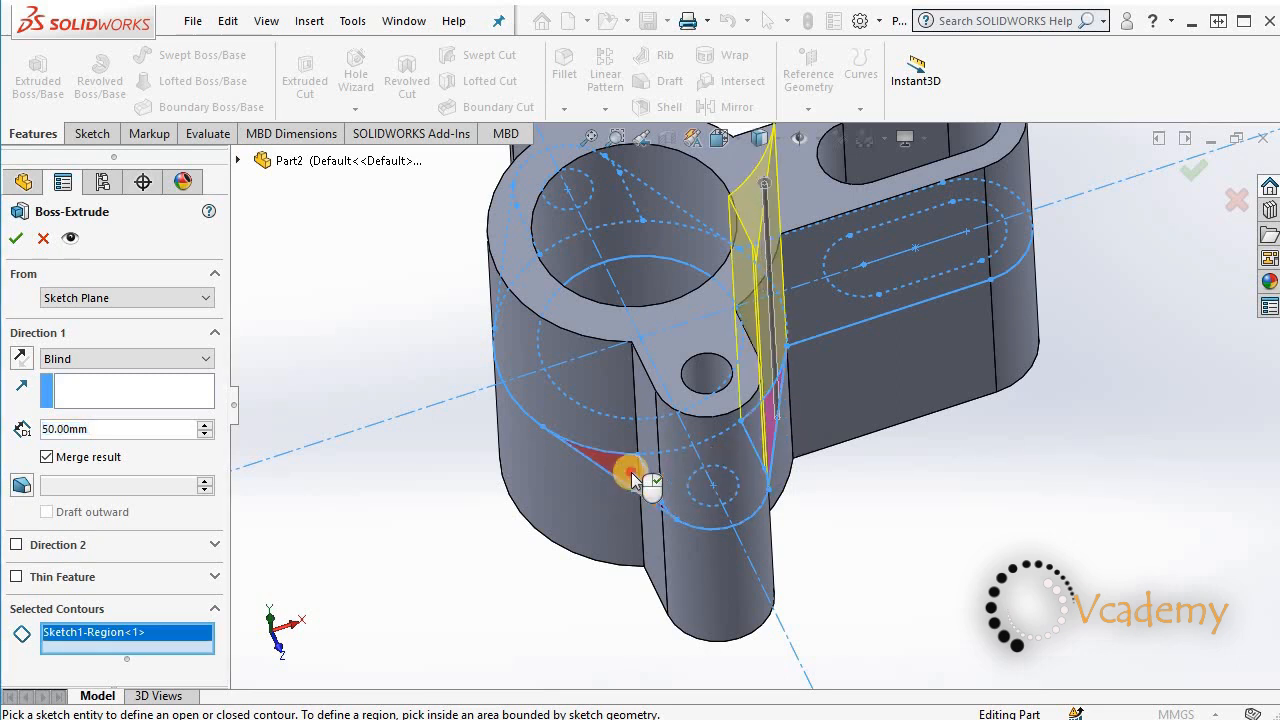
left_click(632, 474)
Add the two triangular regions beside the upper lug to the extrusion's selected contours
scroll(736, 420, "up", 3)
middle_click_drag(737, 426, 744, 486)
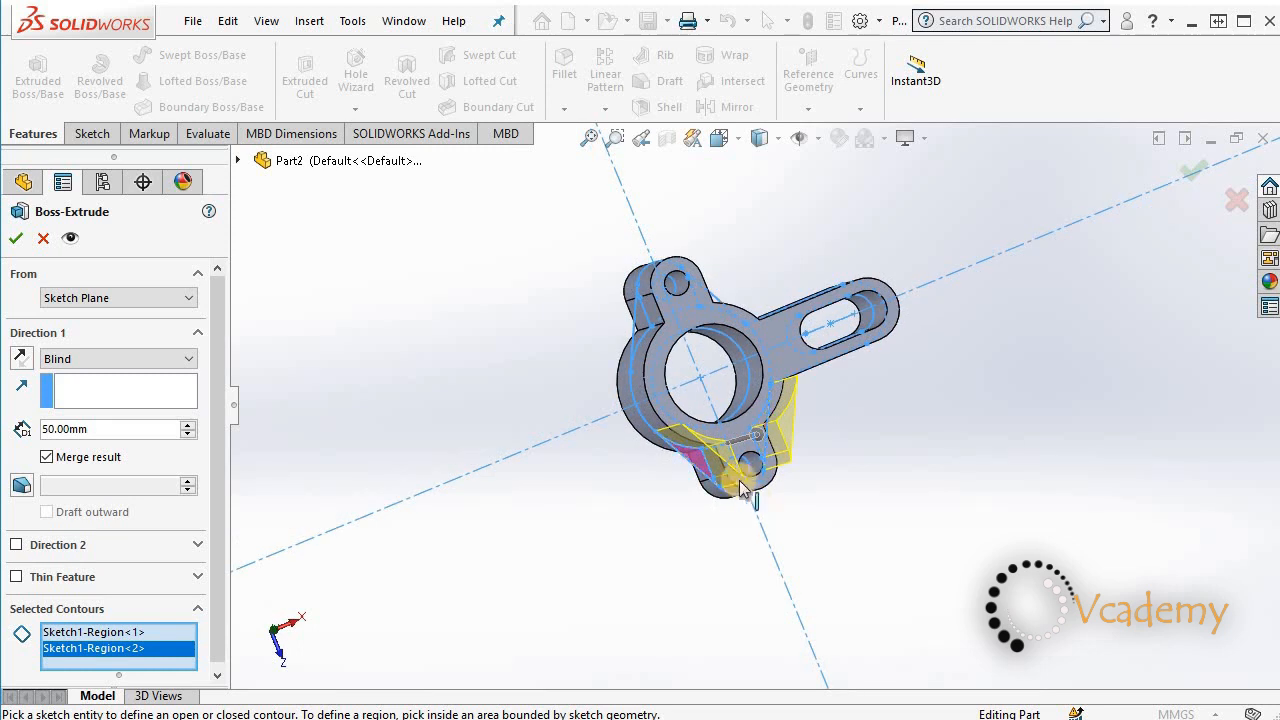
scroll(630, 350, "down", 3)
left_click(660, 320)
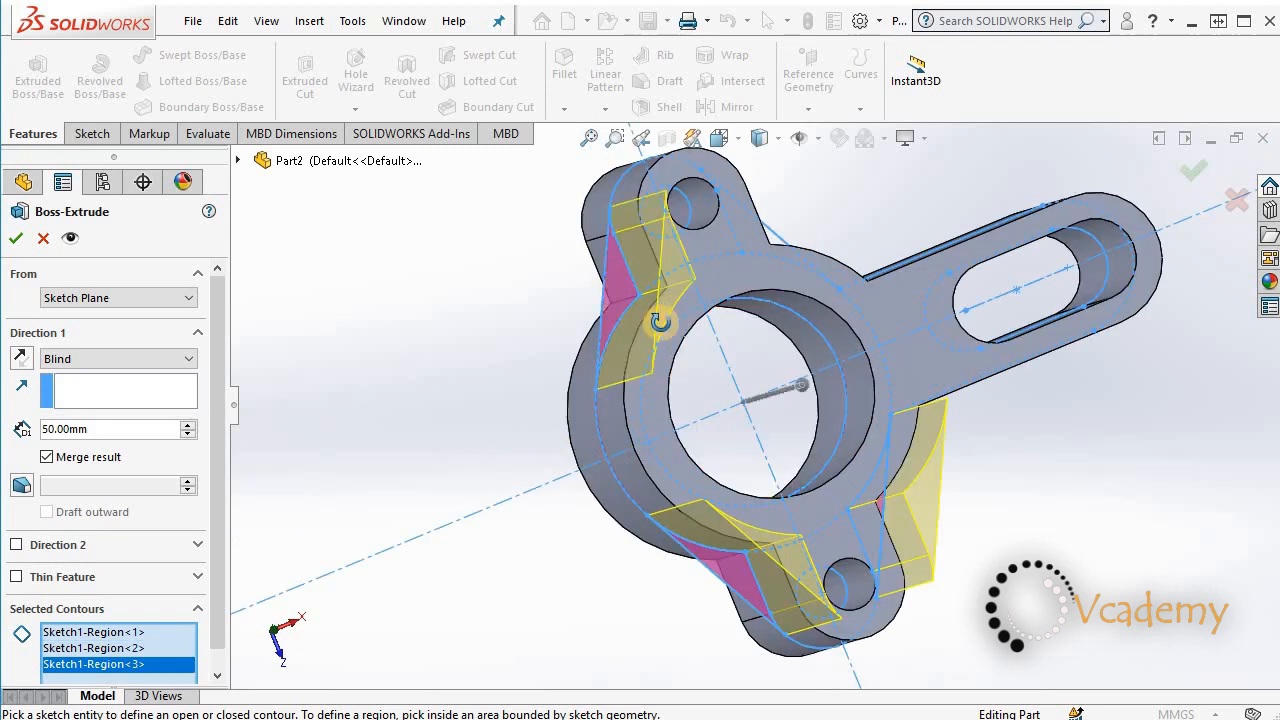
middle_click_drag(660, 320, 680, 320)
left_click(828, 520)
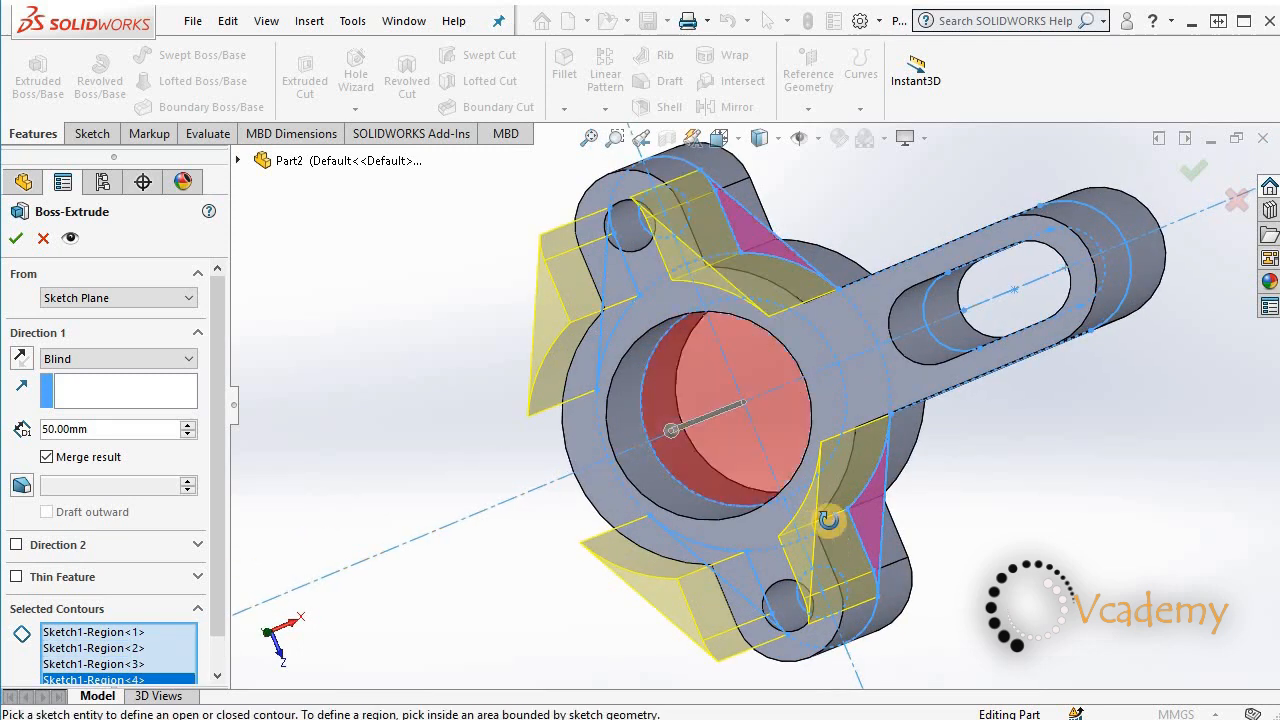
middle_click_drag(828, 520, 852, 422)
scroll(860, 400, "up", 3)
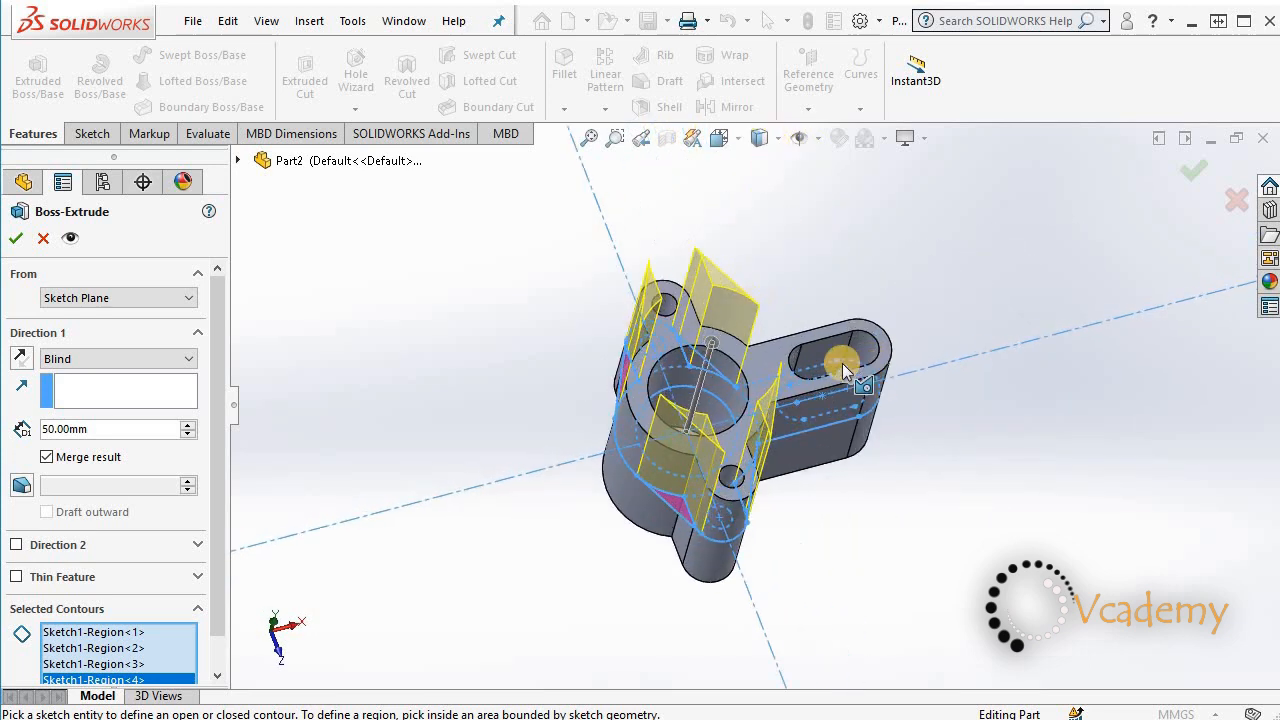
Extrude the four selected triangular regions with the Mid Plane end condition and a depth of 10 mm, merging the result
middle_click_drag(842, 363, 797, 422)
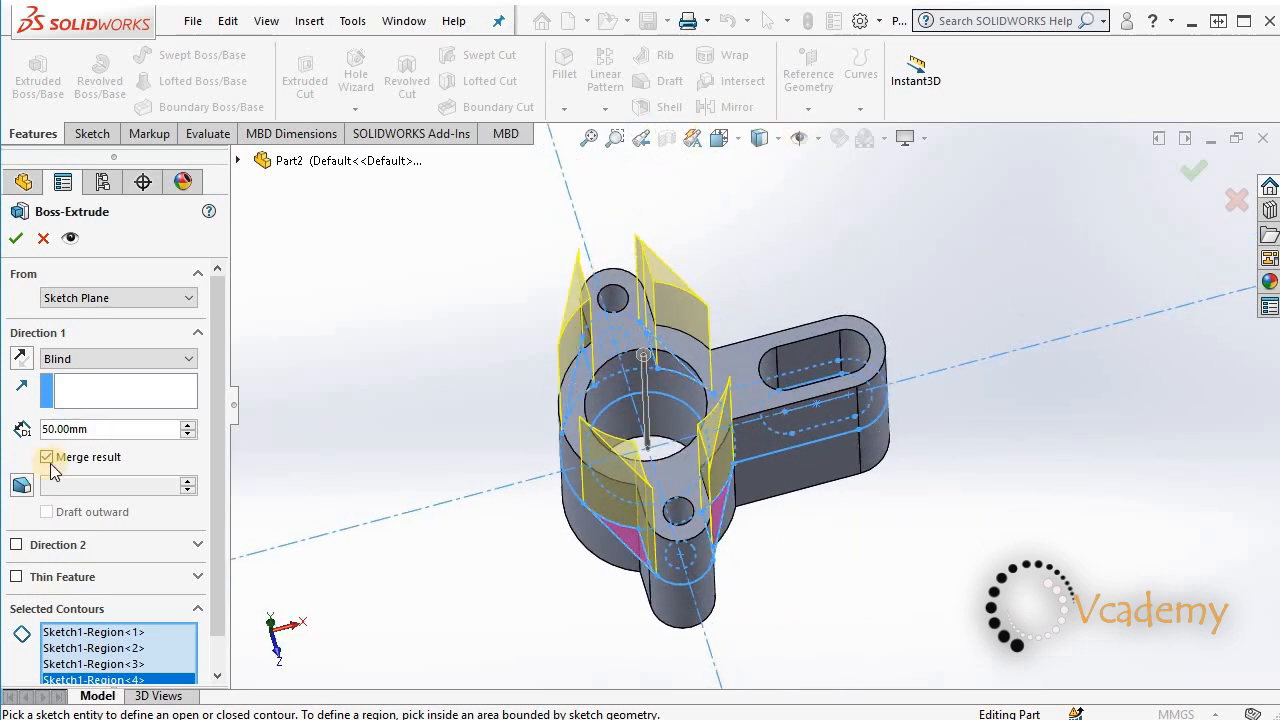
left_click(125, 360)
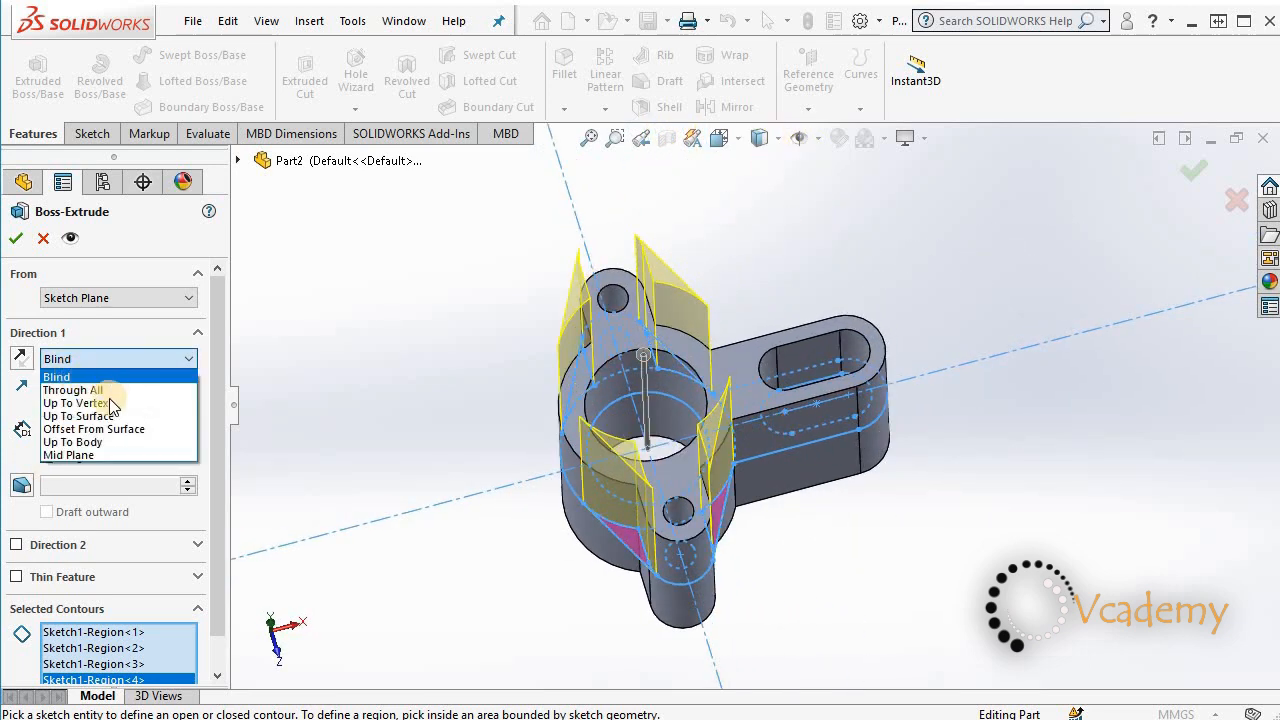
left_click(85, 453)
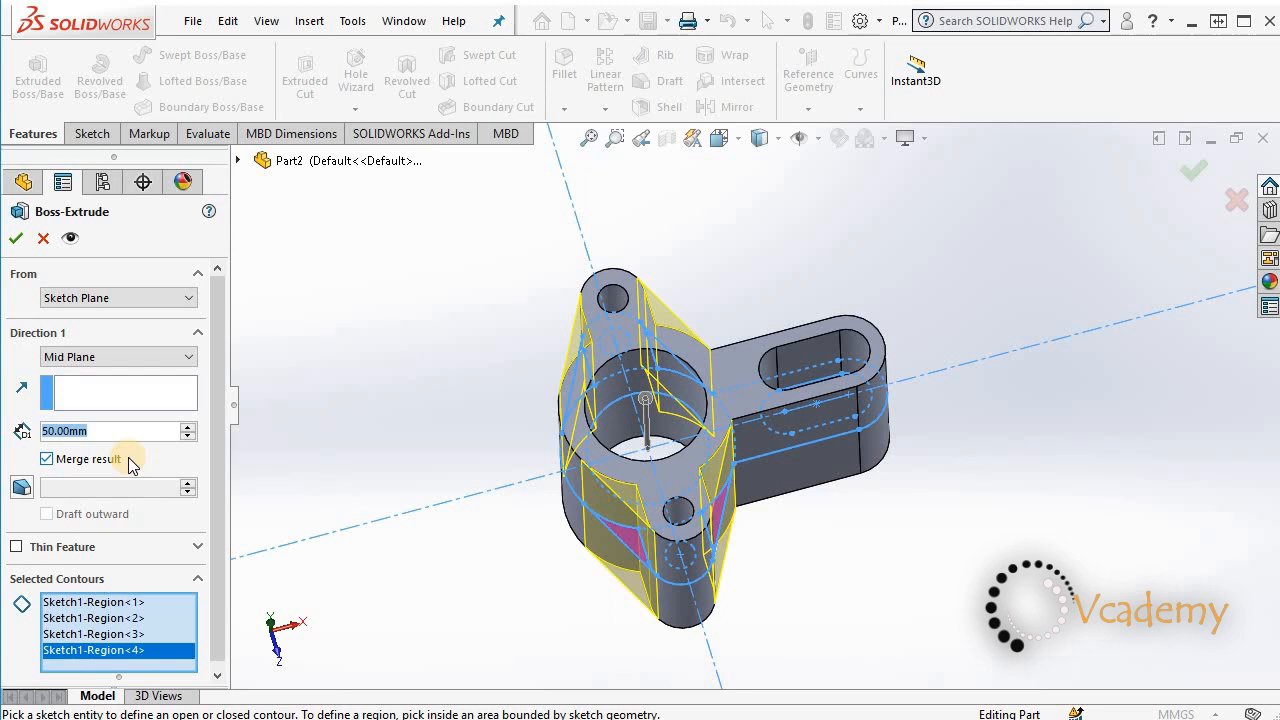
type("10")
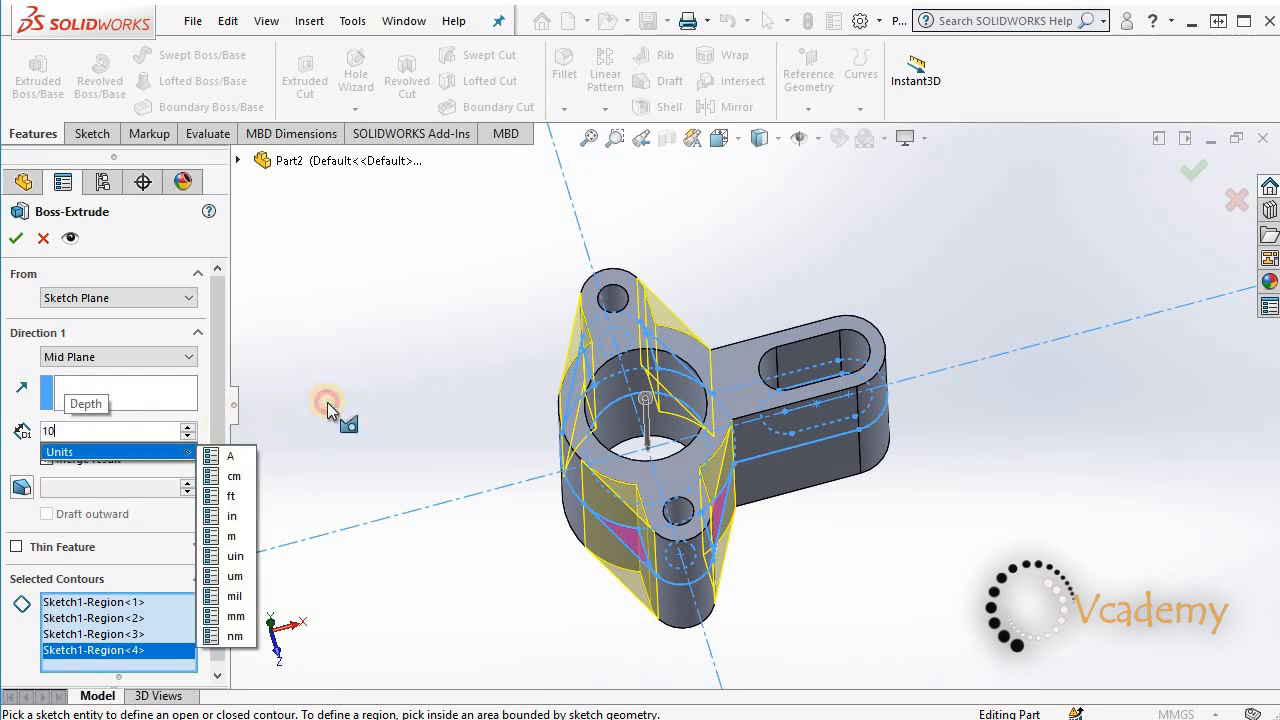
key("Return")
middle_click_drag(502, 563, 440, 495)
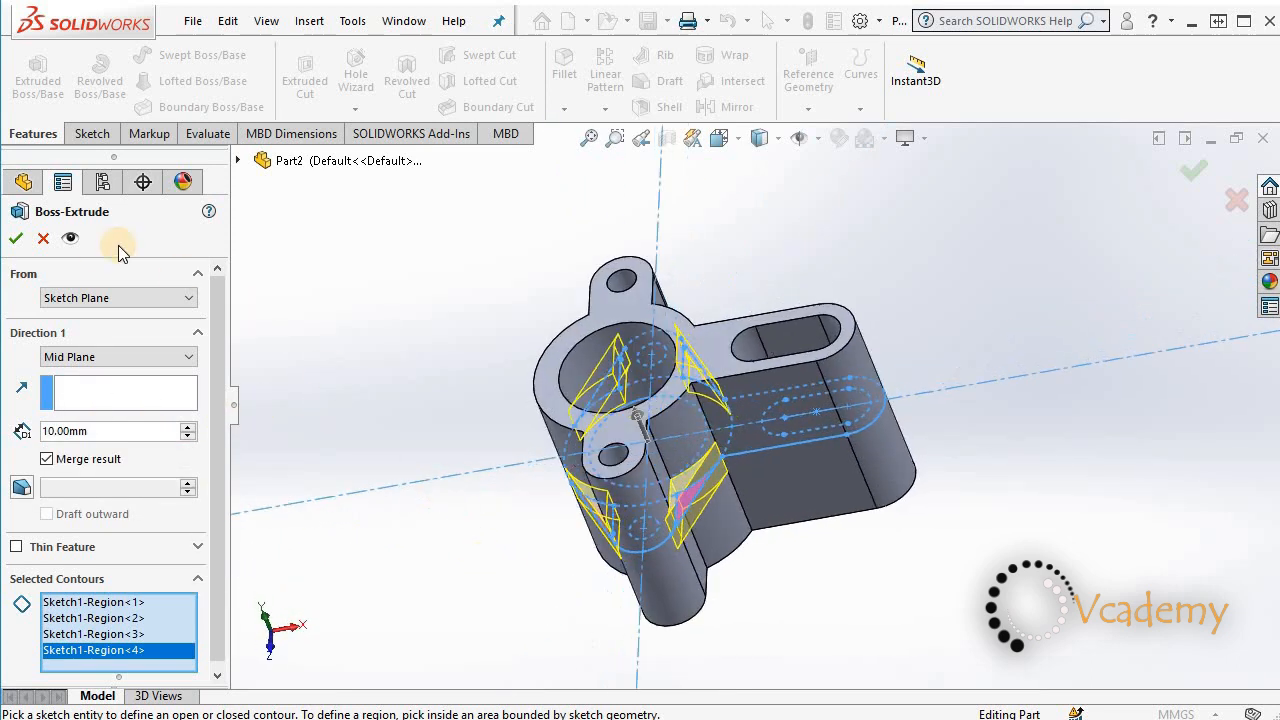
middle_click_drag(740, 545, 803, 509)
left_click(803, 509)
Change the whole part's appearance color to white from the standard color swatches
scroll(748, 406, "up", 2)
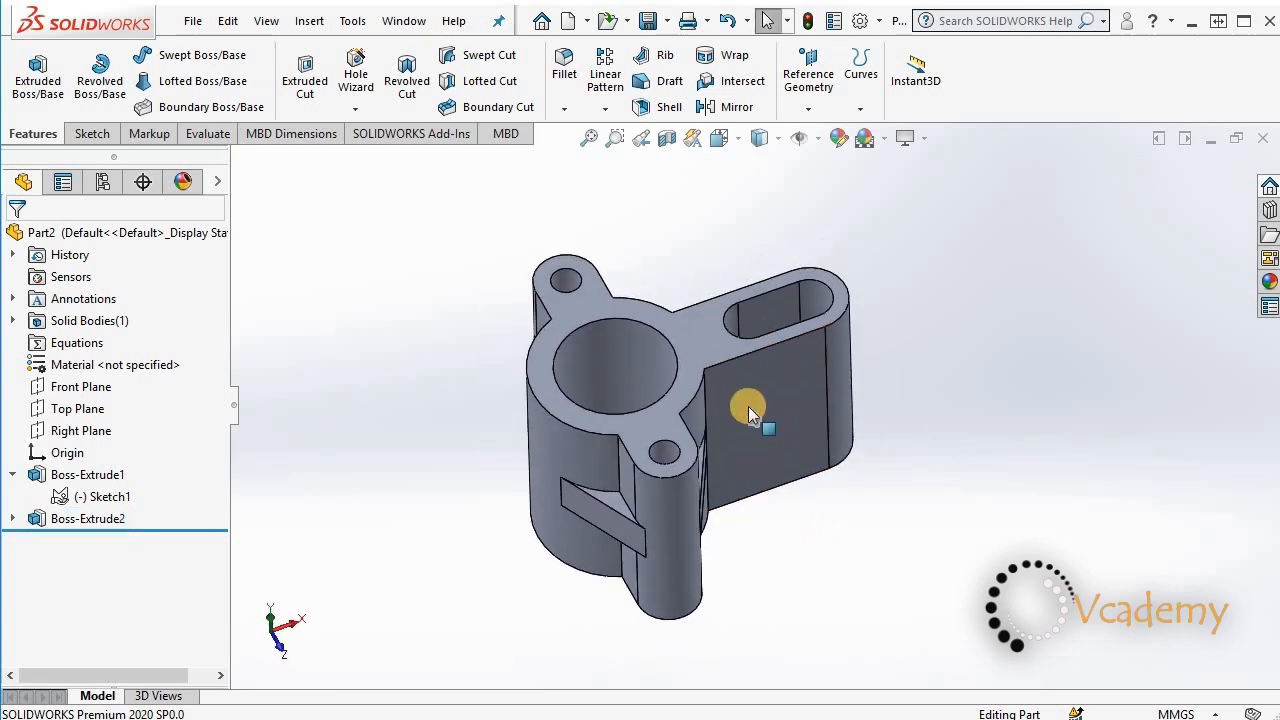
scroll(744, 392, "down", 2)
scroll(790, 545, "up", 1)
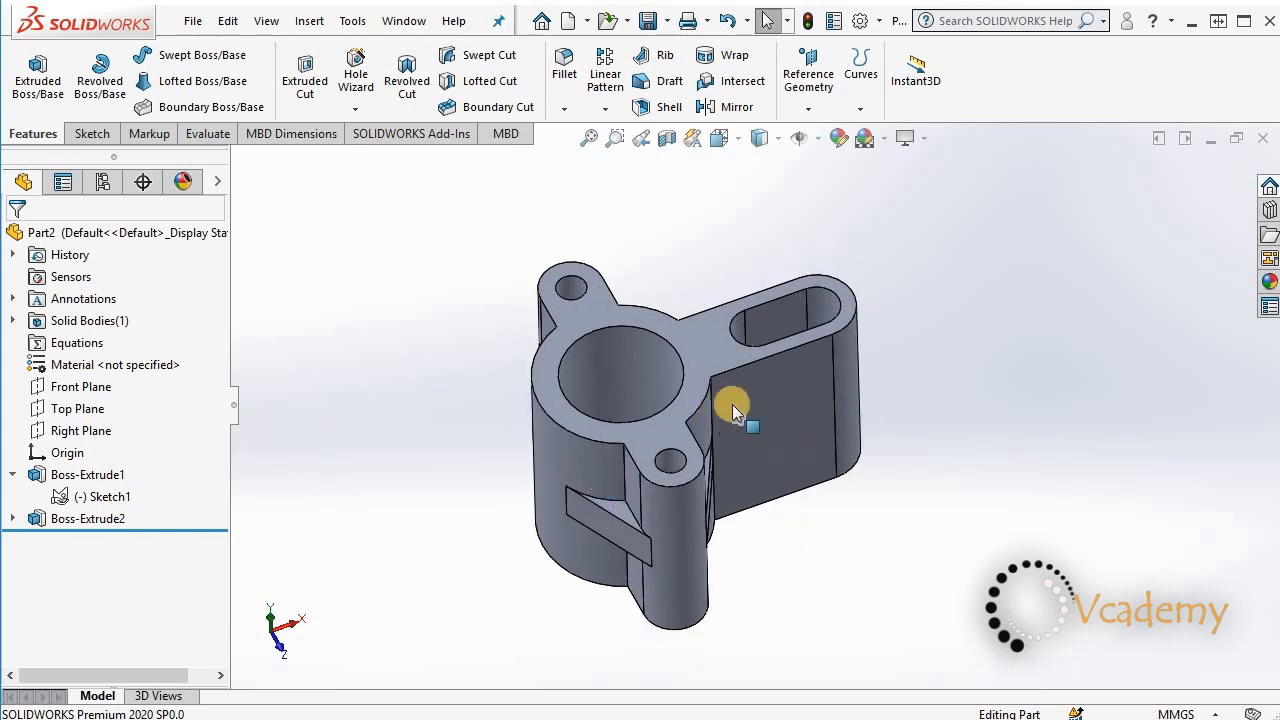
left_click(790, 536)
mouse_move(830, 450)
middle_mouse_down()
mouse_move(769, 503)
mouse_move(877, 437)
mouse_move(894, 549)
mouse_move(861, 503)
mouse_move(851, 514)
mouse_move(811, 414)
mouse_move(737, 394)
mouse_move(678, 506)
mouse_move(791, 409)
mouse_move(835, 470)
middle_mouse_up()
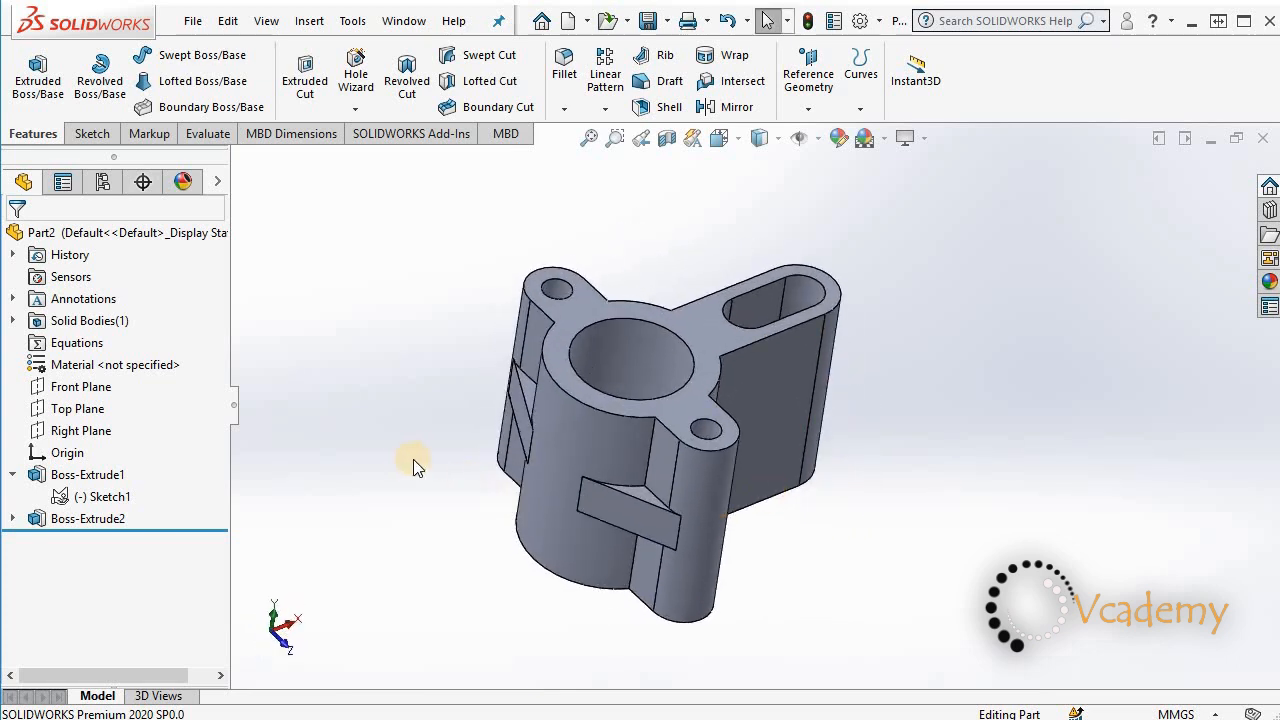
left_click(215, 185)
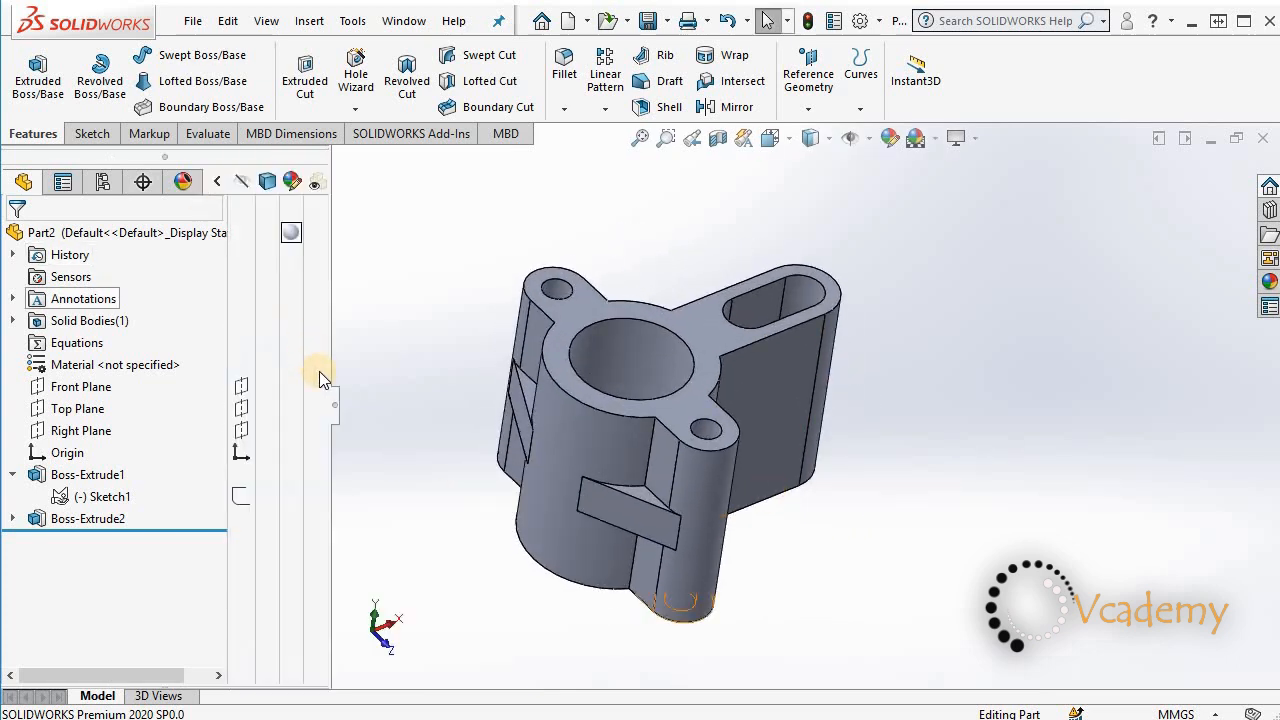
left_click(291, 232)
left_click(337, 243)
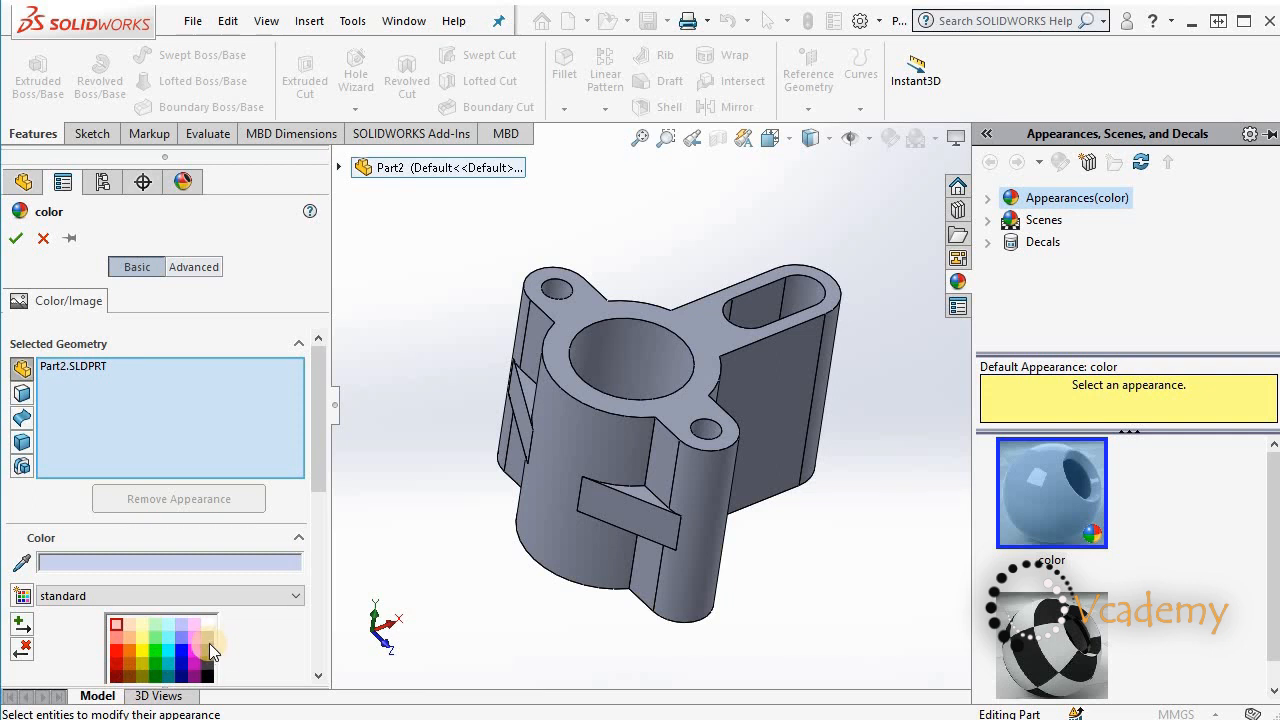
left_click(208, 626)
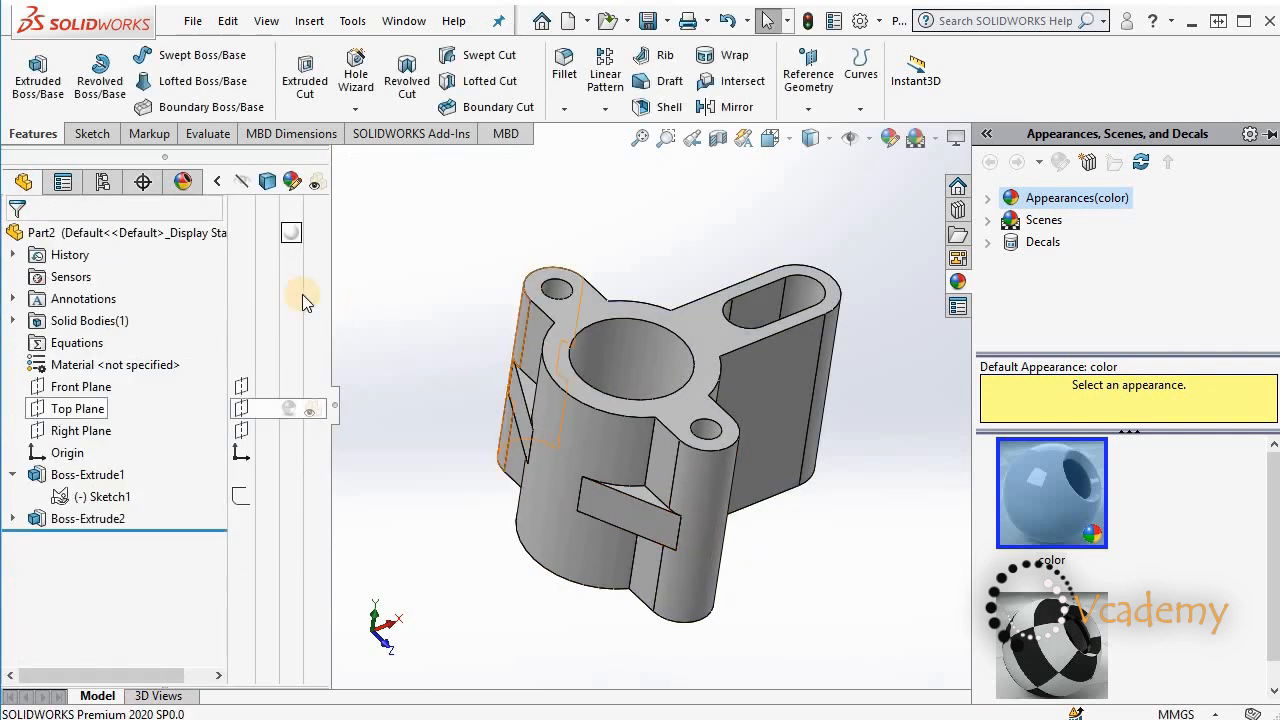
Examine the finished bracket from several angles, including the bore, lugs, slotted arm and triangular webs
scroll(820, 440, "up", 1)
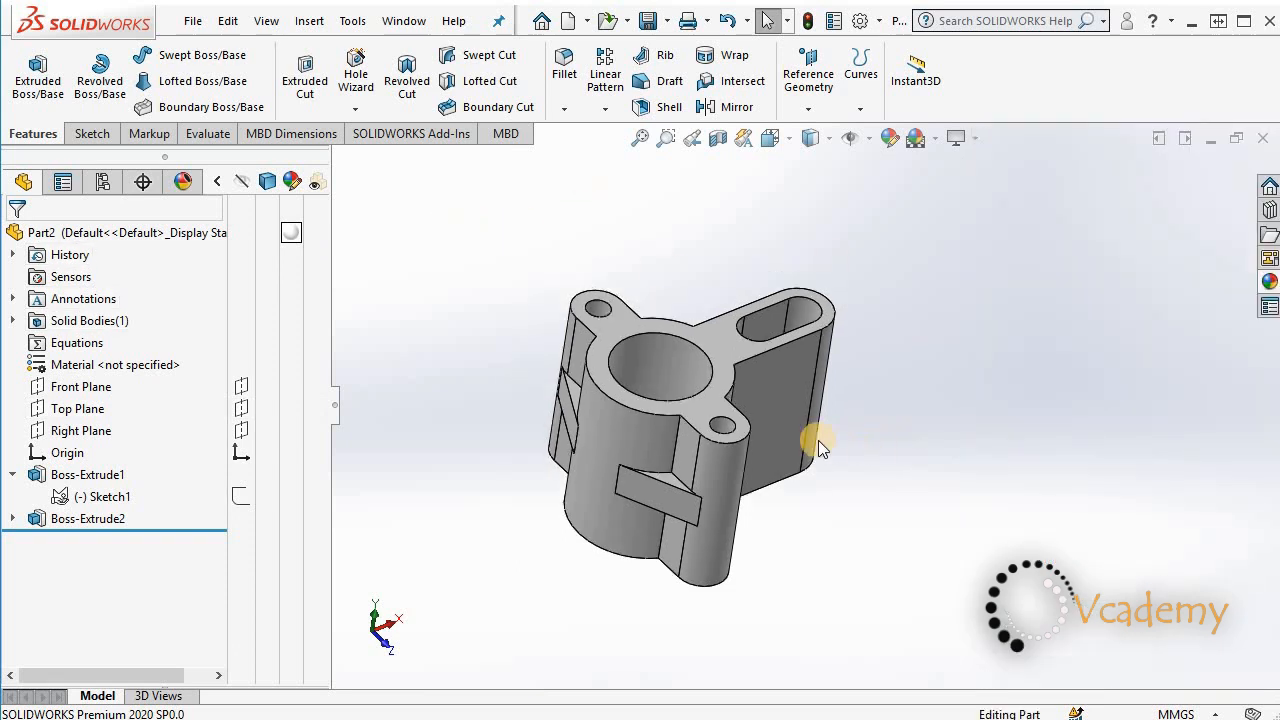
scroll(803, 446, "down", 1)
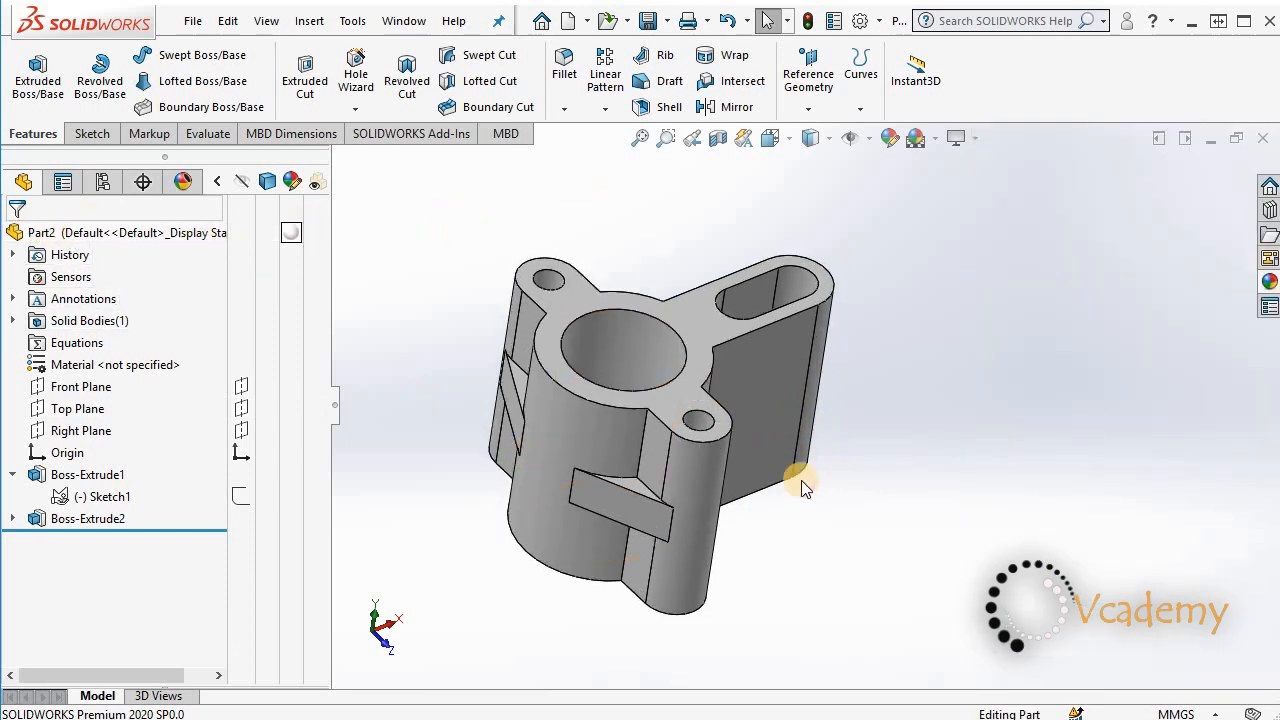
middle_click_drag(782, 481, 763, 314)
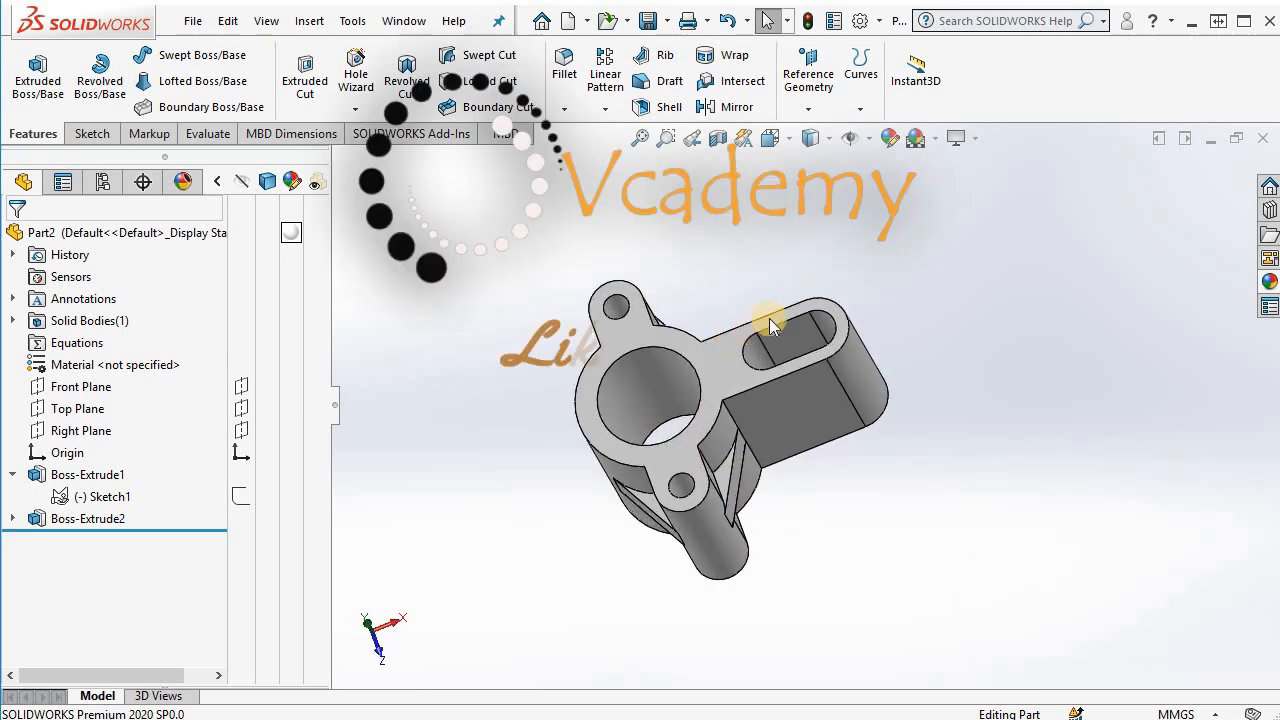
scroll(798, 301, "down", 1)
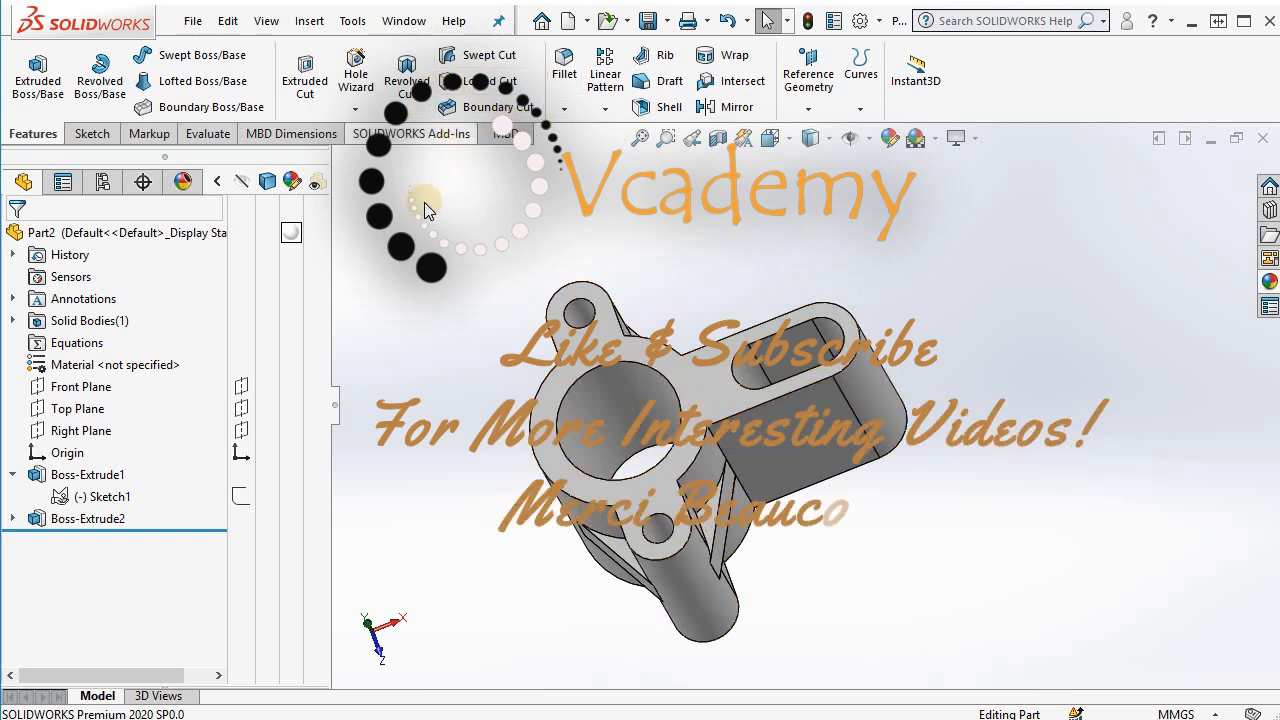
middle_click_drag(711, 496, 497, 306)
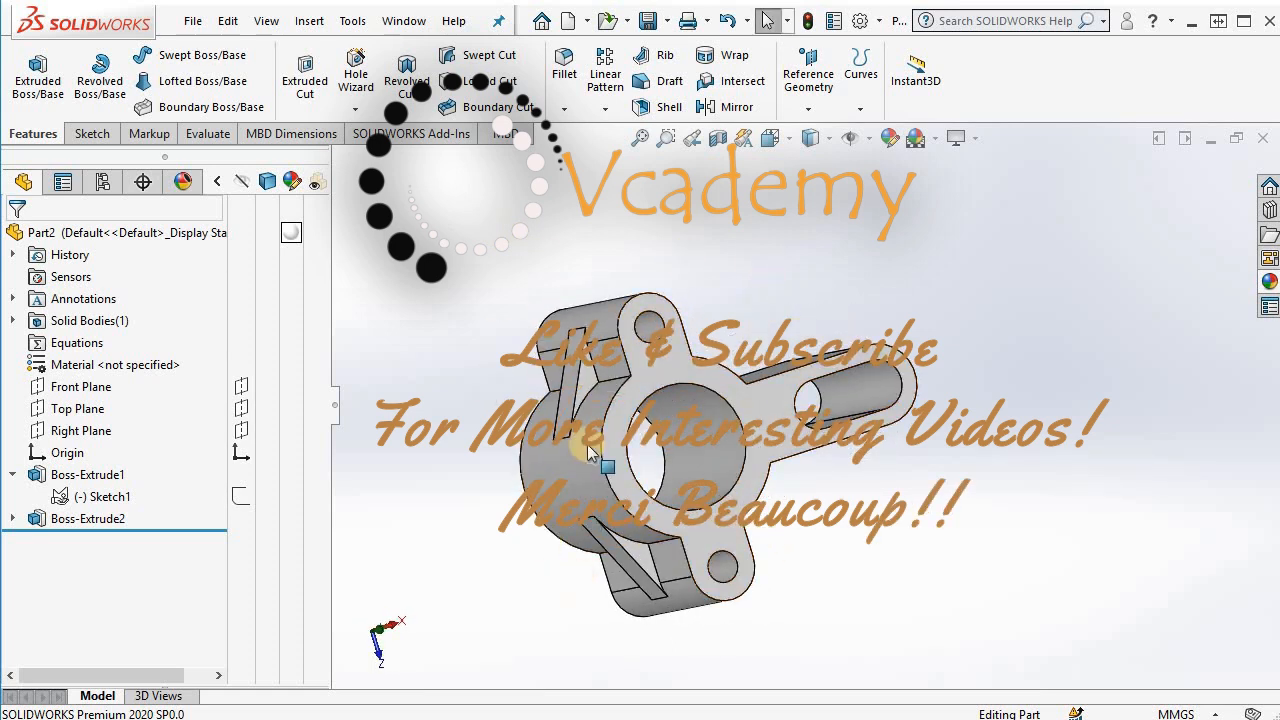
middle_click_drag(820, 545, 730, 513)
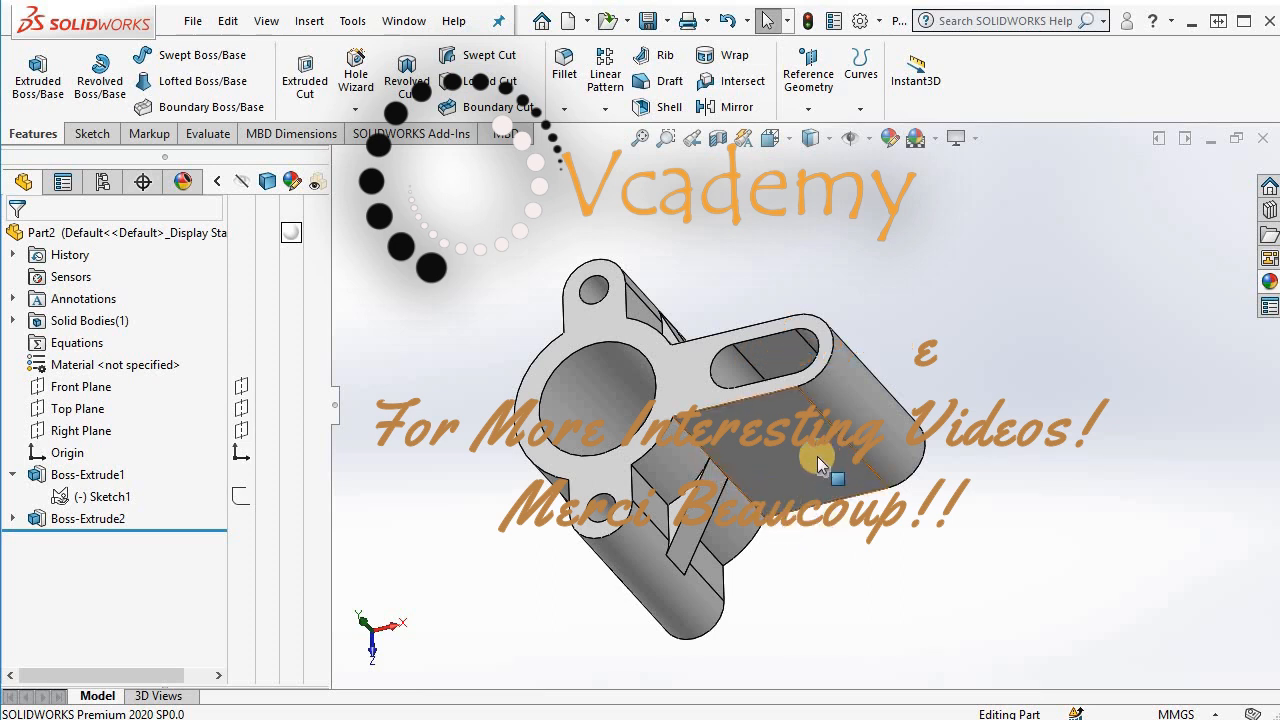
middle_click_drag(815, 450, 829, 403)
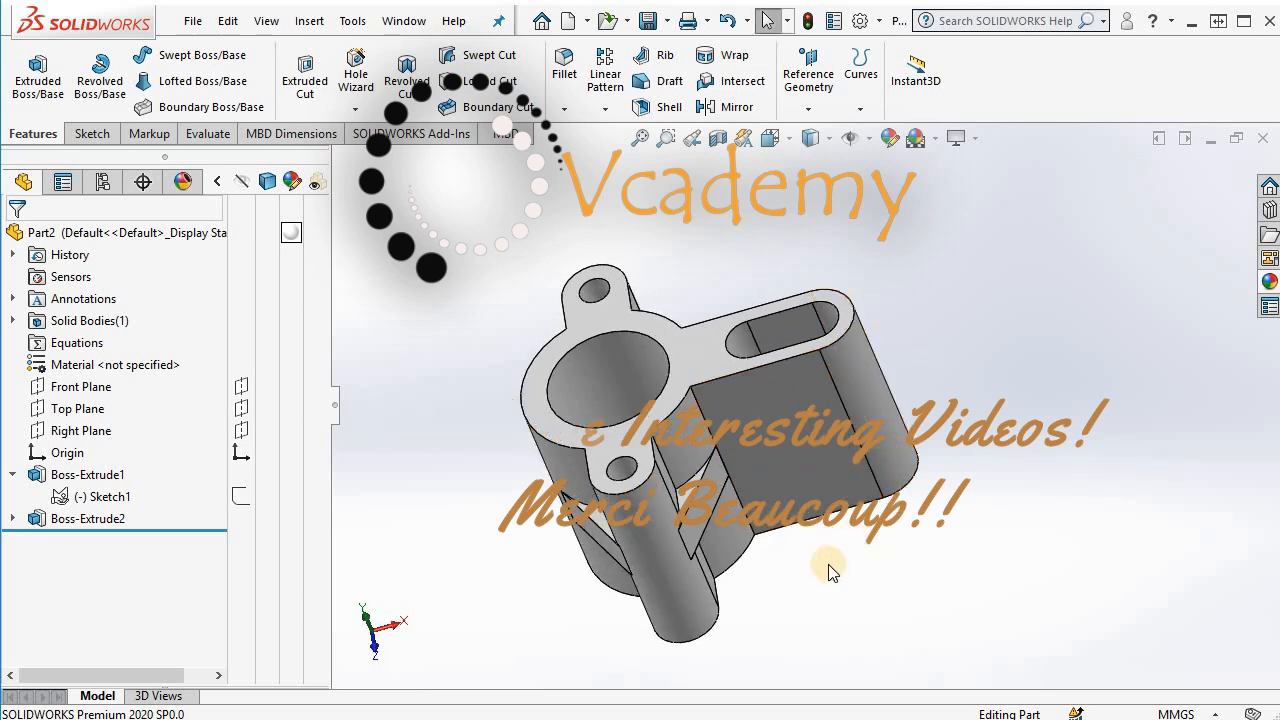